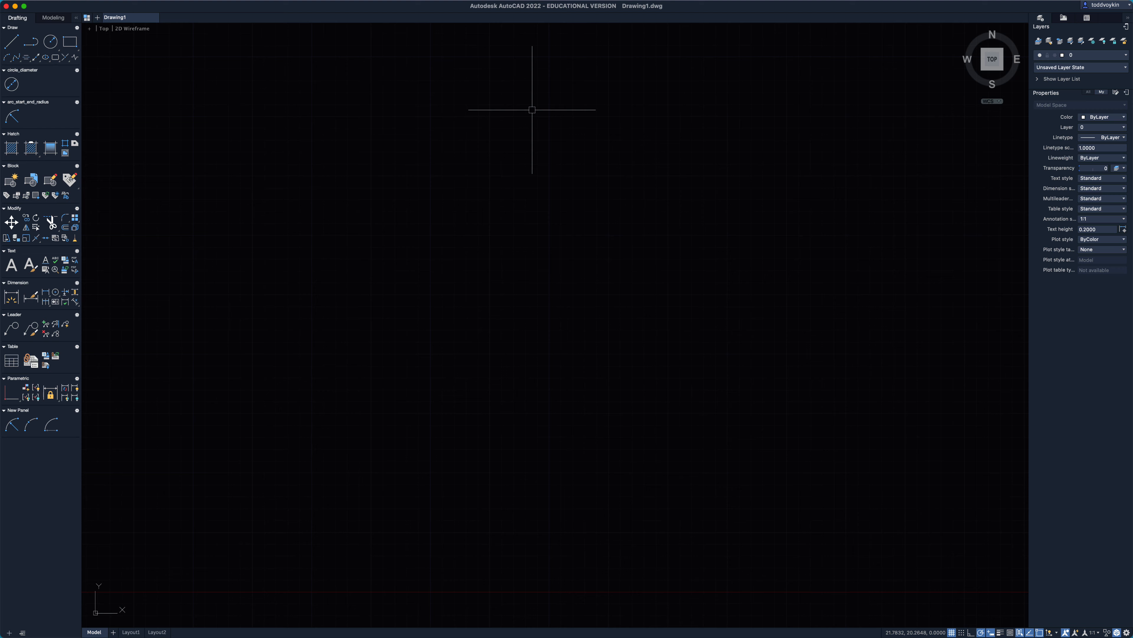
Step: Save the new drawing in the Documents folder as "drawing functions 1" followed by the author's surname
mouse_move(90, 3)
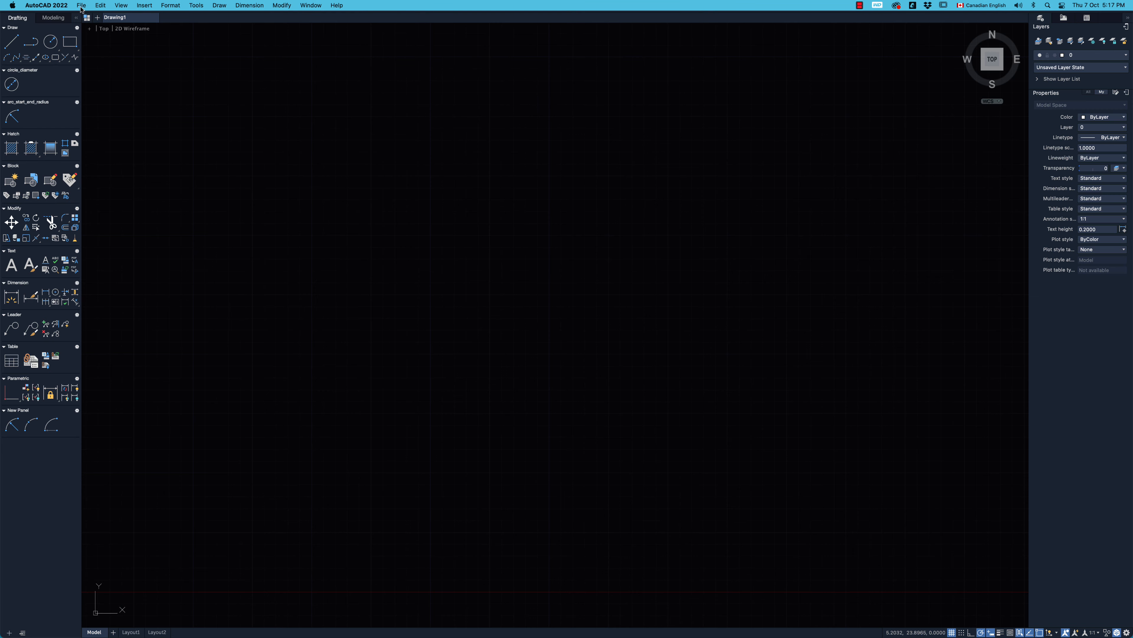
click(82, 5)
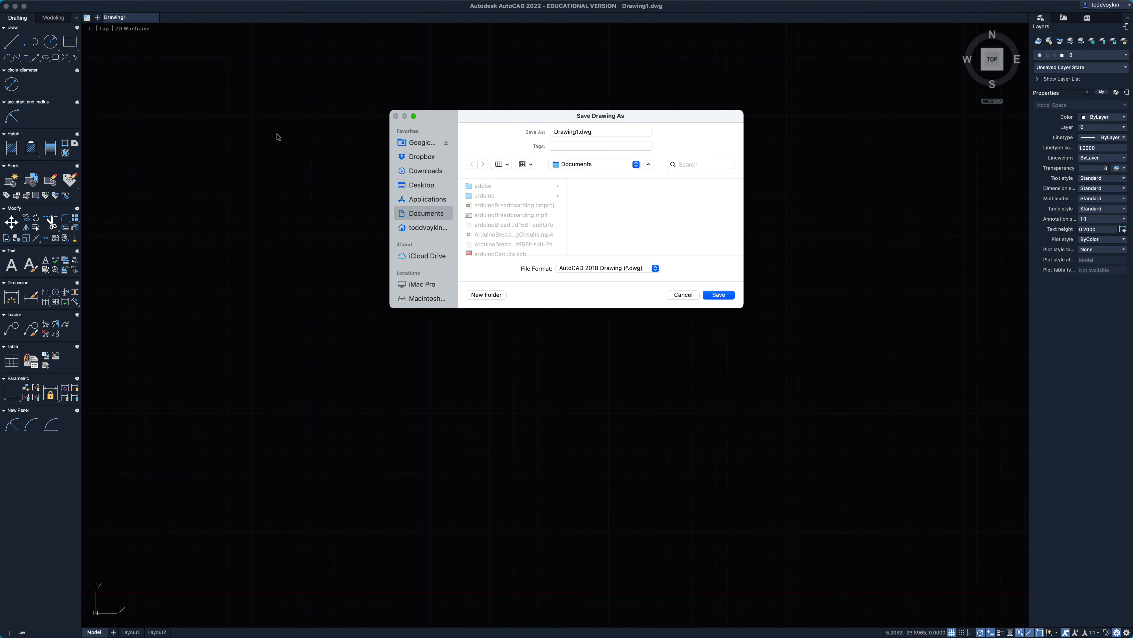
click(574, 132)
triple_click(575, 132)
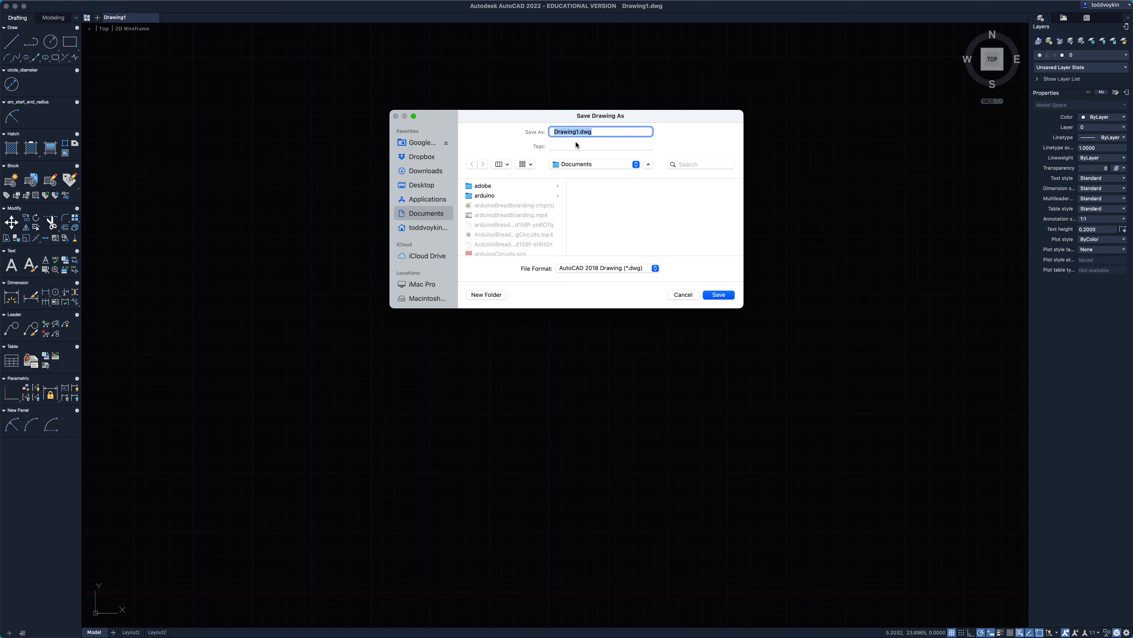
text(s)
text(rawing)
text( functions )
text(1)
text( voyki)
text(n)
click(718, 296)
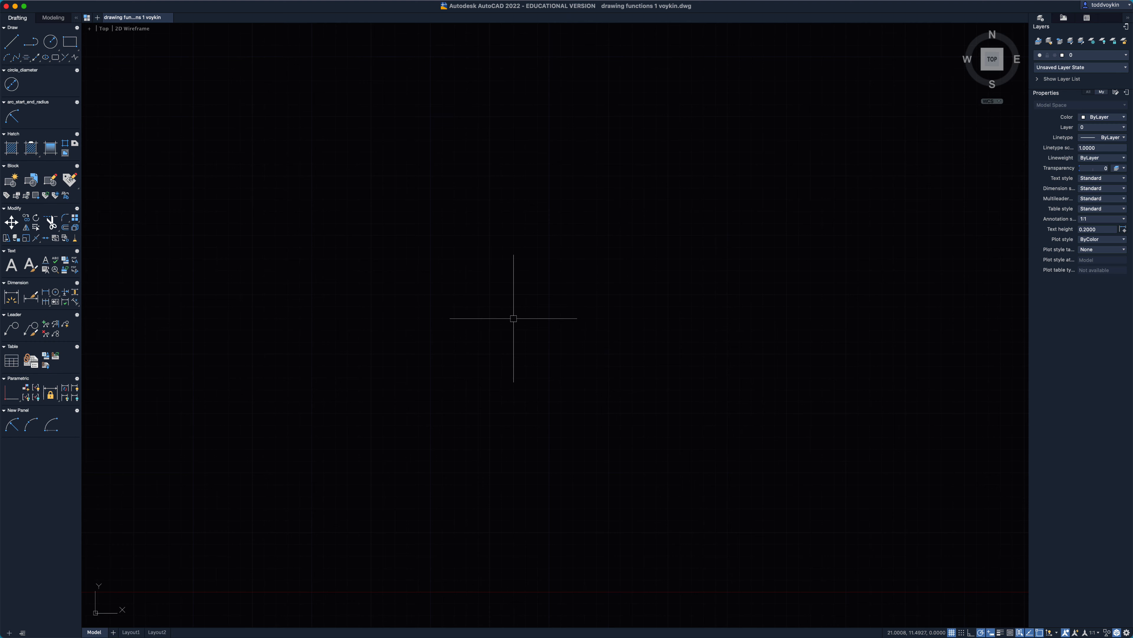
Step: Configure the drawing units to a length precision of 0.0 and an insertion scale of Millimeters
text(units)
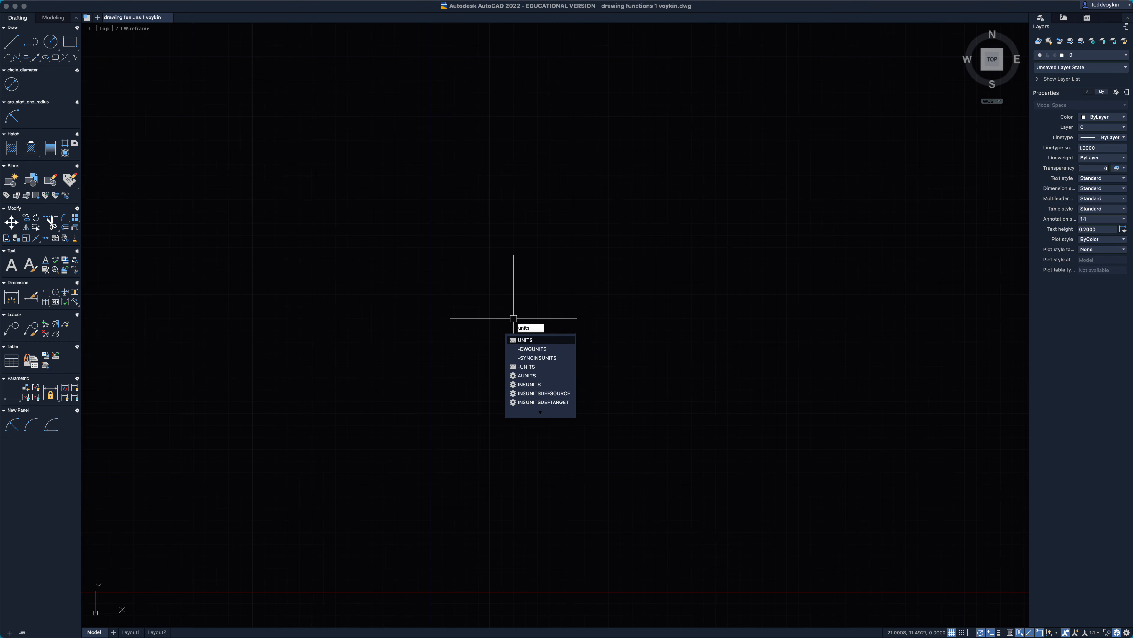
key(Return)
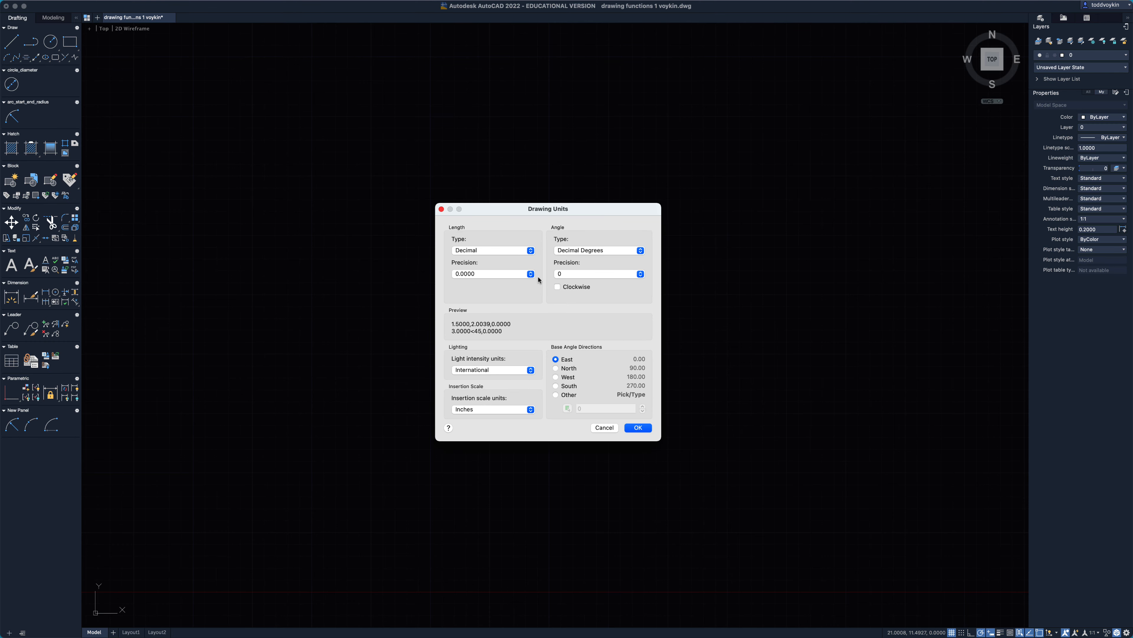
click(493, 274)
click(471, 243)
click(477, 409)
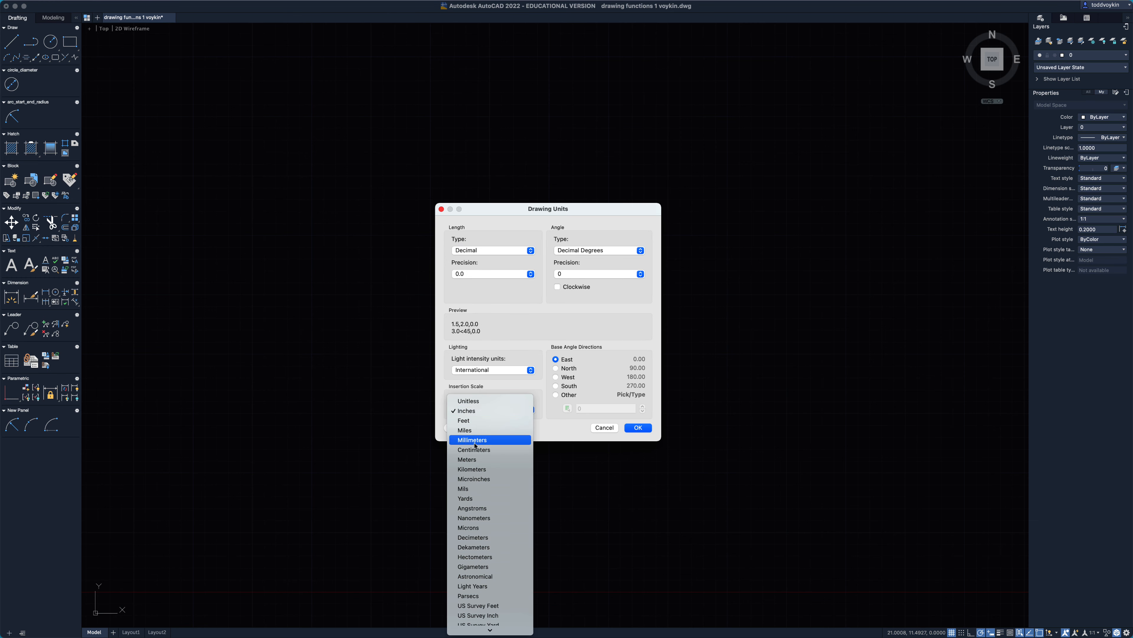
click(474, 439)
click(638, 428)
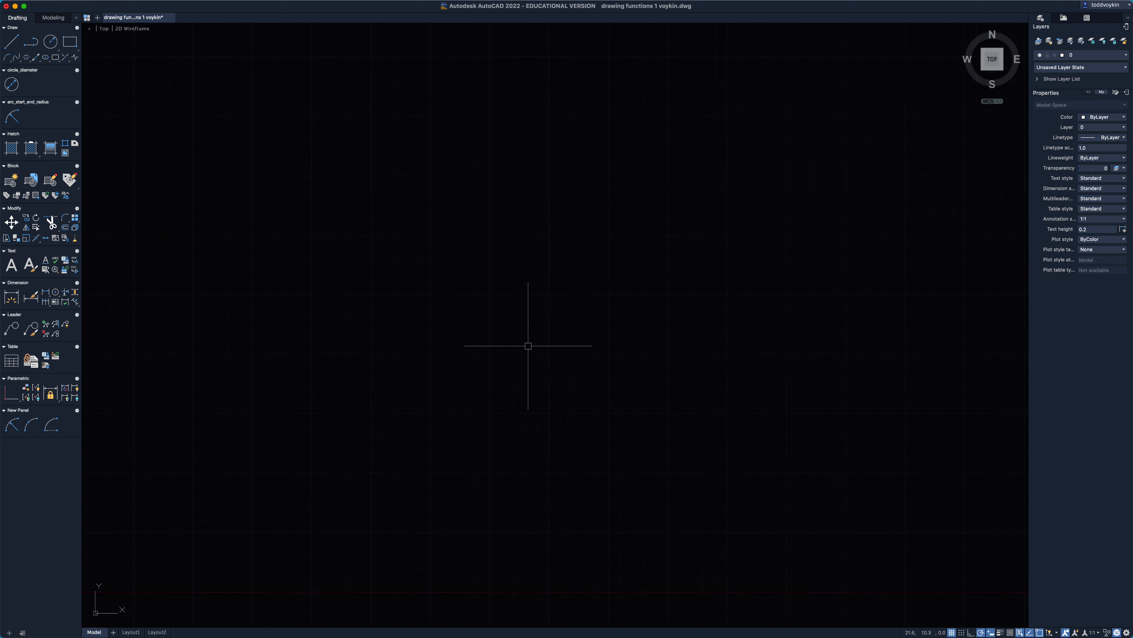
Step: Set the model space limits with the lower left corner at 0,0 and the upper right corner at 420,297
text(limits)
key(Return)
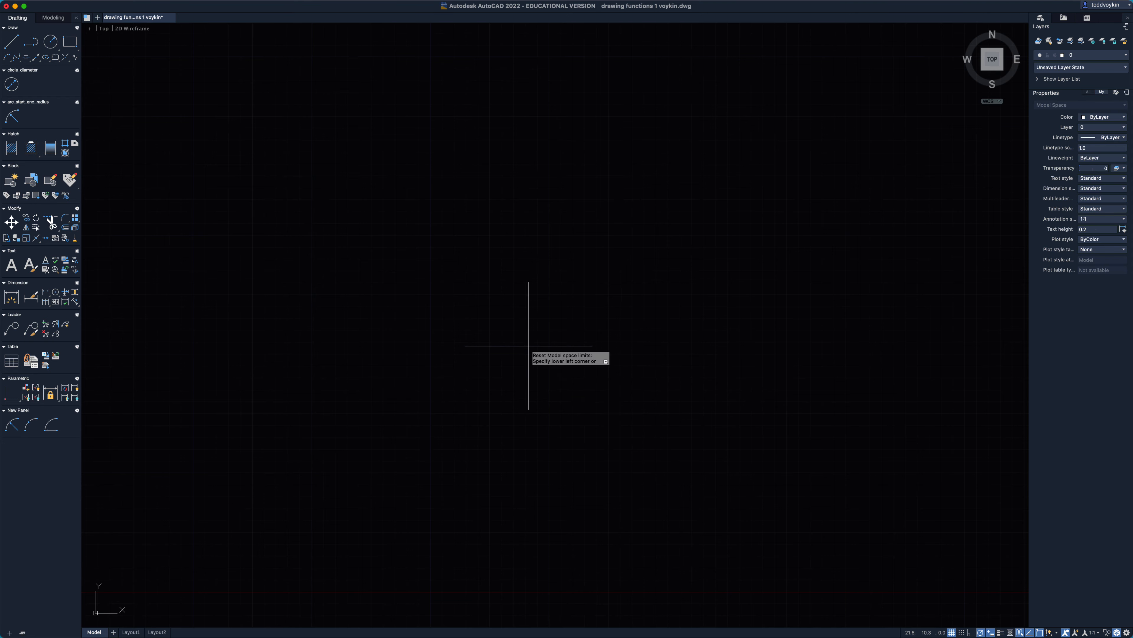
text(0,0)
key(Return)
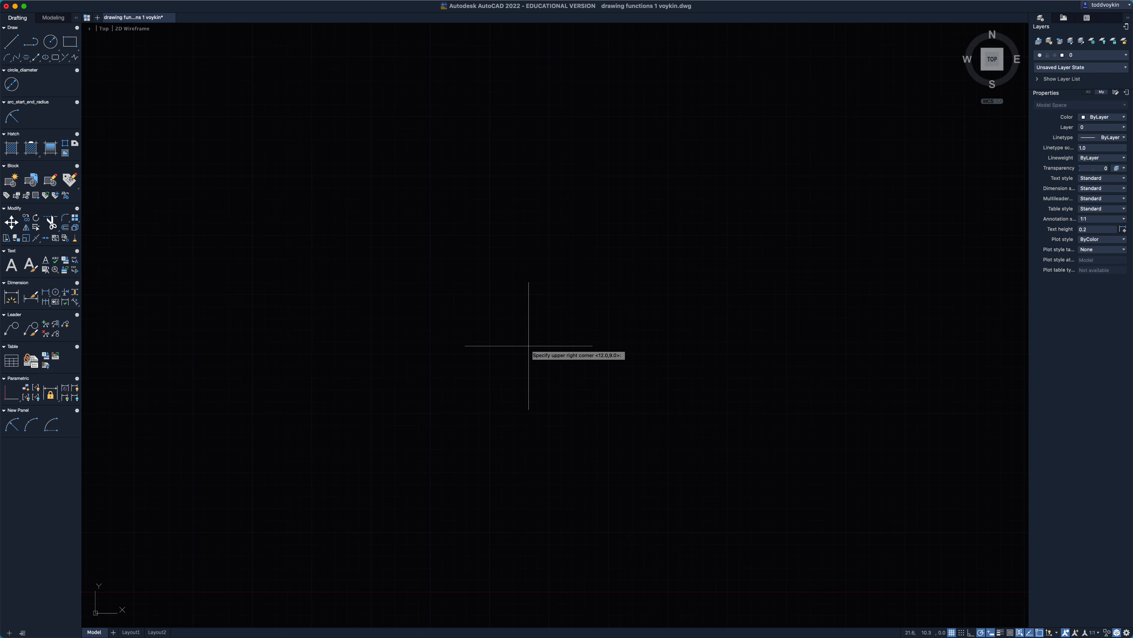
text(420,297)
key(Return)
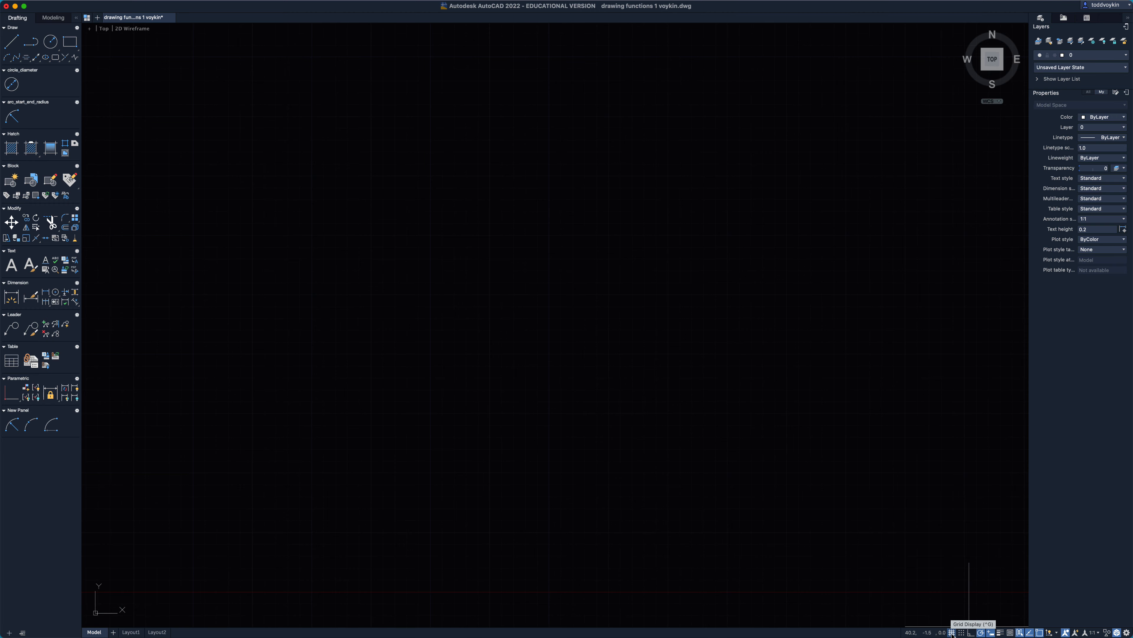
Step: In the drafting settings, turn off grid display beyond the limits and set the snap X and Y spacing to 1
click(963, 633)
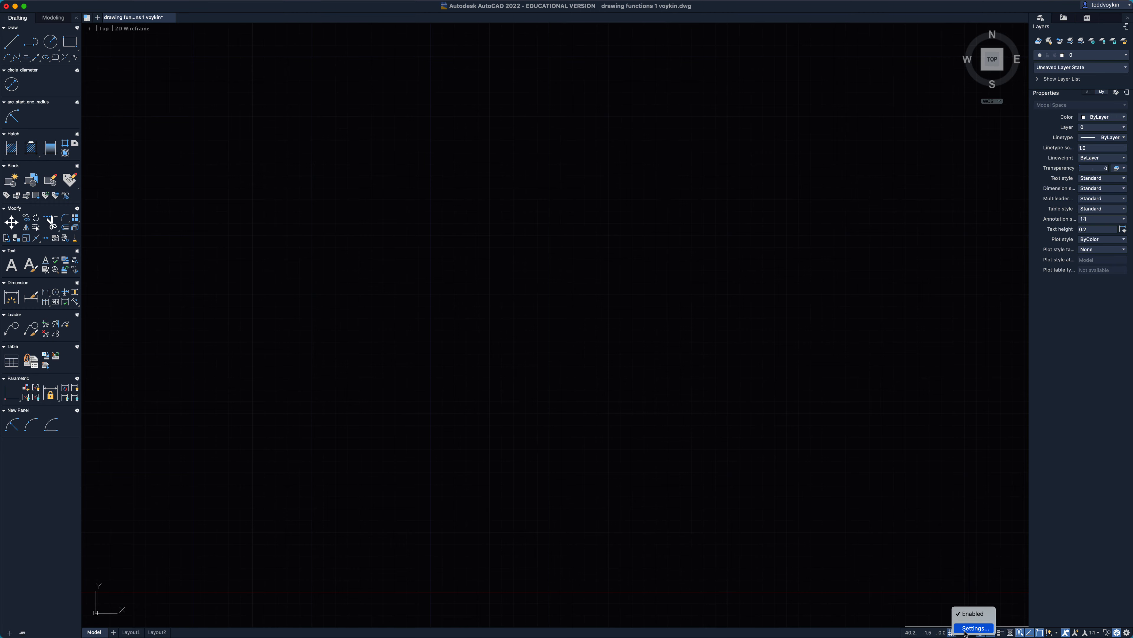
right_click(964, 634)
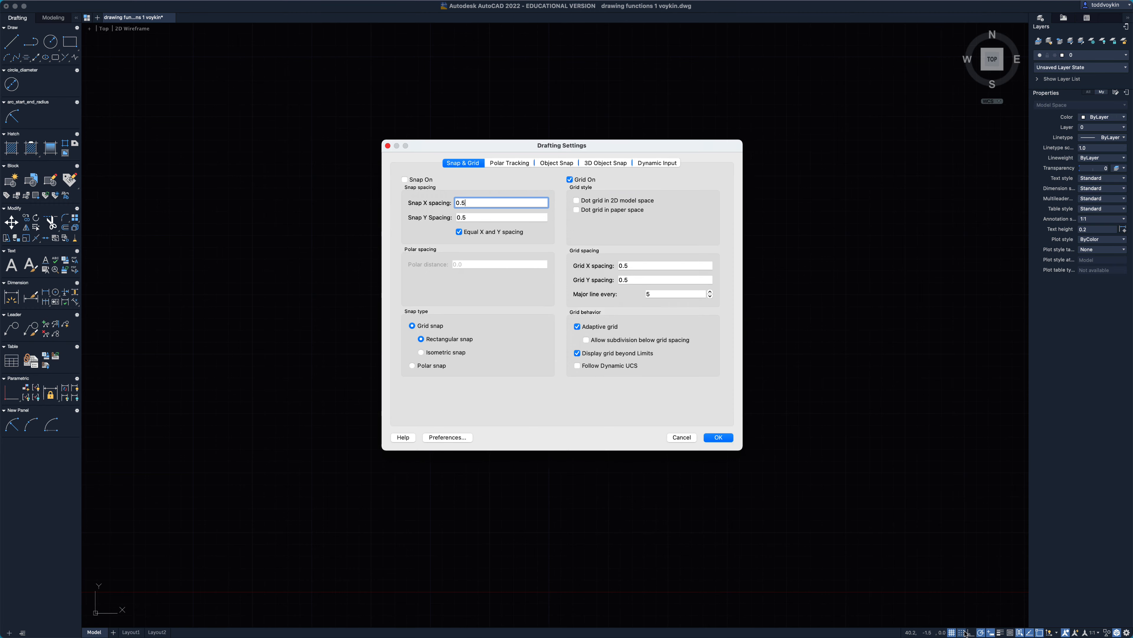
click(577, 353)
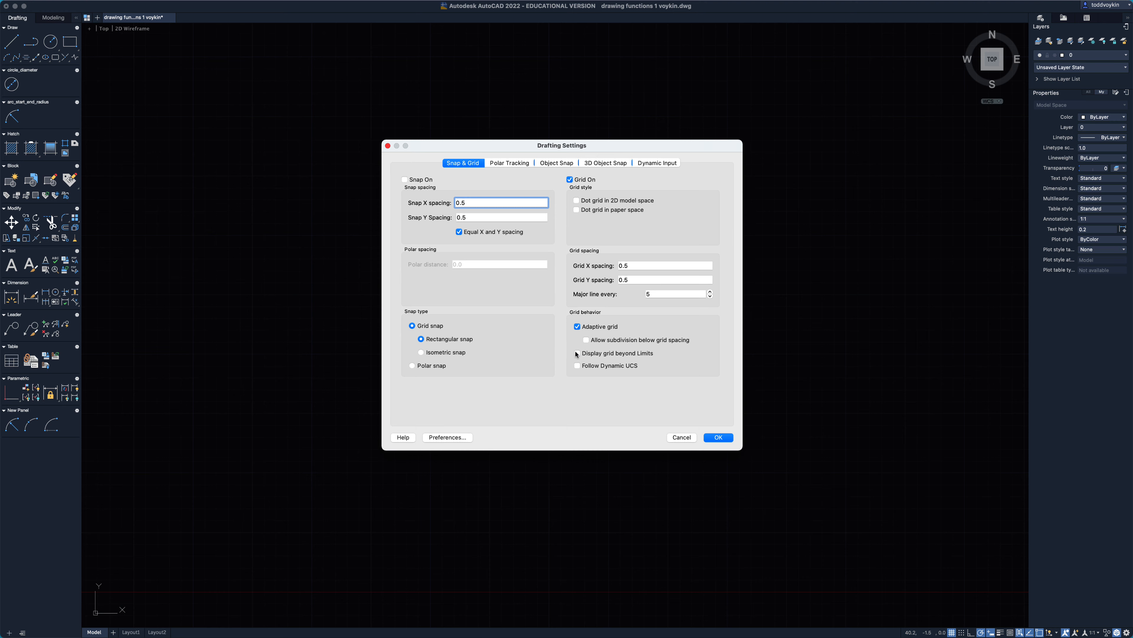
double_click(477, 203)
text(1)
click(475, 214)
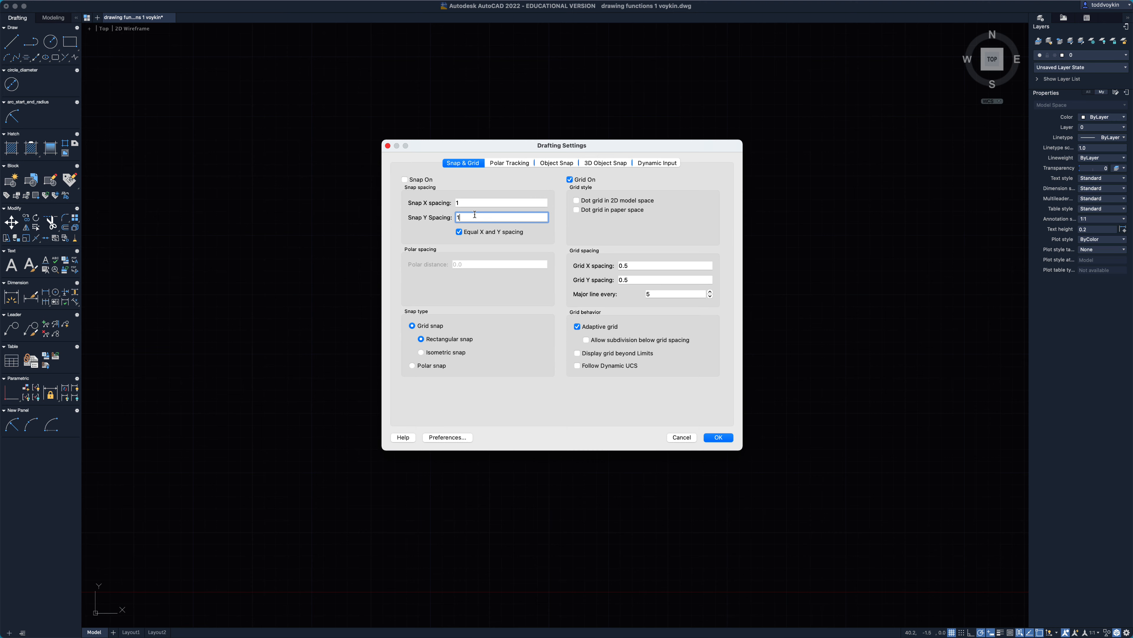
Step: Set the grid X and Y spacing to 1 with a major line every 10
double_click(645, 265)
text(1)
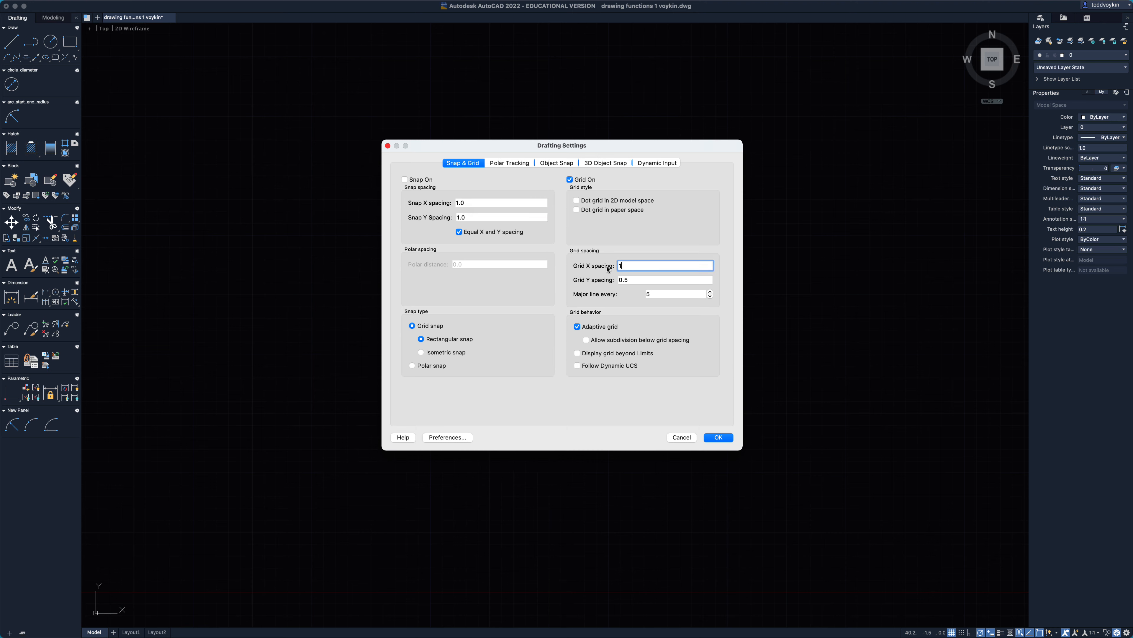
double_click(644, 279)
text(1)
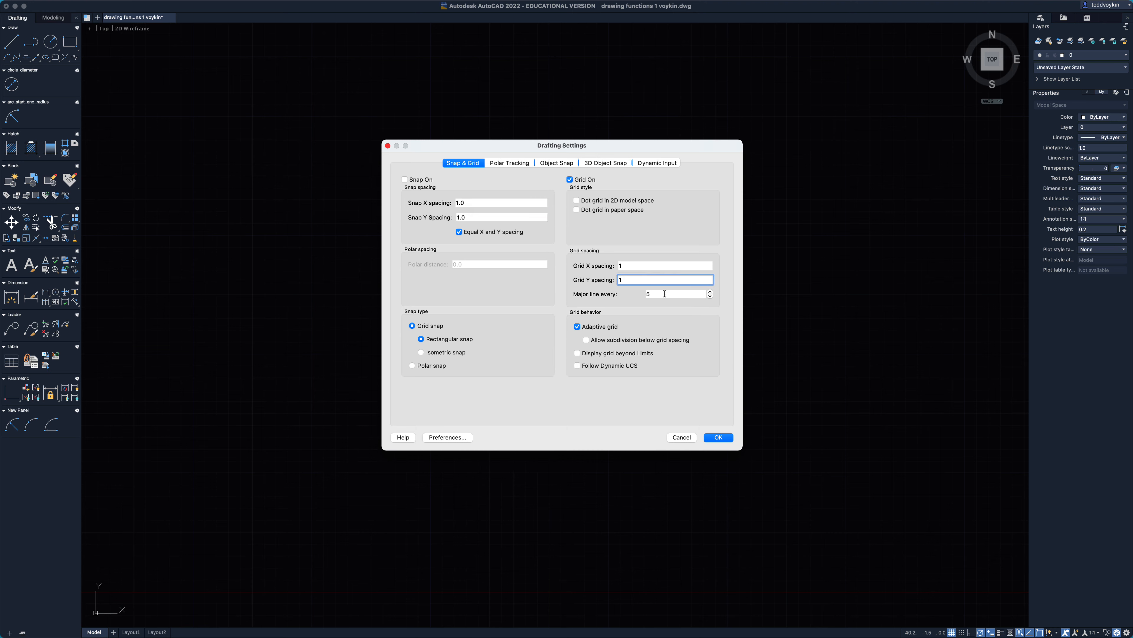
double_click(664, 294)
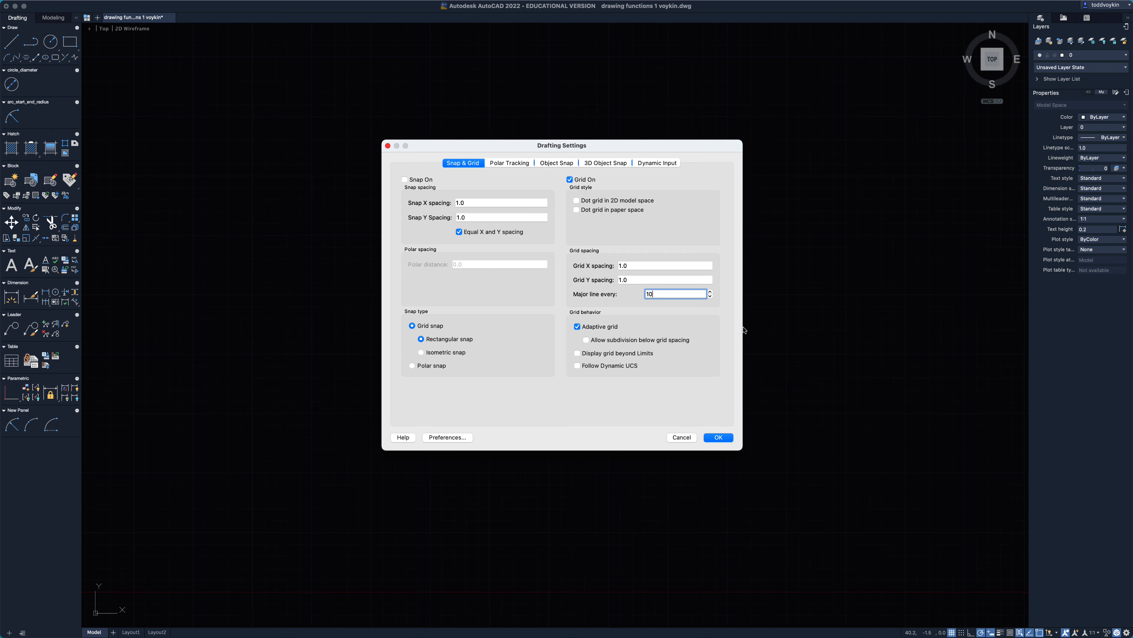
Step: Review the polar tracking and object snap settings and apply the drafting settings
click(510, 164)
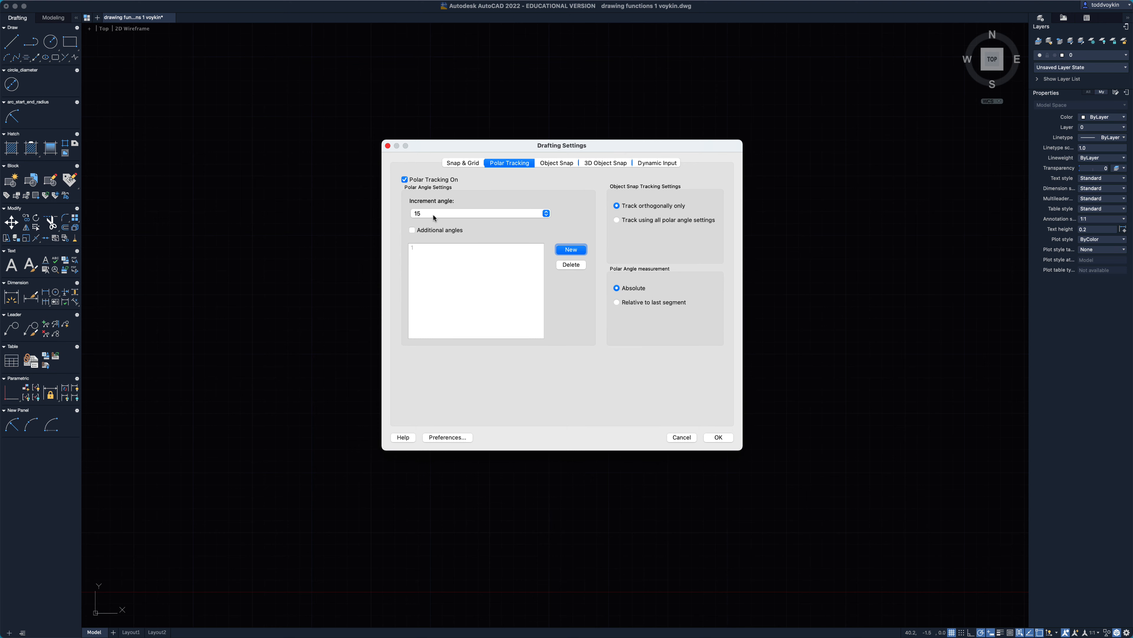
click(557, 162)
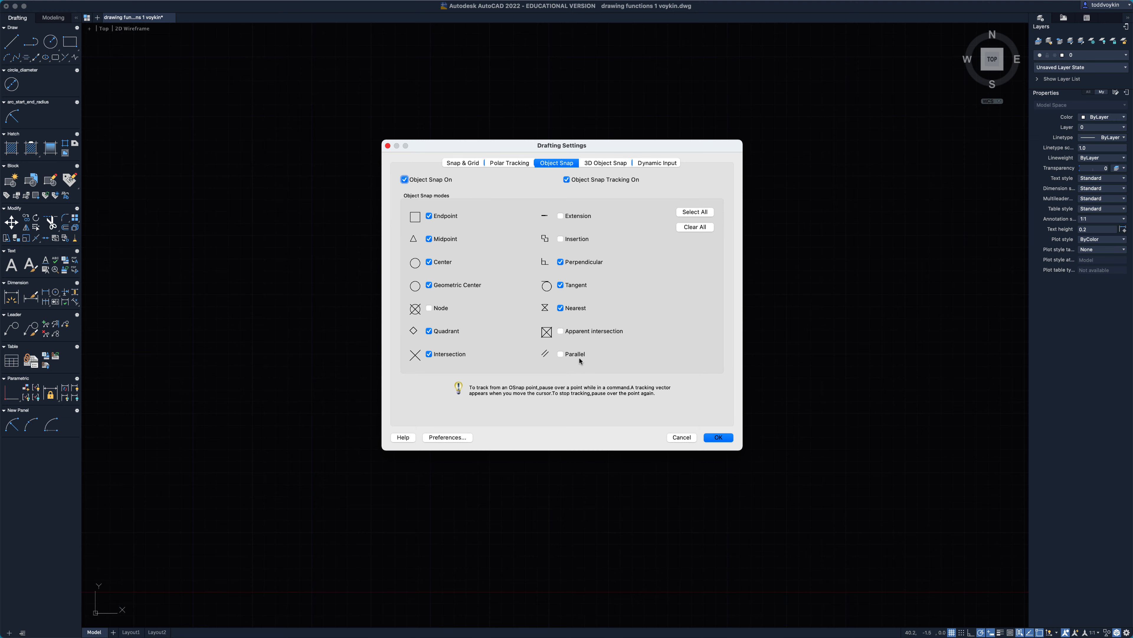
click(718, 438)
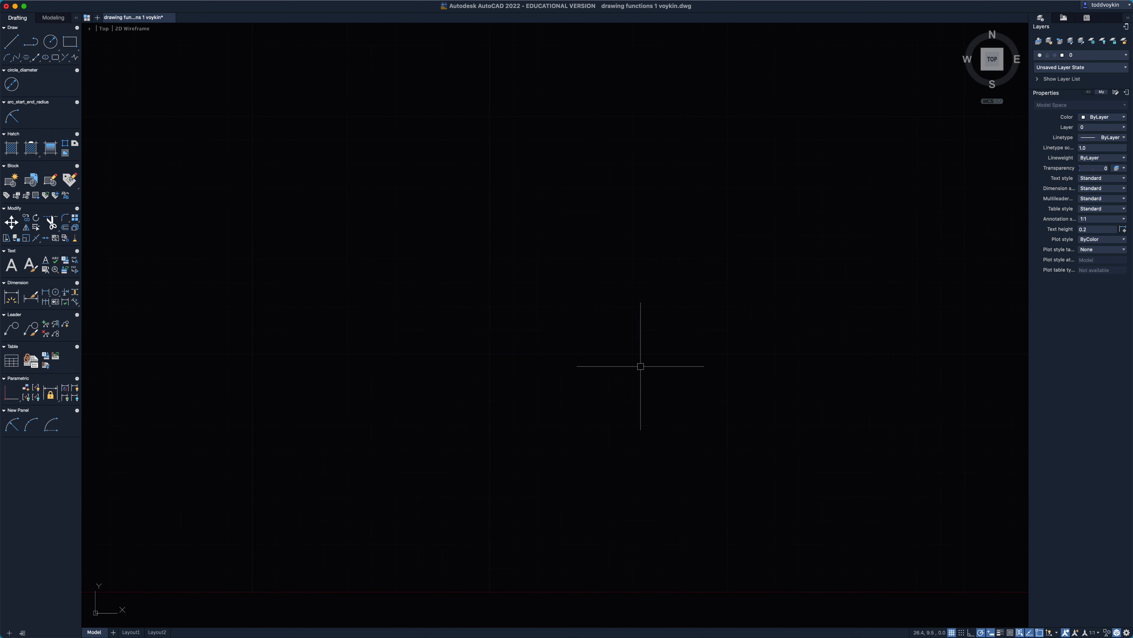
Step: Examine the full extent of the grid within the drawing limits
scroll(570, 317, down, 5)
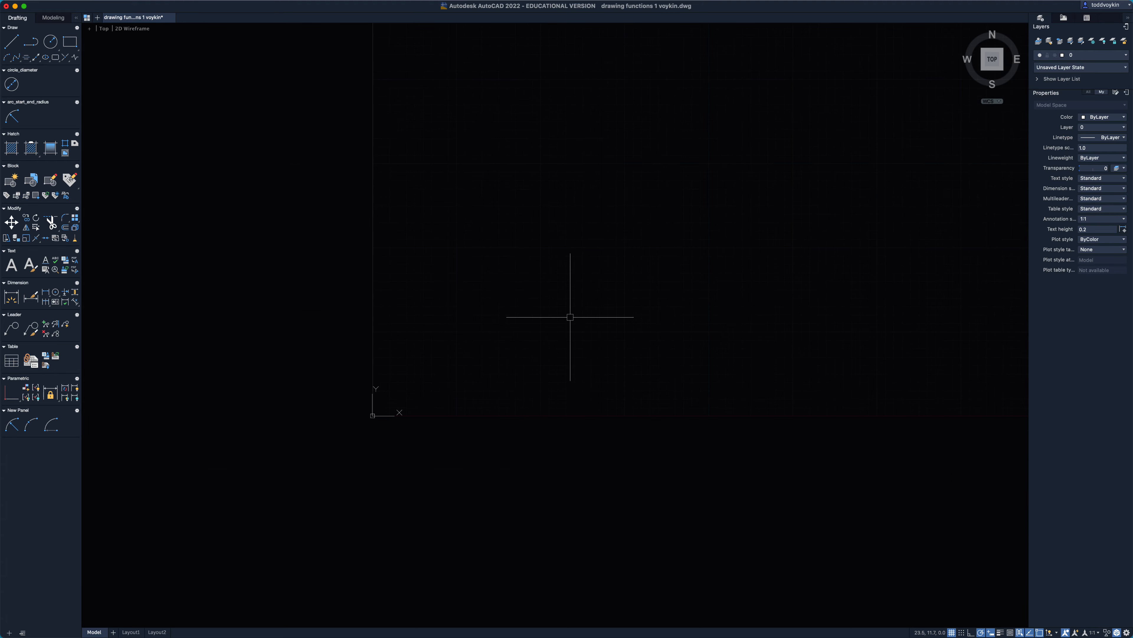
scroll(570, 317, down, 4)
middle_drag(648, 284, 230, 536)
scroll(345, 426, down, 2)
scroll(509, 366, down, 3)
scroll(509, 366, up, 3)
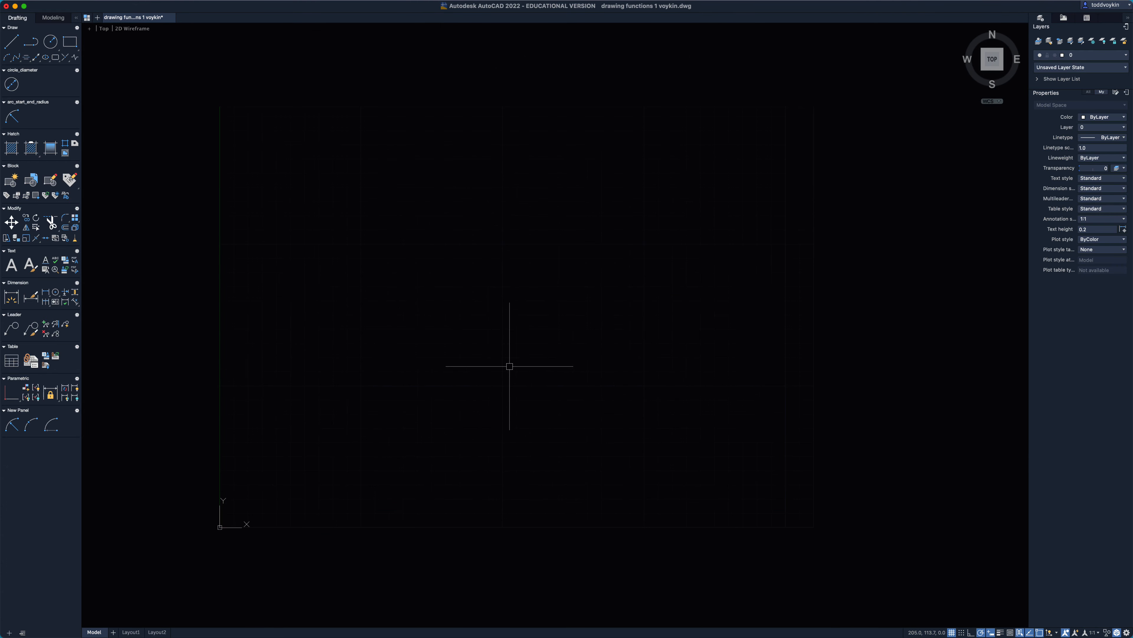
scroll(509, 366, up, 1)
mouse_move(510, 366)
middle_down()
mouse_move(565, 377)
mouse_move(553, 377)
middle_up()
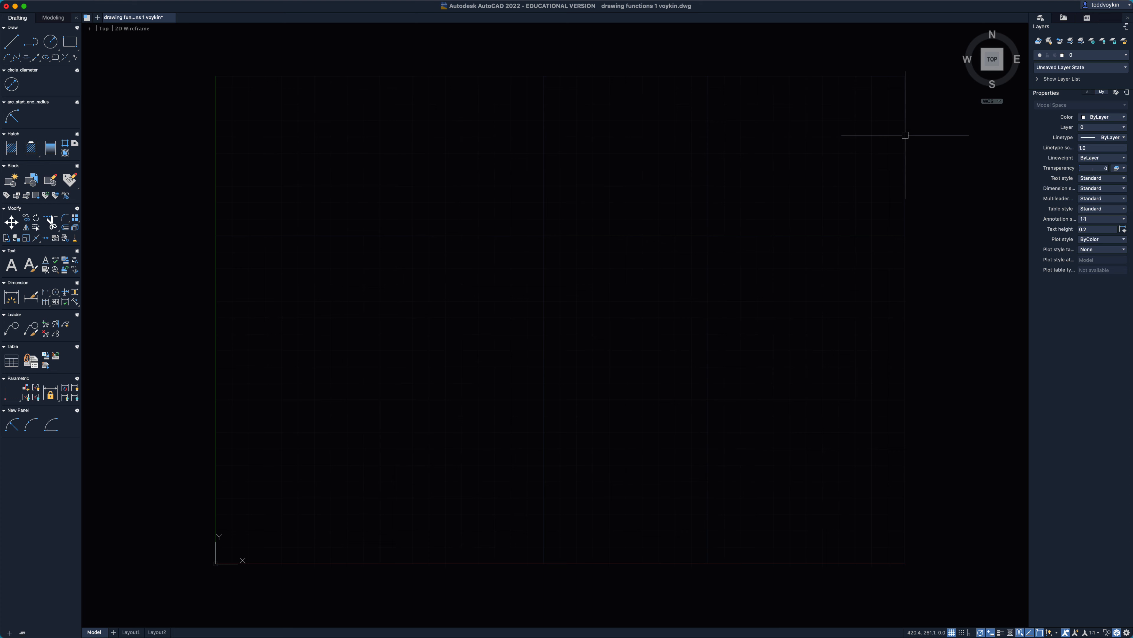
click(1126, 28)
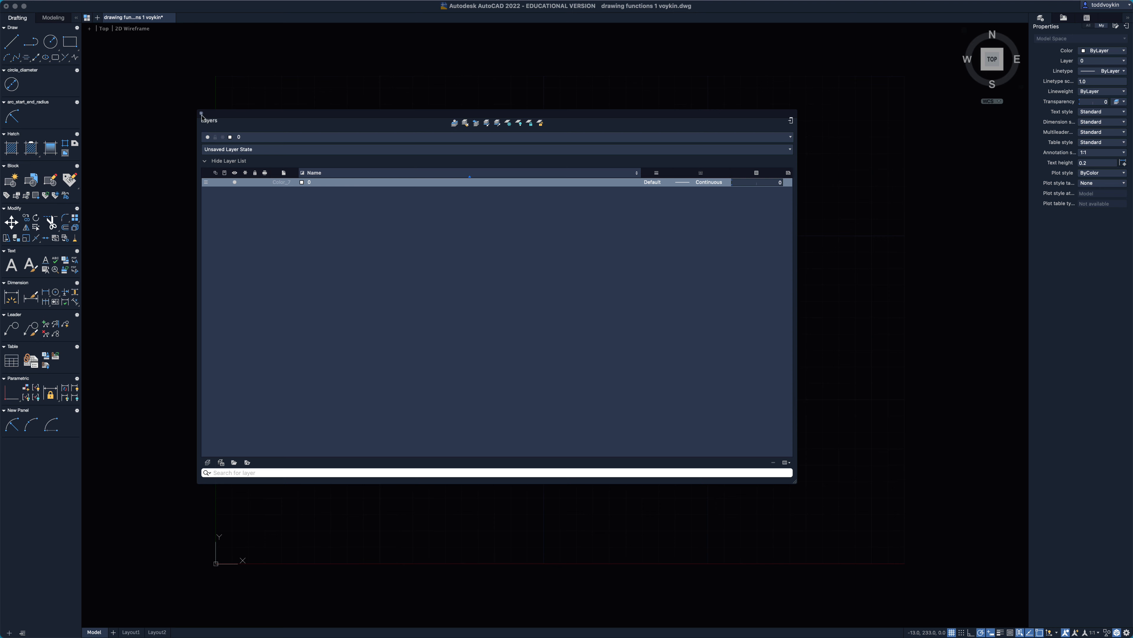
click(791, 121)
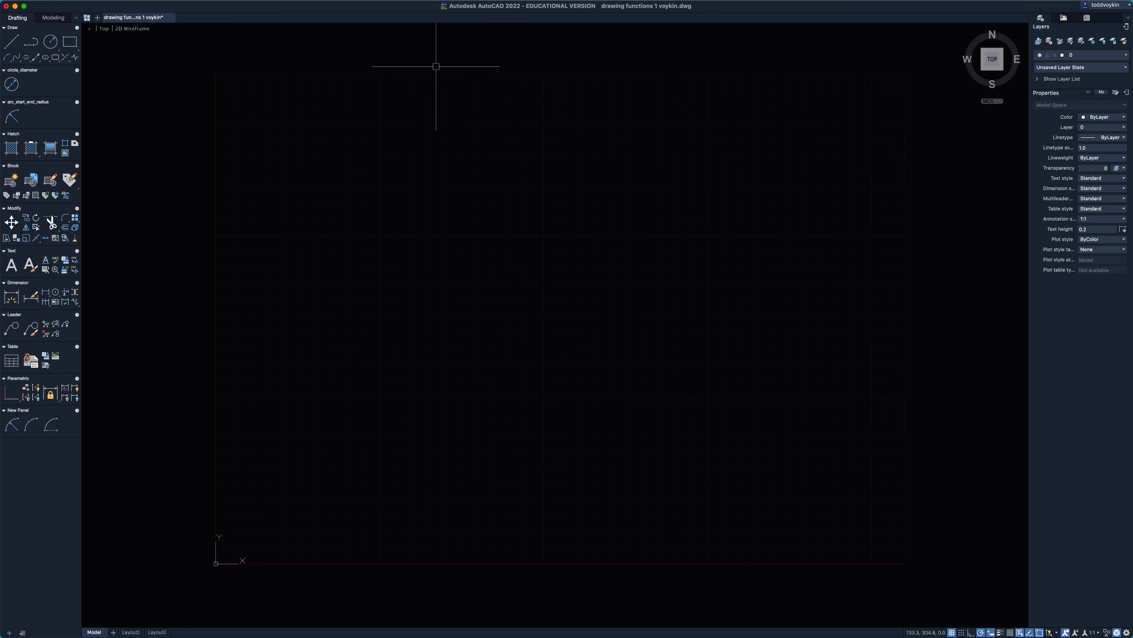
mouse_move(412, 4)
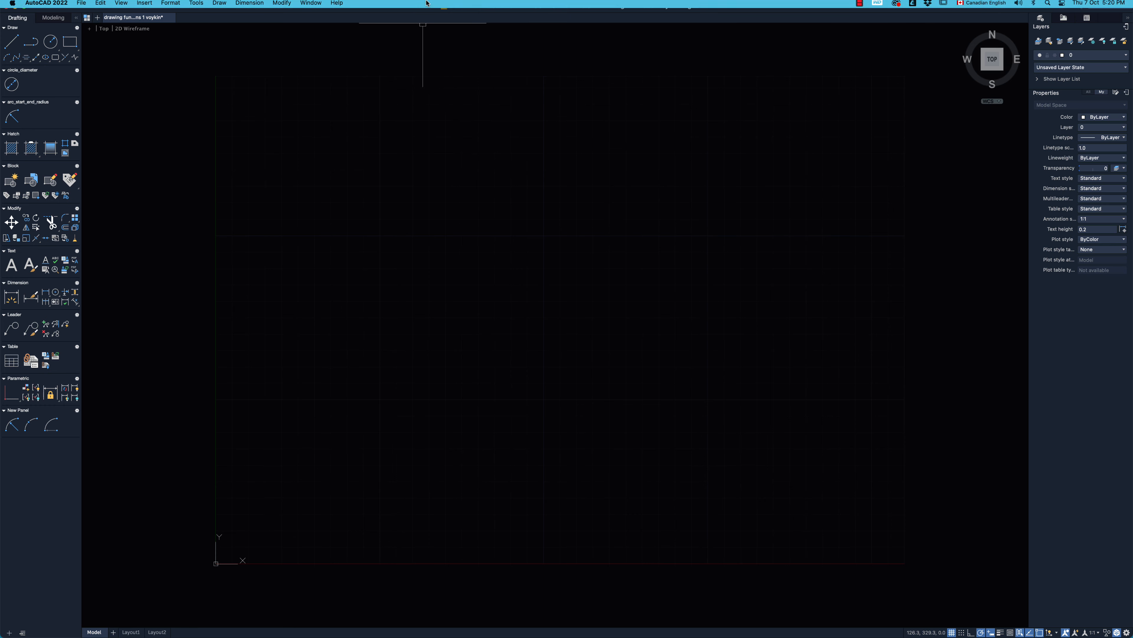
click(312, 5)
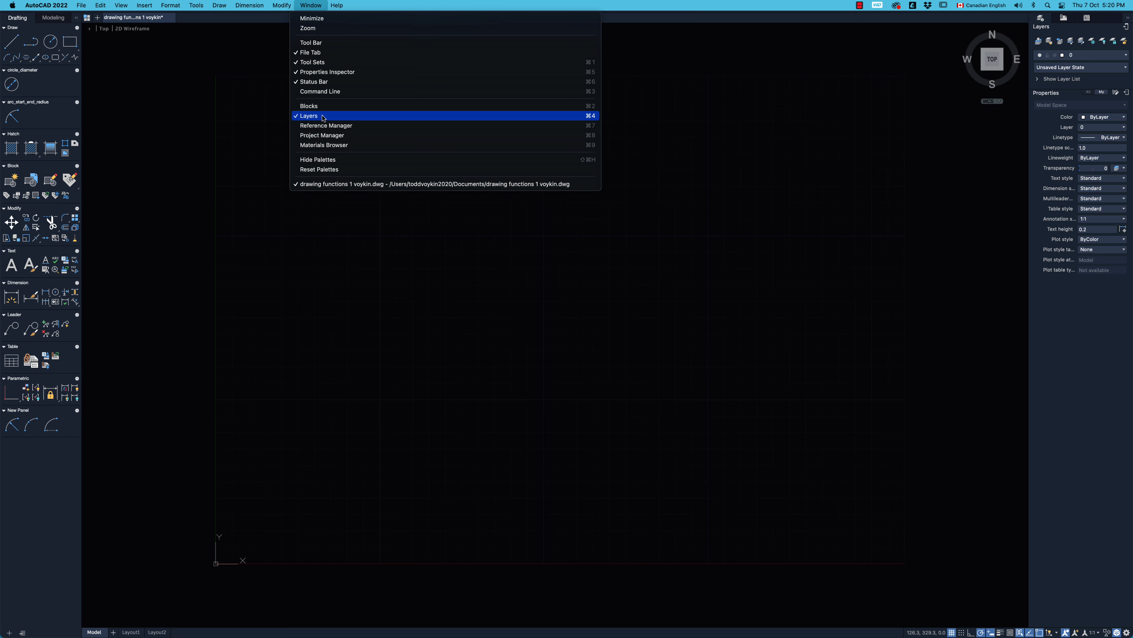
click(742, 221)
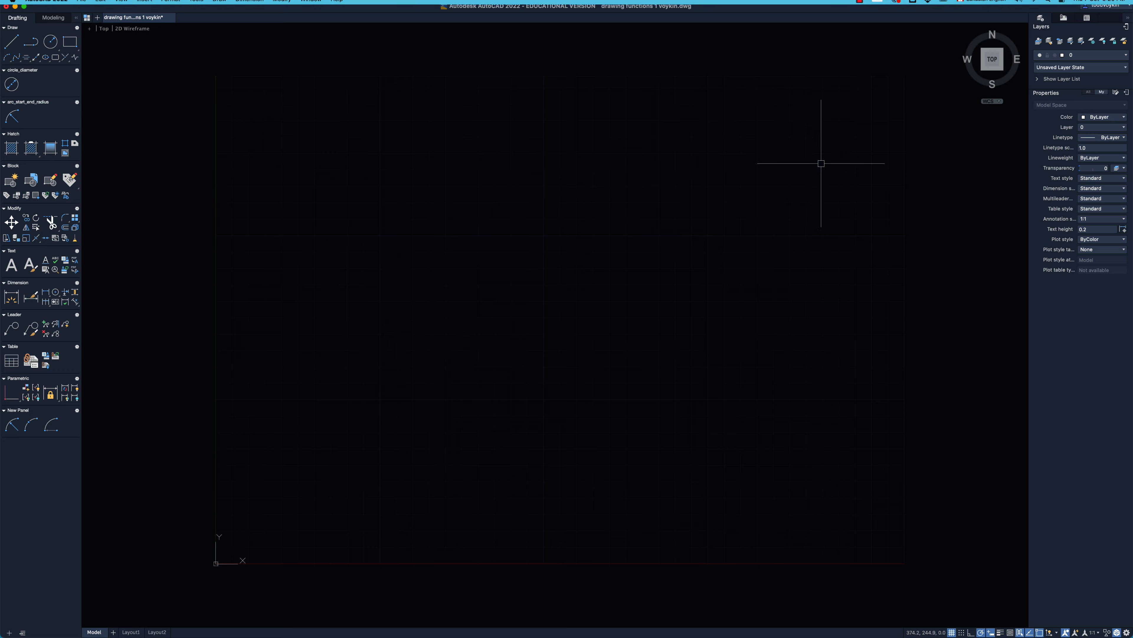
Step: Undock the layers palette and create a new layer named LINE
click(1123, 23)
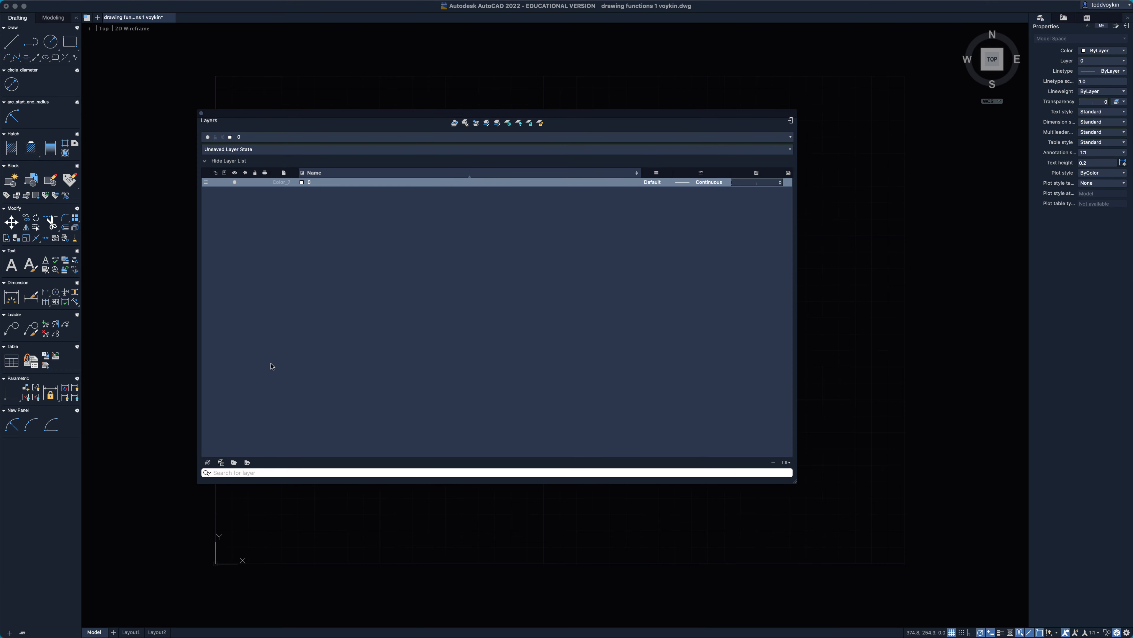
click(207, 463)
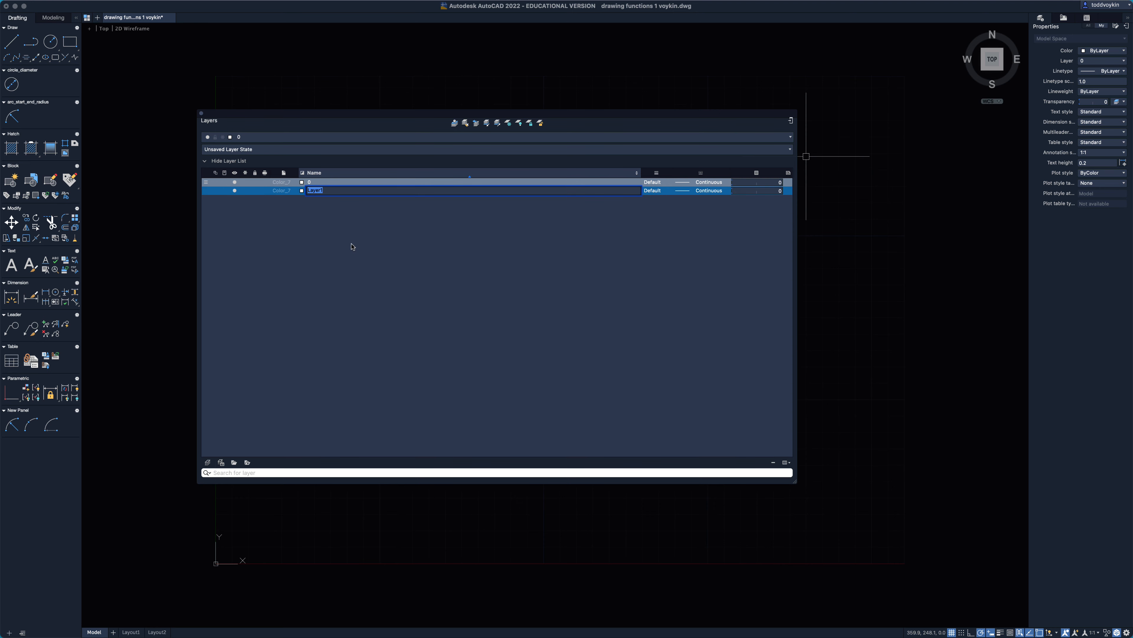
text(LINE)
key(Escape)
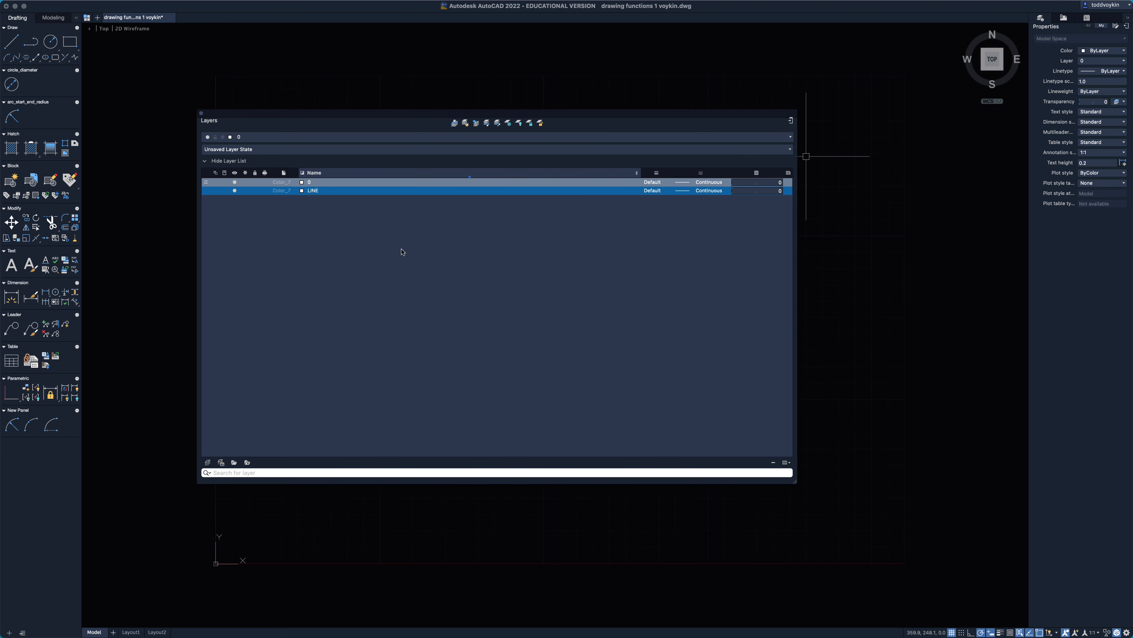
Step: Set the LINE layer to blue with a 0.35 mm lineweight and the Continuous linetype
click(302, 190)
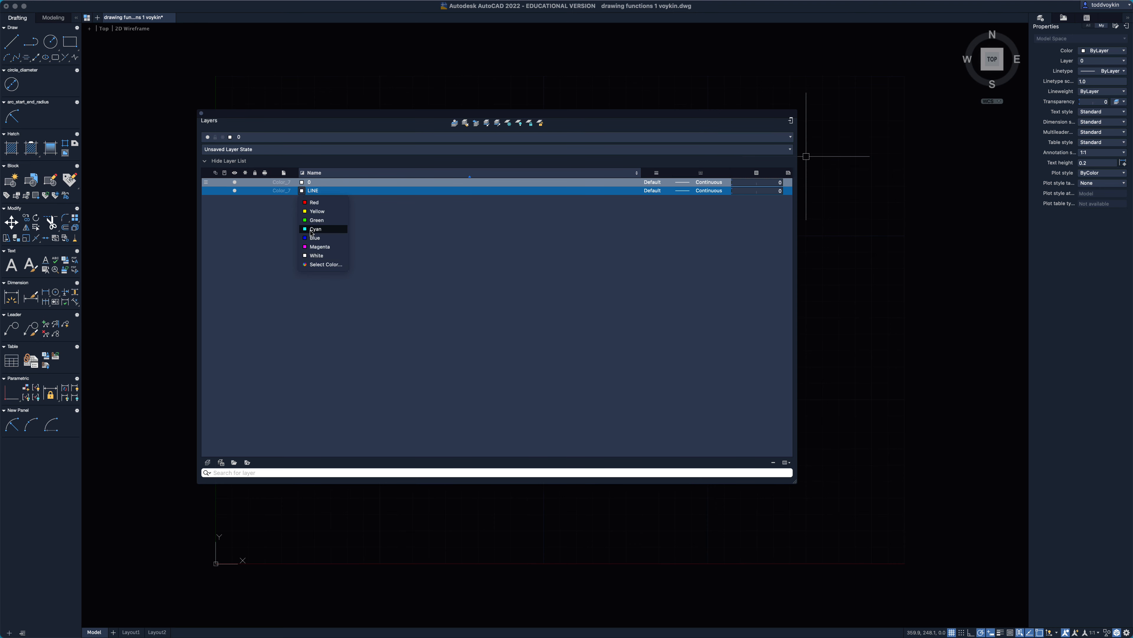
click(315, 238)
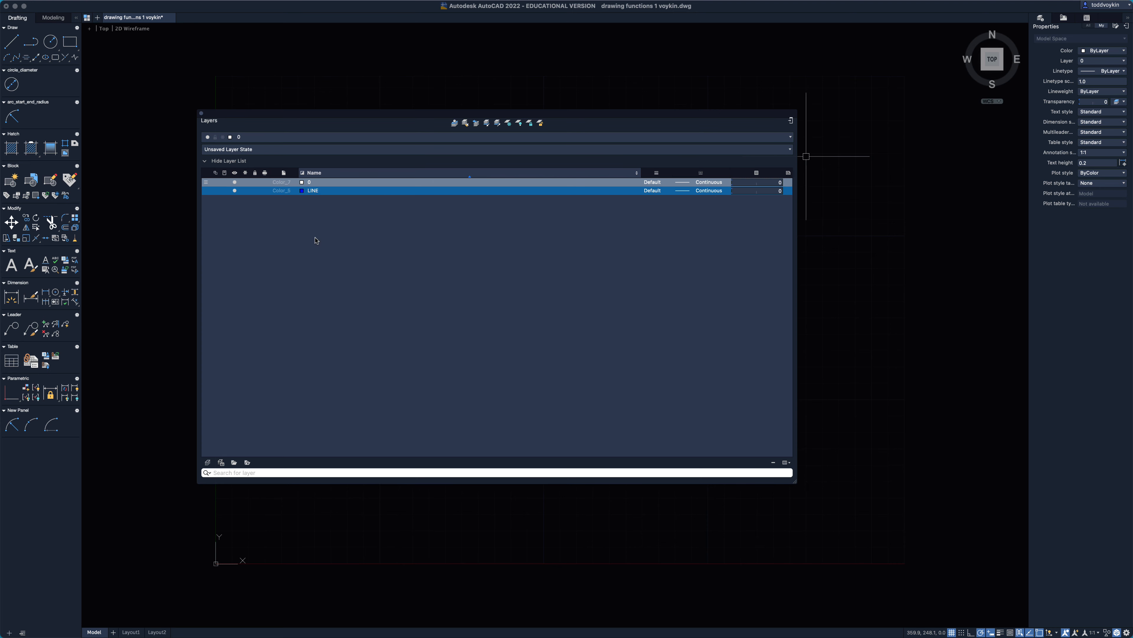
click(652, 191)
click(652, 190)
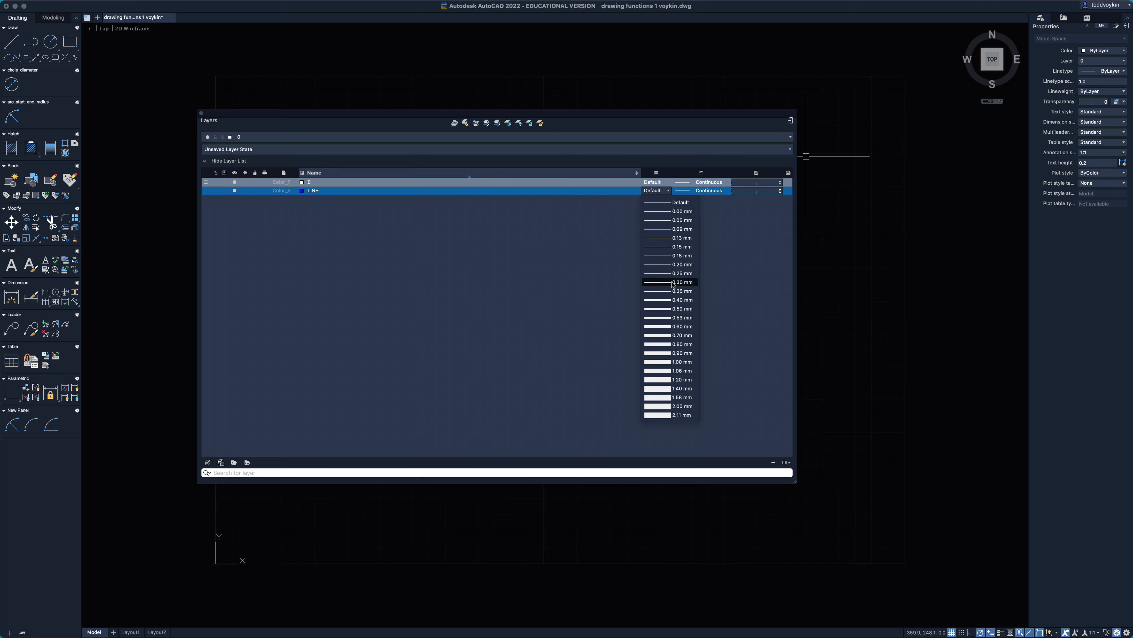
click(674, 294)
click(714, 191)
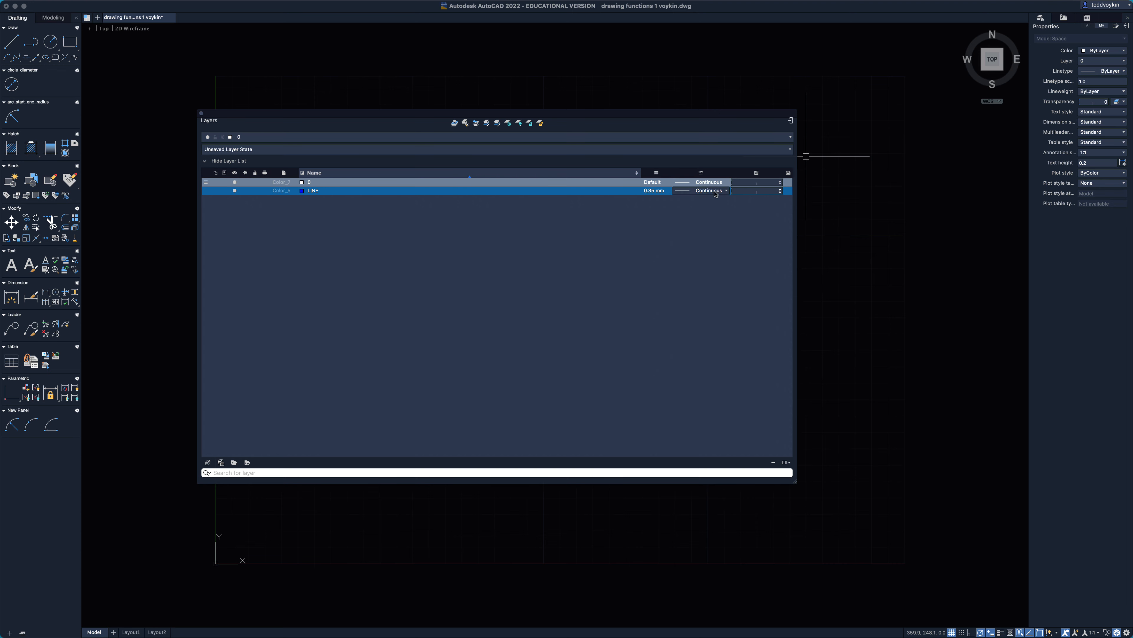
click(715, 193)
click(728, 203)
Step: Create a new layer named CIRCLE
click(207, 462)
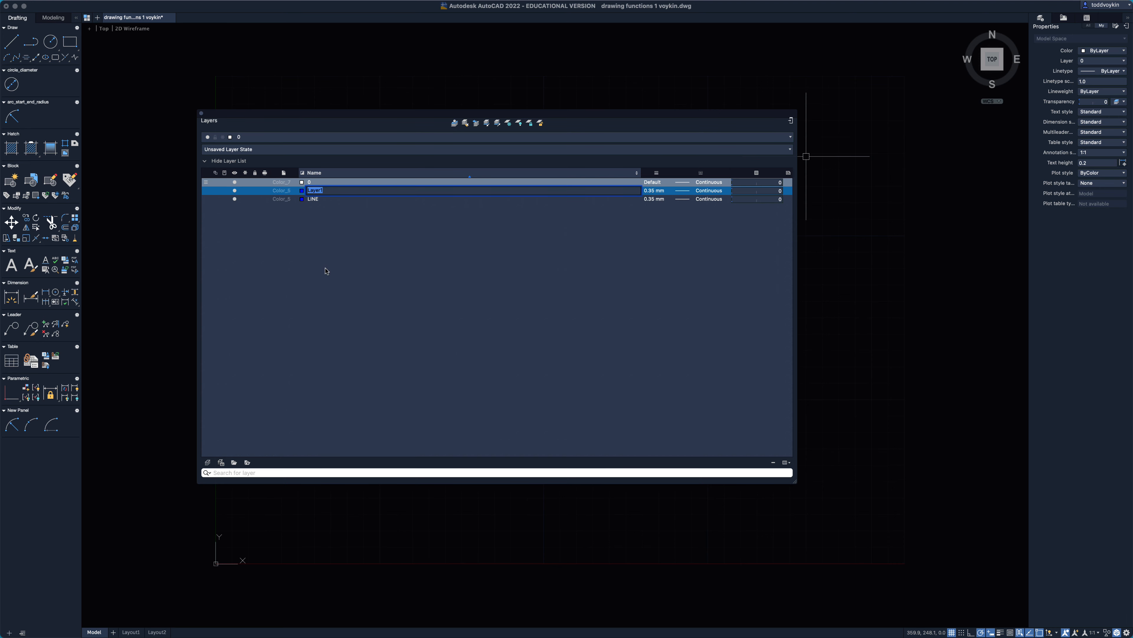
text(COR)
key(BackSpace)
key(BackSpace)
key(Return)
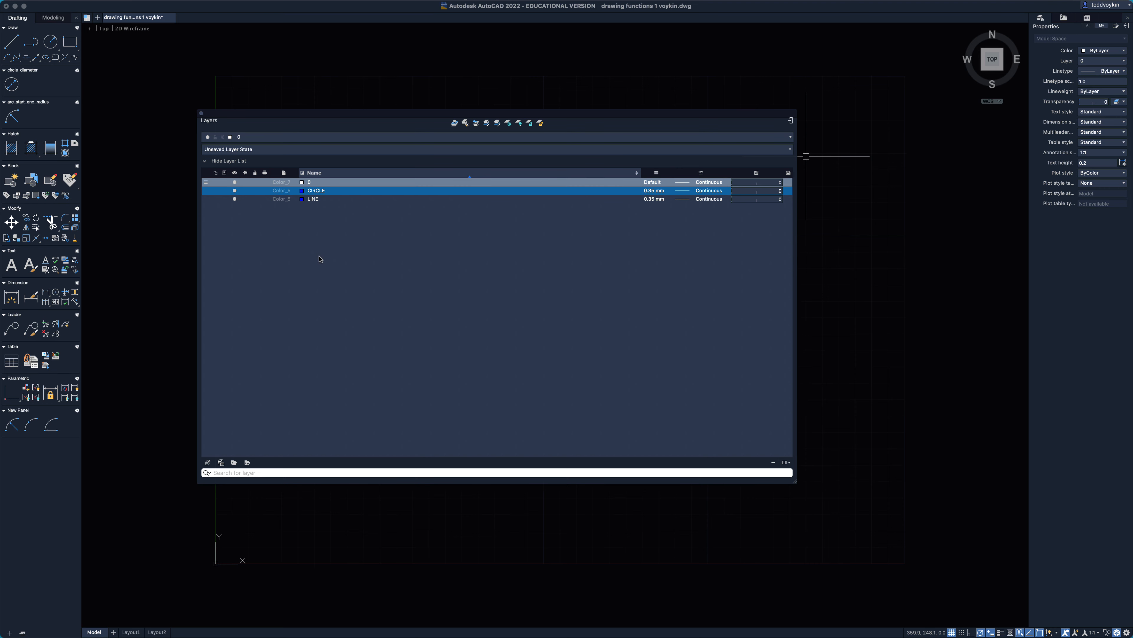
Step: Set the CIRCLE layer's colour to red and its lineweight to 0.50 mm
click(302, 191)
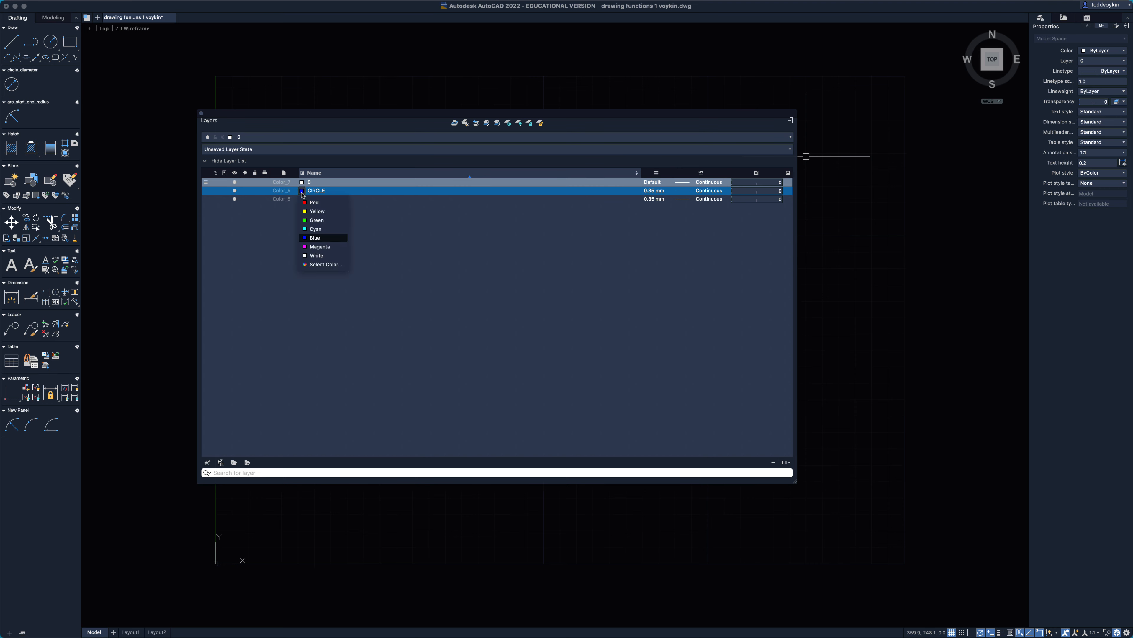
click(315, 203)
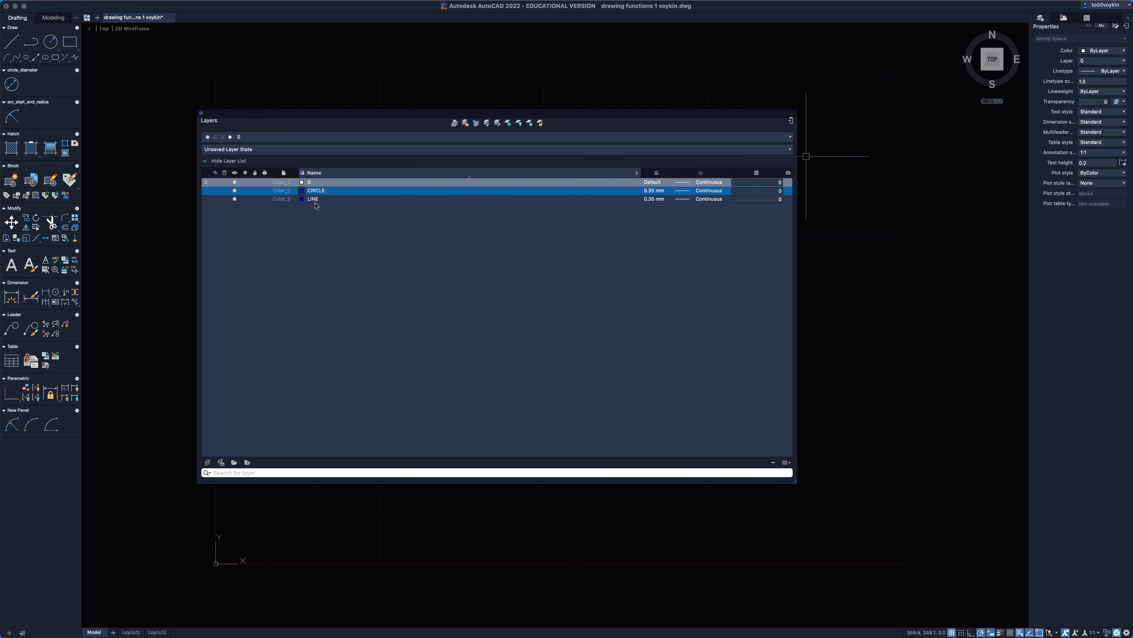
click(655, 191)
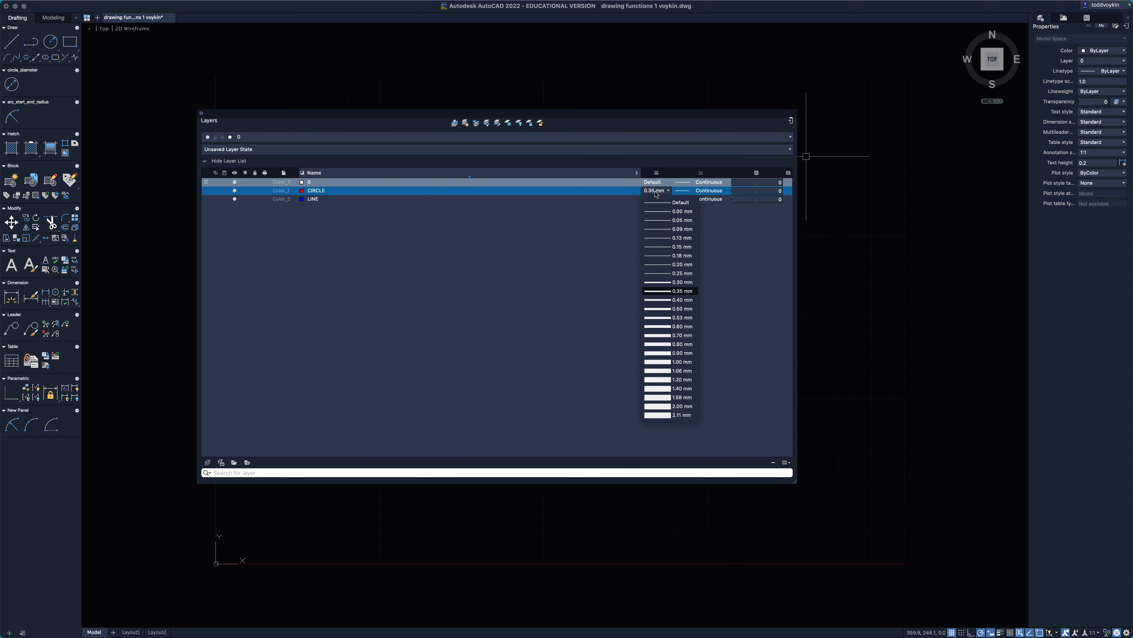
click(663, 310)
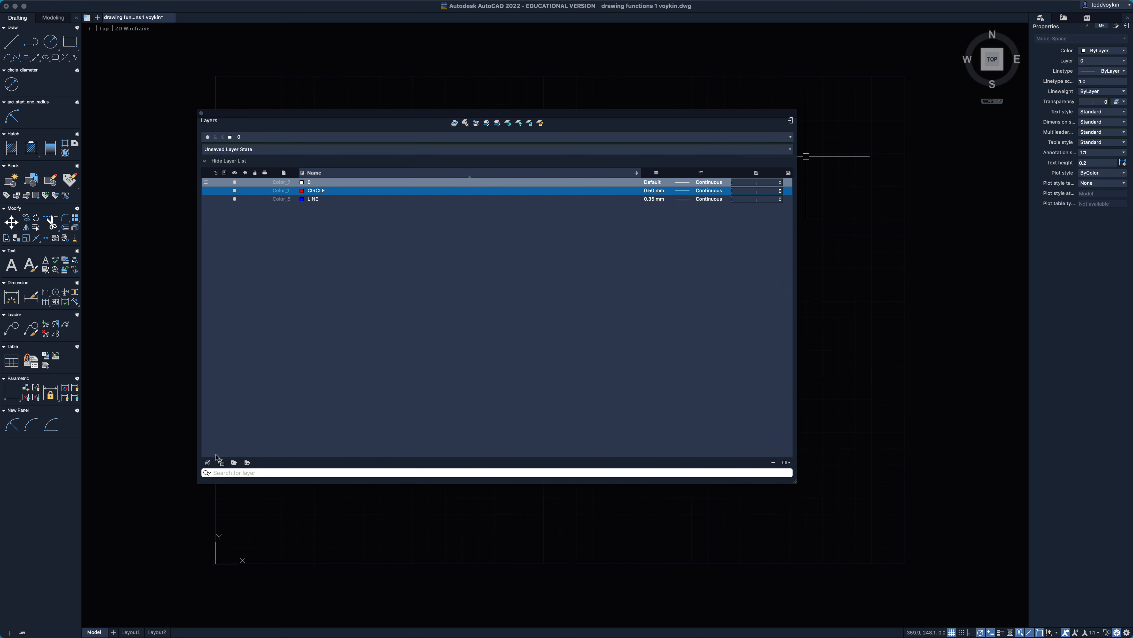
Step: Create a new layer named RECTANGLE
click(208, 463)
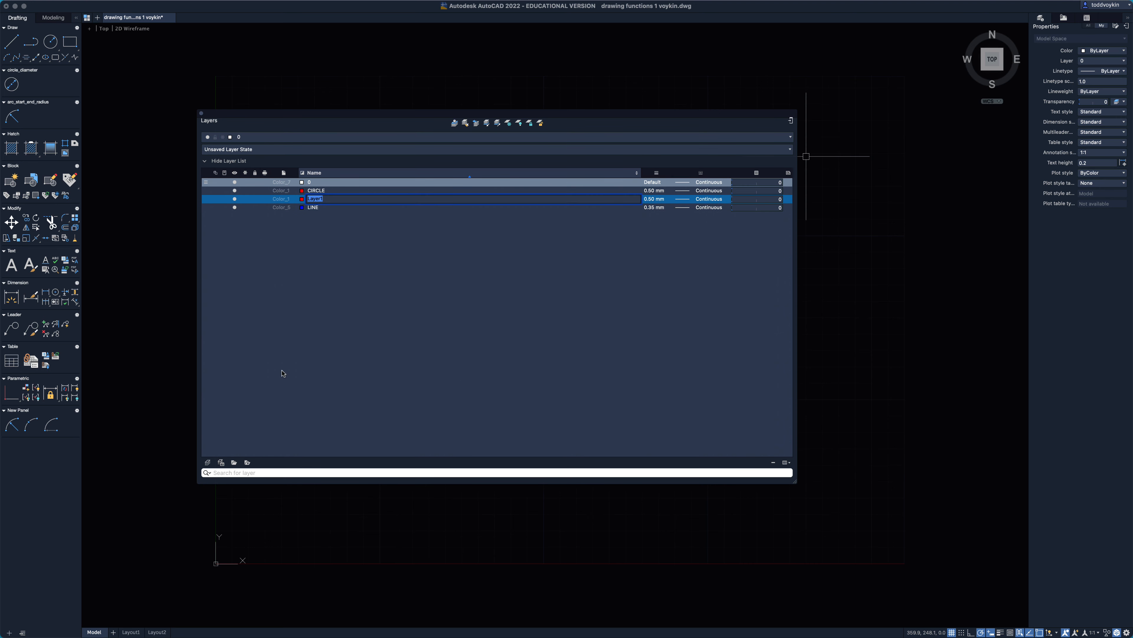
text(RECTANGLE)
click(651, 201)
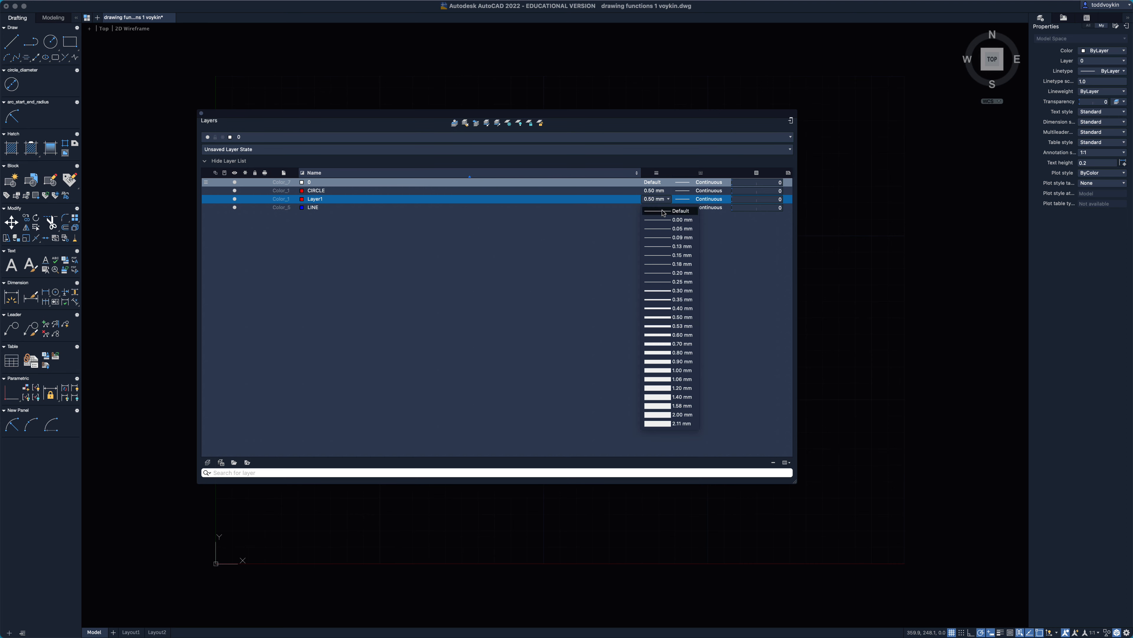
click(620, 250)
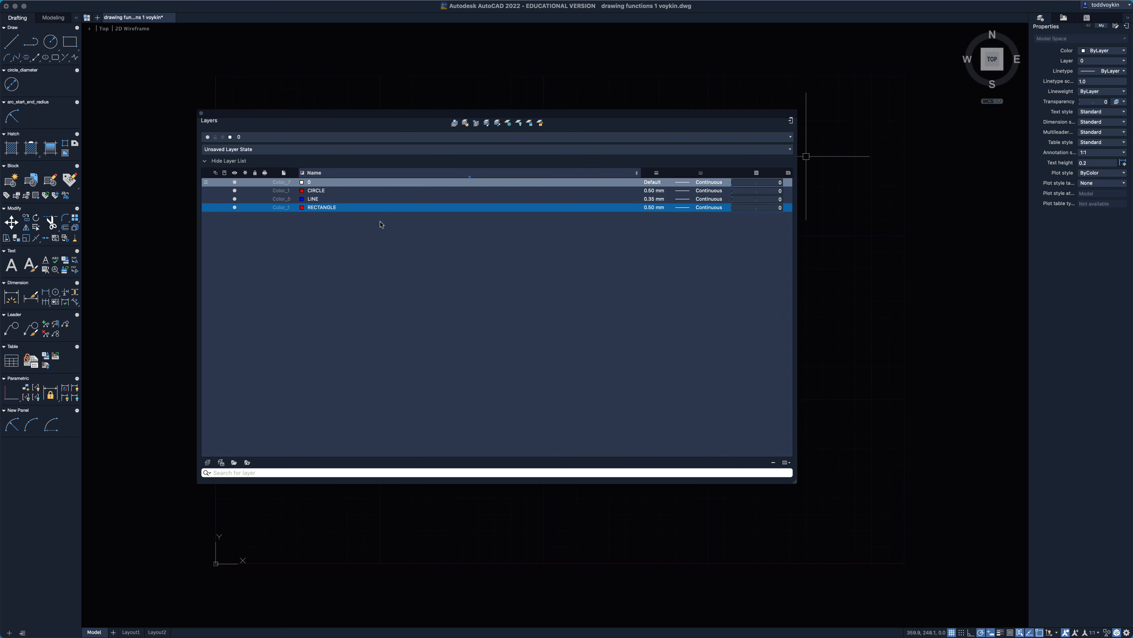
Step: Set the RECTANGLE layer's lineweight to 0.18 mm and its colour to green, and dock the layers palette again
click(663, 209)
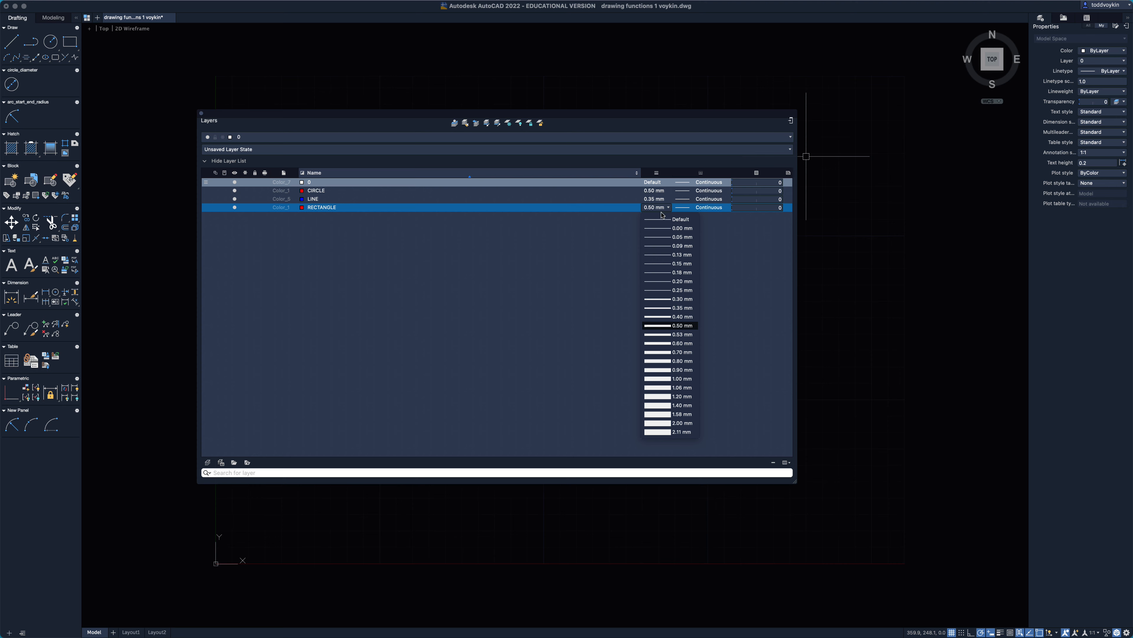
click(664, 272)
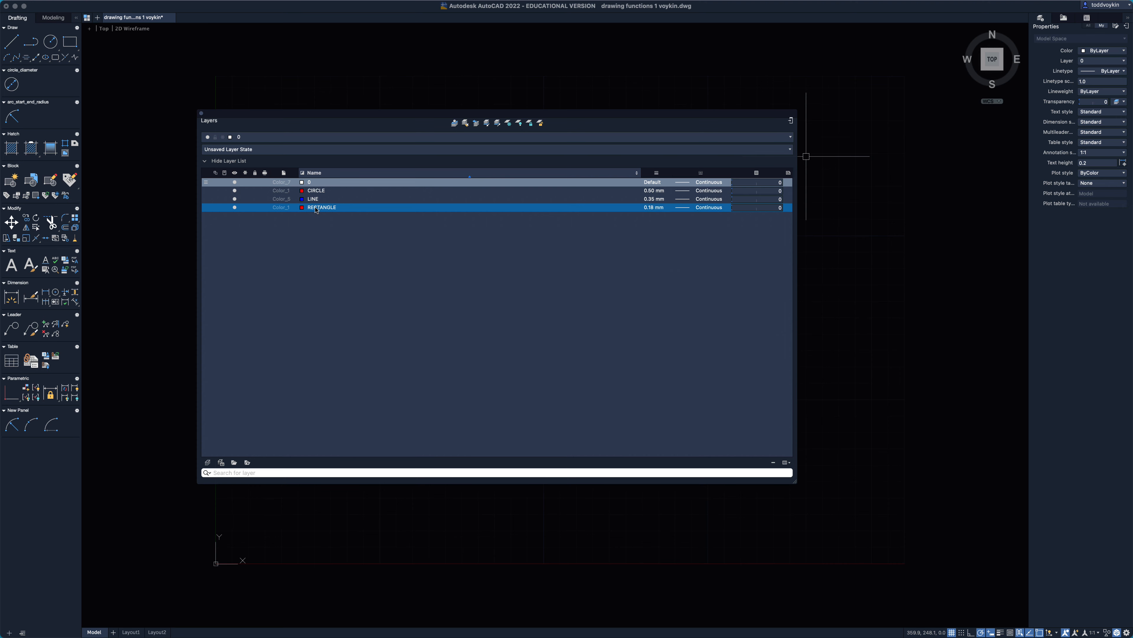
click(302, 207)
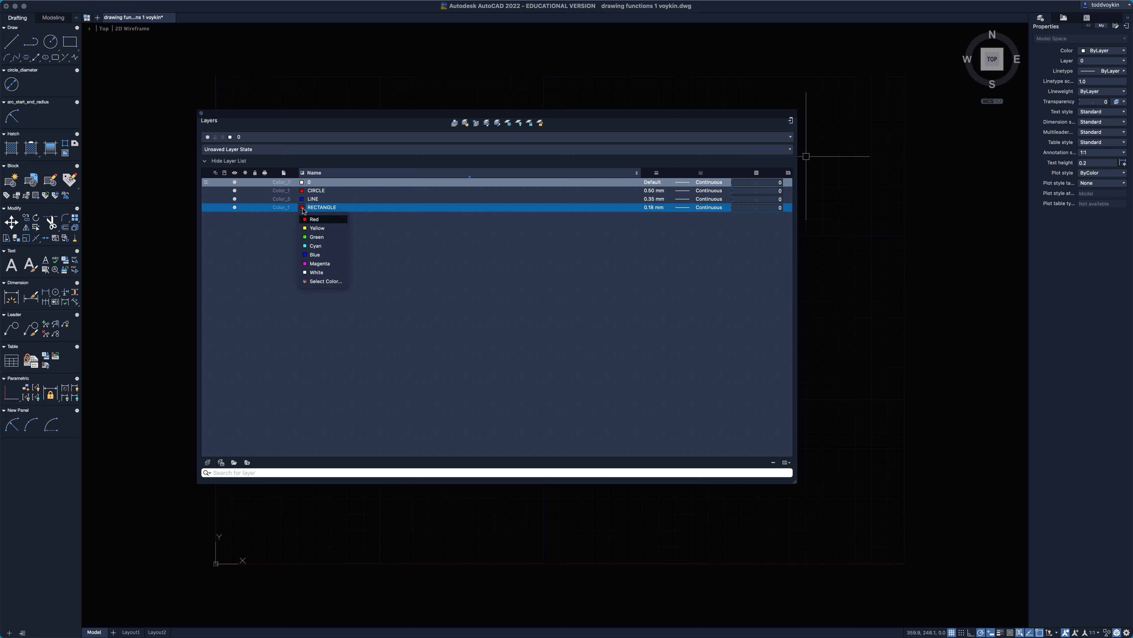
click(315, 240)
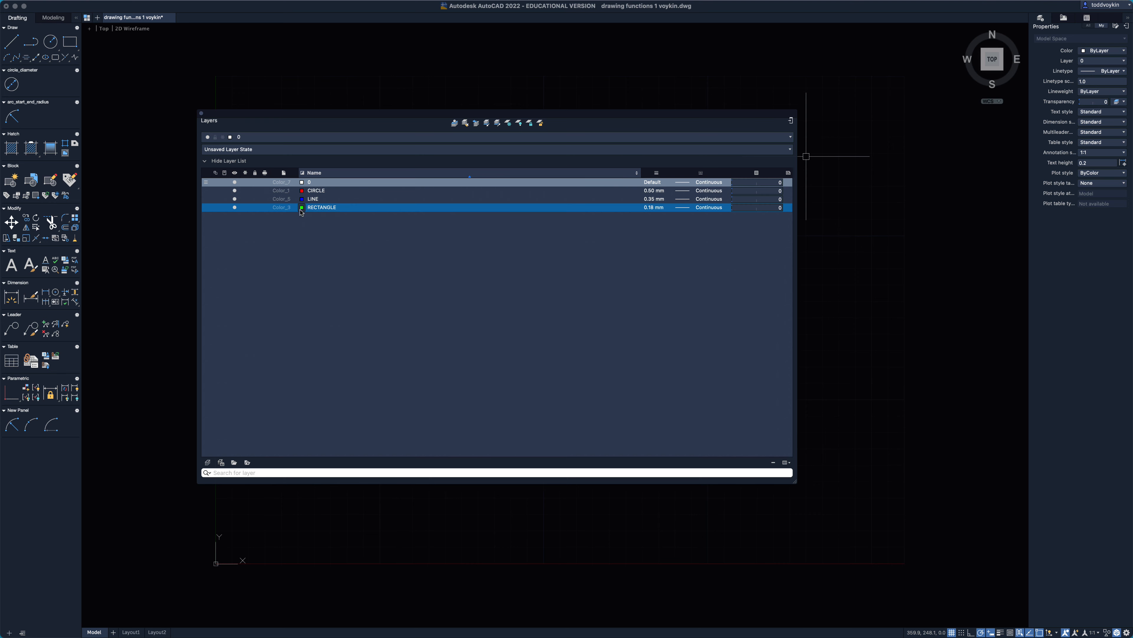
click(790, 120)
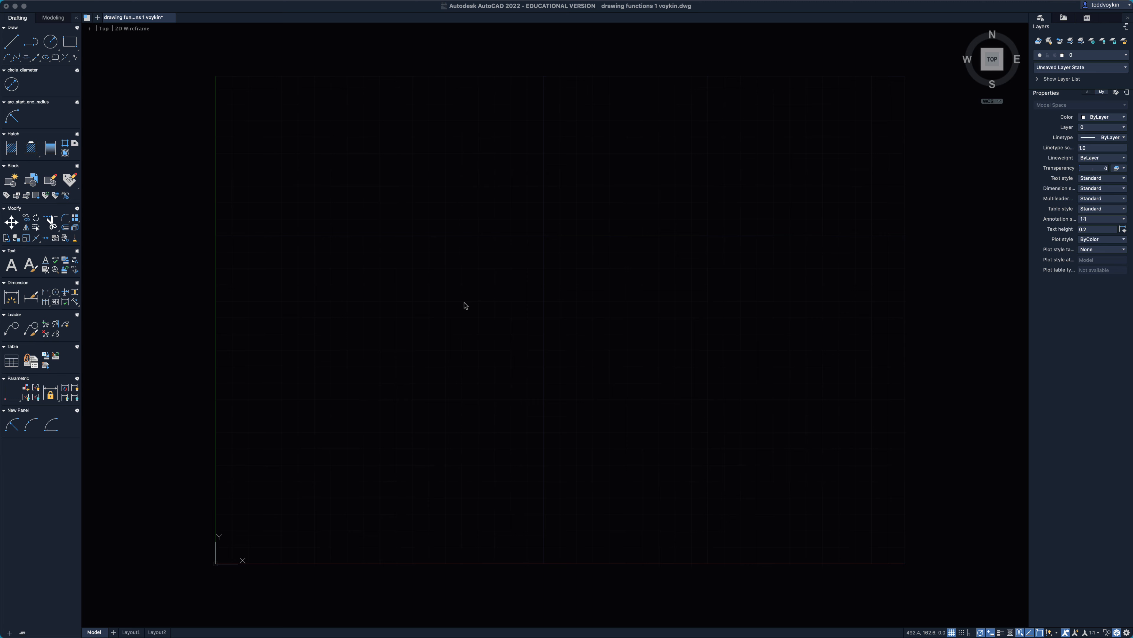
click(472, 295)
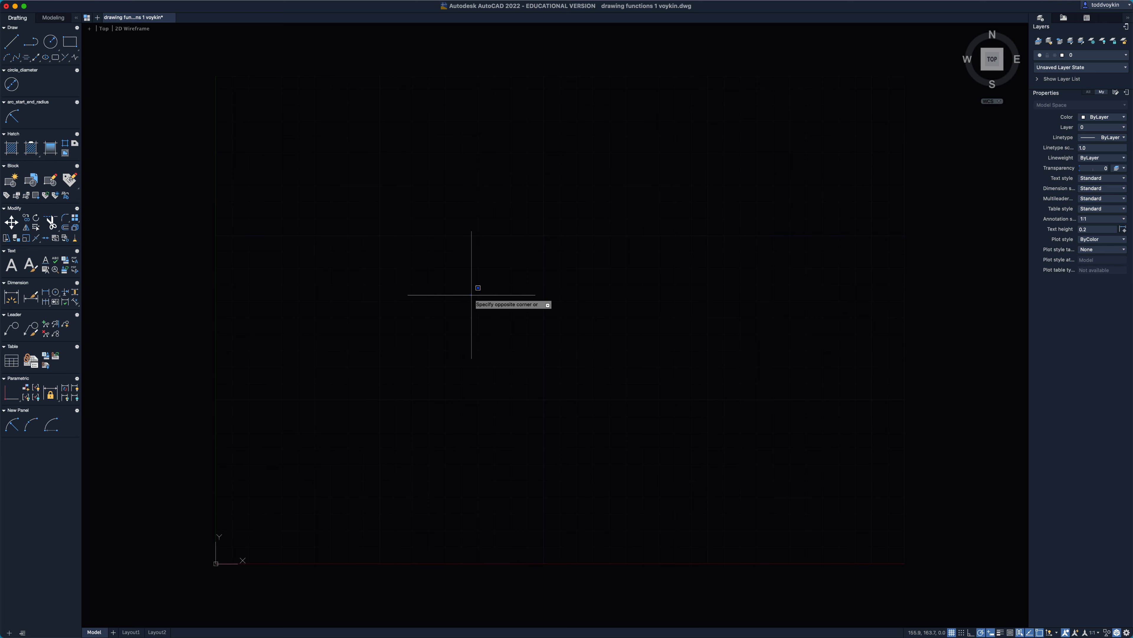
click(472, 295)
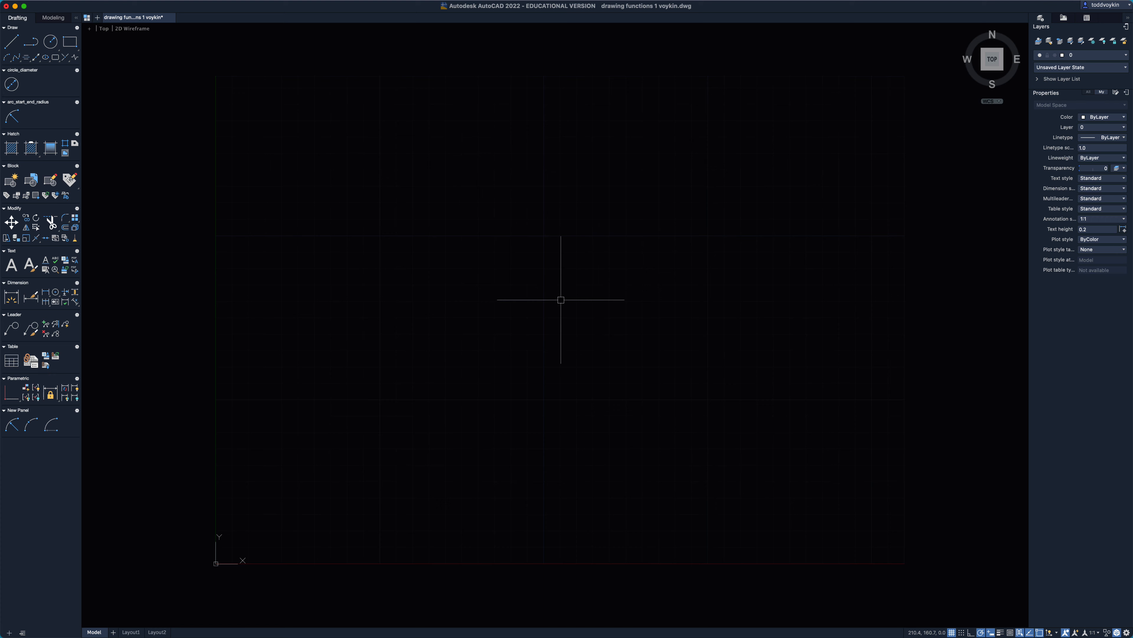
text(L)
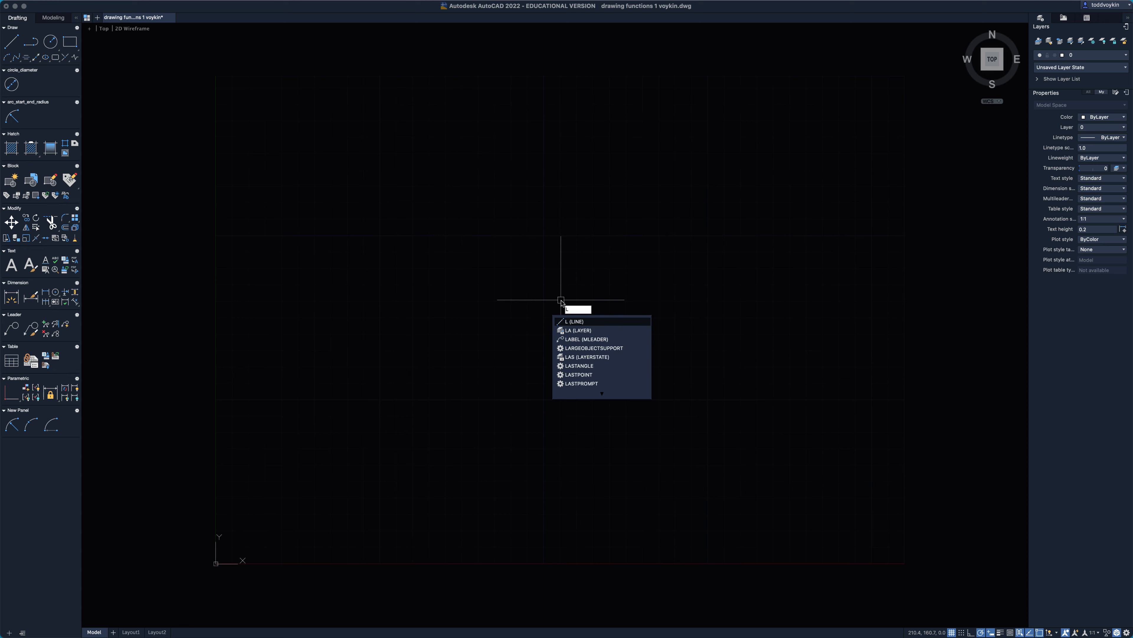
key(Return)
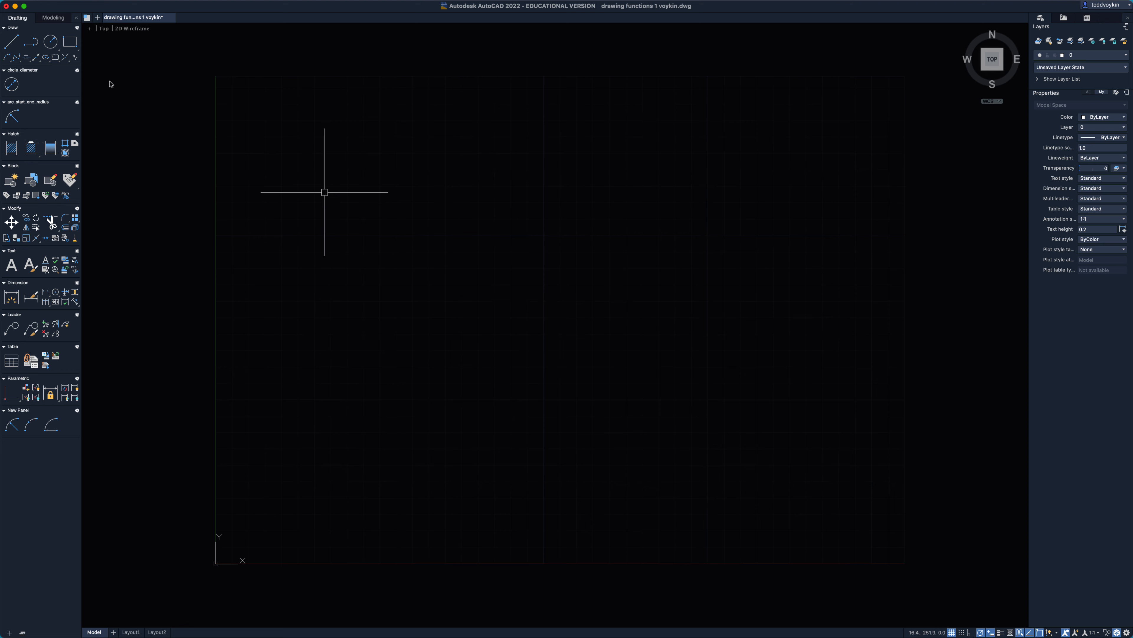
Step: Check the general application preference that enables quick secondary click as the return key
click(35, 6)
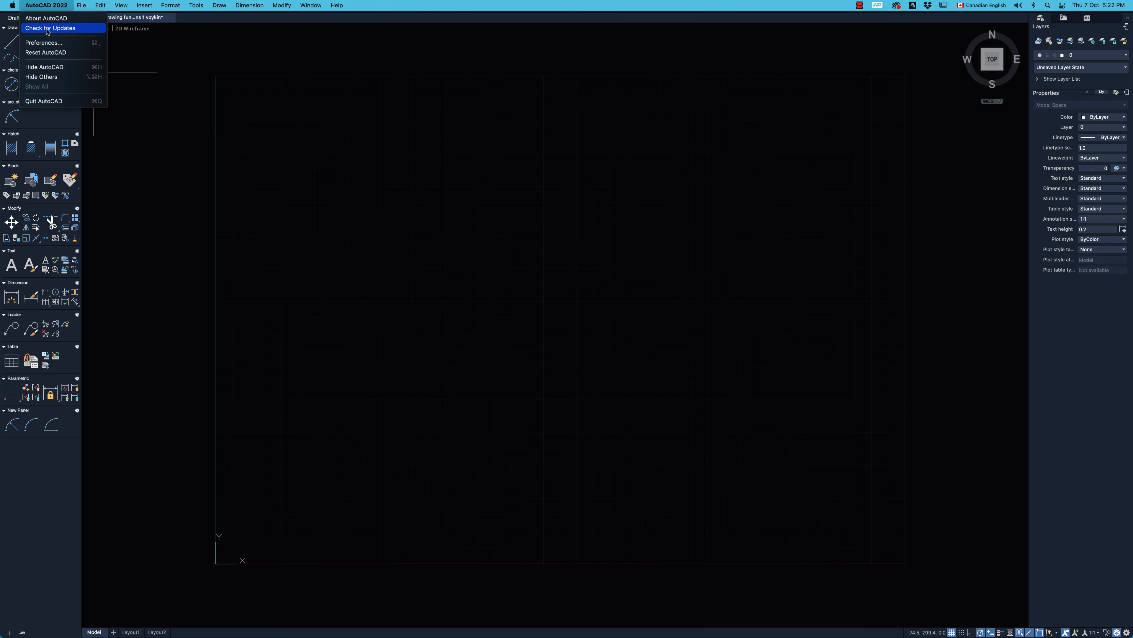
click(48, 43)
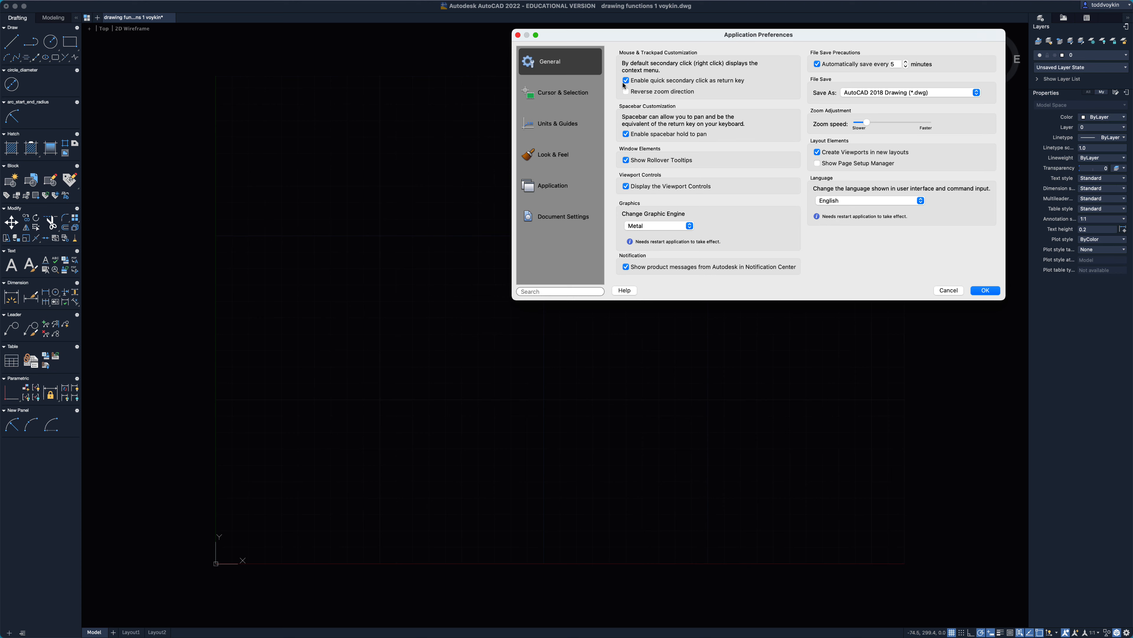
click(985, 290)
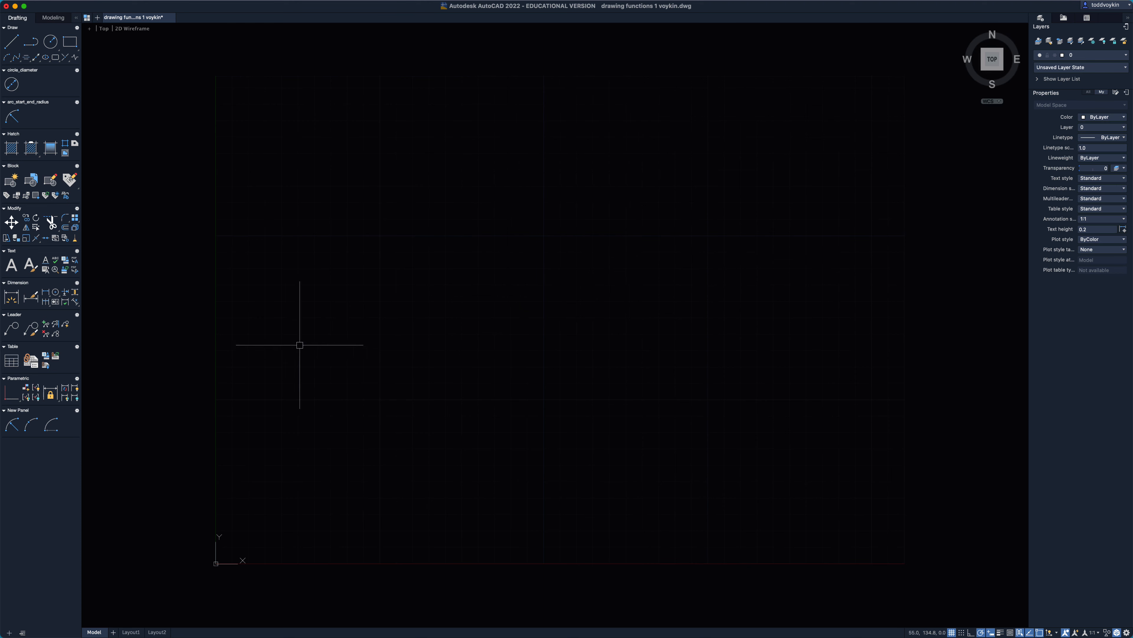
Step: Draw a single line rising gently to the right near the middle of the drawing area
text(l)
key(Return)
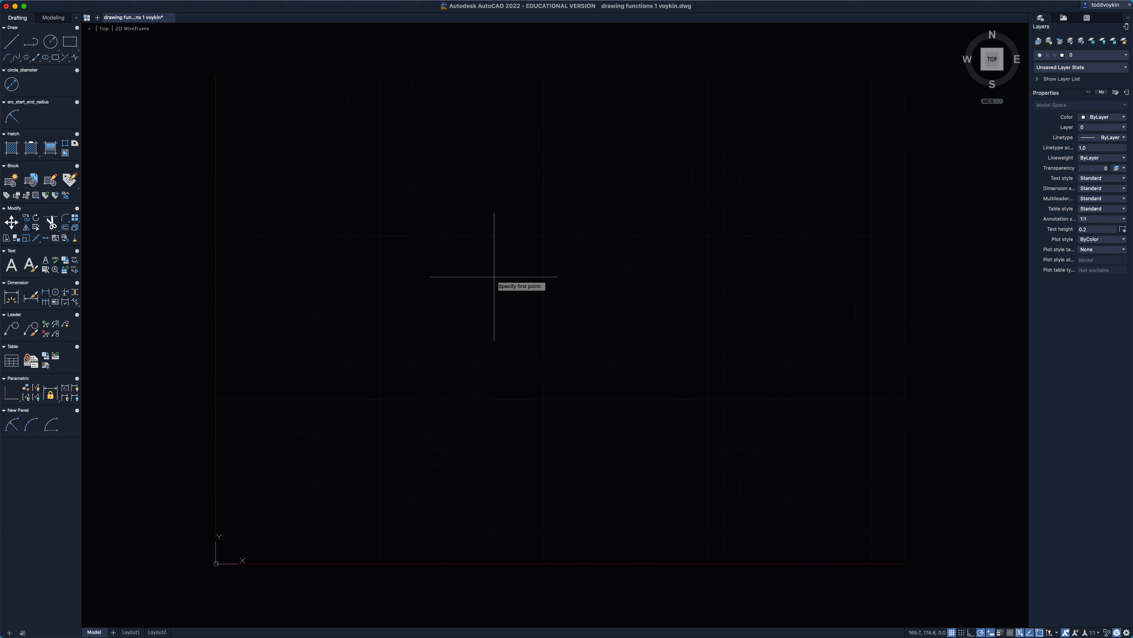
key(Escape)
key(Return)
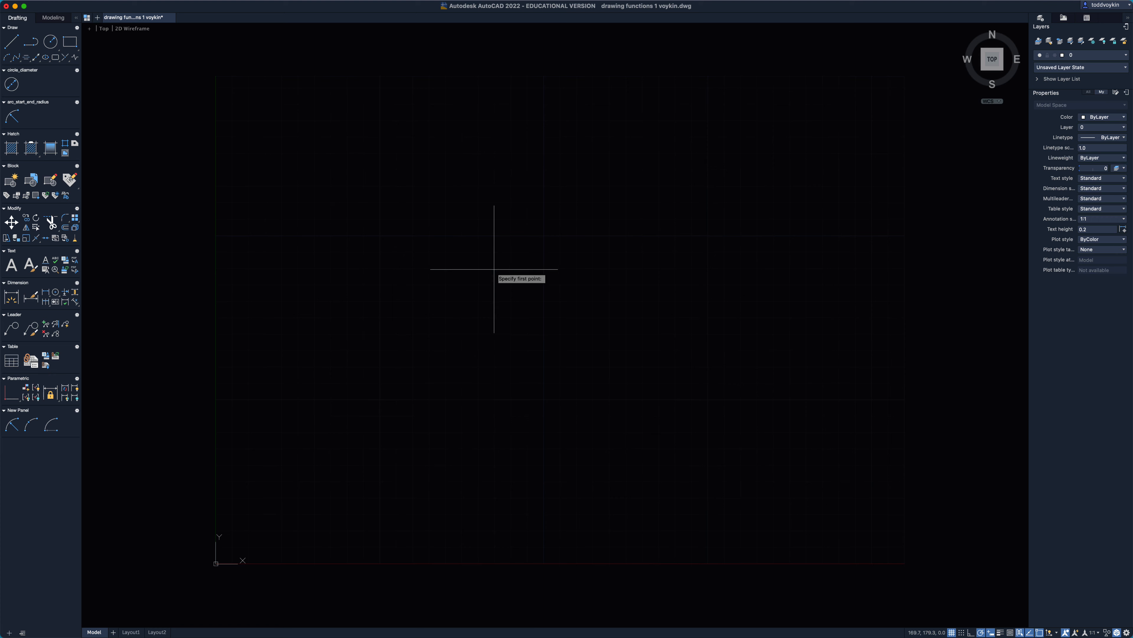
click(463, 298)
click(593, 253)
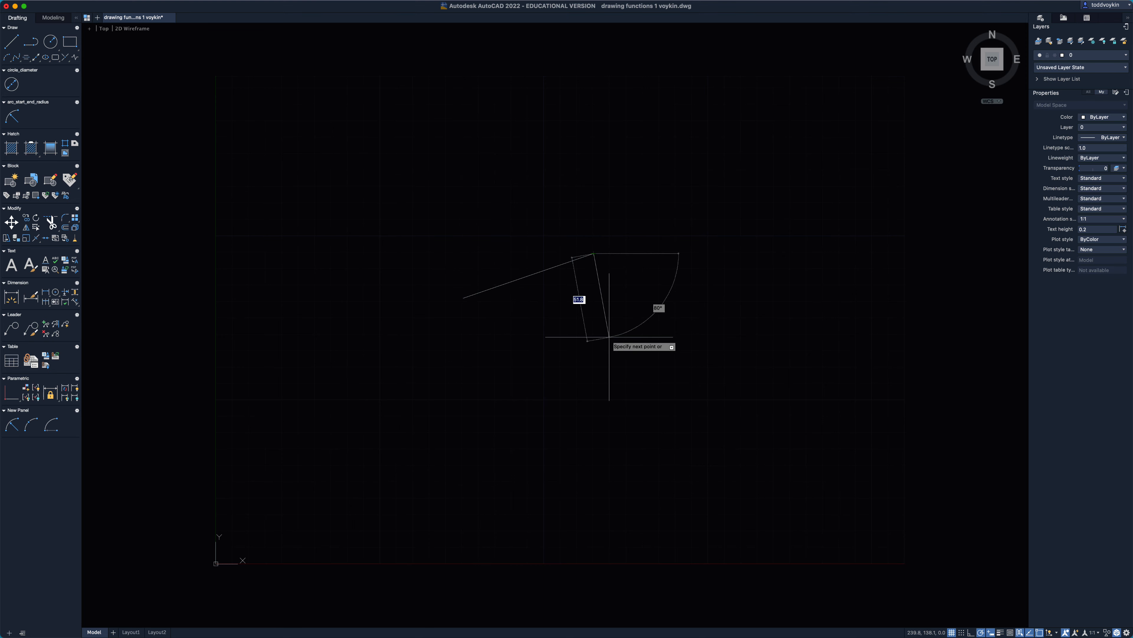
key(Escape)
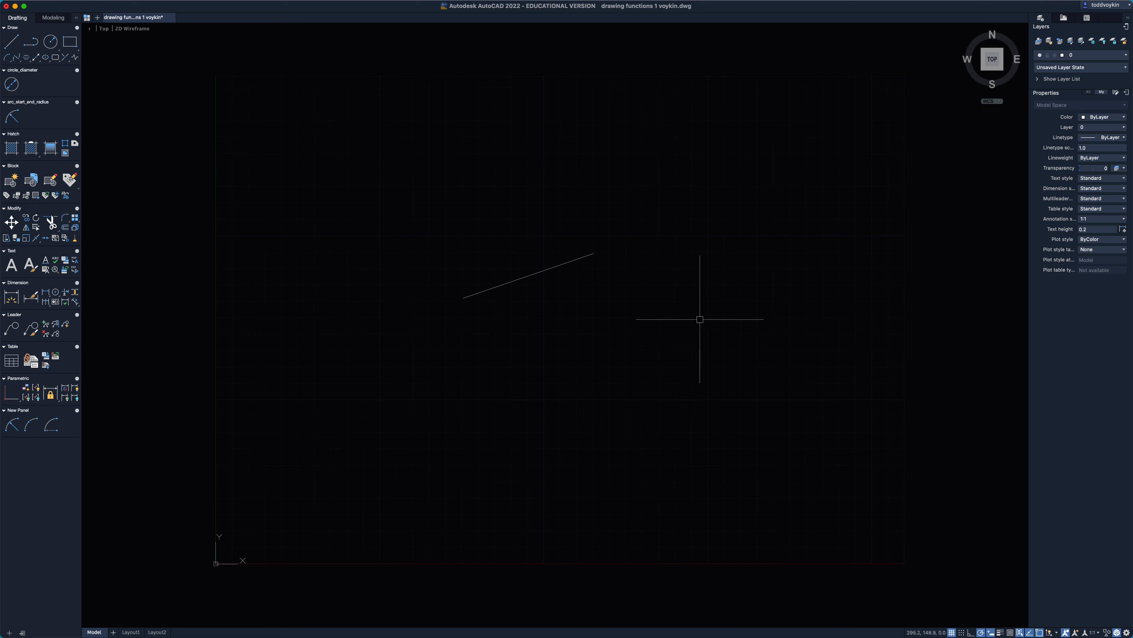
Step: Draw a line about 101 mm long up and left from the first line's right end, and close the triangle with a third line
key(Return)
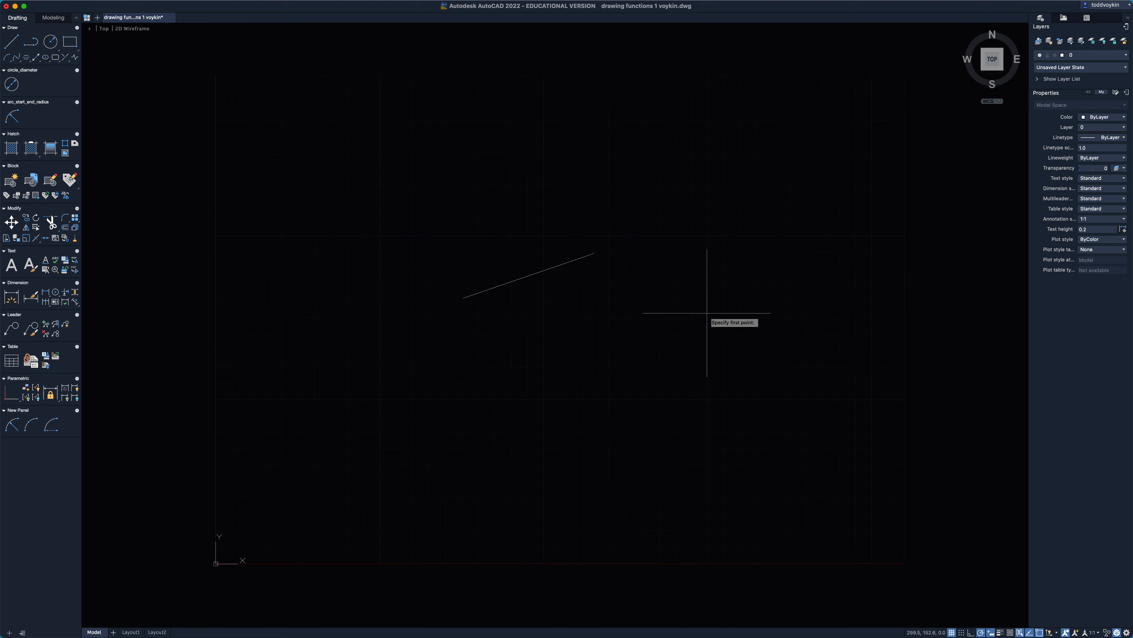
click(593, 253)
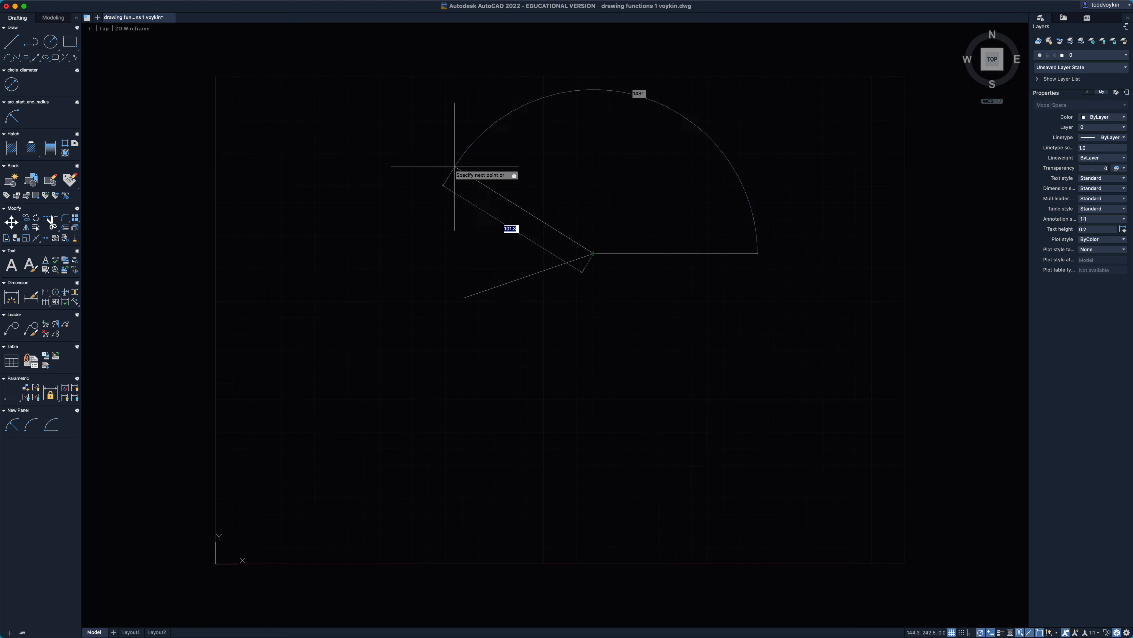
click(451, 165)
key(Escape)
key(Return)
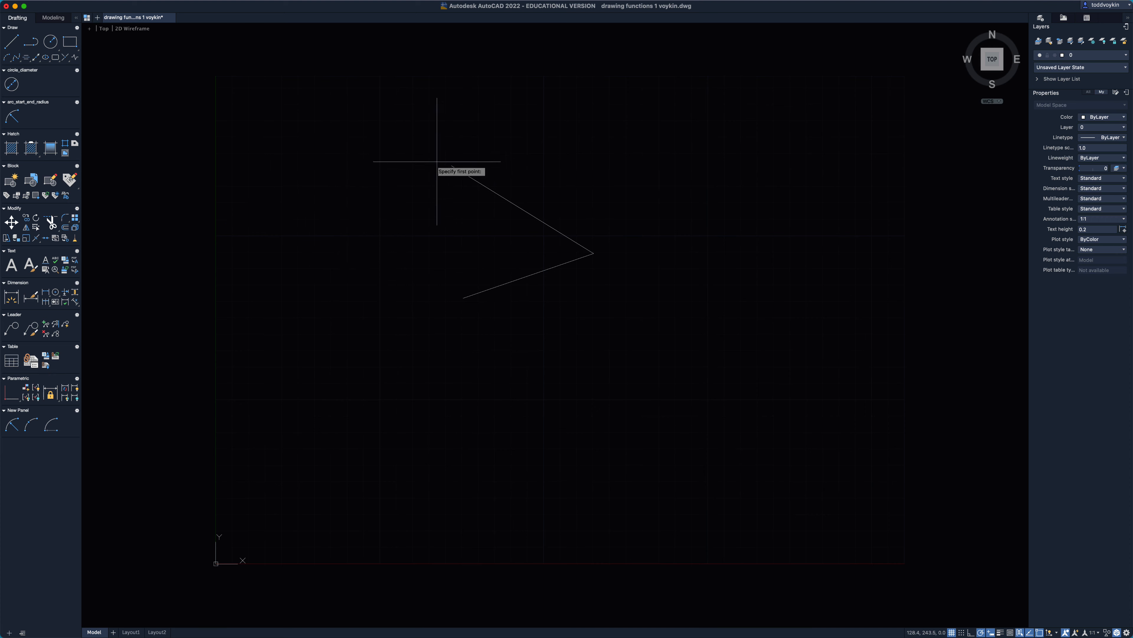
click(451, 166)
click(463, 298)
key(Escape)
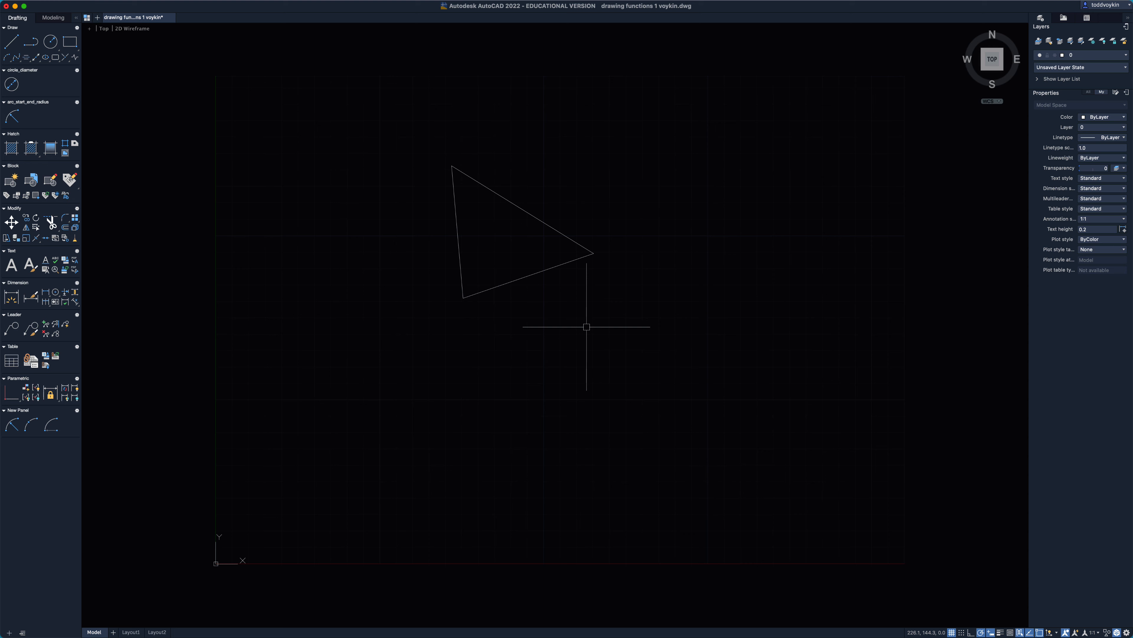
Step: Delete the three lines of the practice triangle by selecting them together
click(655, 347)
click(534, 212)
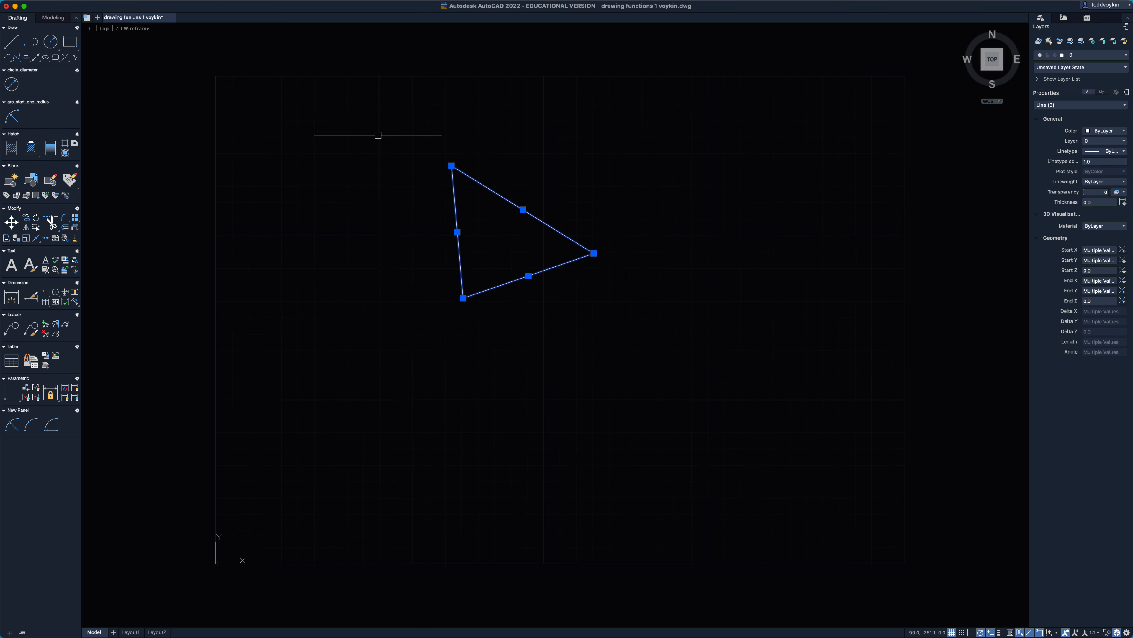
key(Return)
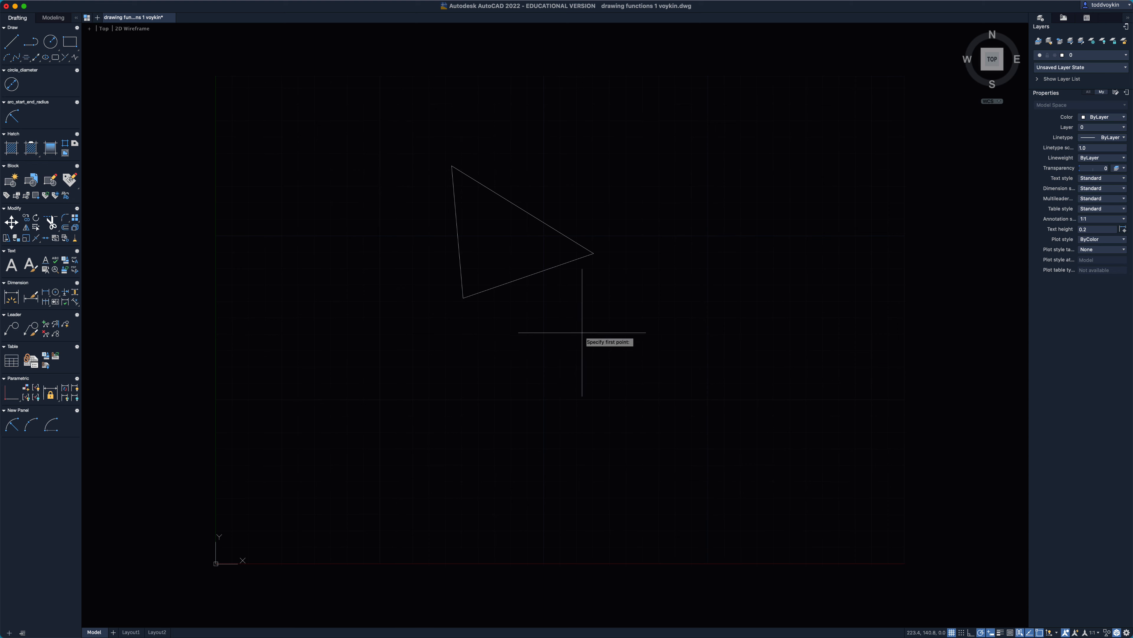
key(Escape)
click(651, 343)
click(431, 133)
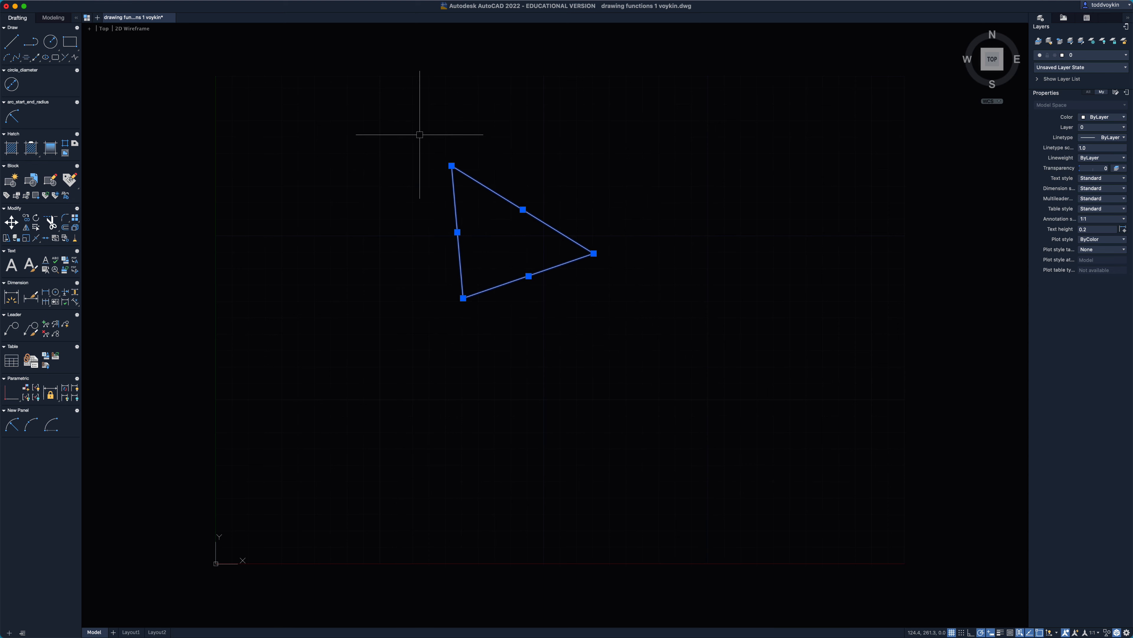
key(Delete)
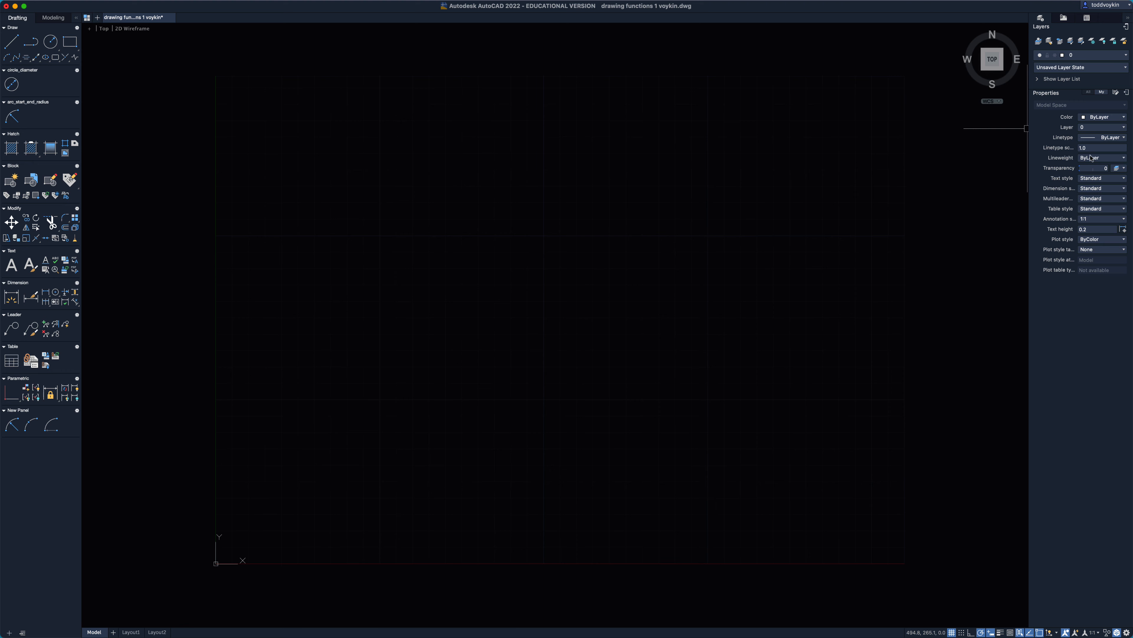
Step: Make LINE the current layer for new objects
click(1099, 127)
click(1098, 146)
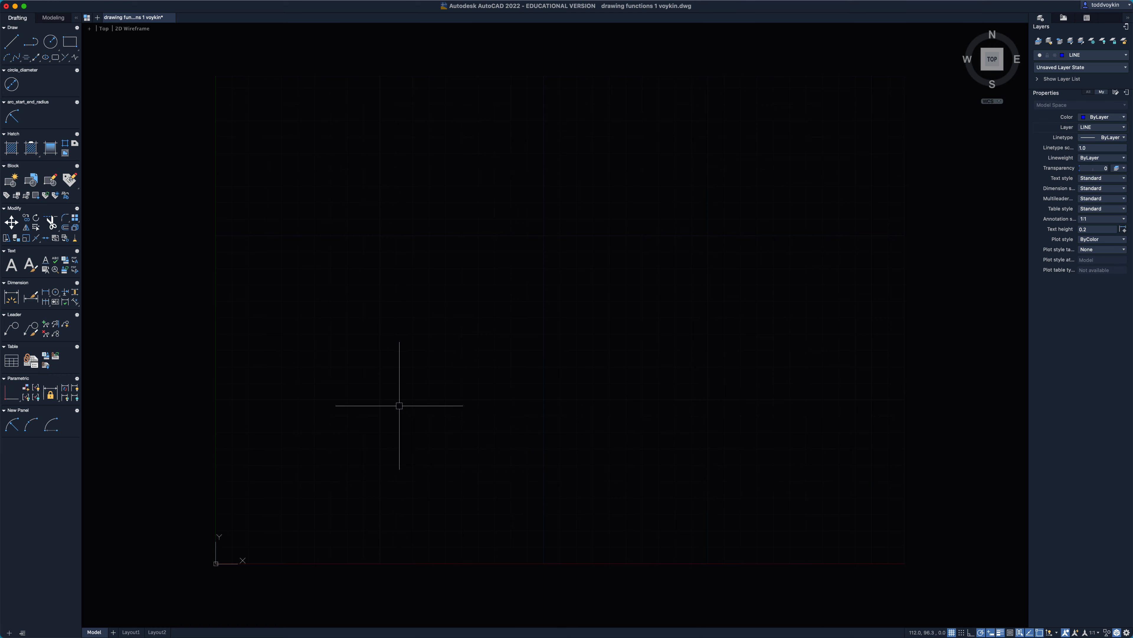
Step: Draw a 150 mm horizontal line rightward from point 100,100 as the bottom side of a square
text(l)
key(Return)
text(100)
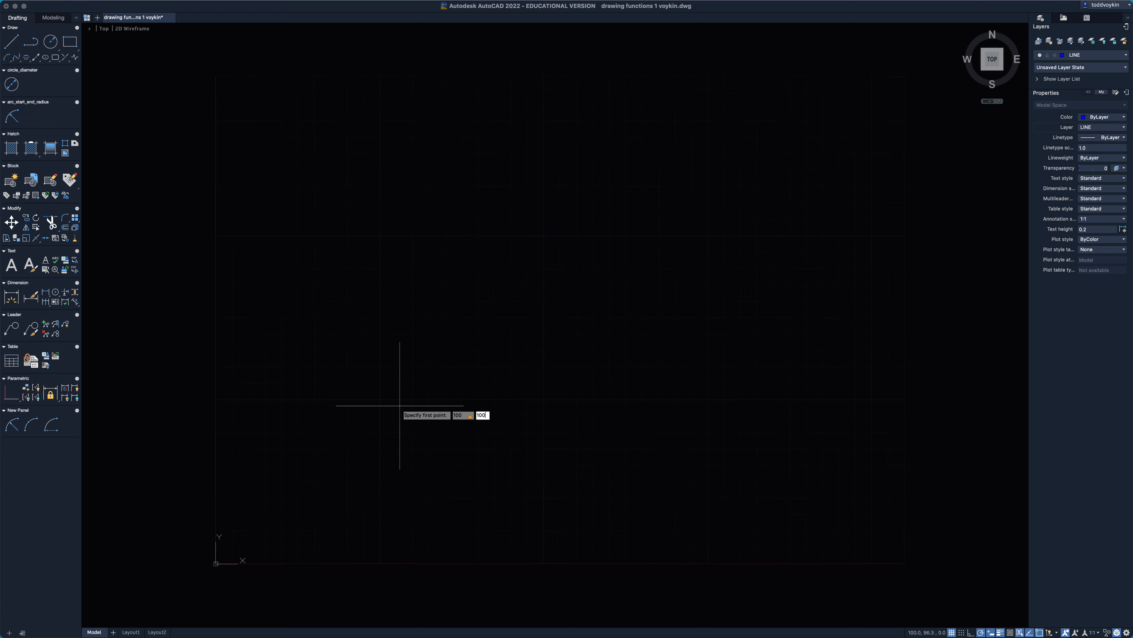
key(Return)
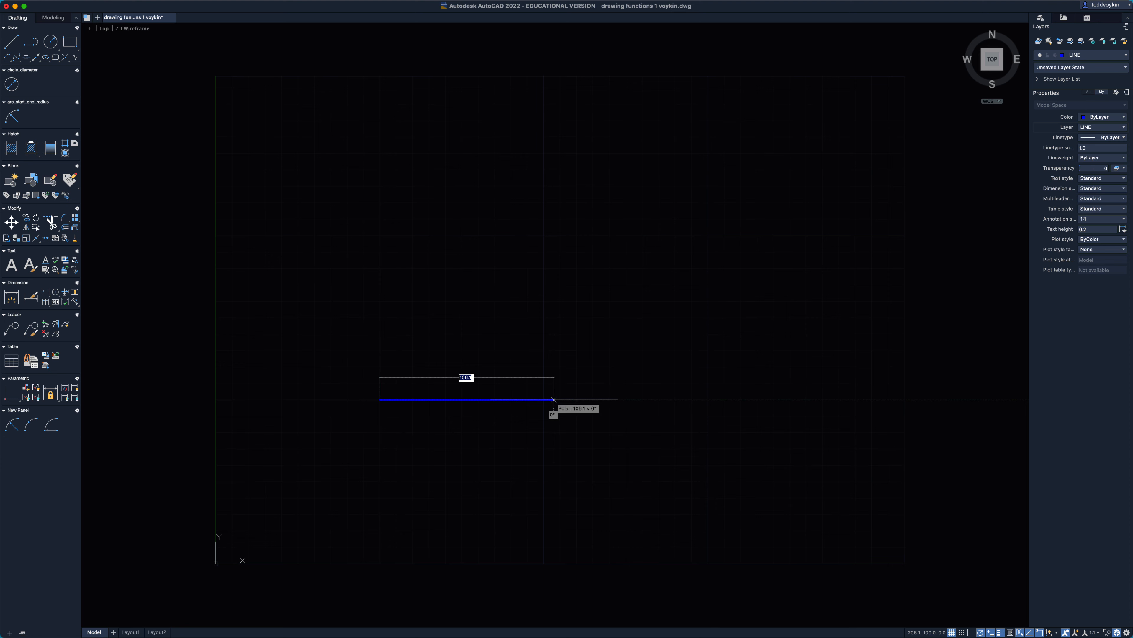
text(150)
key(Return)
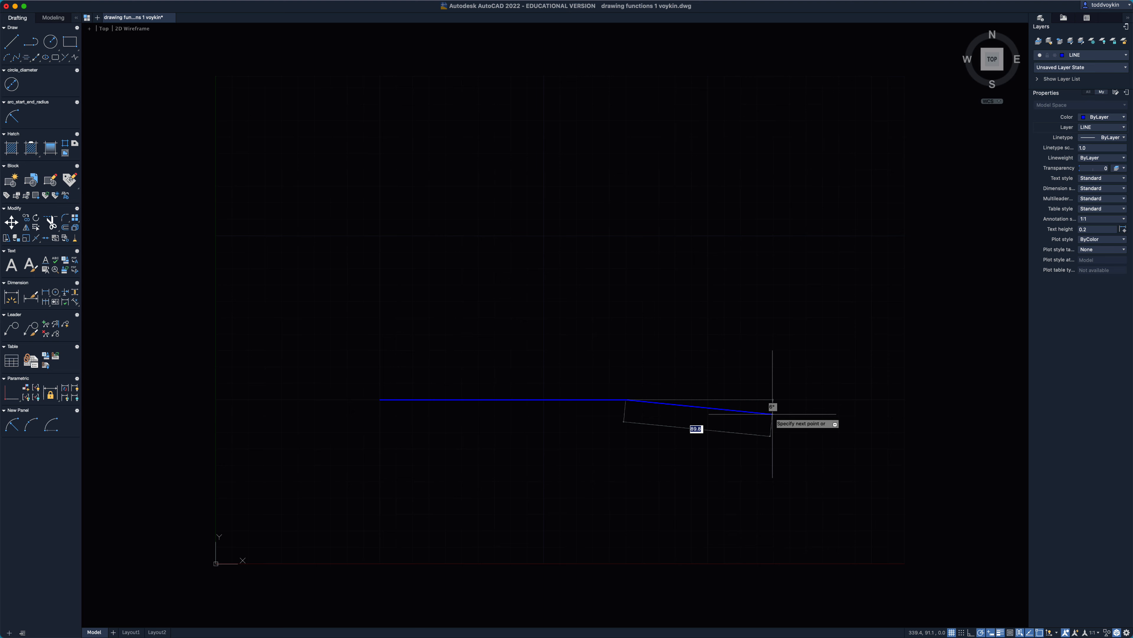
key(super+z)
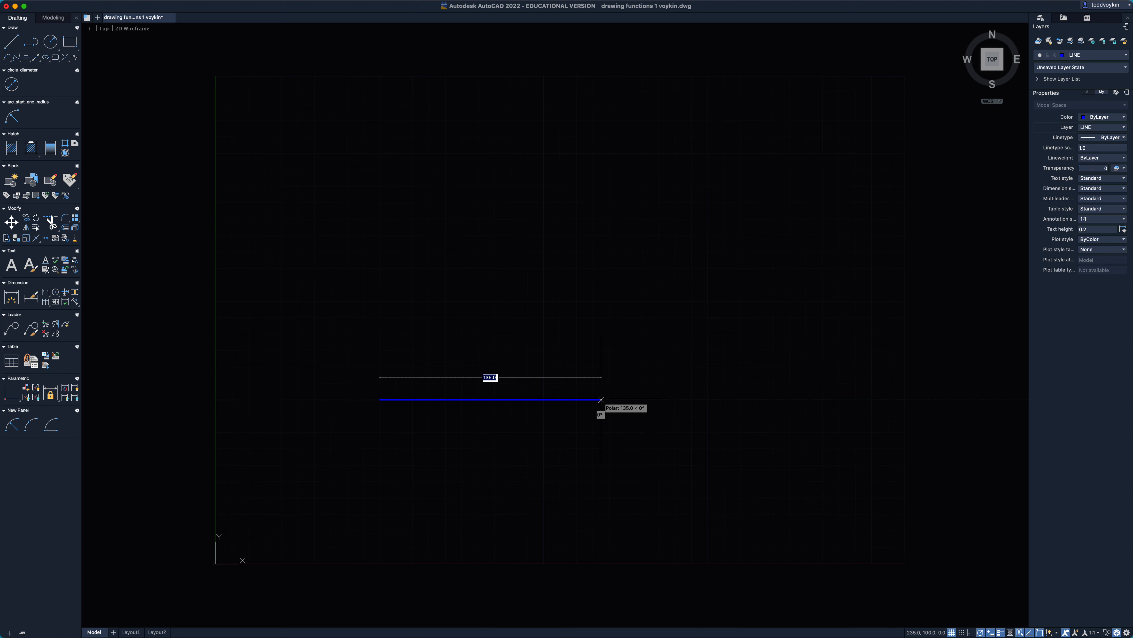
text(15)
key(Return)
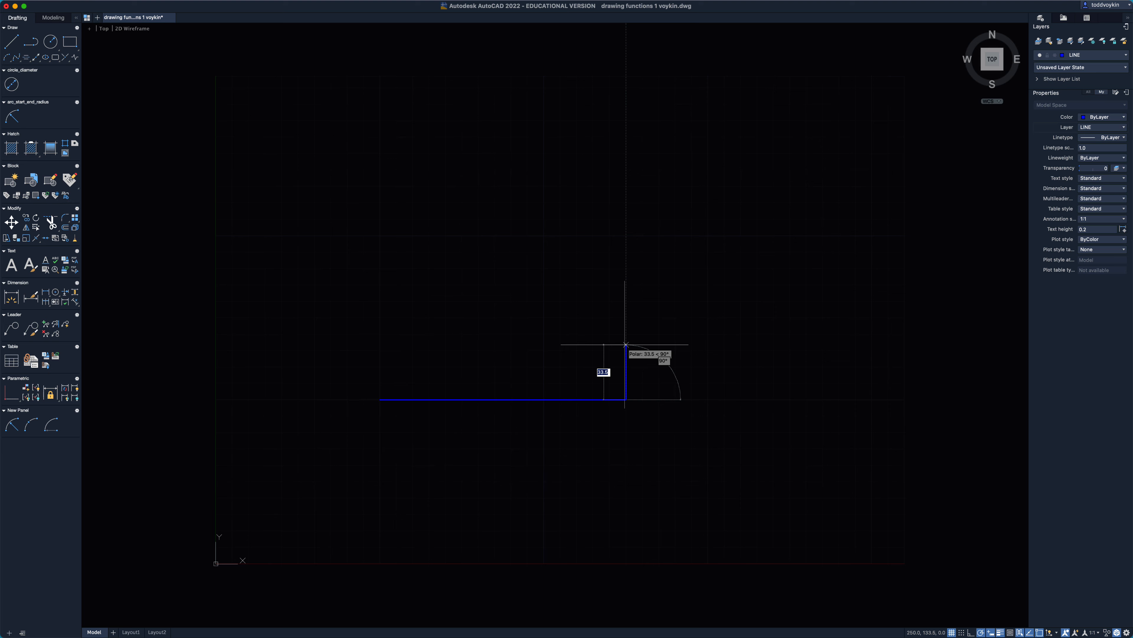
Step: Add the square's 150 mm right side upward and 150 mm top side leftward, and finish the shape with the Close option
text(150)
key(Return)
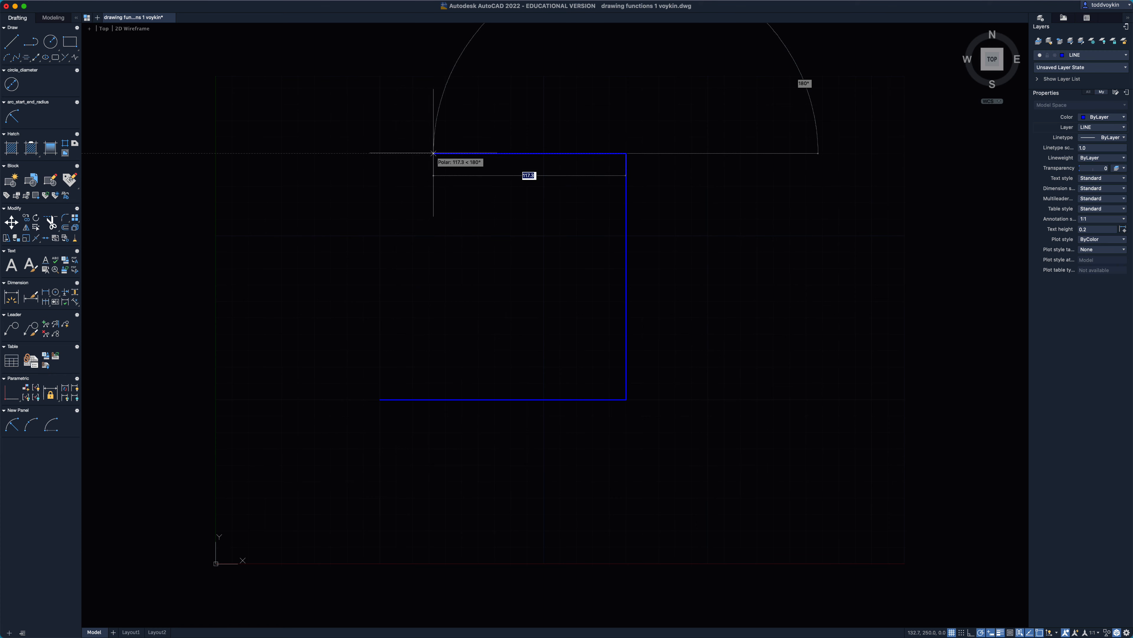
text(150)
key(Return)
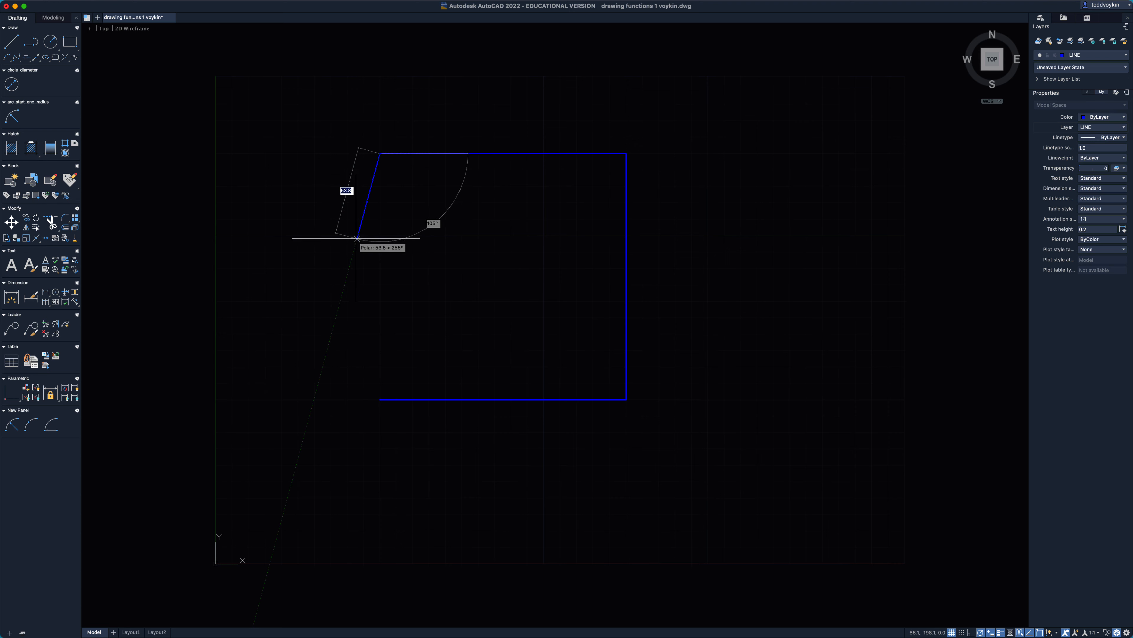
text(CLO)
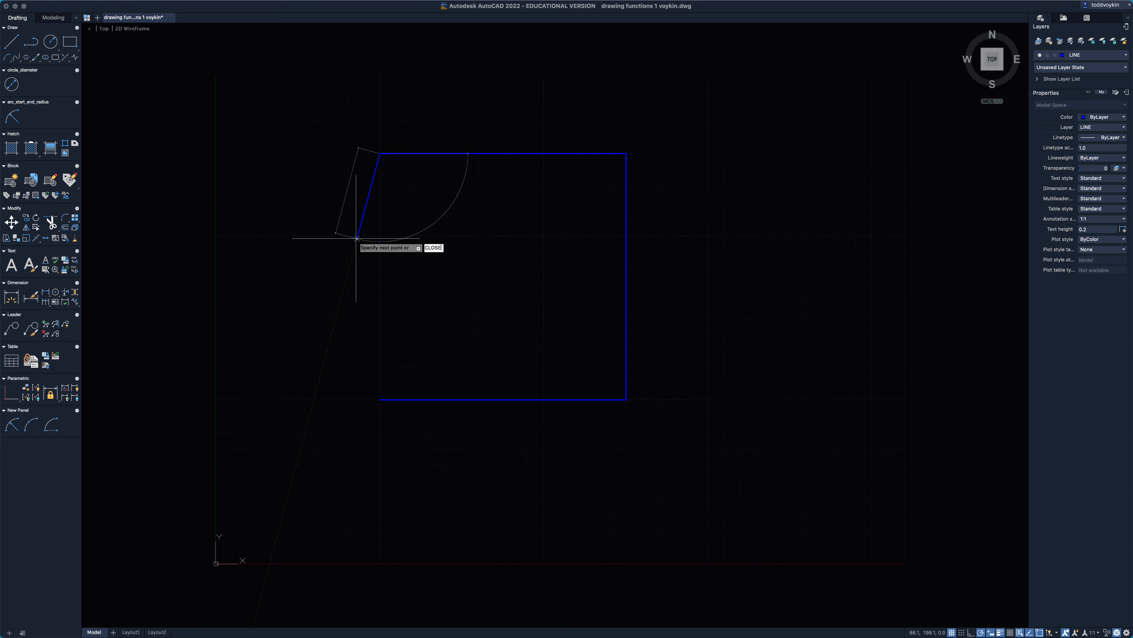
text(SE)
key(Return)
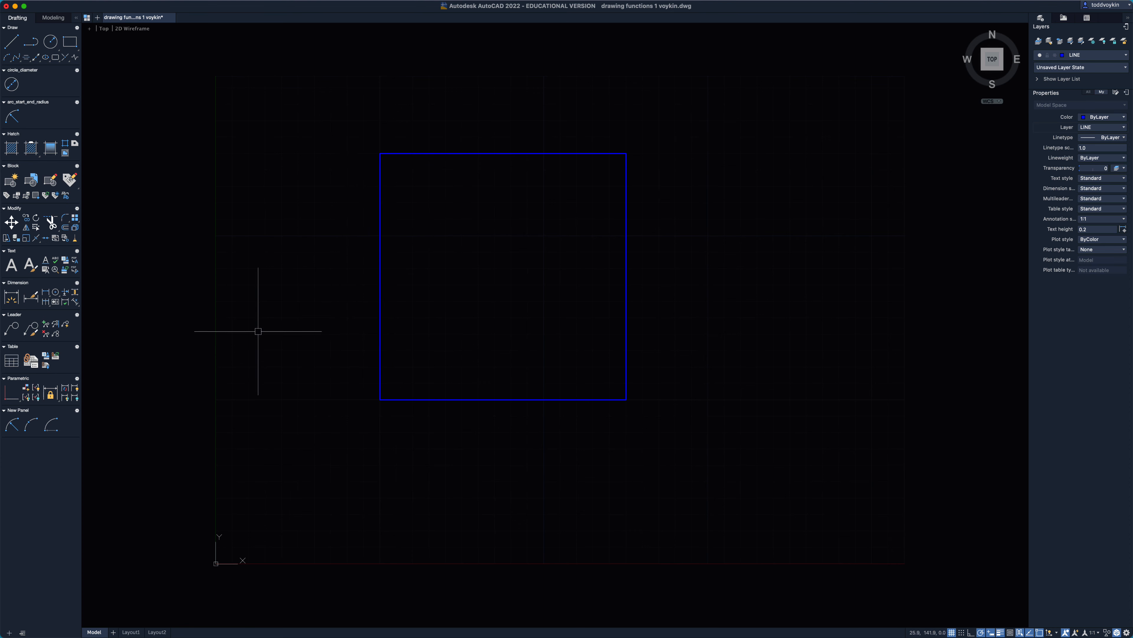
Step: Undo the square drawn from point 100,100
key(super+z)
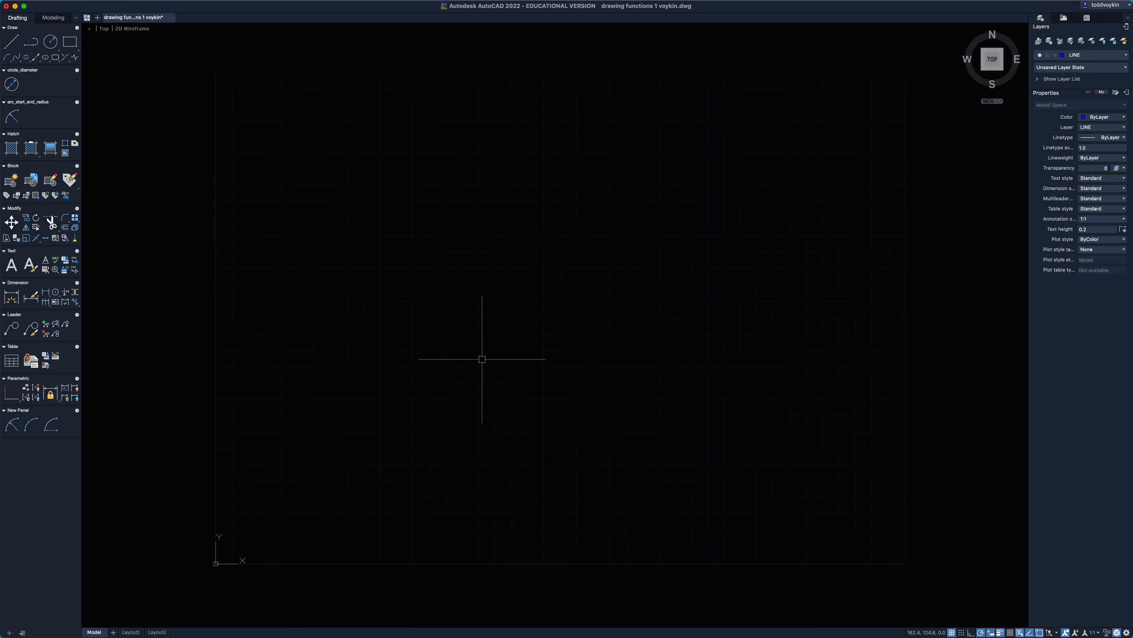
Step: Draw a 150 mm line rightward from a freely picked point at about 128,103, and continue it 150 mm straight up
text(l)
key(Return)
click(425, 394)
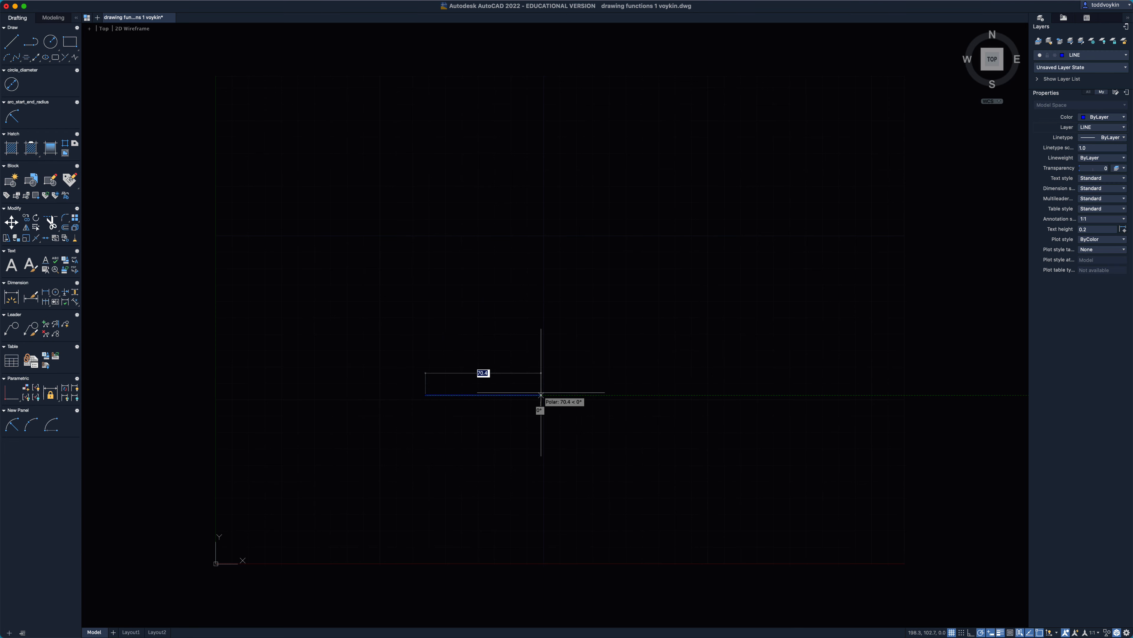
text(150)
key(Return)
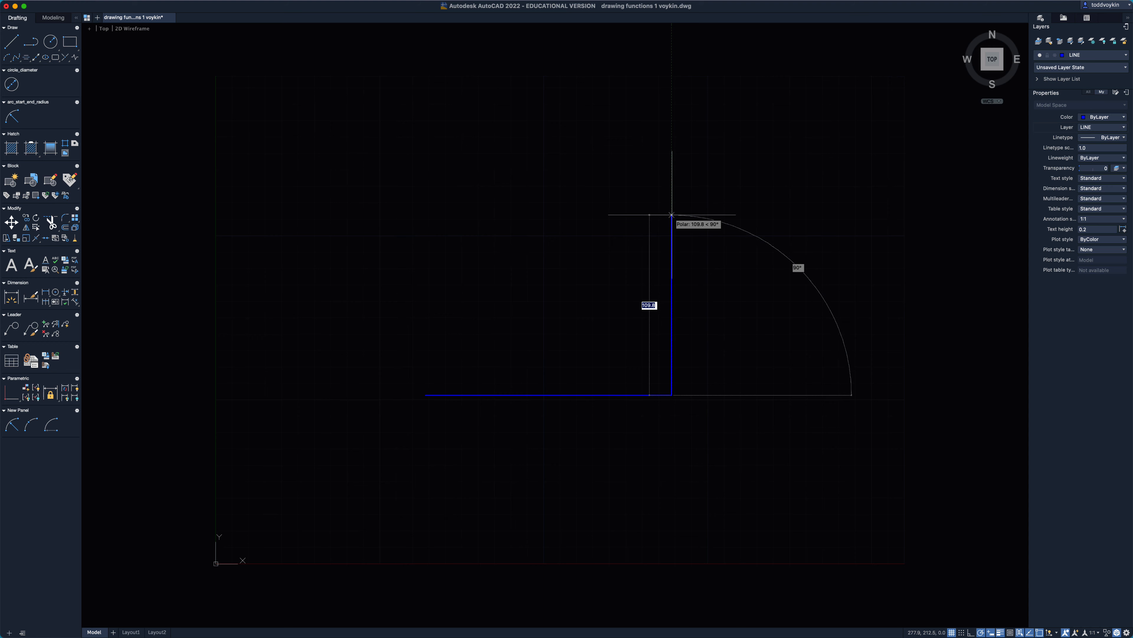
text(150)
key(Return)
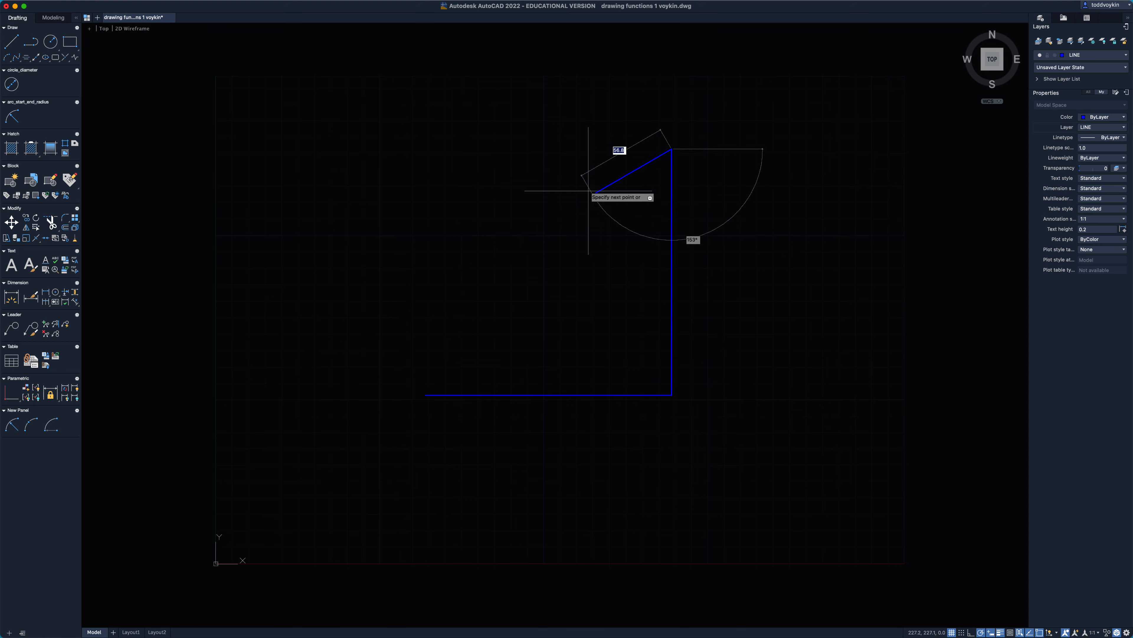
Step: Complete the square with a 150 mm top side leftward and a 150 mm left side downward, and end the line
text(1)
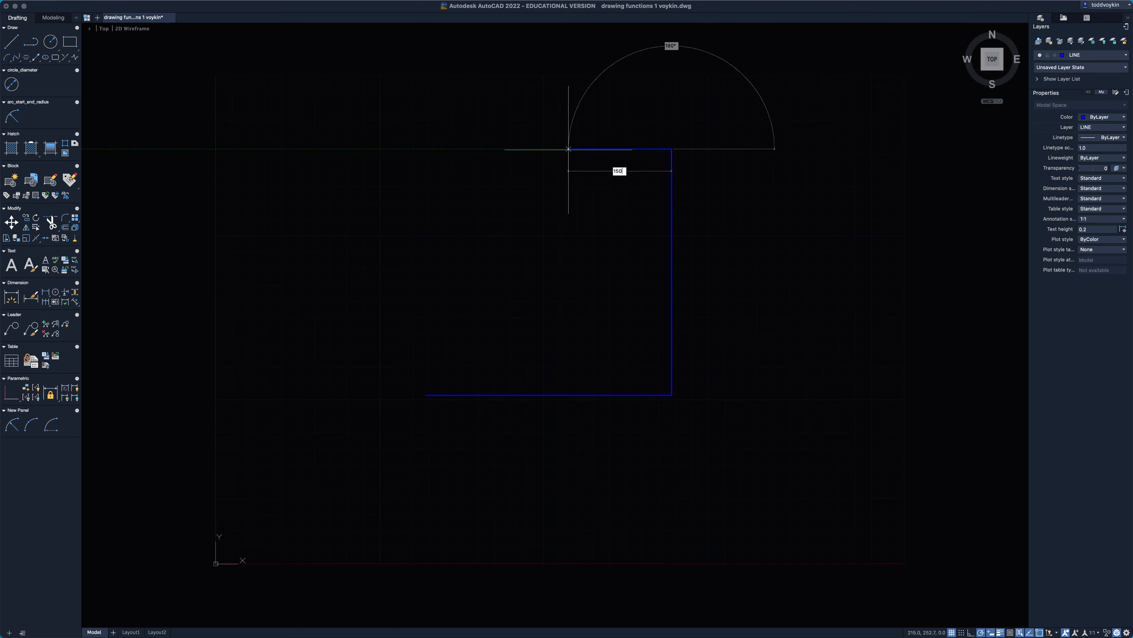
text(50)
key(Return)
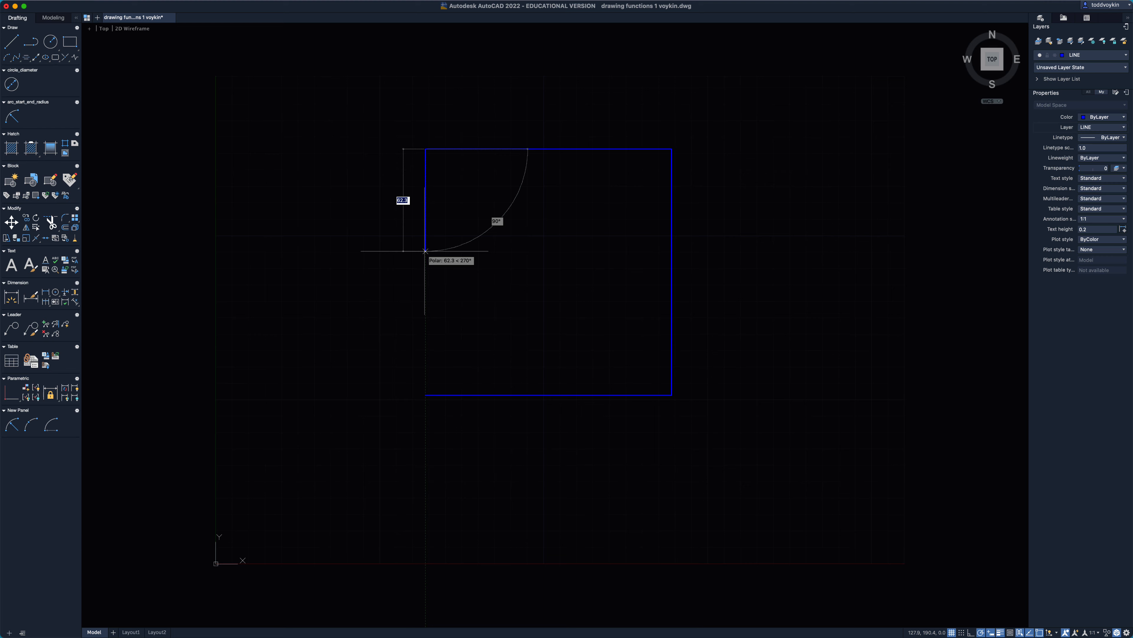
text(150)
key(Return)
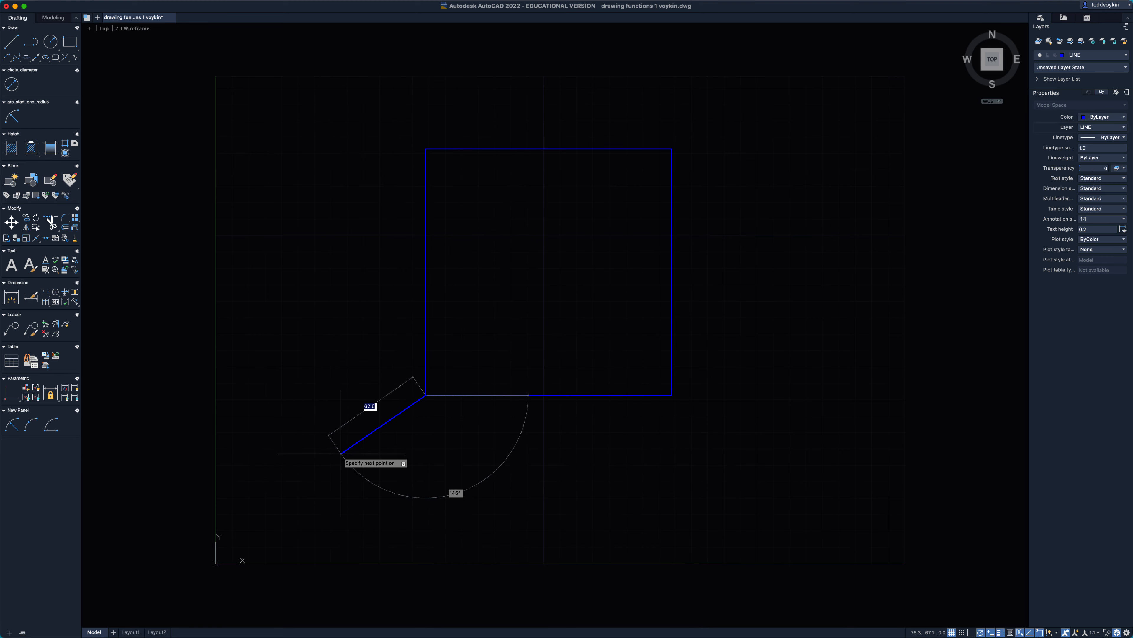
key(Return)
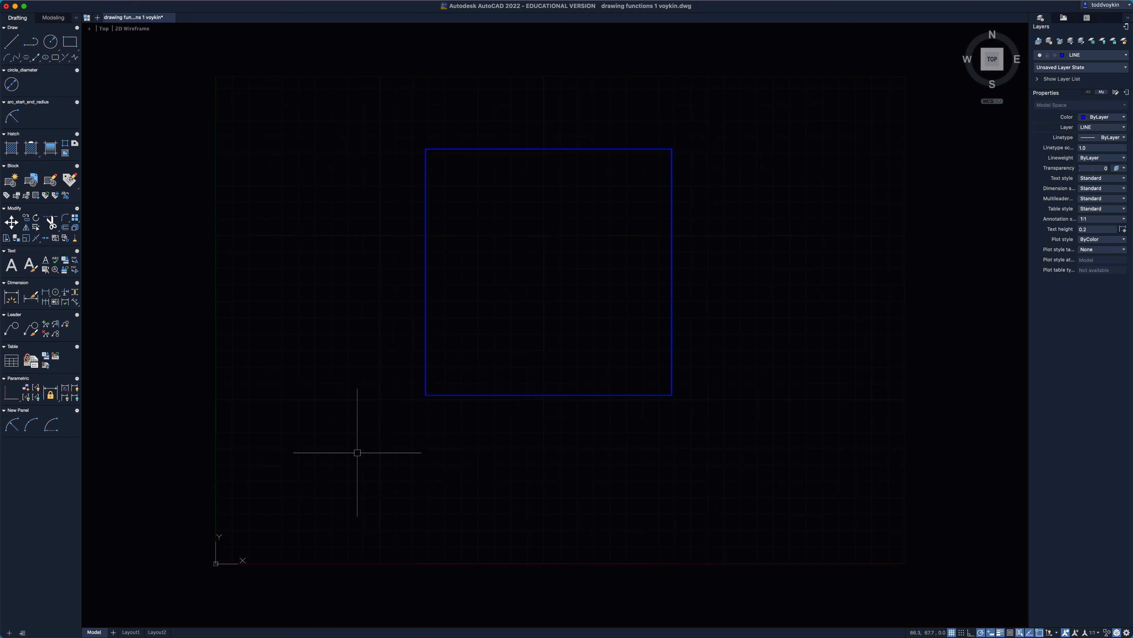
key(Return)
key(Escape)
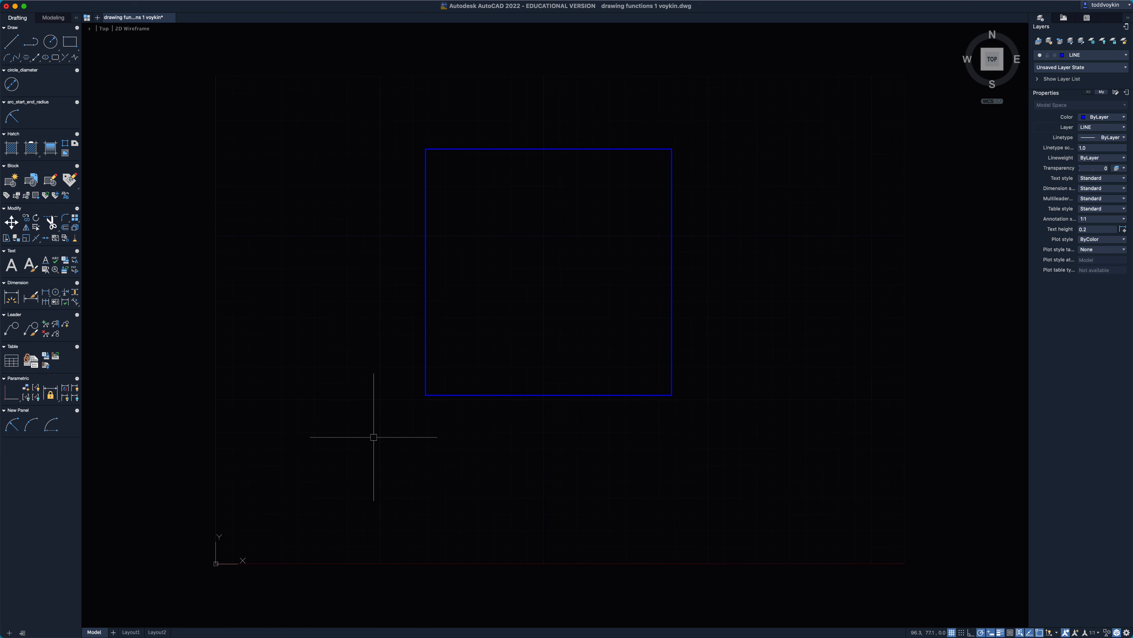
Step: Delete the square's left side and redraw it as a line between the left endpoints of the top and bottom sides
click(425, 343)
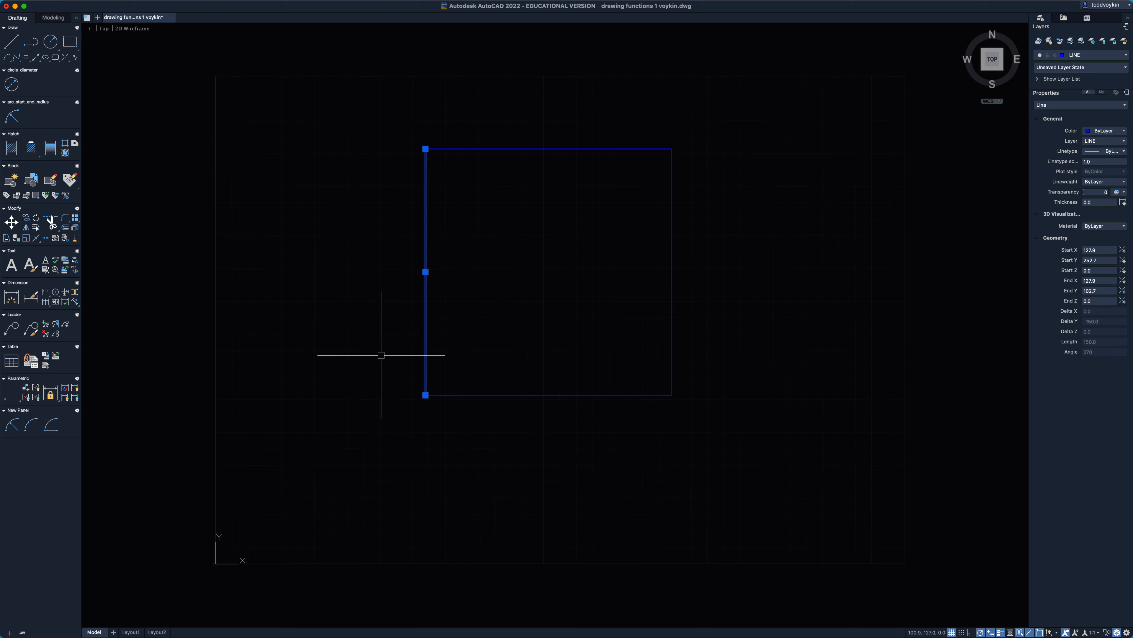
key(Delete)
text(l)
key(Return)
click(426, 149)
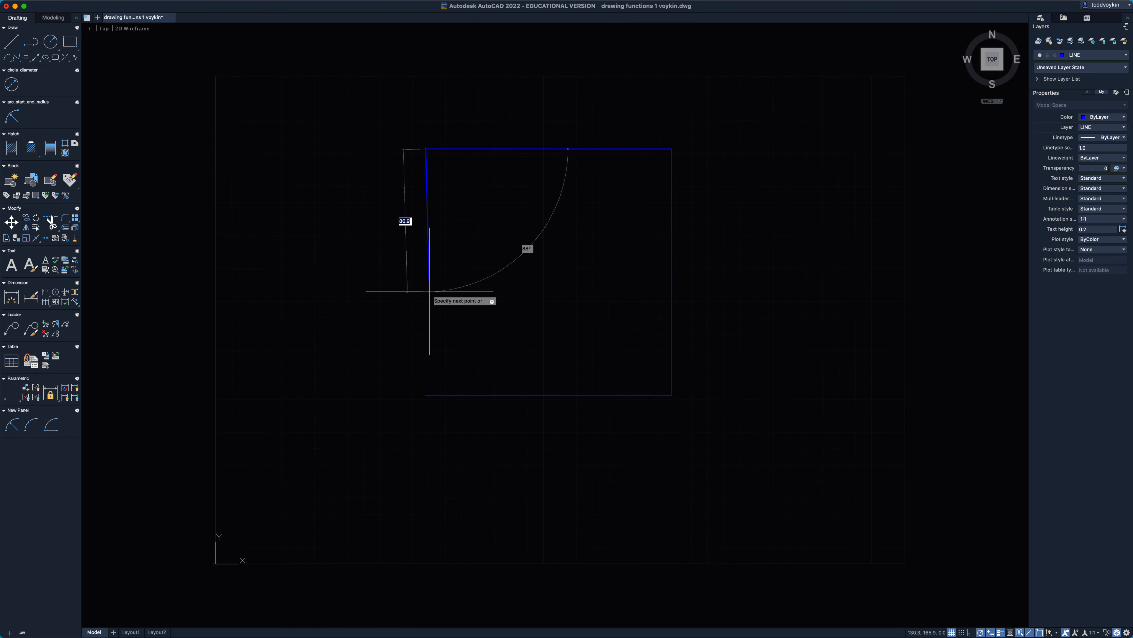
click(425, 395)
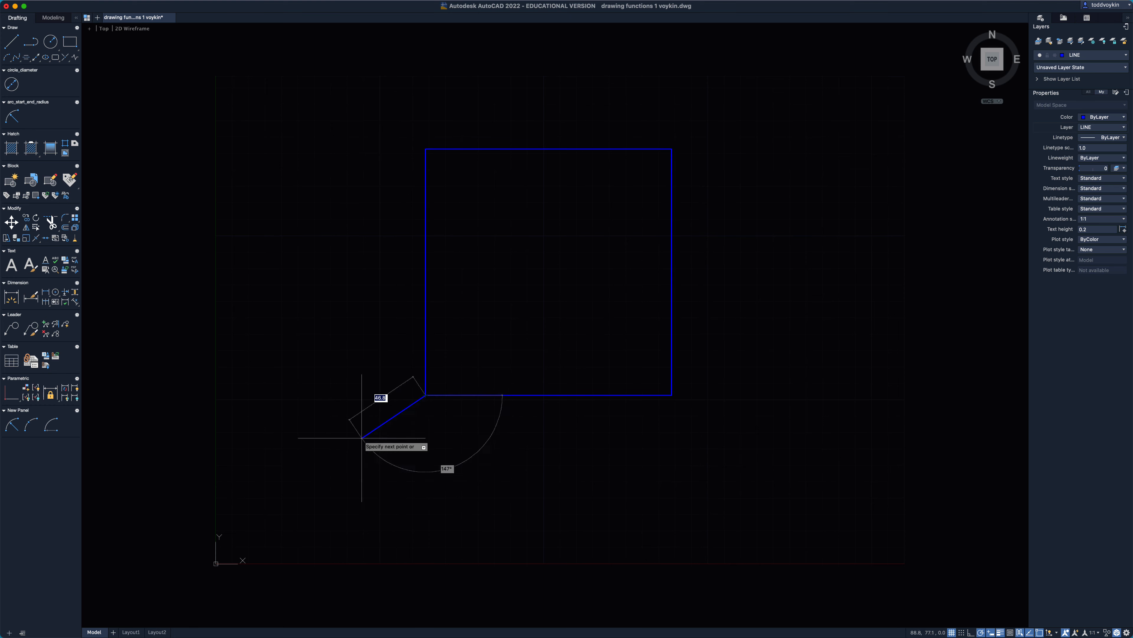
key(Escape)
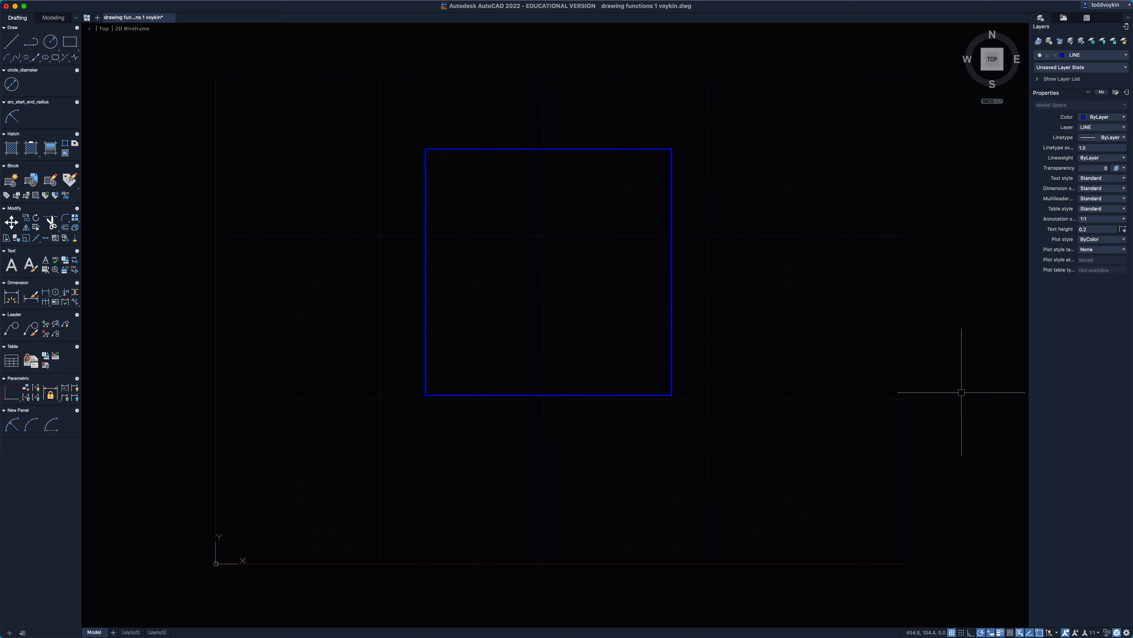
Step: Examine the endpoint and midpoint grips of the square's left side, and clear the selection
click(429, 252)
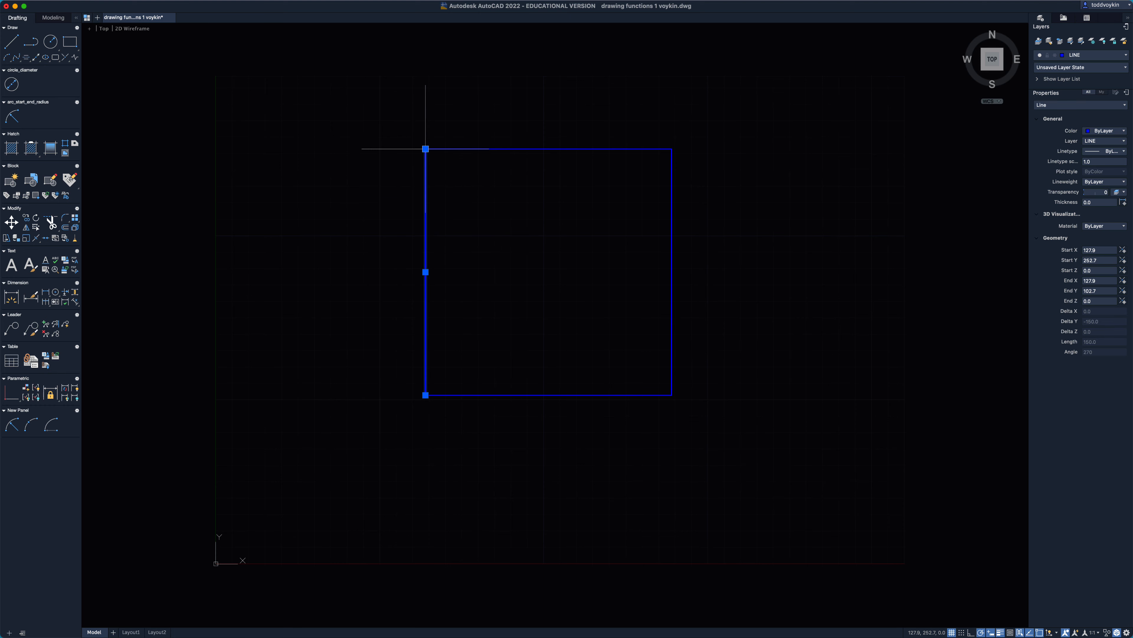
mouse_move(425, 149)
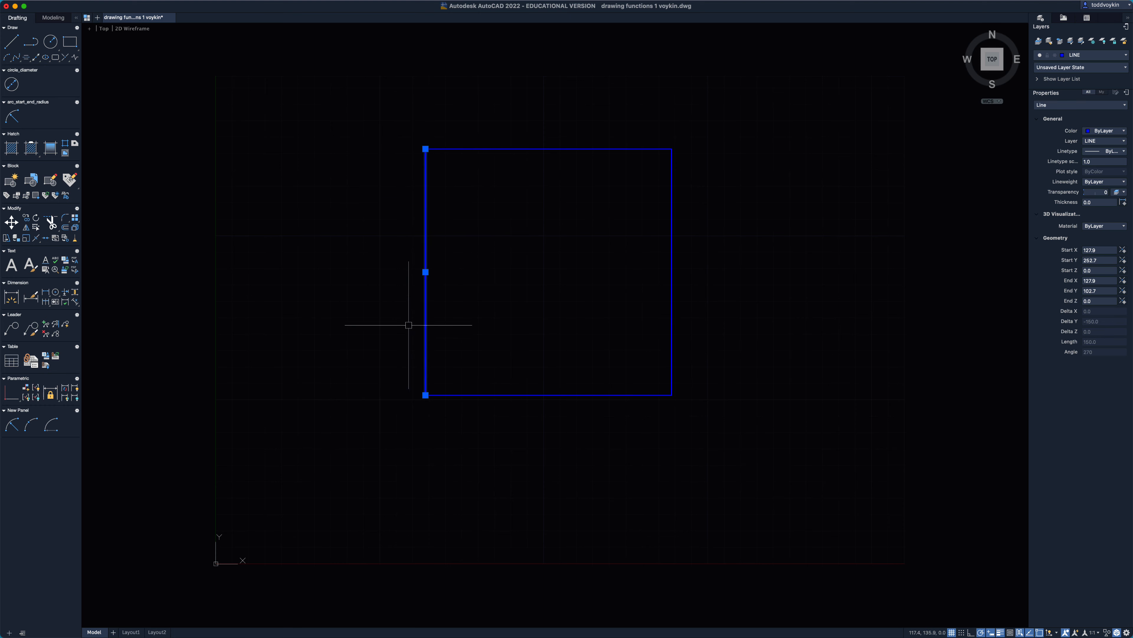
mouse_move(426, 395)
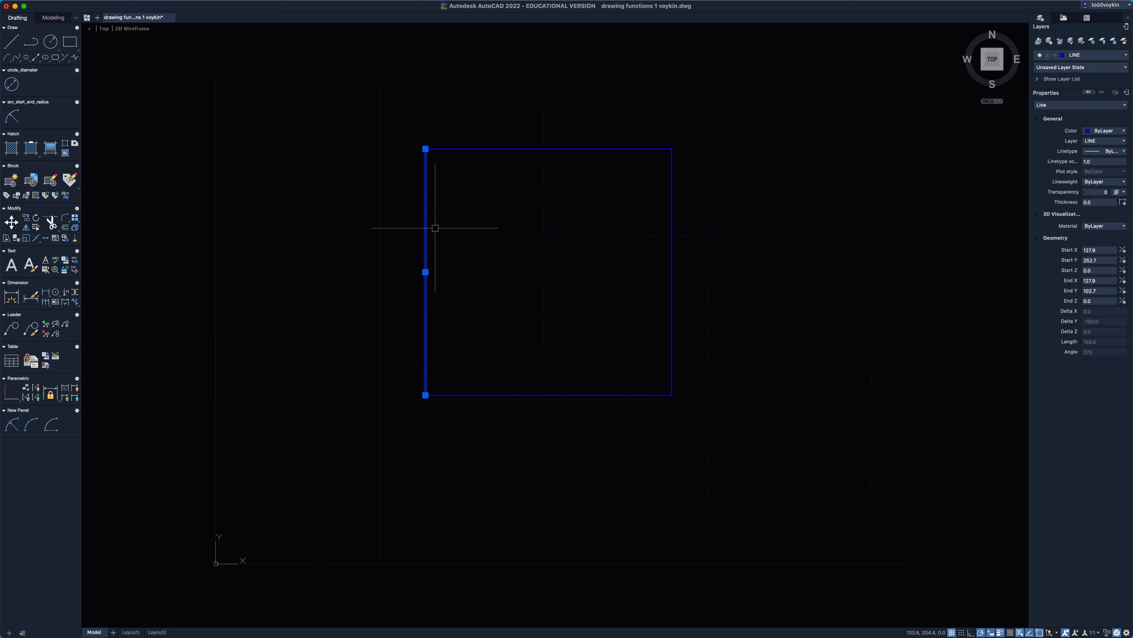
key(Escape)
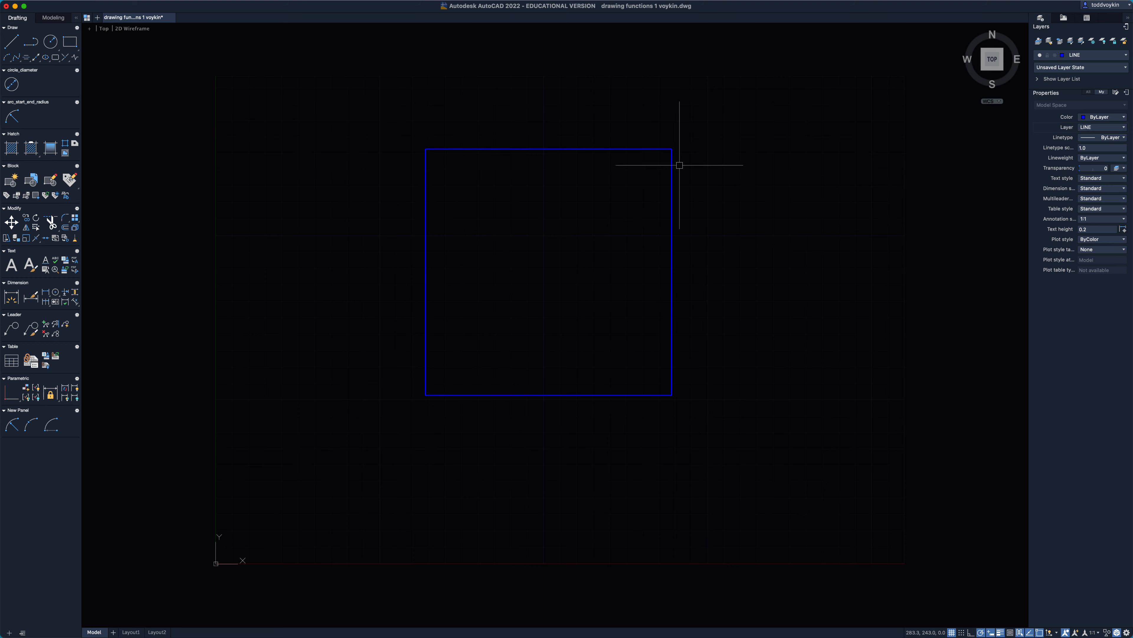
Step: Draw a horizontal line between the midpoints of the square's left and right sides, and start another line
text(l)
key(Return)
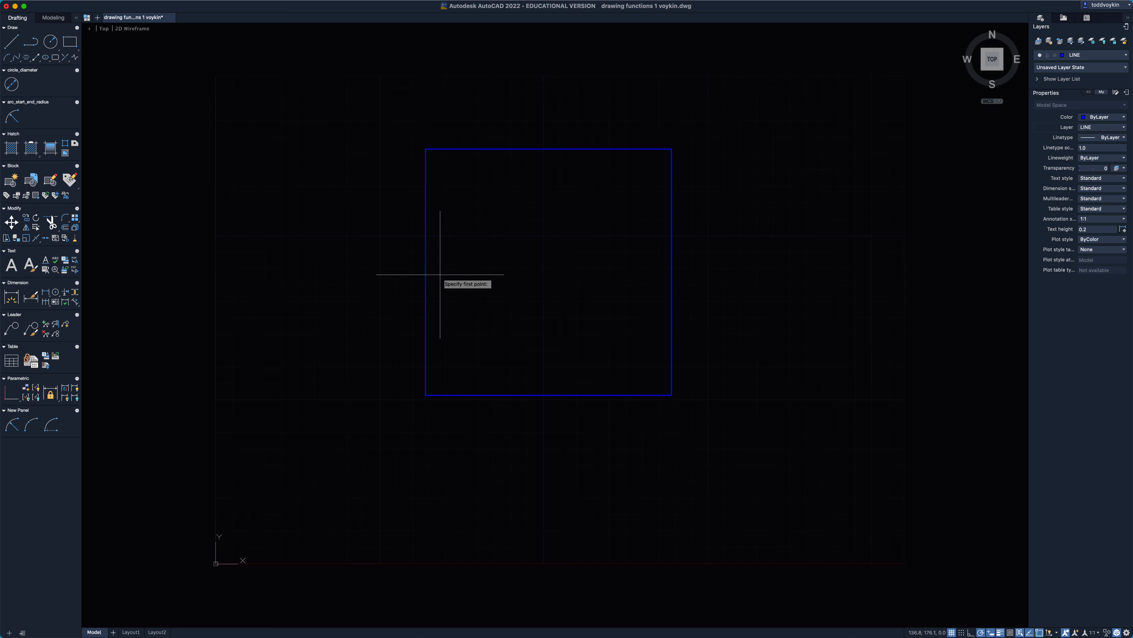
click(426, 271)
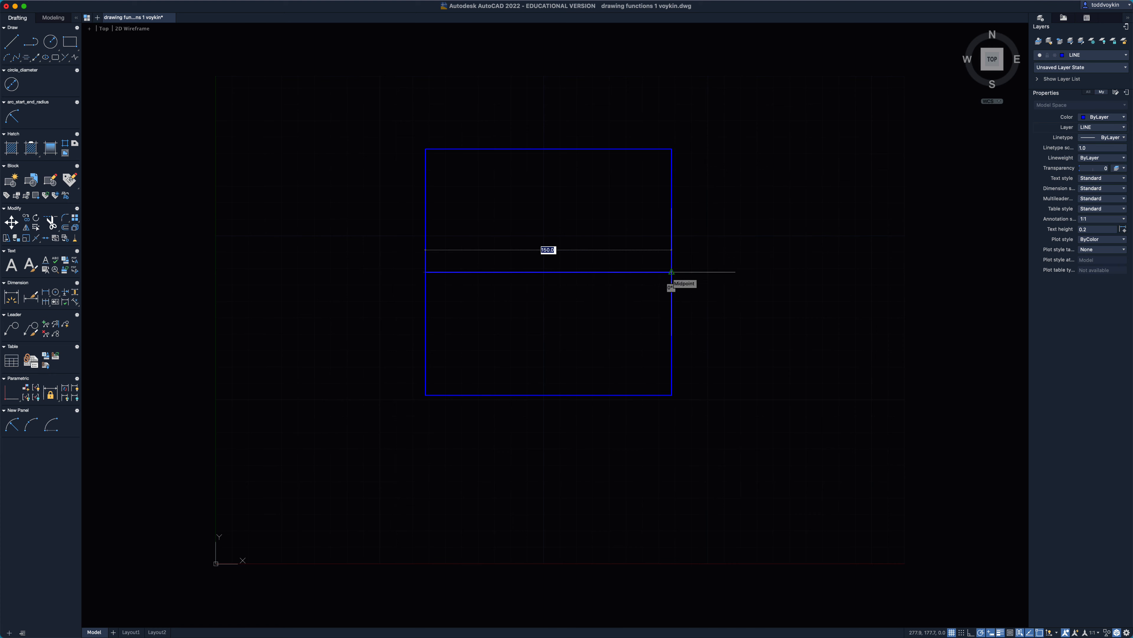
click(672, 272)
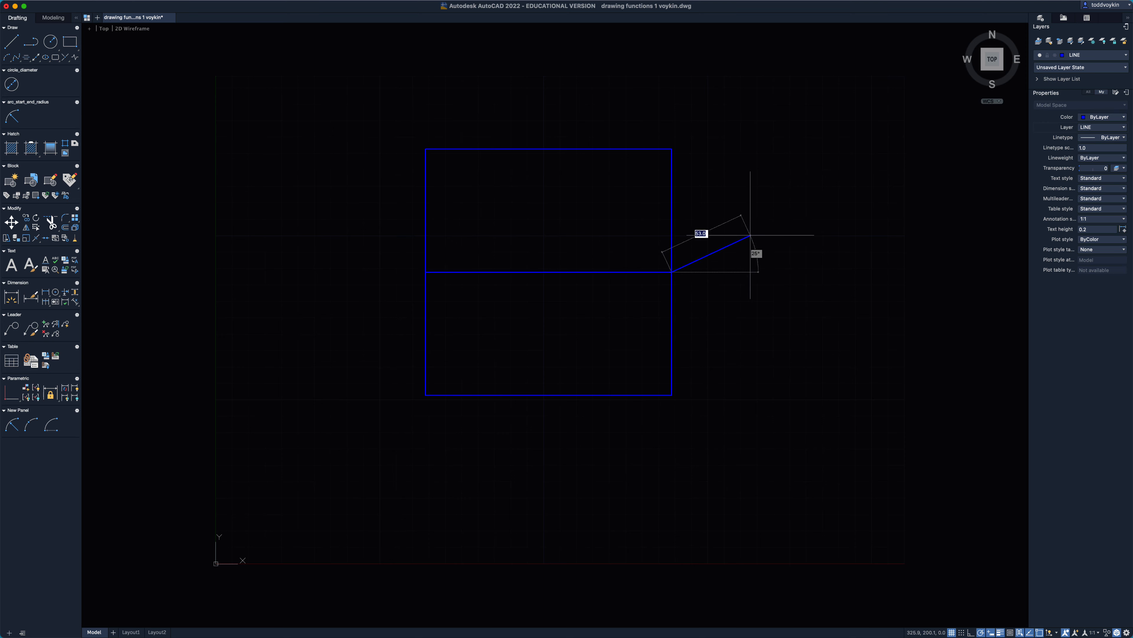
key(Escape)
key(Return)
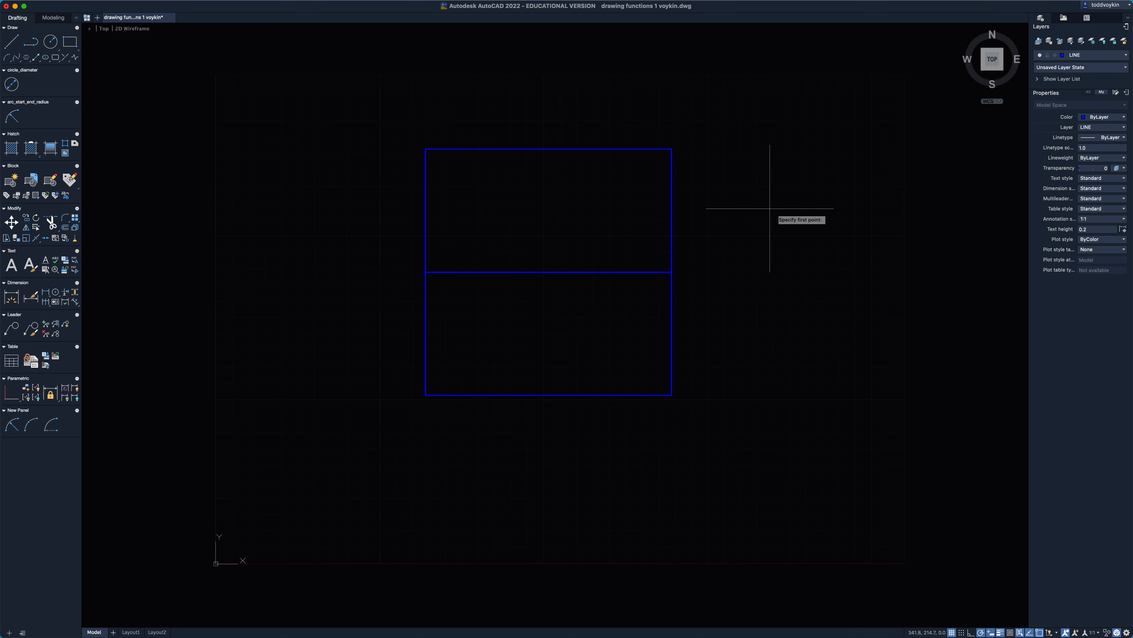
Step: Draw a vertical line between the midpoints of the square's top and bottom sides
click(549, 149)
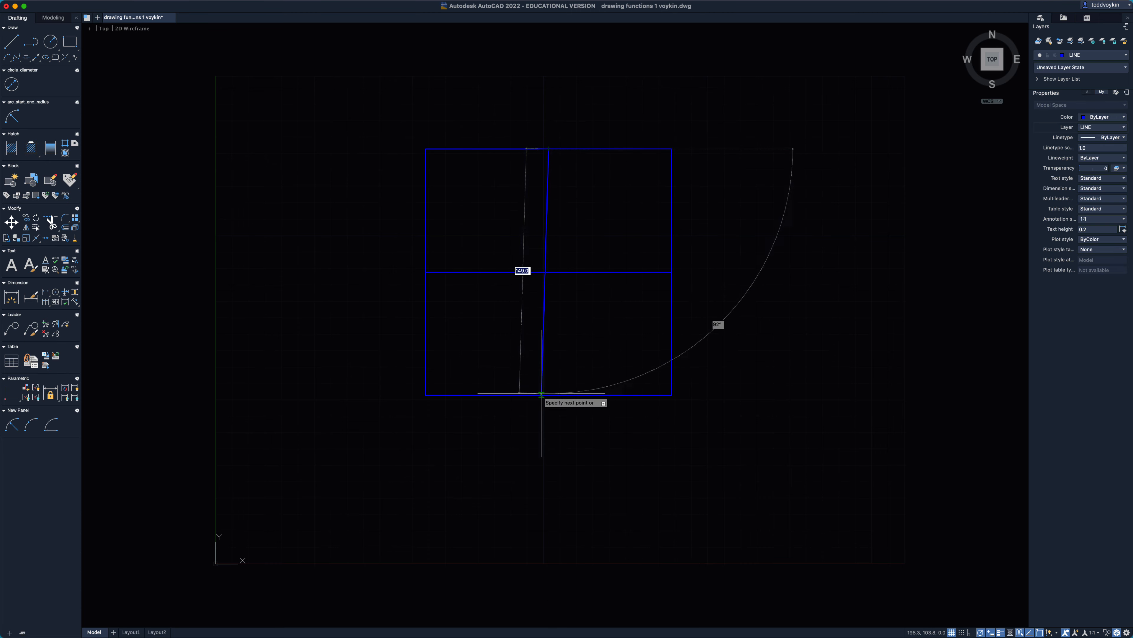
click(548, 394)
key(Escape)
Step: Draw both diagonals of the square between its opposite corners
key(Return)
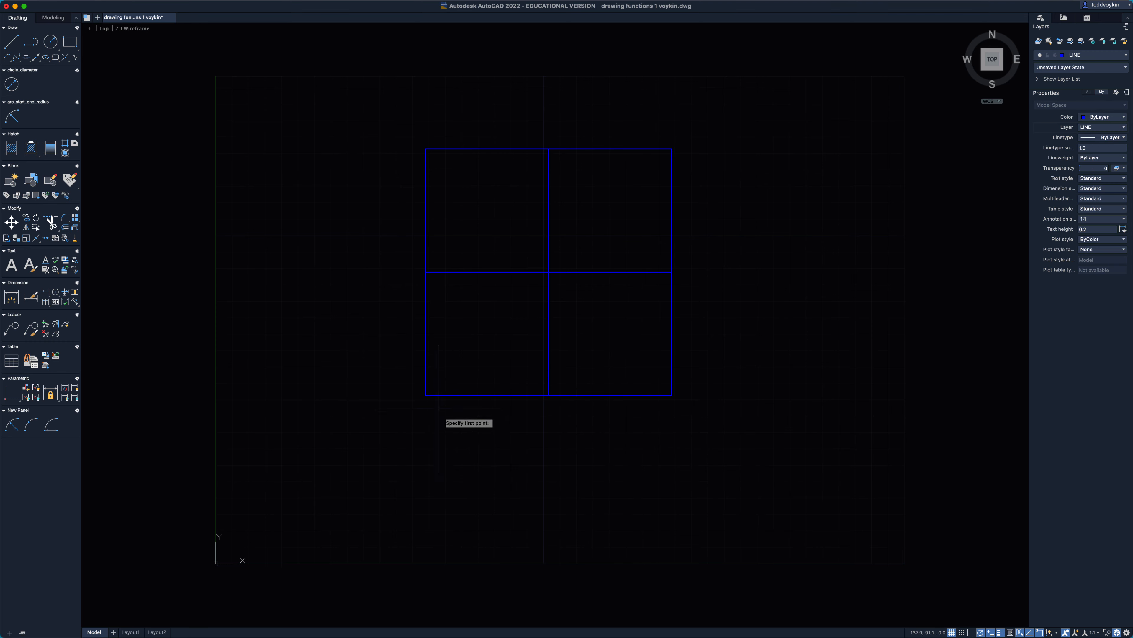
click(425, 395)
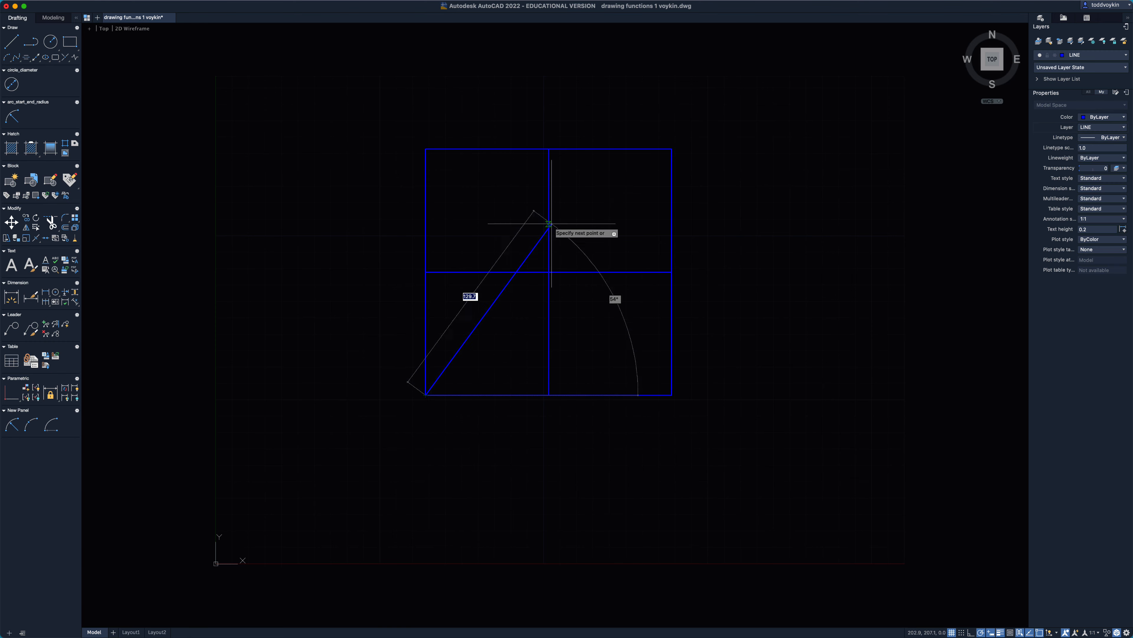
click(672, 148)
key(Escape)
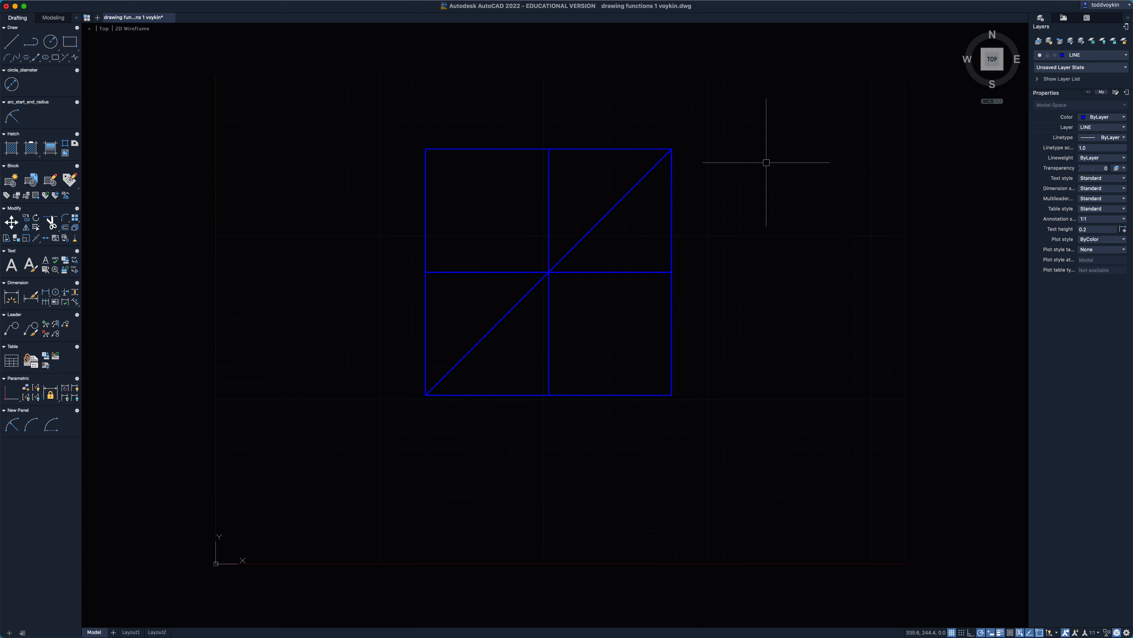
key(Return)
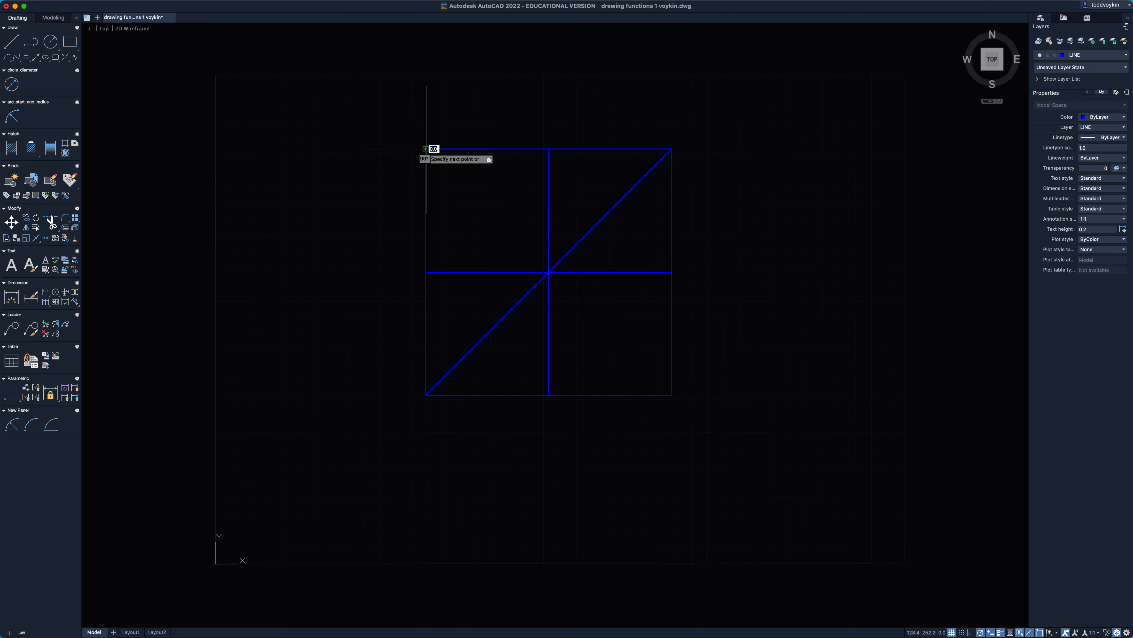
click(426, 149)
click(672, 394)
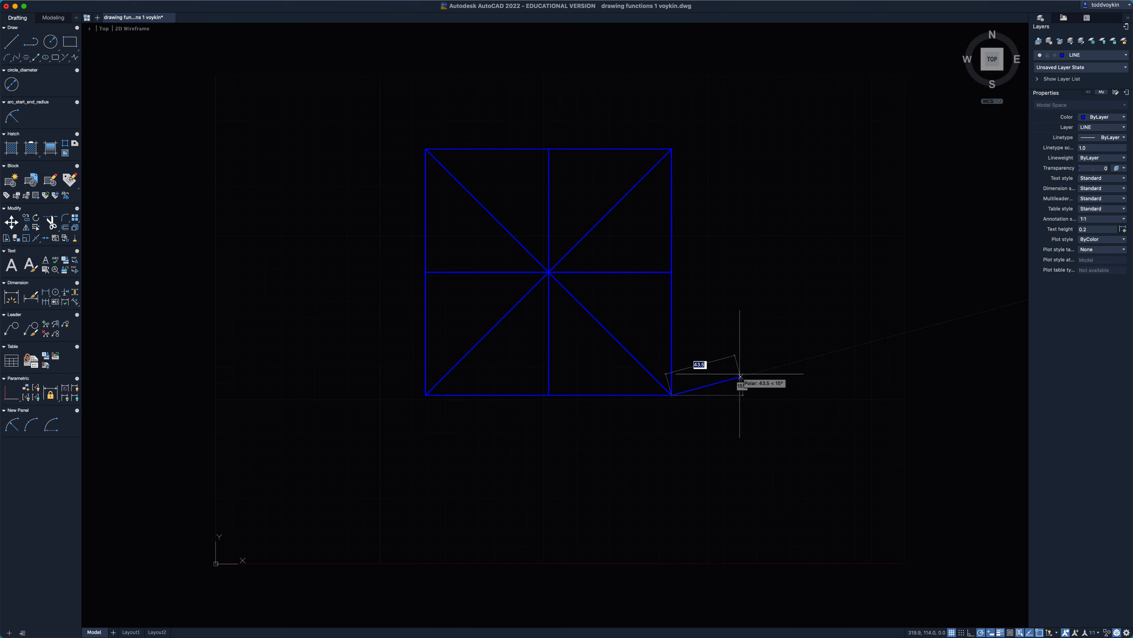
key(Escape)
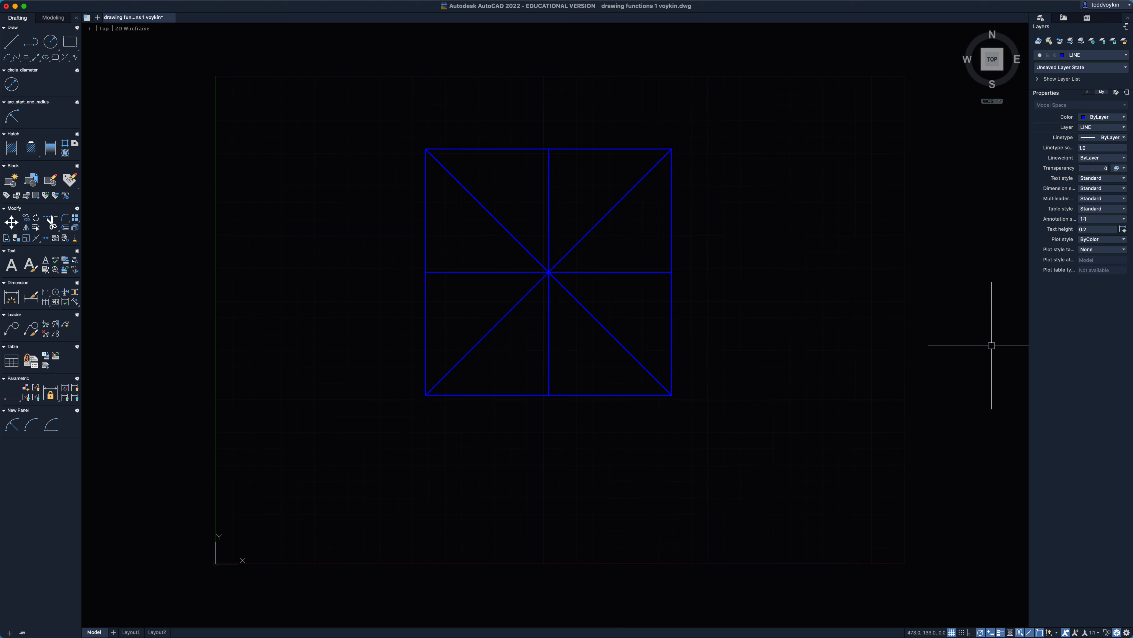
Step: Draw a 50 mm line outward at 45° from the square's upper-right corner
middle_drag(741, 320, 747, 373)
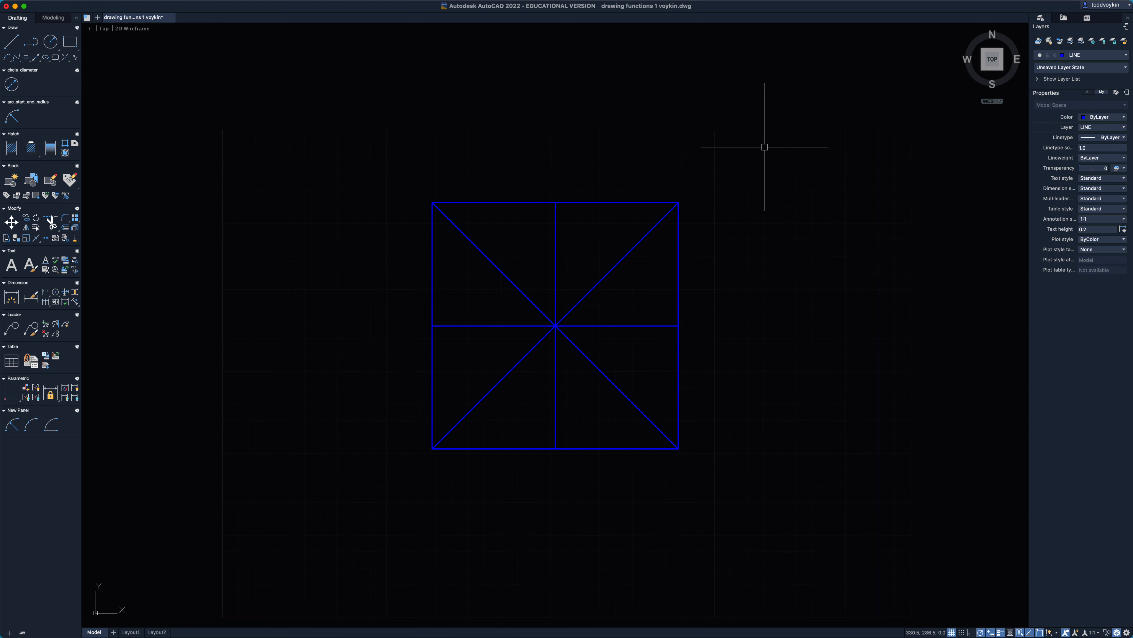
right_click(800, 143)
click(808, 153)
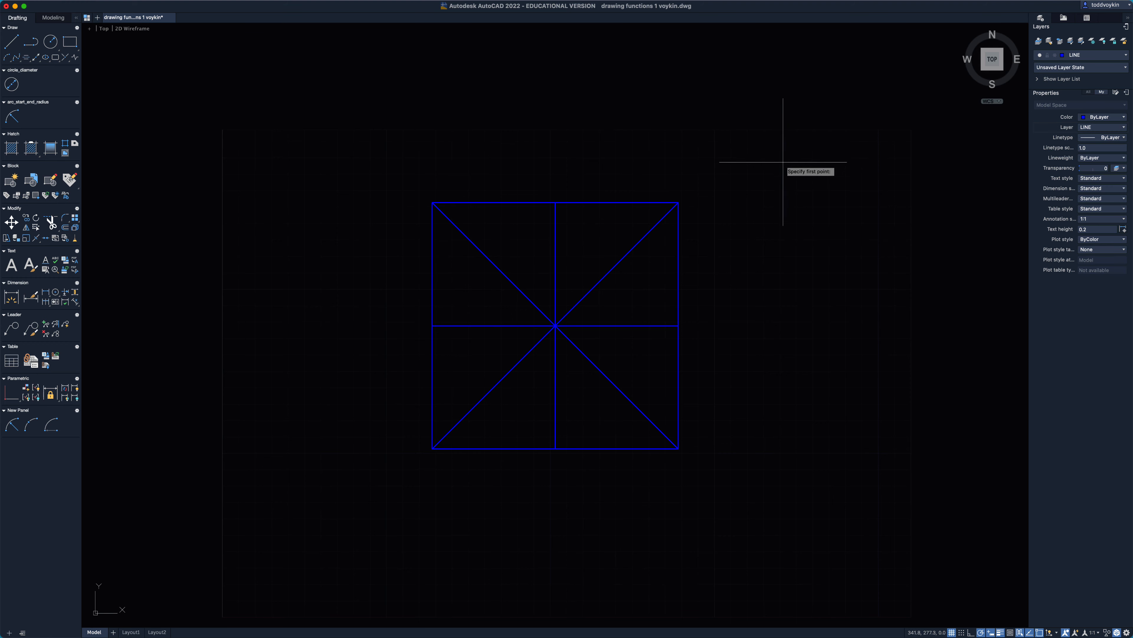
click(678, 202)
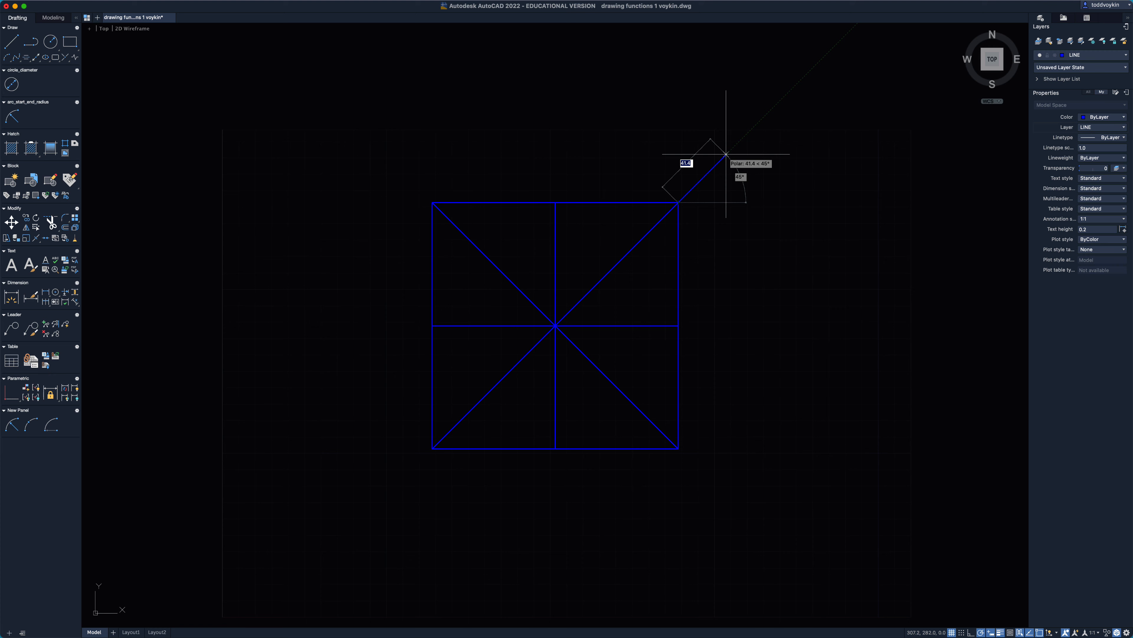
text(50)
key(Return)
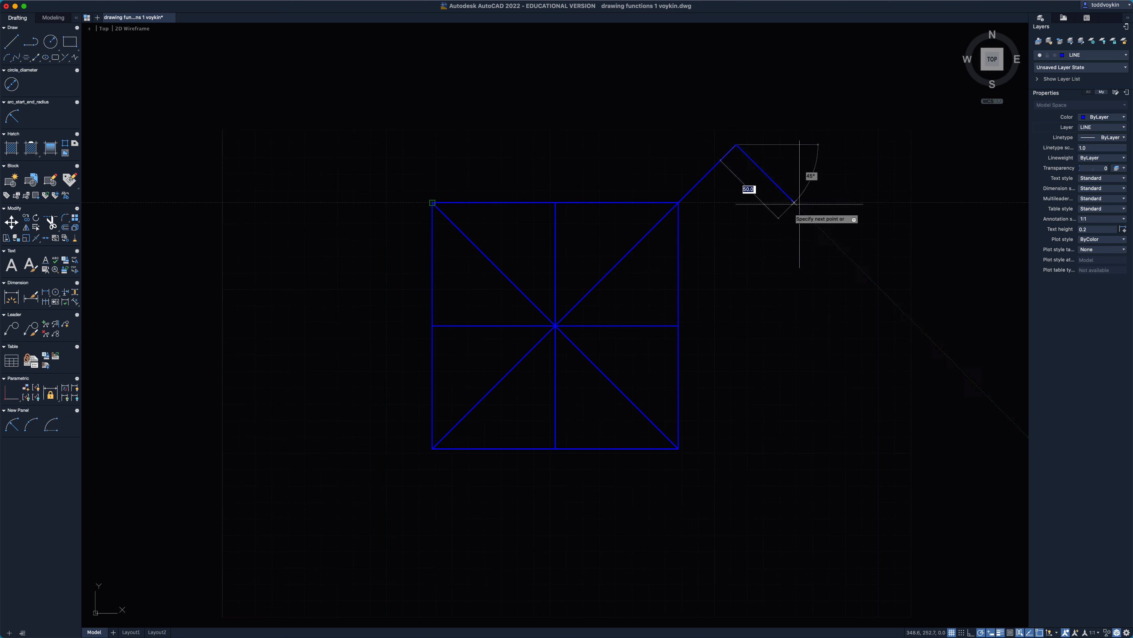
key(Return)
Step: Draw a matching 50 mm line at 135° from the square's upper-left corner and join its end to the upper-right extension's end
key(Return)
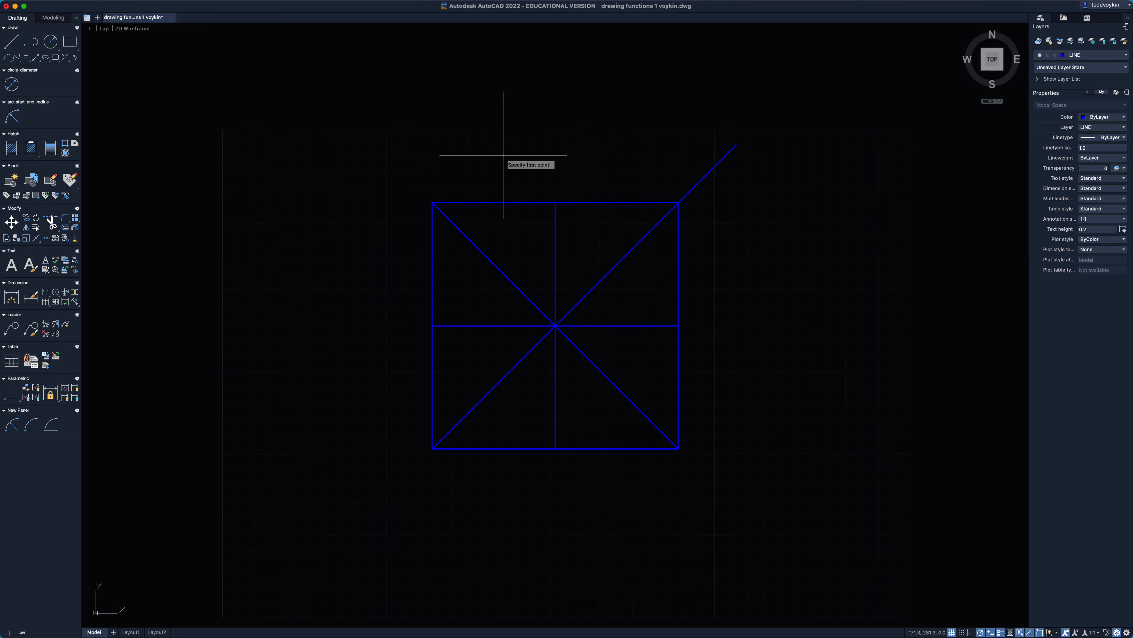
click(432, 203)
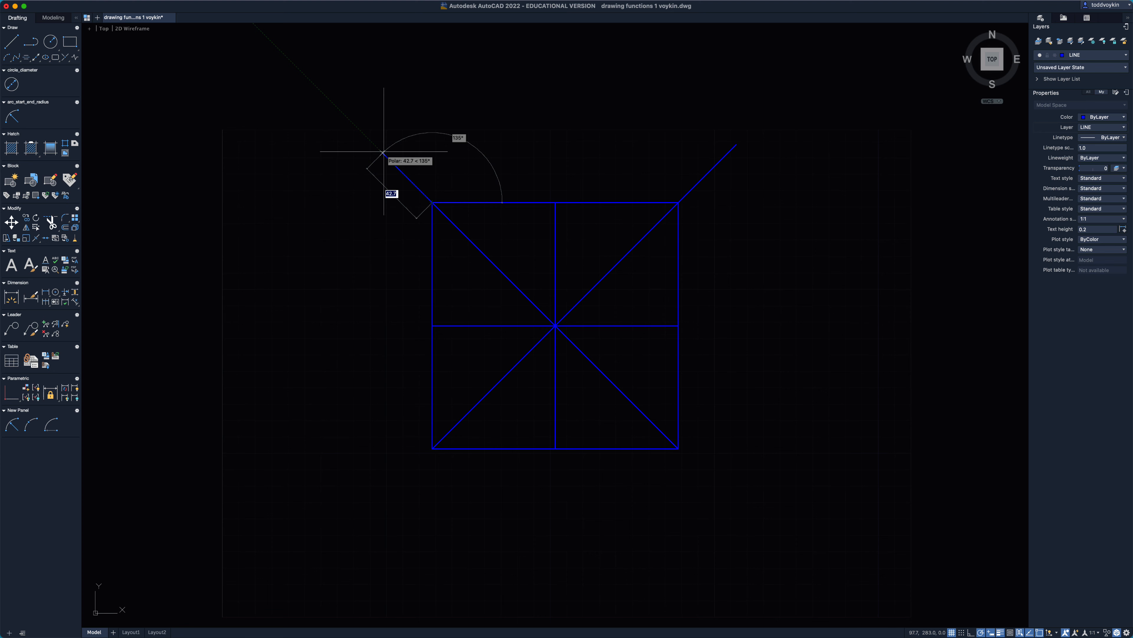
click(374, 144)
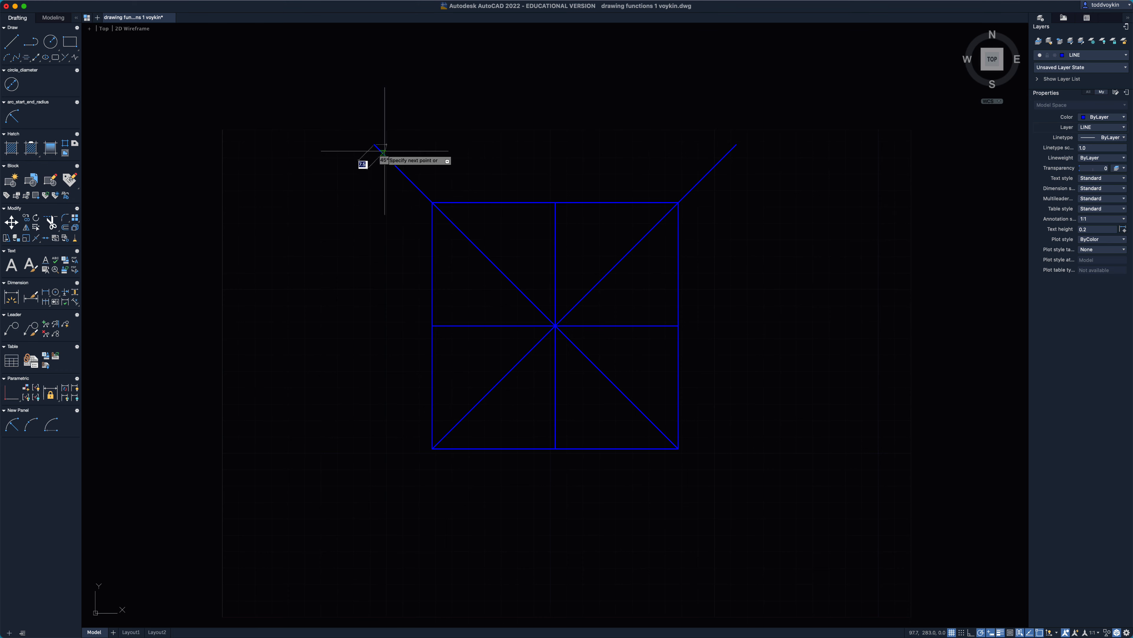
click(735, 144)
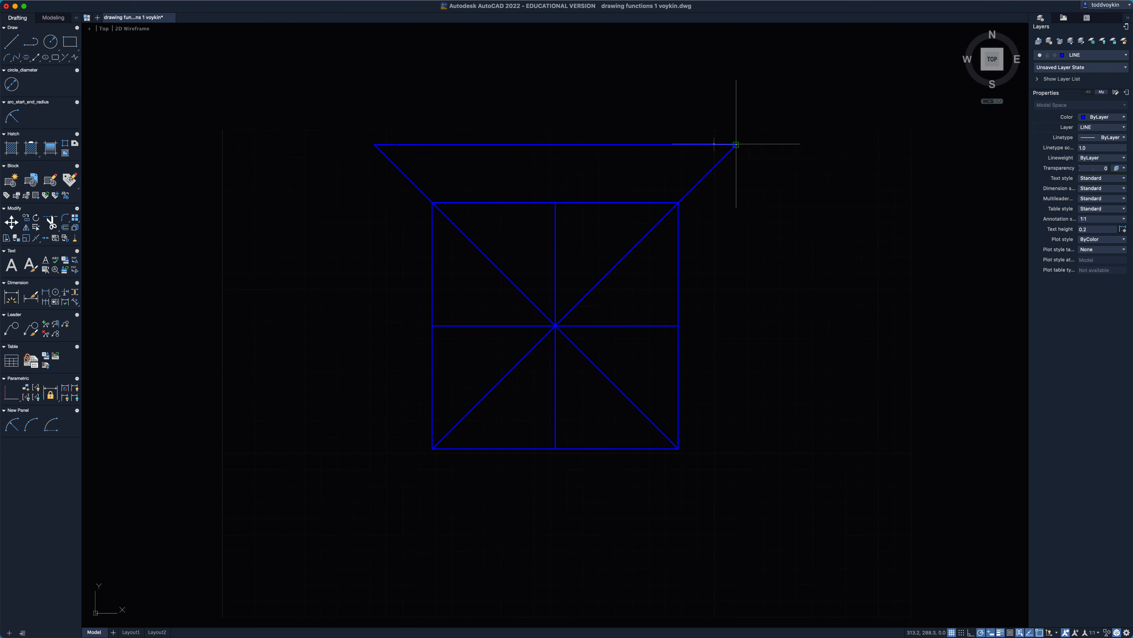
key(Escape)
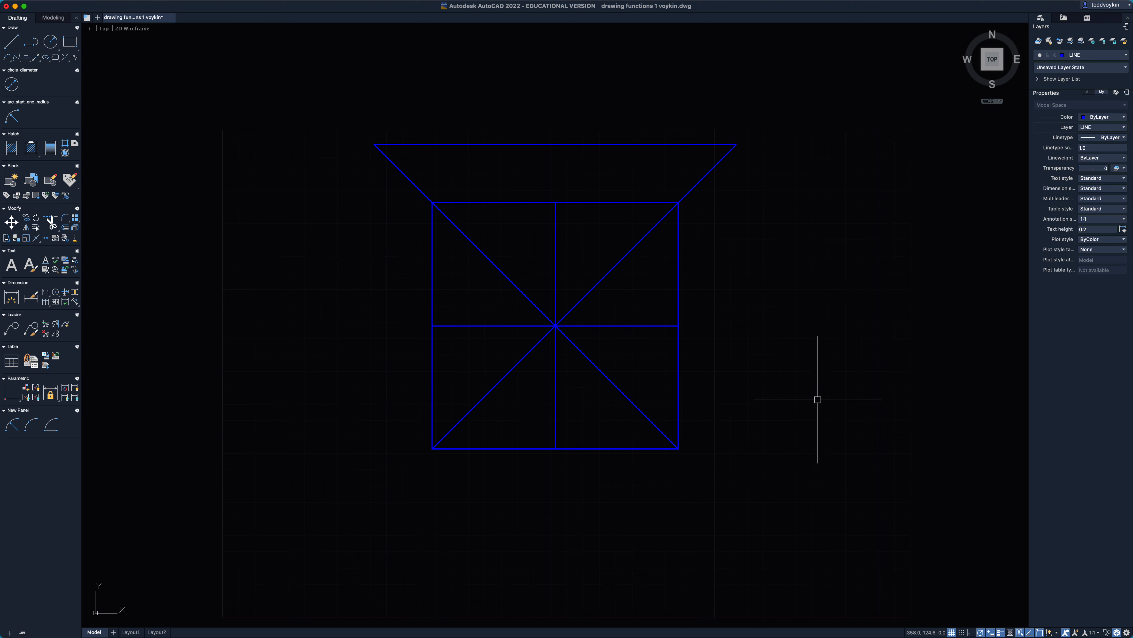
Step: Draw matching 50 mm lines outward from the square's lower corners, at 225° on the lower-left and 315° on the lower-right
key(space)
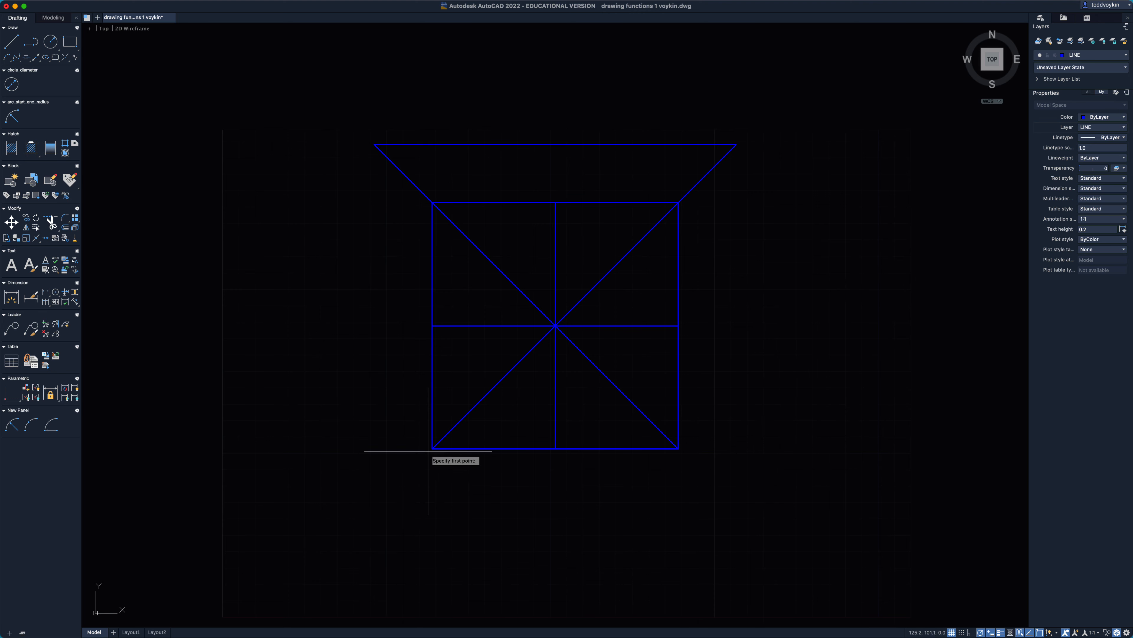
click(432, 448)
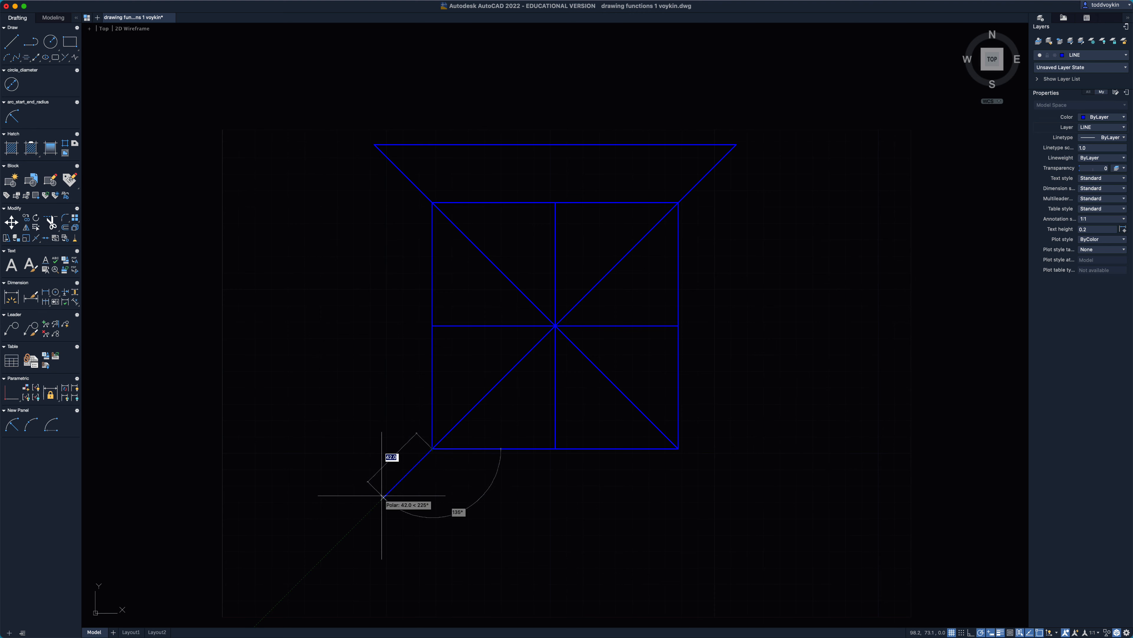
click(374, 507)
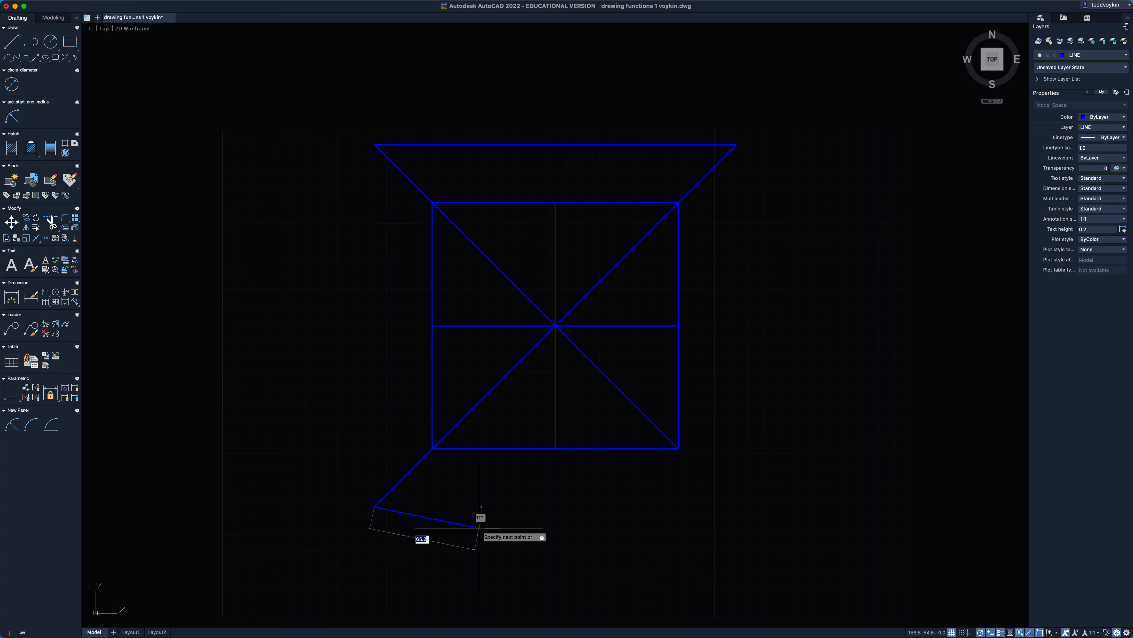
key(space)
key(space)
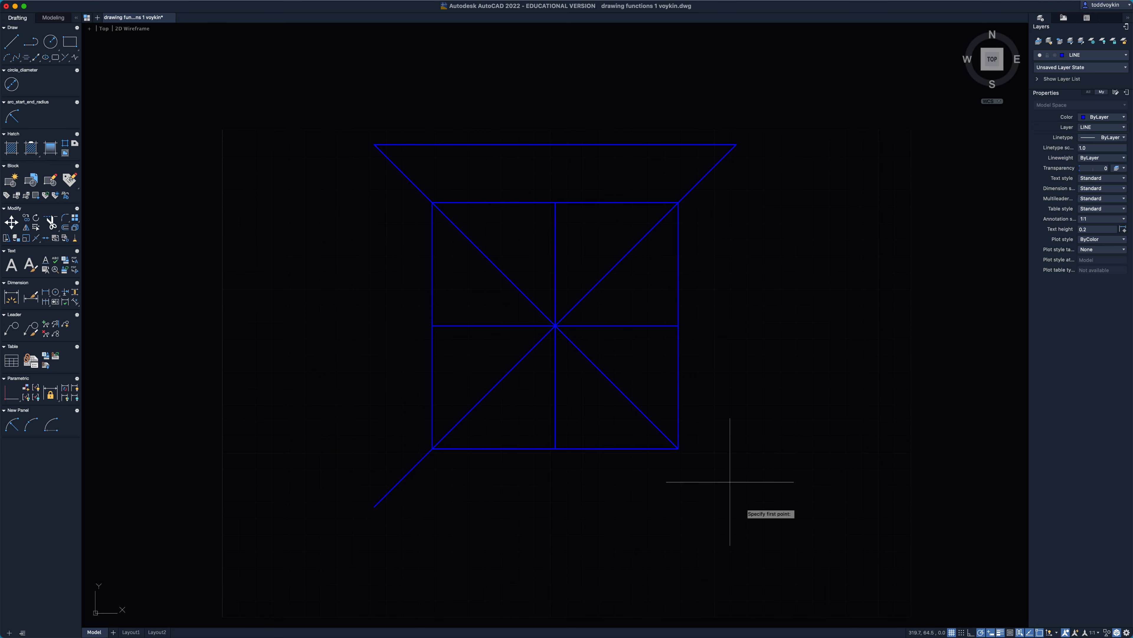
click(678, 448)
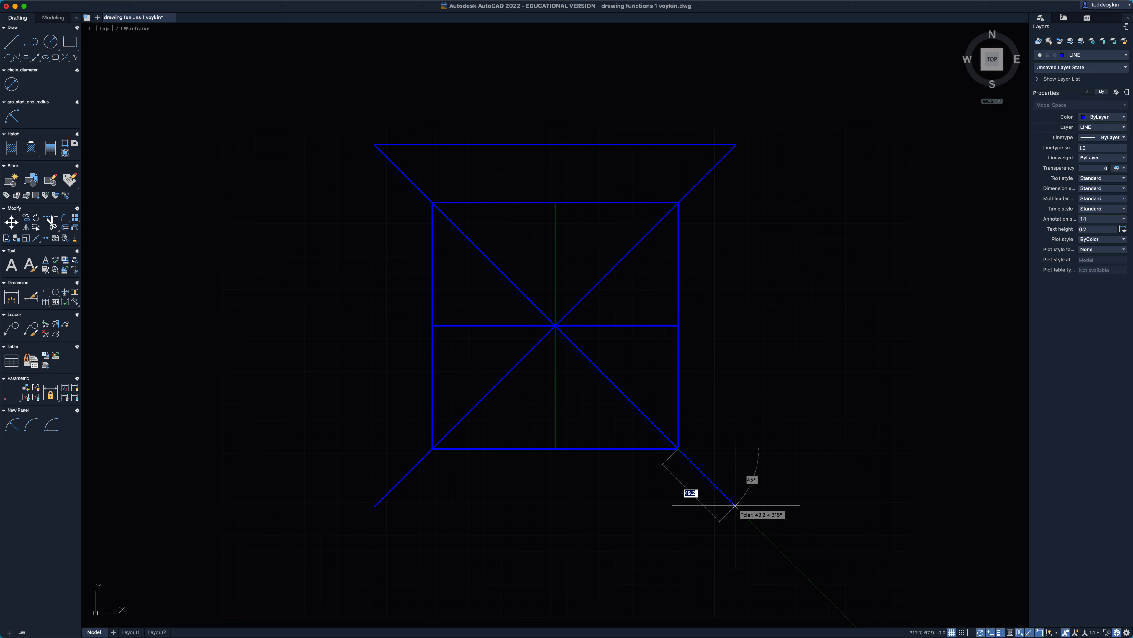
click(736, 505)
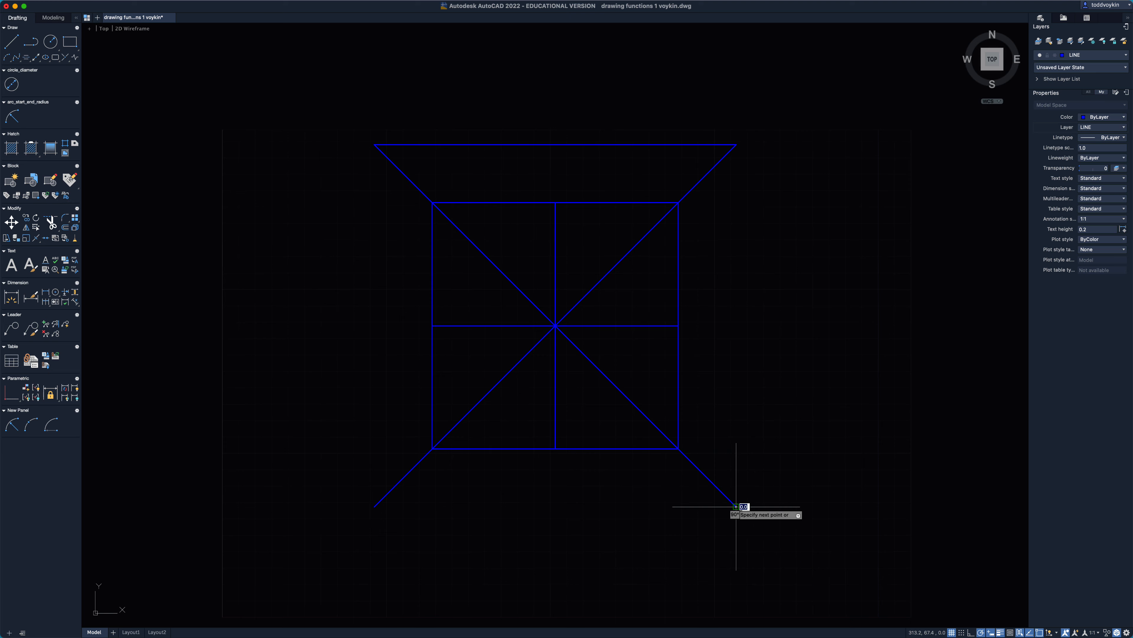
Step: Complete the outer square by joining the ends of the corner extensions with bottom, left and right sides
click(374, 506)
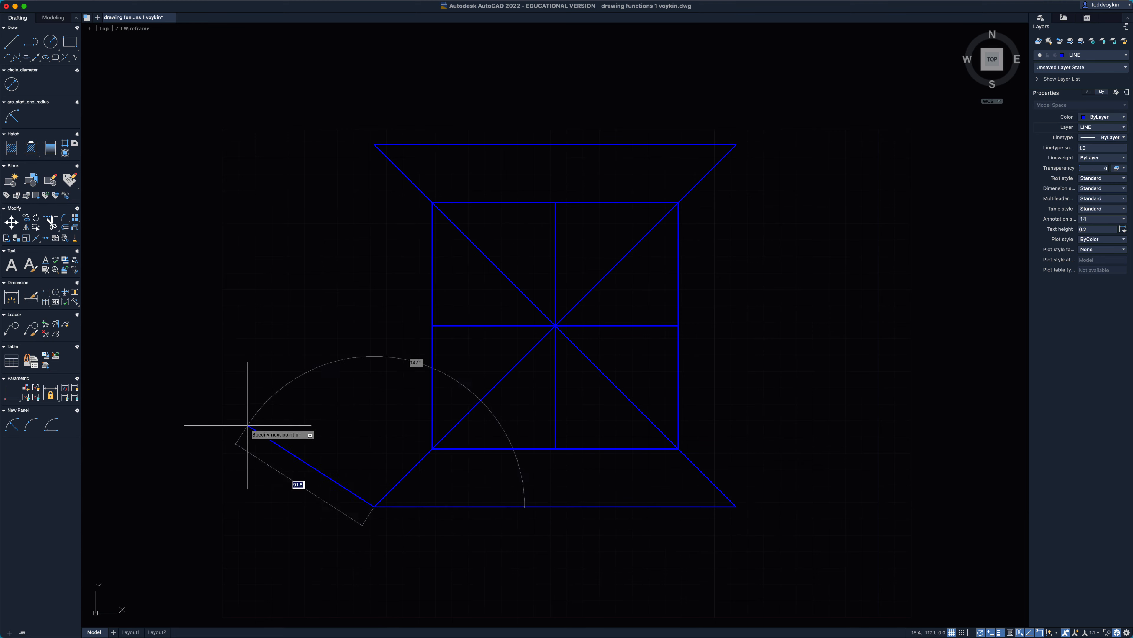
click(373, 144)
key(Escape)
text(l)
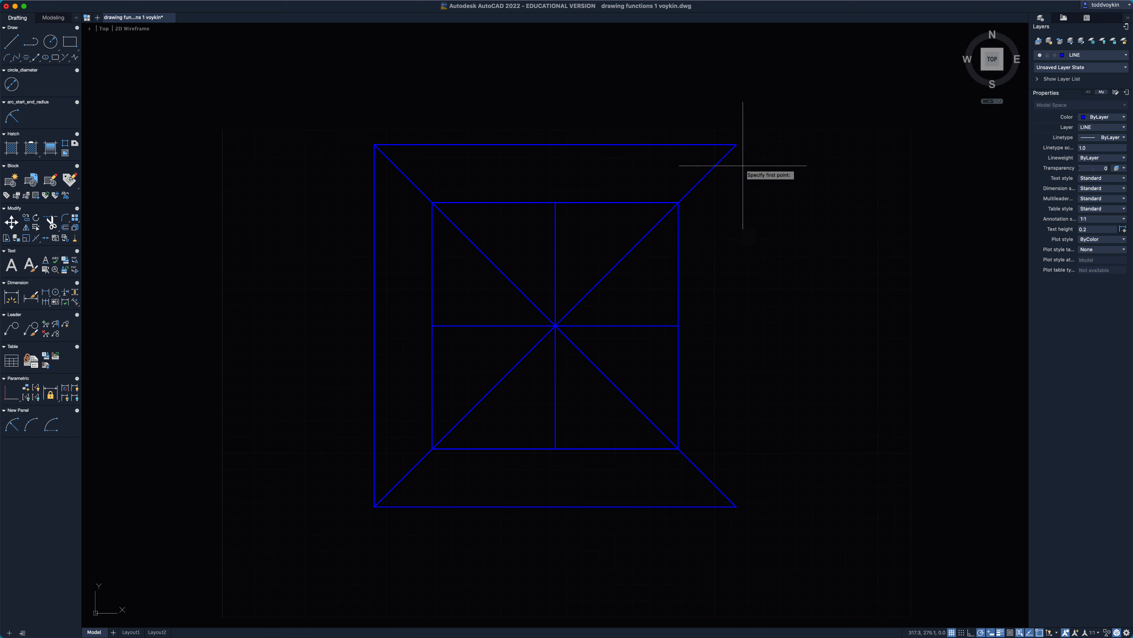
key(Return)
click(736, 144)
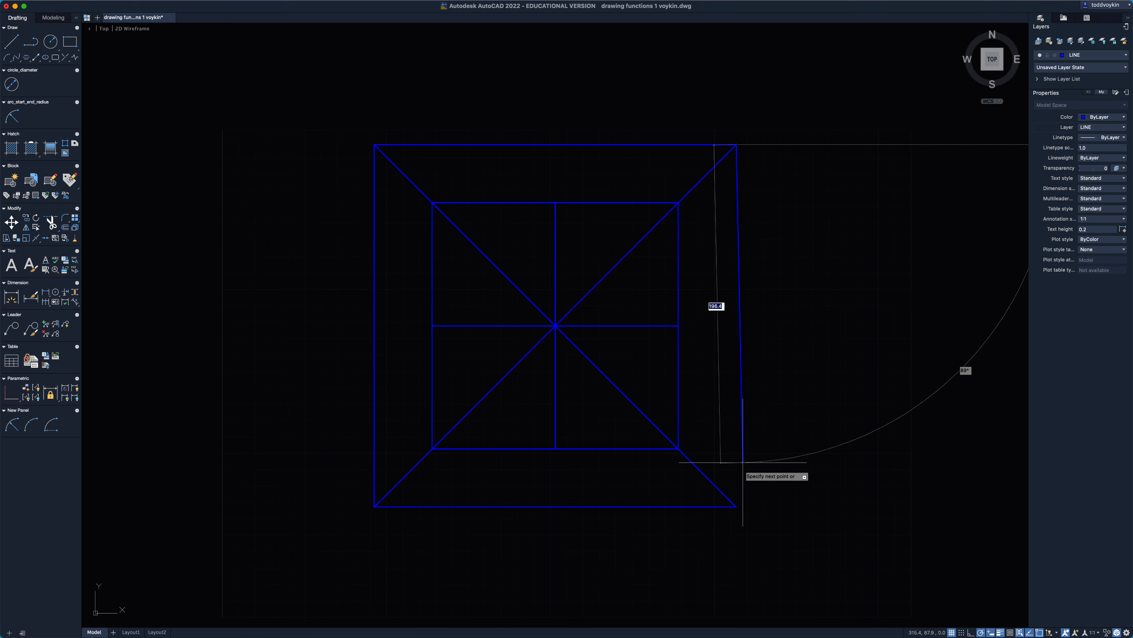
click(736, 506)
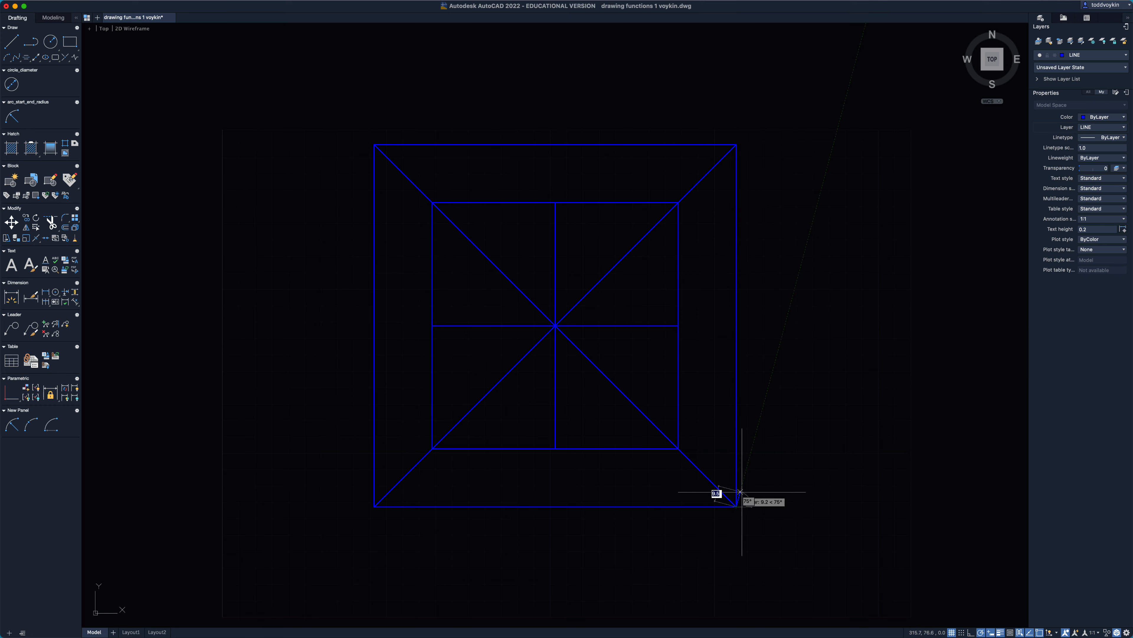
key(Escape)
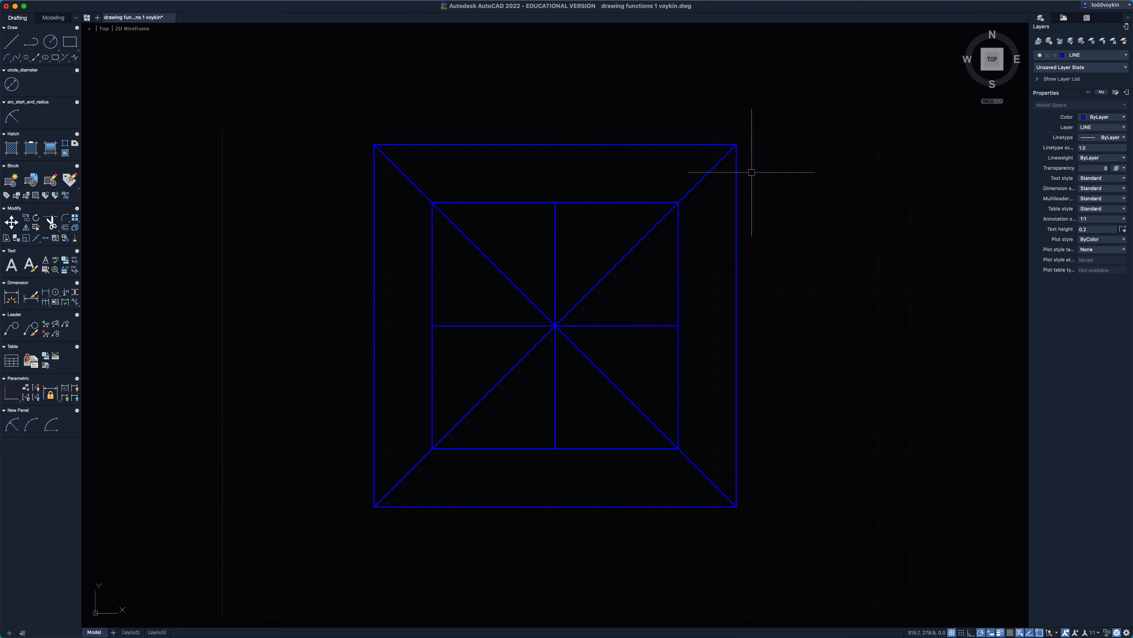
Step: Draw a 100 mm line at 62° upward from the outer square's upper-left corner
middle_drag(781, 159, 777, 339)
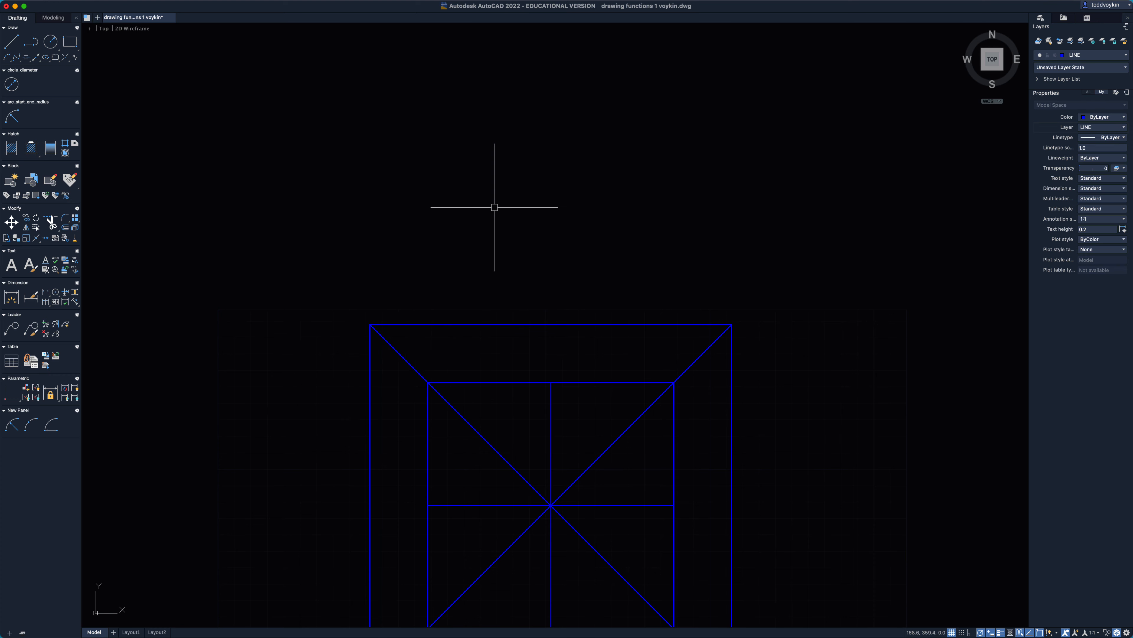
text(l)
key(Return)
click(370, 324)
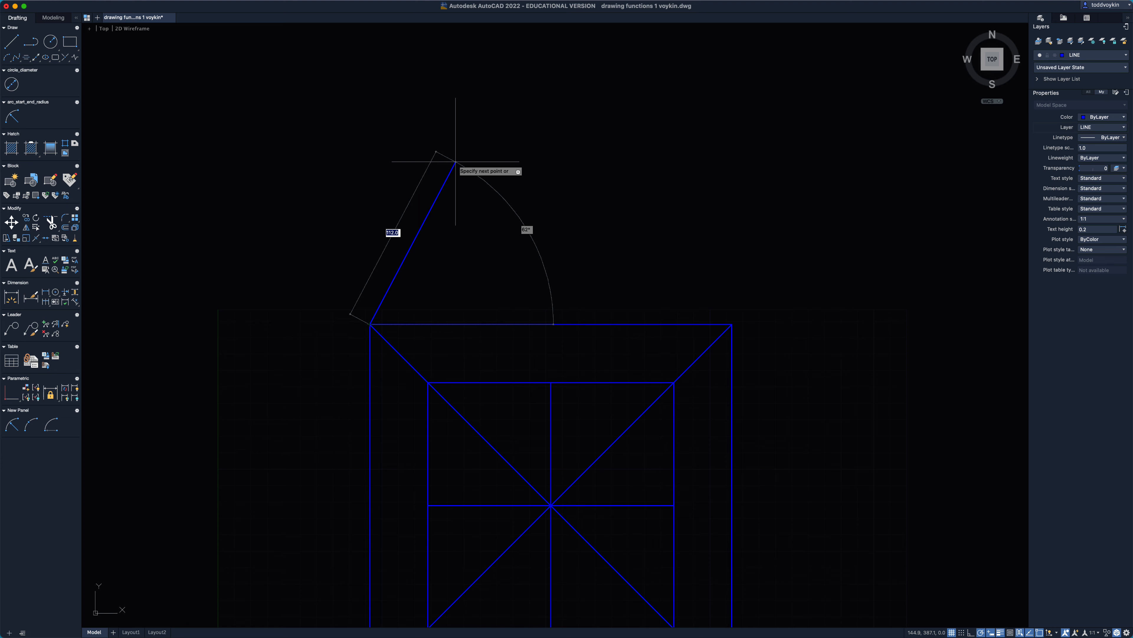
key(Tab)
text(62)
key(Tab)
text(100)
key(Return)
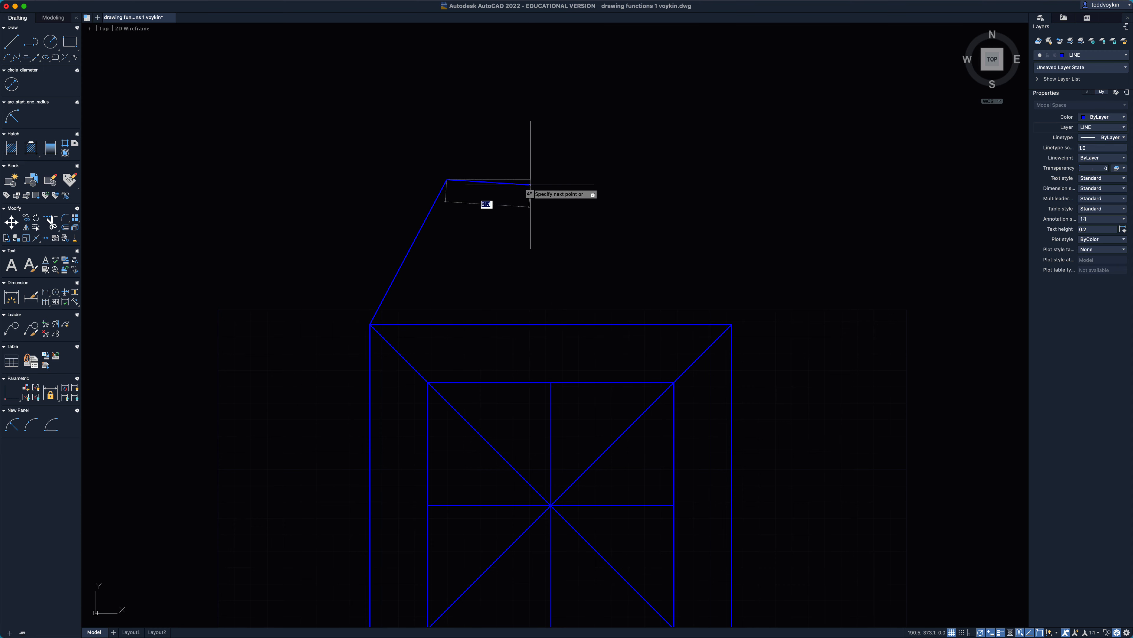
key(Escape)
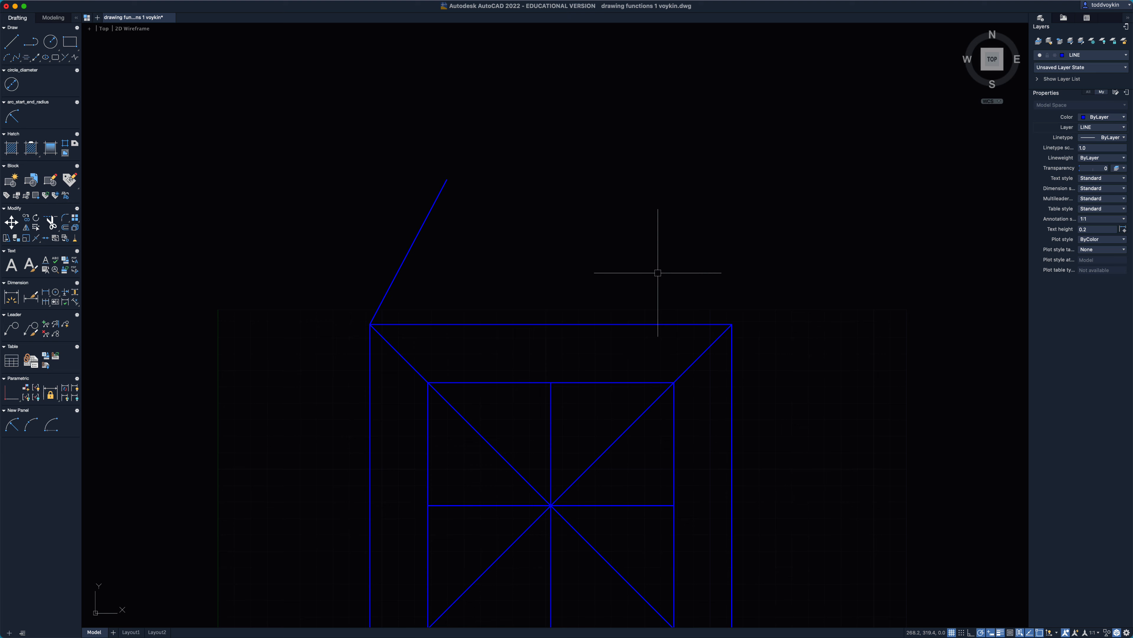
Step: Draw a 100 mm line at 118° upward from the outer square's upper-right corner
key(Return)
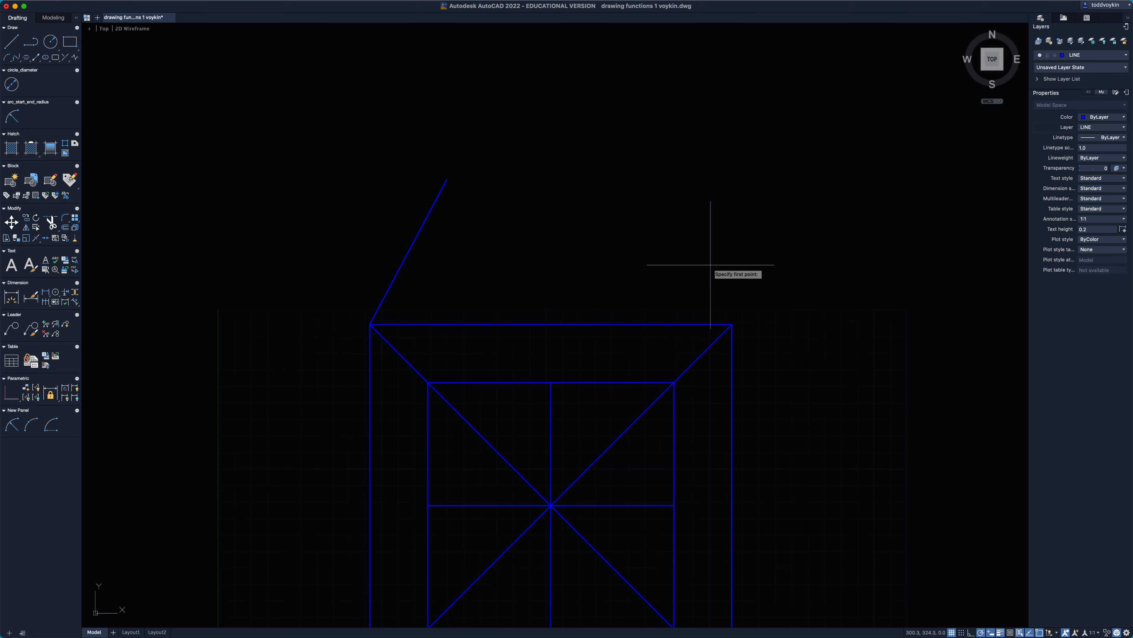
click(731, 325)
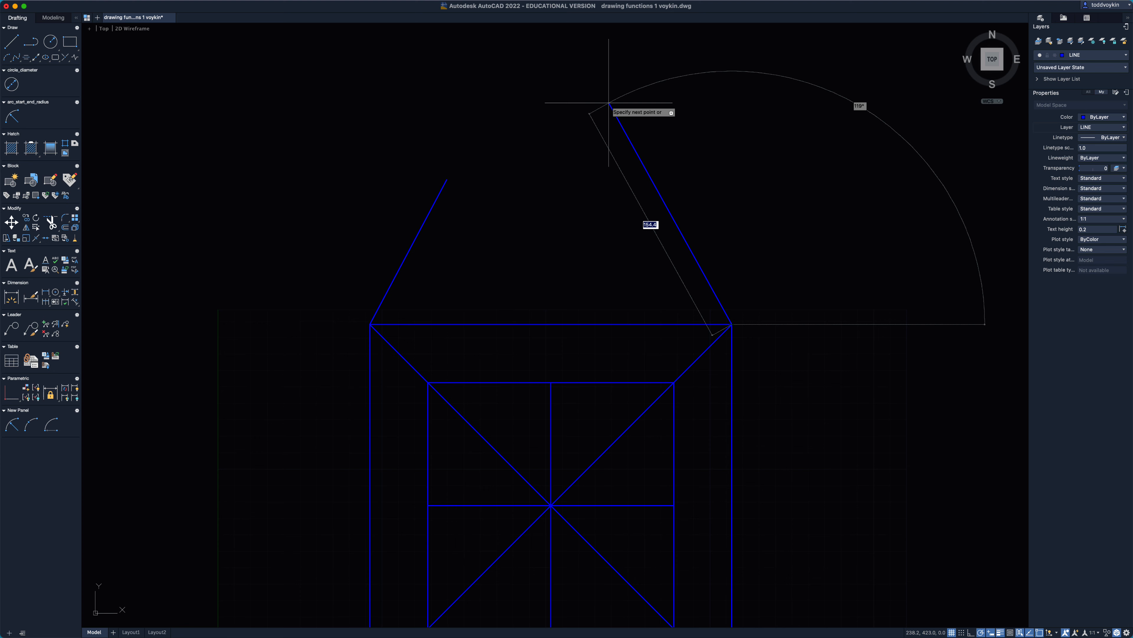
key(Tab)
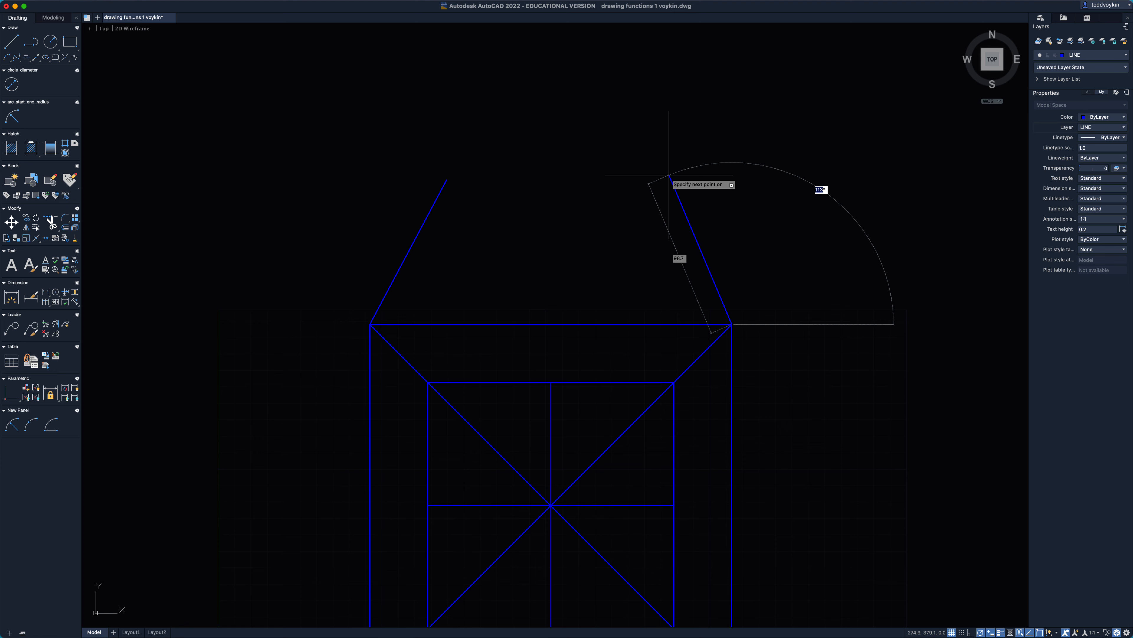
text(11)
key(Tab)
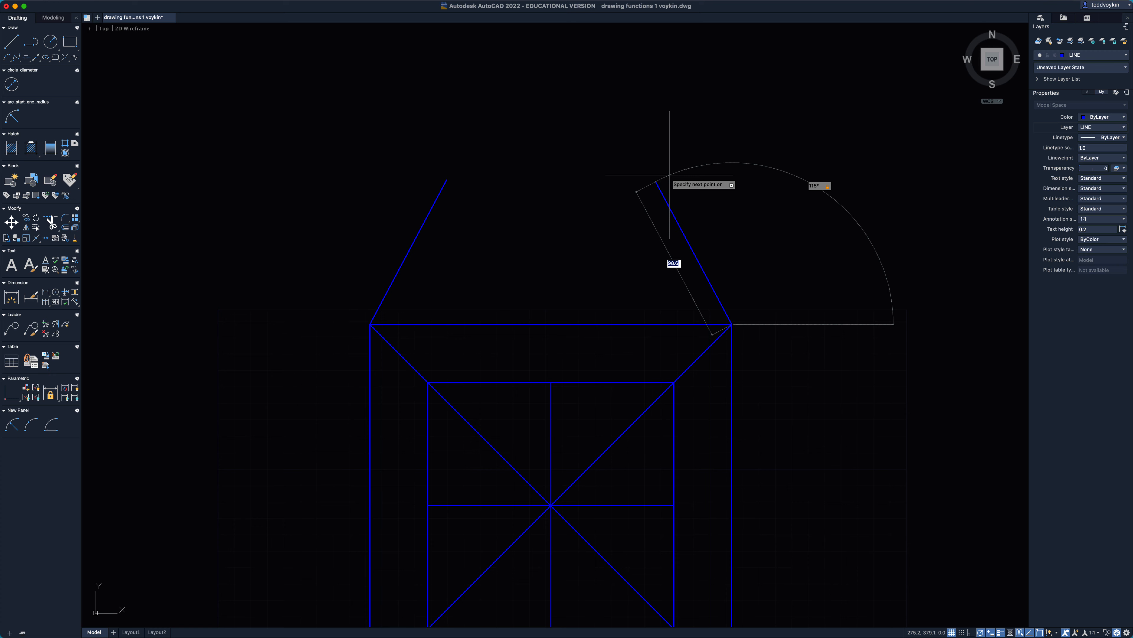
text(100)
key(Return)
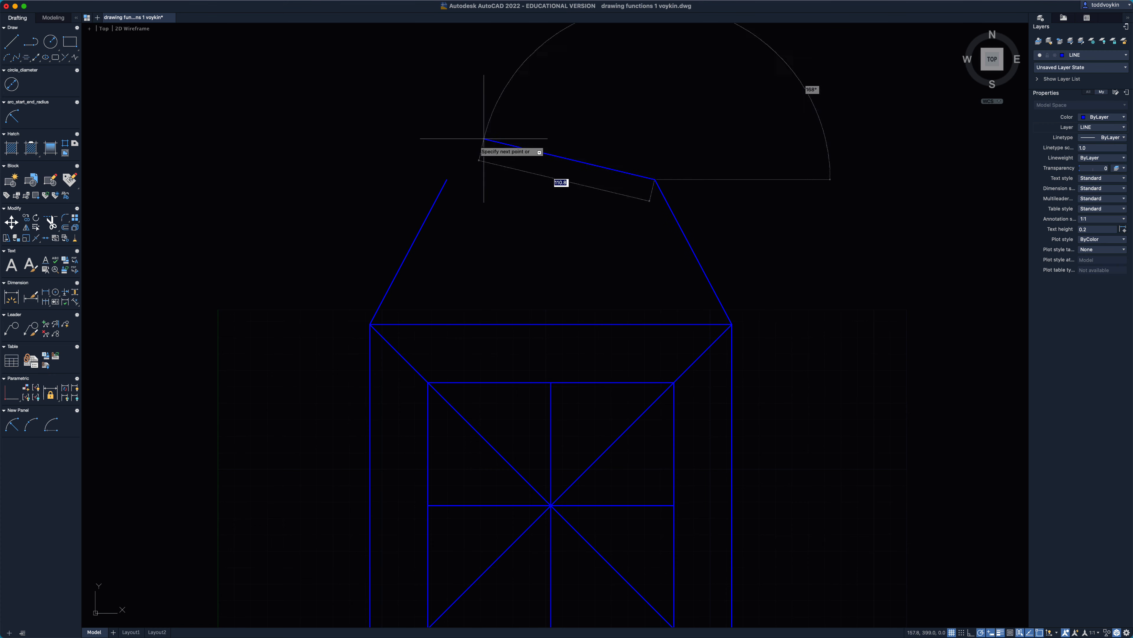
Step: Close the trapezoid above the outer square by joining the upper ends of its two angled lines
click(446, 179)
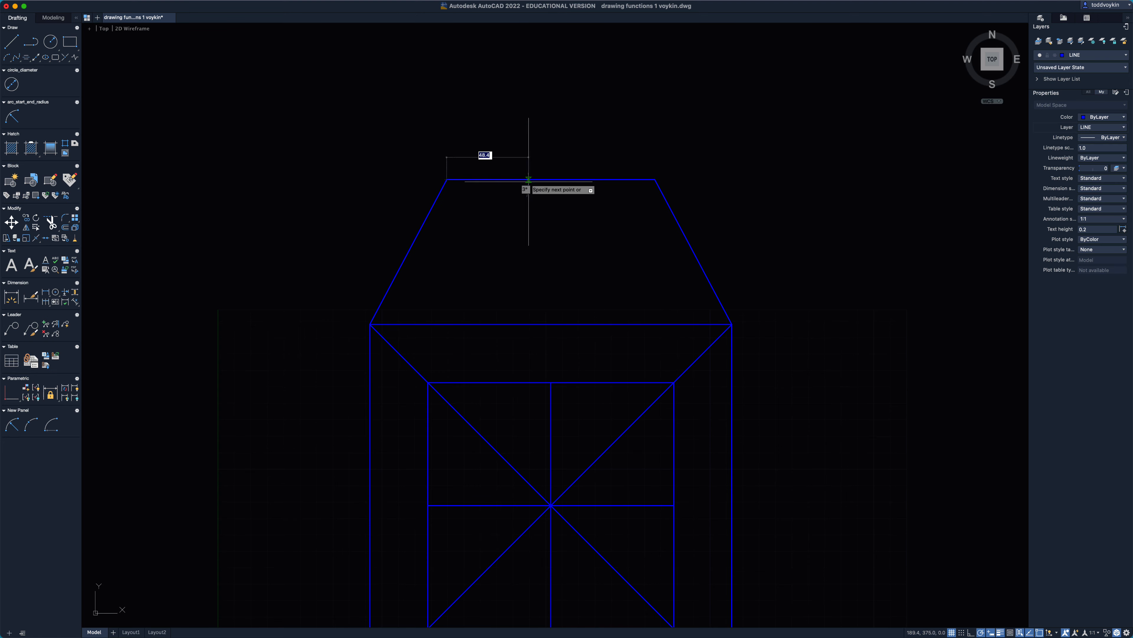
key(Escape)
scroll(547, 258, down, 2)
mouse_move(546, 261)
middle_down()
mouse_move(545, 272)
mouse_move(524, 147)
middle_up()
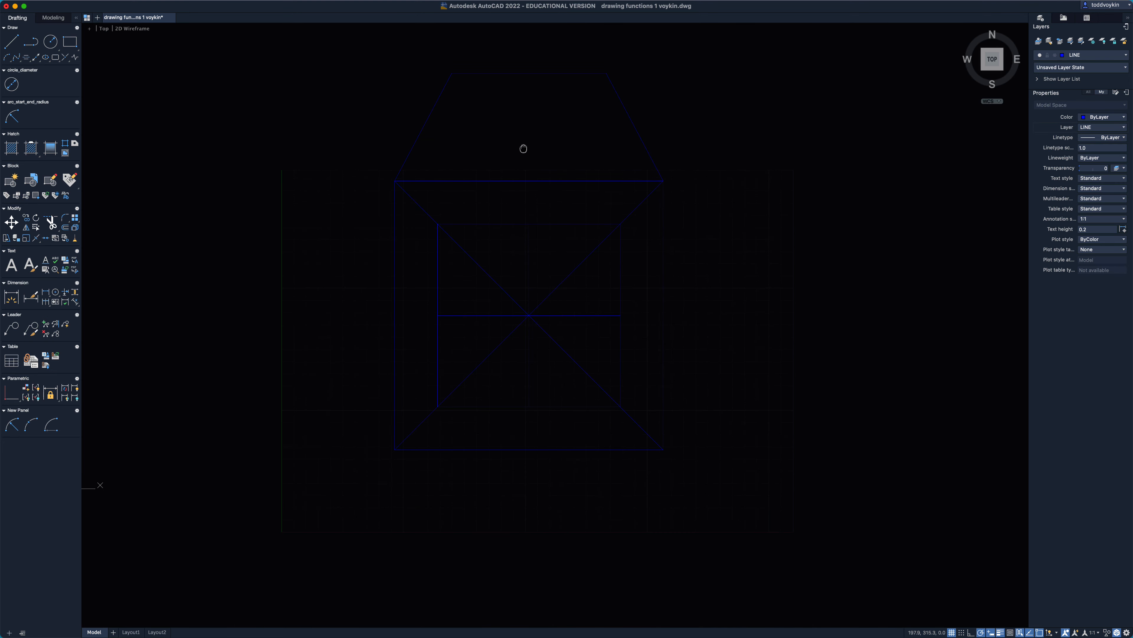
scroll(522, 147, down, 1)
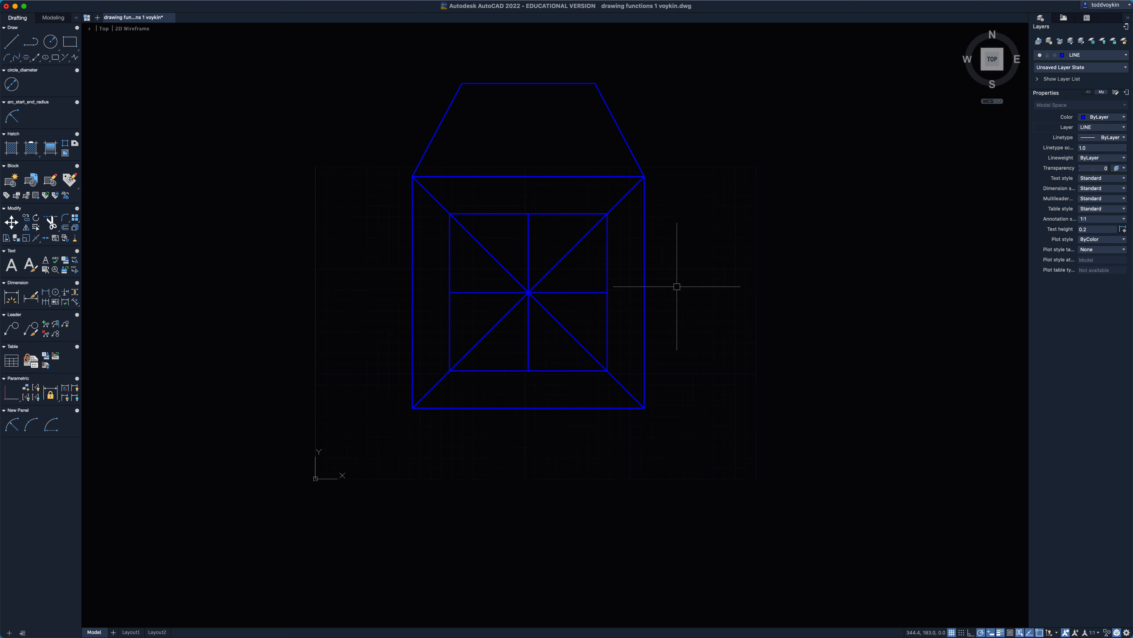
Step: Draw lines joining the top trapezoid's two outer corners to the upper outer corners of the right and left trapezoids
mouse_move(667, 635)
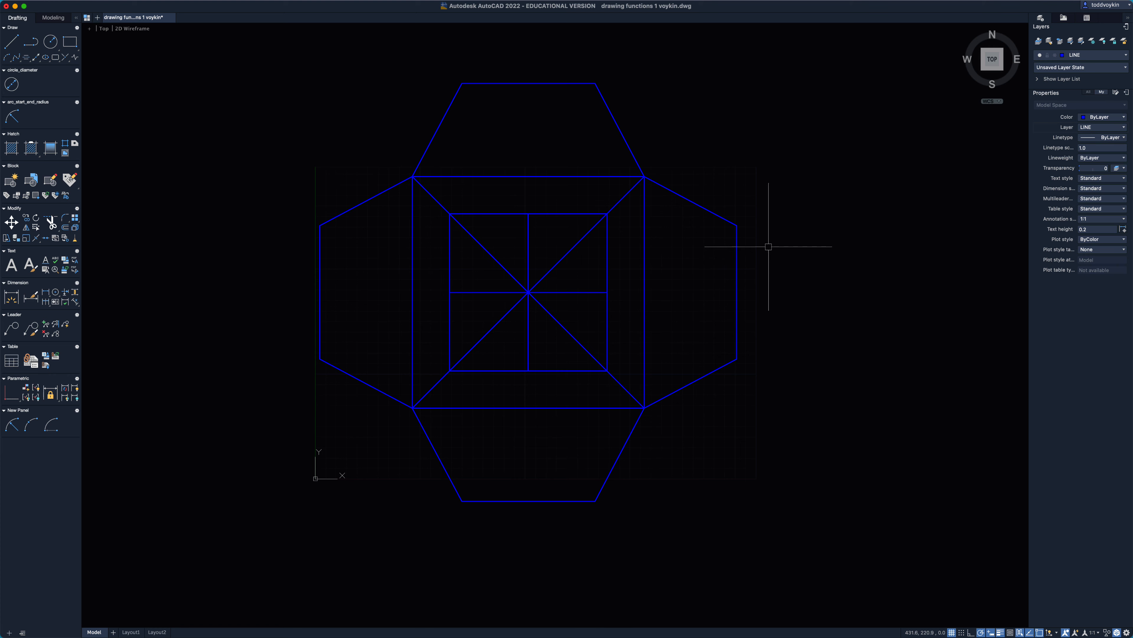
text(l)
key(Return)
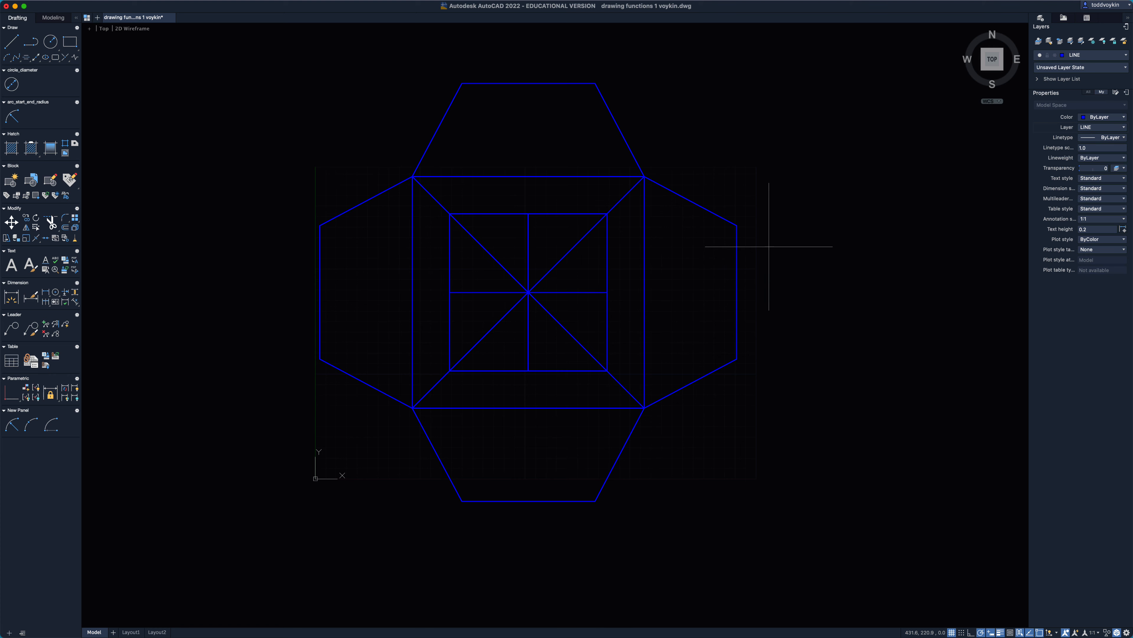
click(738, 226)
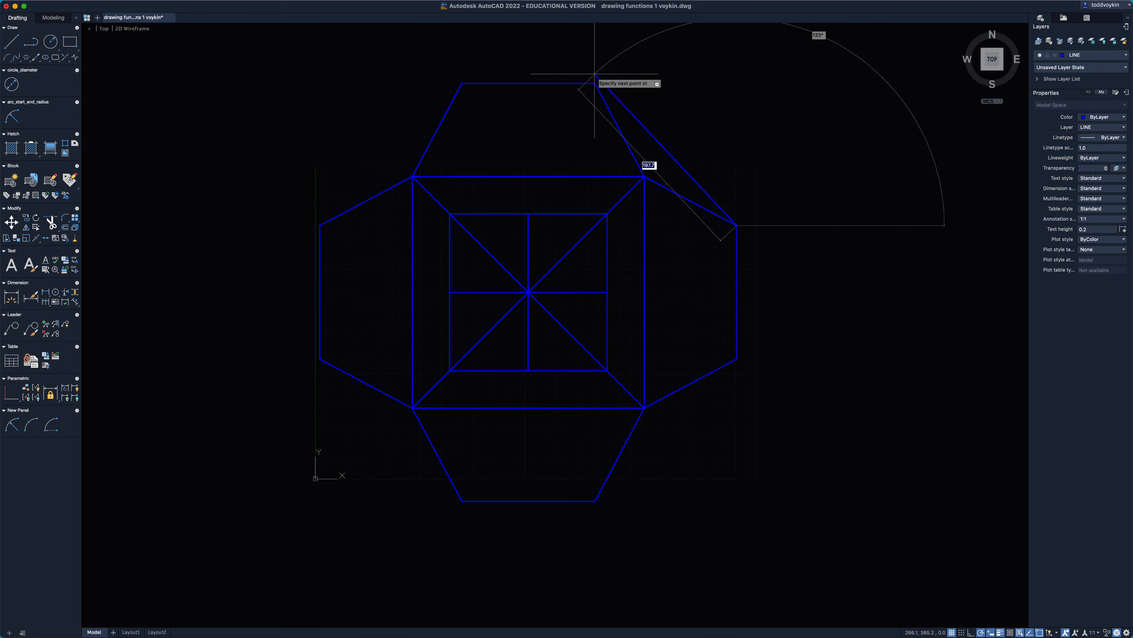
click(595, 84)
key(Return)
key(Return)
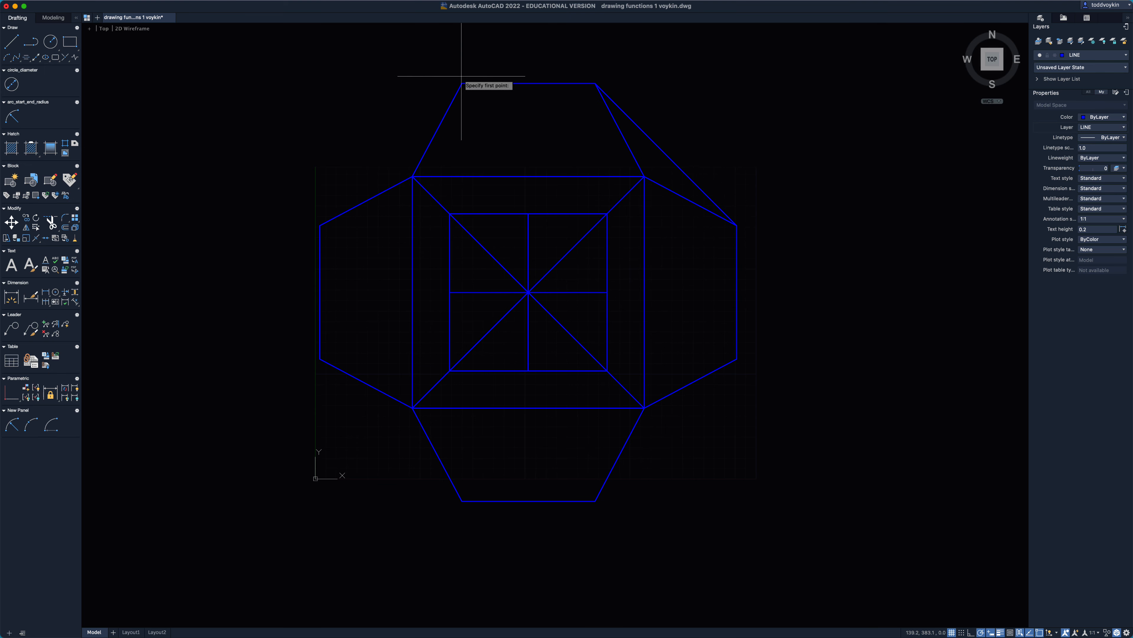
click(462, 84)
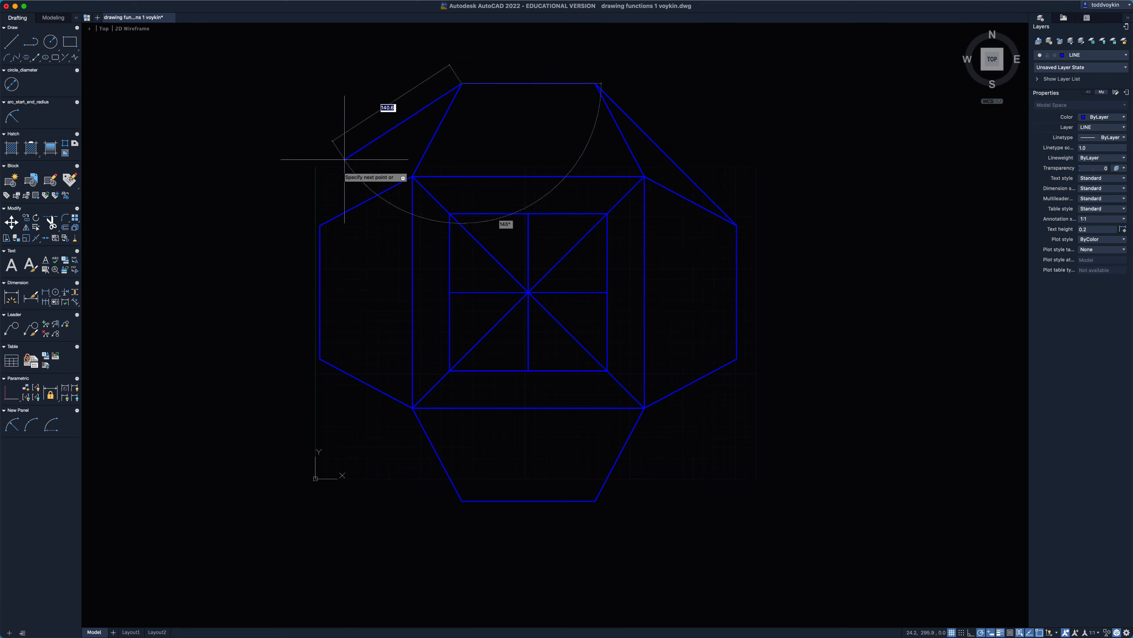
click(320, 225)
key(Return)
Step: Draw lines joining the lower outer corners of the left and right trapezoids to the bottom trapezoid's two outer corners
key(Return)
click(320, 359)
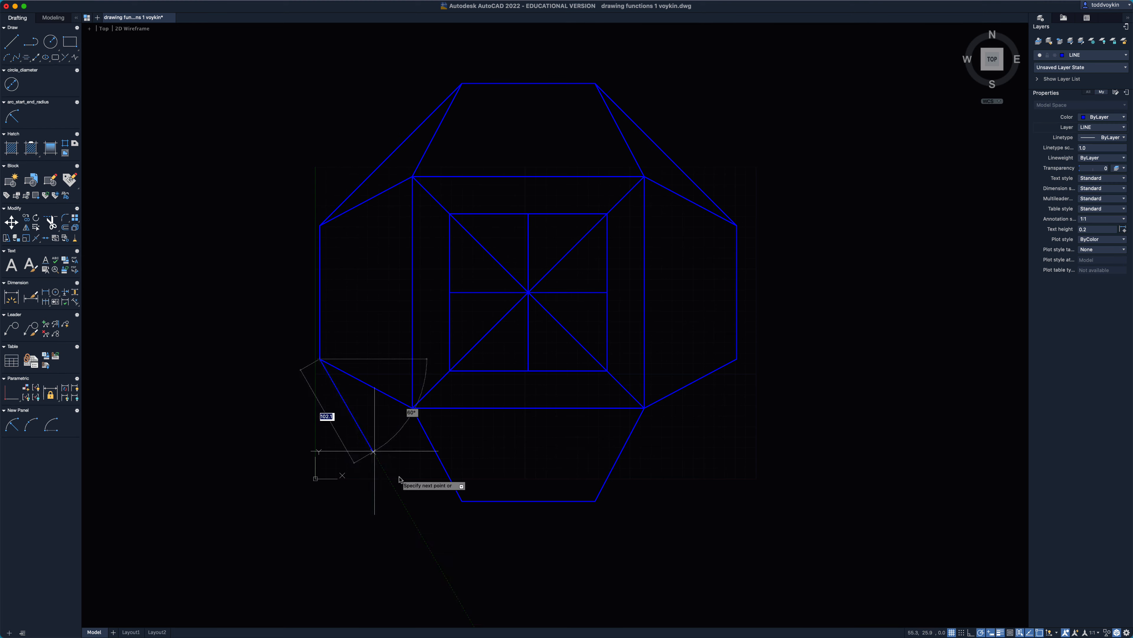
click(462, 501)
key(Return)
key(Return)
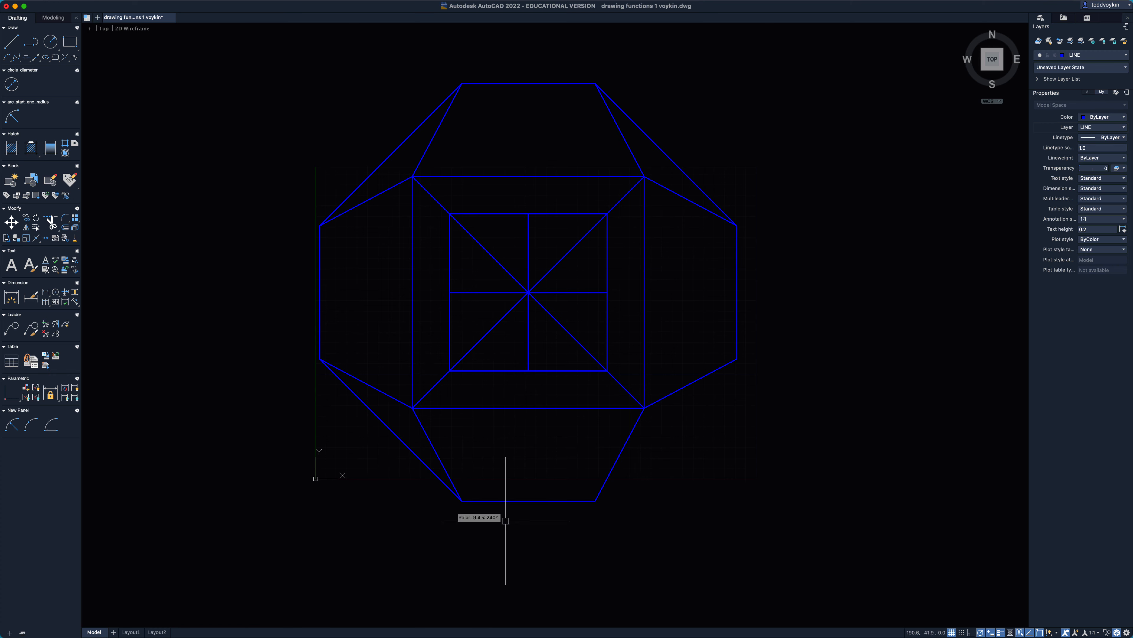
click(596, 501)
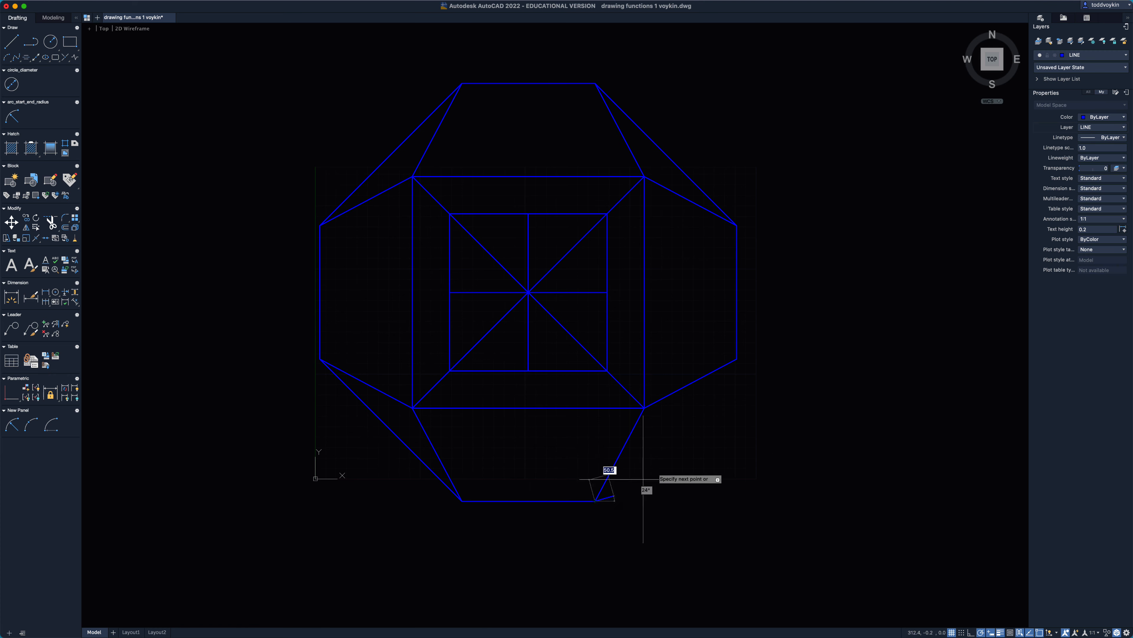
click(737, 358)
key(Return)
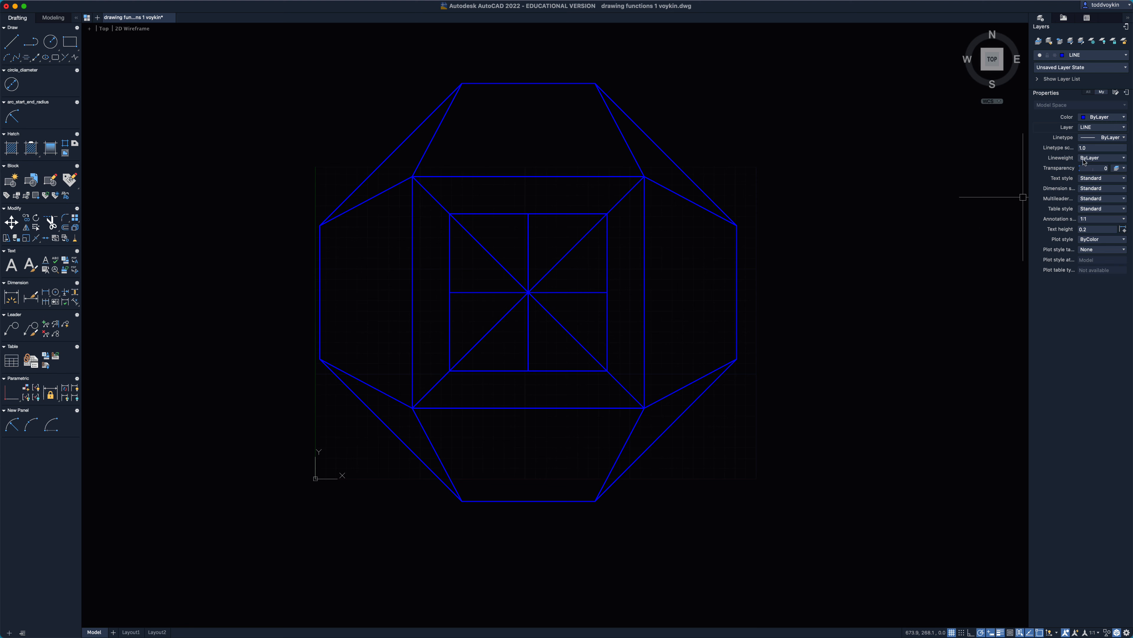
Step: Make CIRCLE the current layer and draw a 25 mm radius circle centred on the bottom trapezoid's lower-right corner
click(1099, 130)
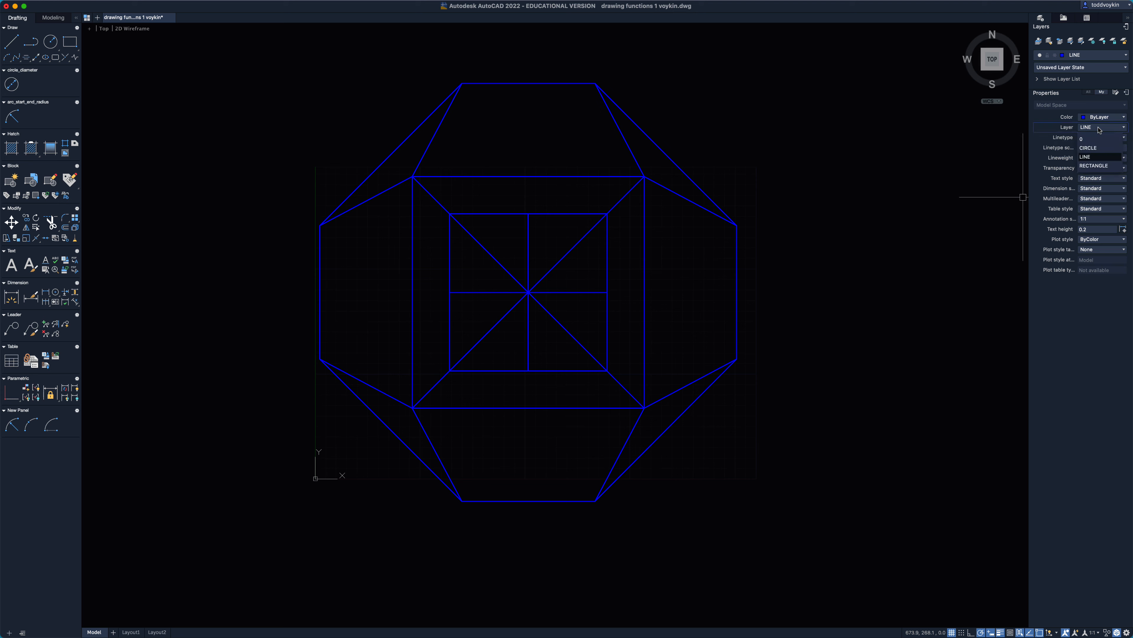
click(1098, 148)
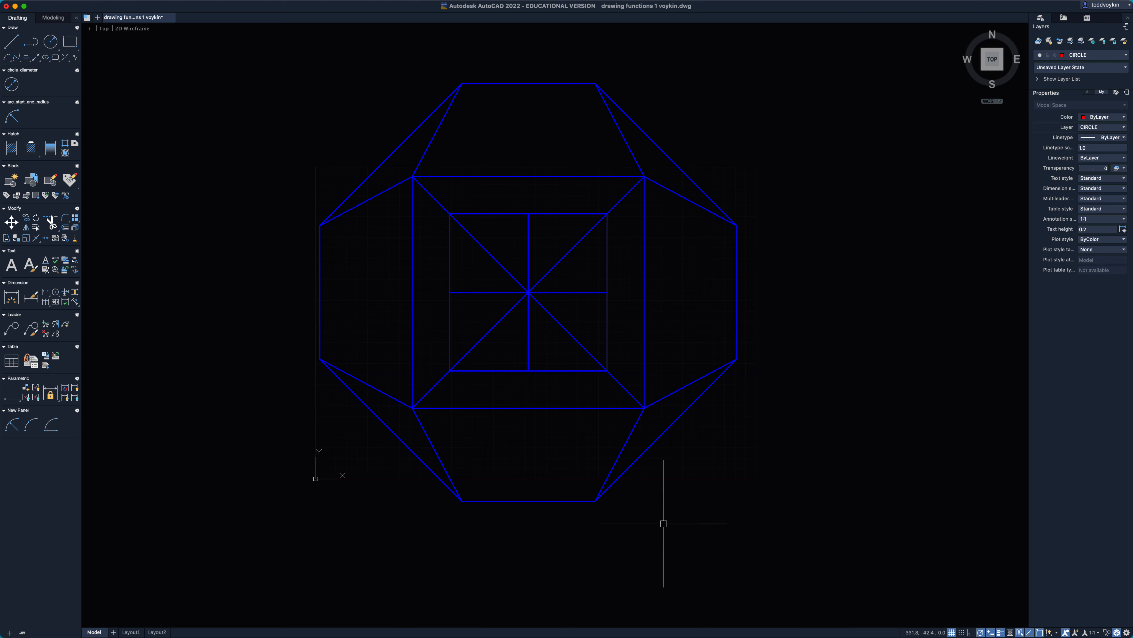
text(c)
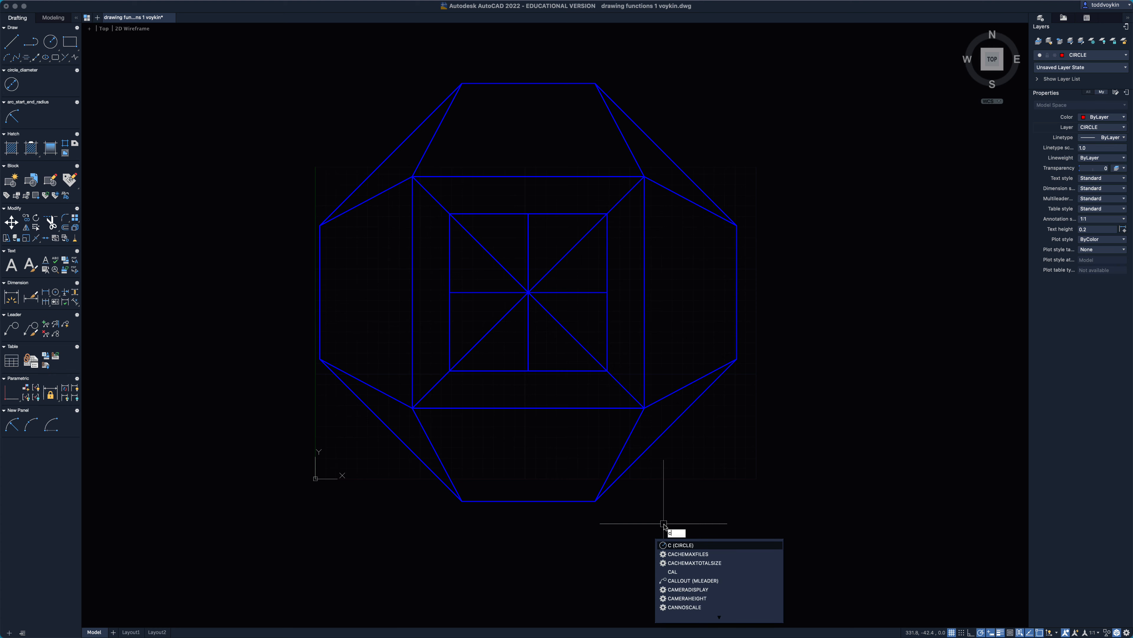
key(Return)
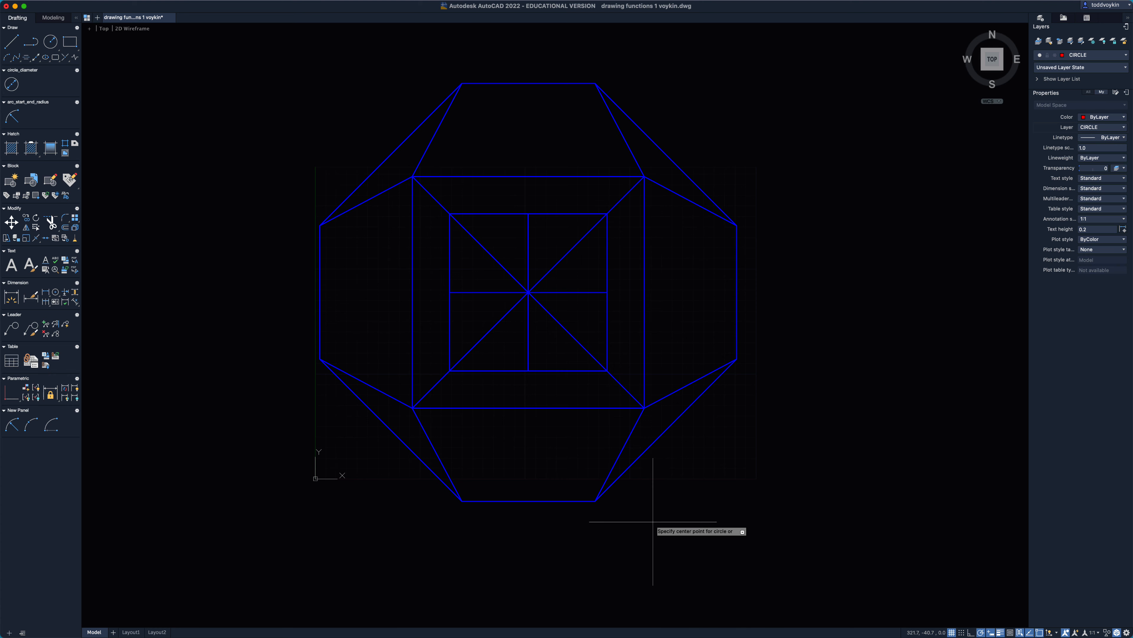
click(595, 501)
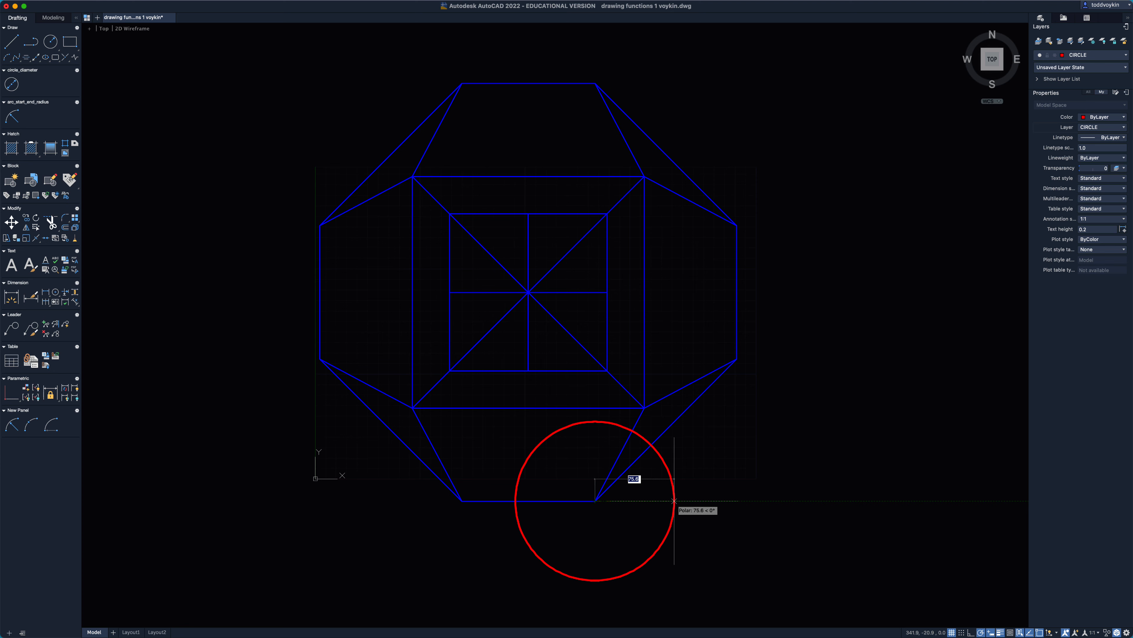
text(25)
key(Return)
Step: Draw 25 mm radius circles centred on the right trapezoid's lower and upper outer corners
key(Return)
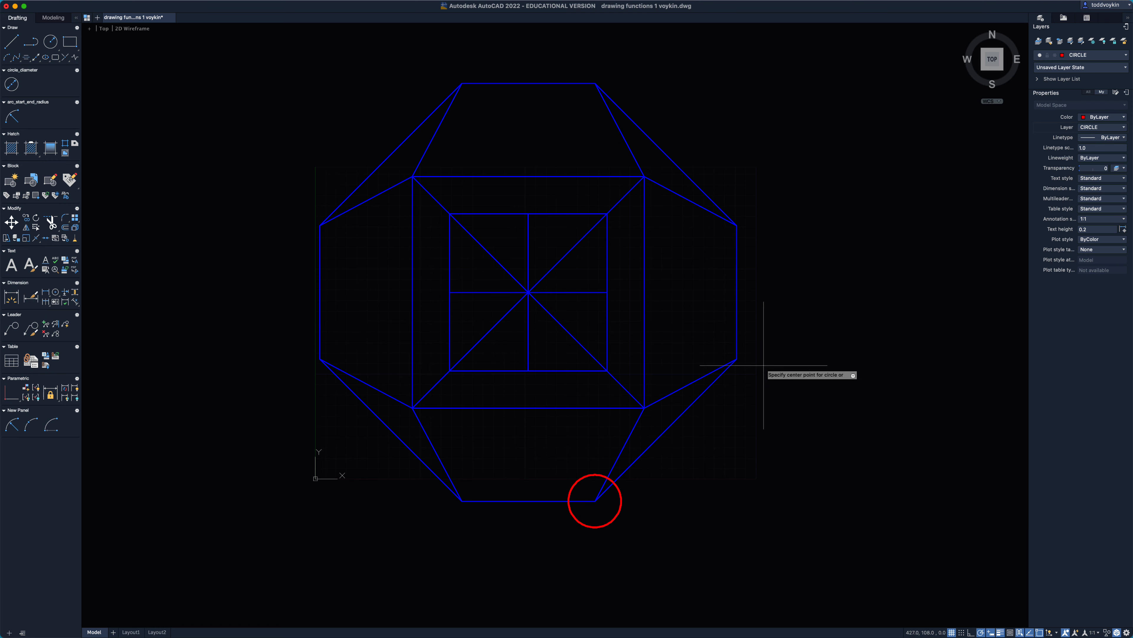
click(739, 359)
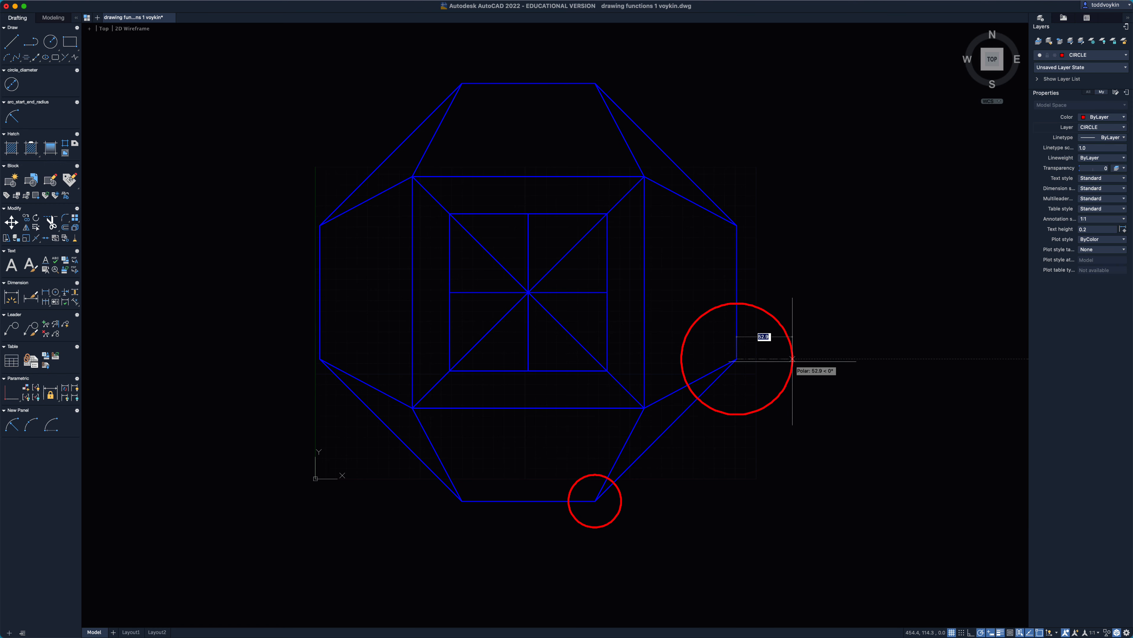
text(25)
key(Return)
key(Return)
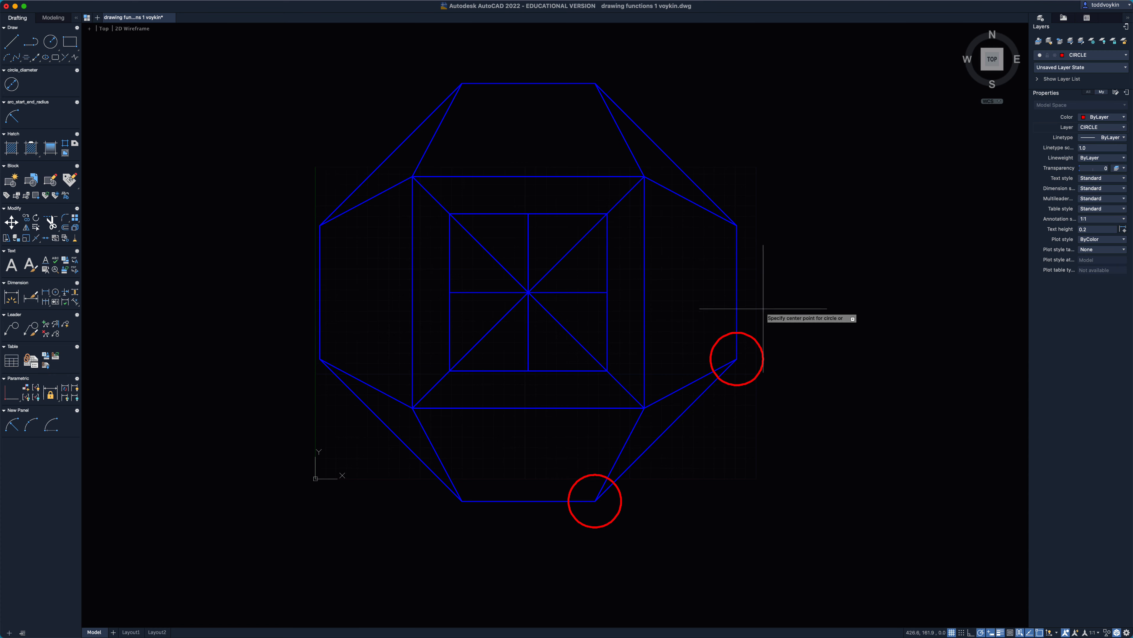
click(737, 225)
text(25)
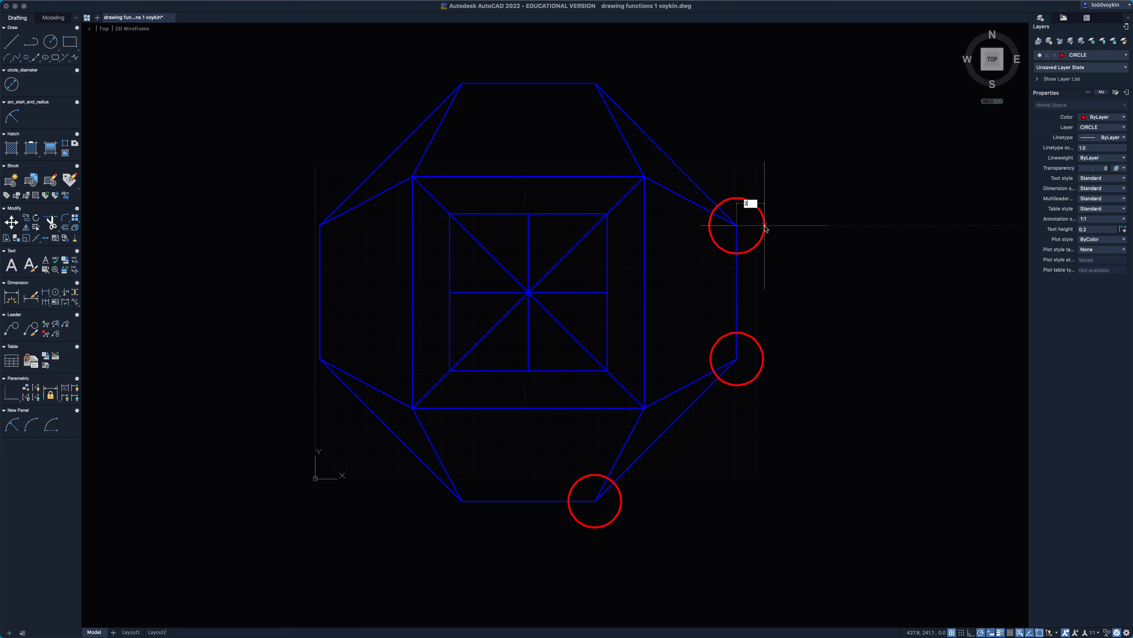
key(Return)
Step: Draw 25 mm radius circles centred on the top trapezoid's right and left outer corners
key(Return)
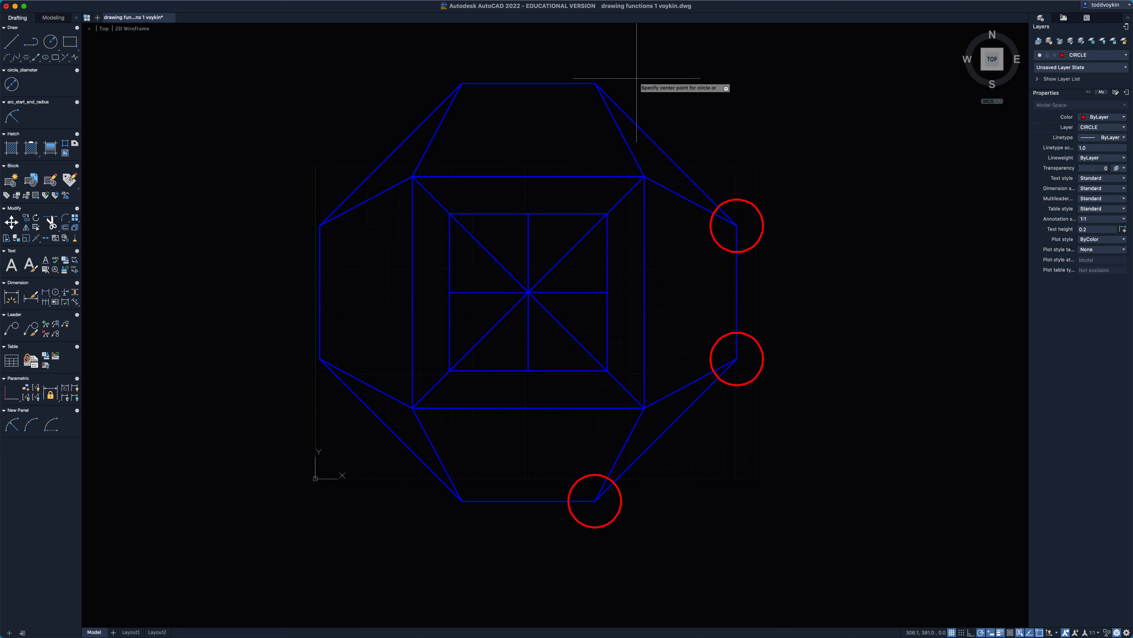
click(595, 84)
text(25)
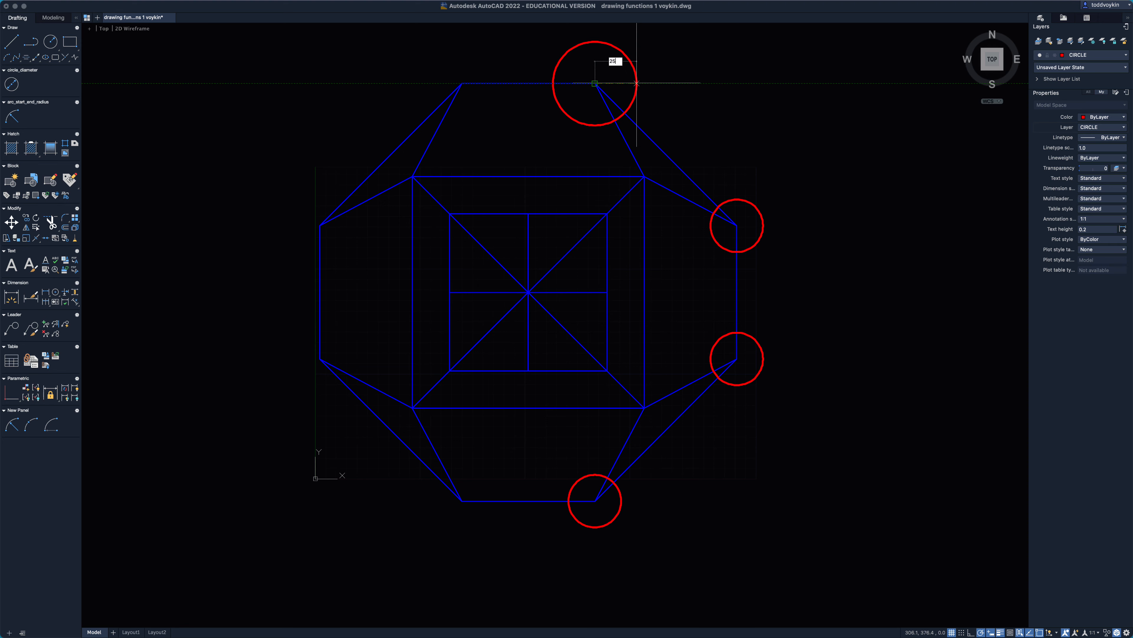
key(Return)
key(Return)
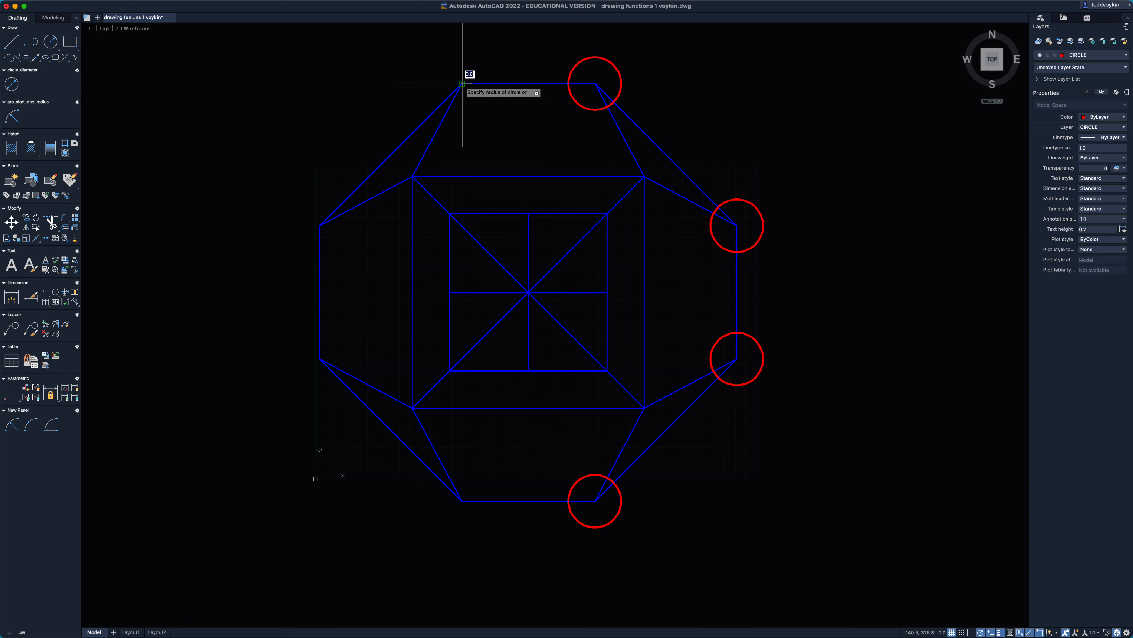
click(461, 83)
text(25)
key(Return)
Step: Draw 25 mm radius circles centred on the left trapezoid's upper and lower outer corners
key(Return)
click(319, 225)
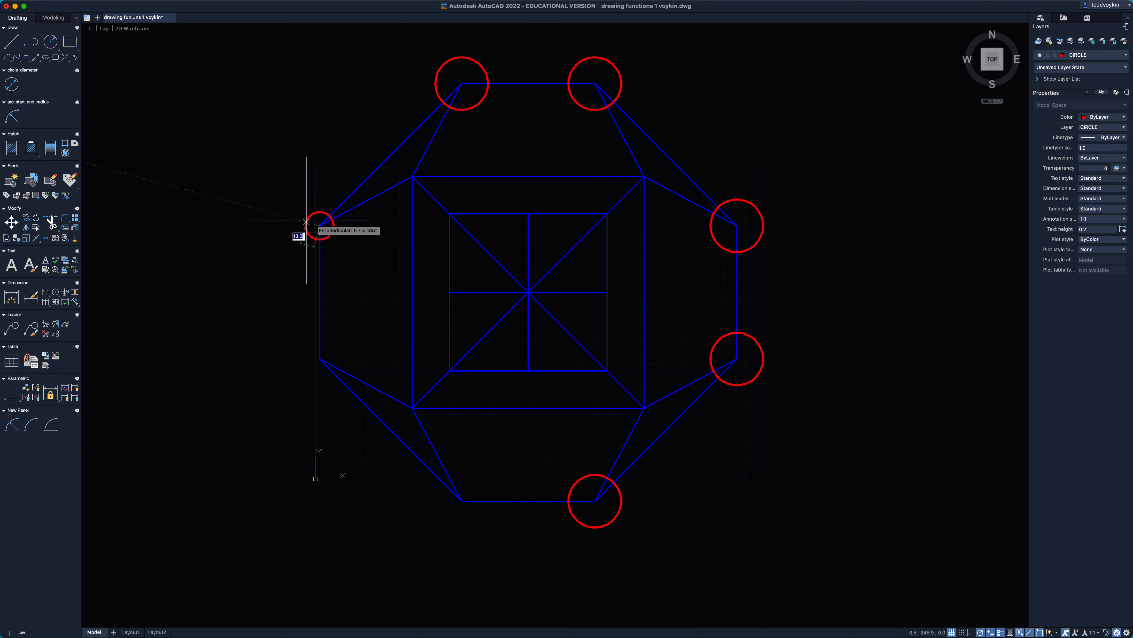
text(25)
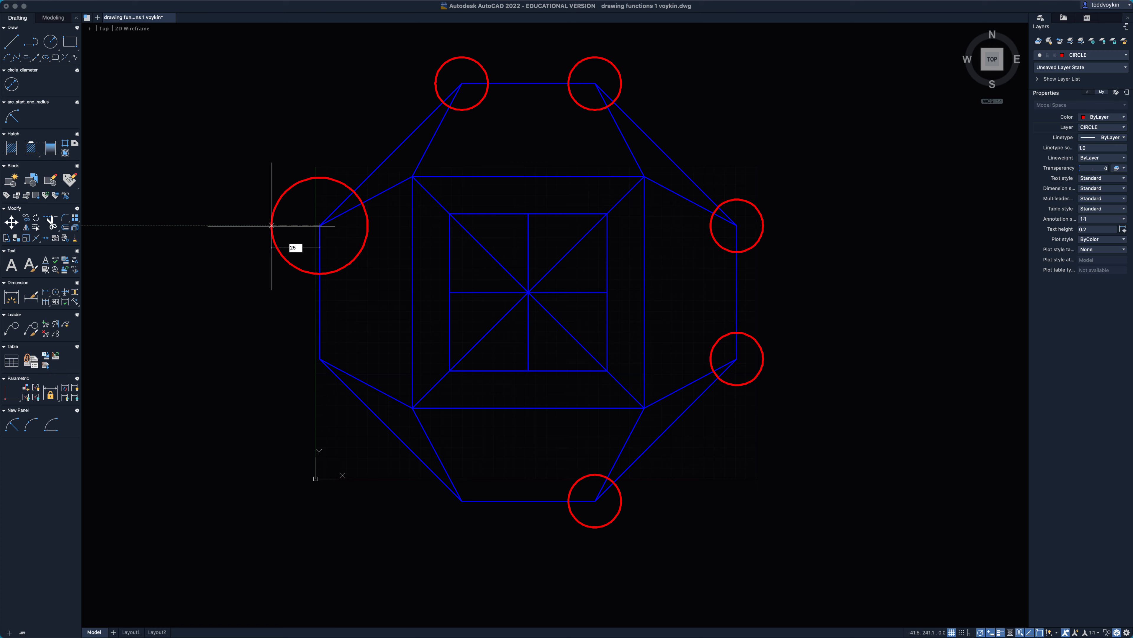
key(Return)
key(Return)
click(320, 359)
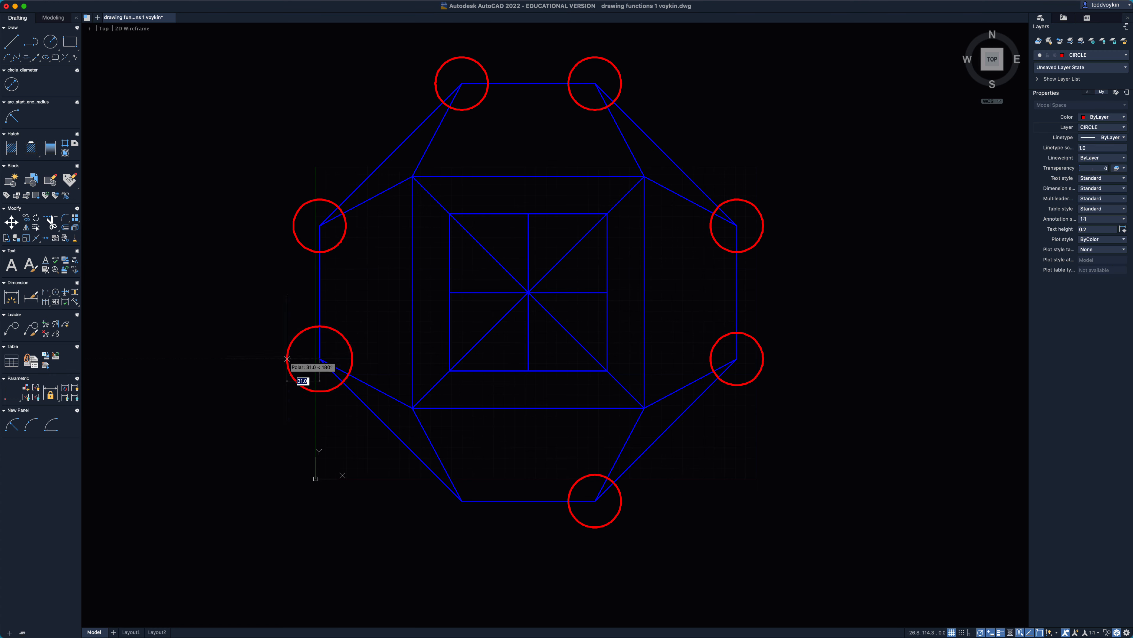
text(25)
key(Return)
Step: Draw a 25 mm radius circle centred on the bottom trapezoid's lower-left corner
key(Return)
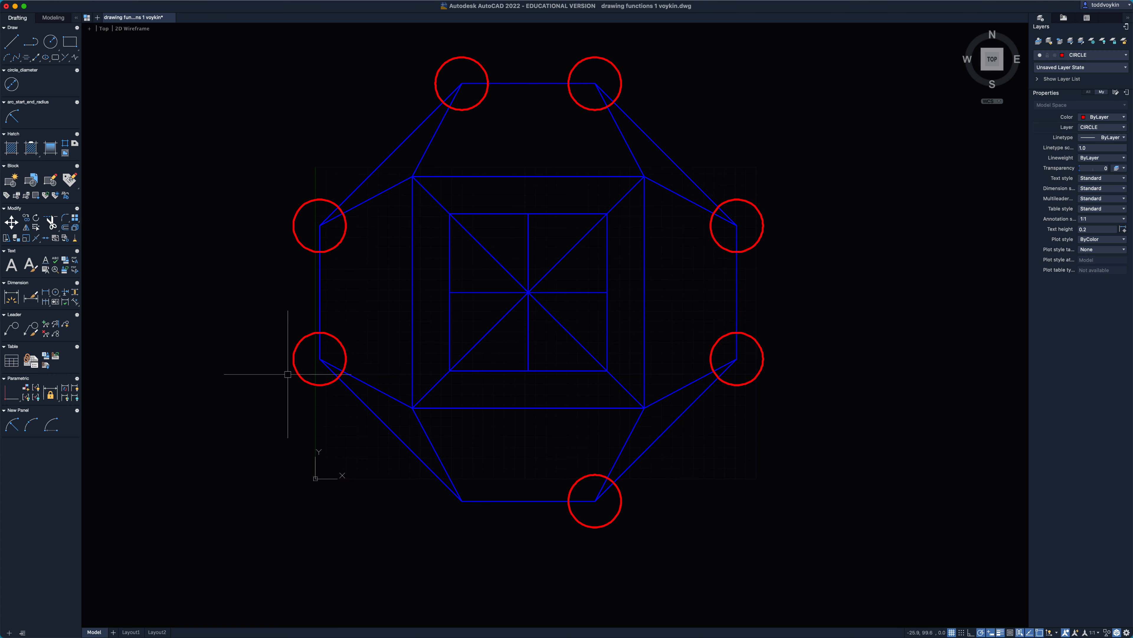
click(461, 501)
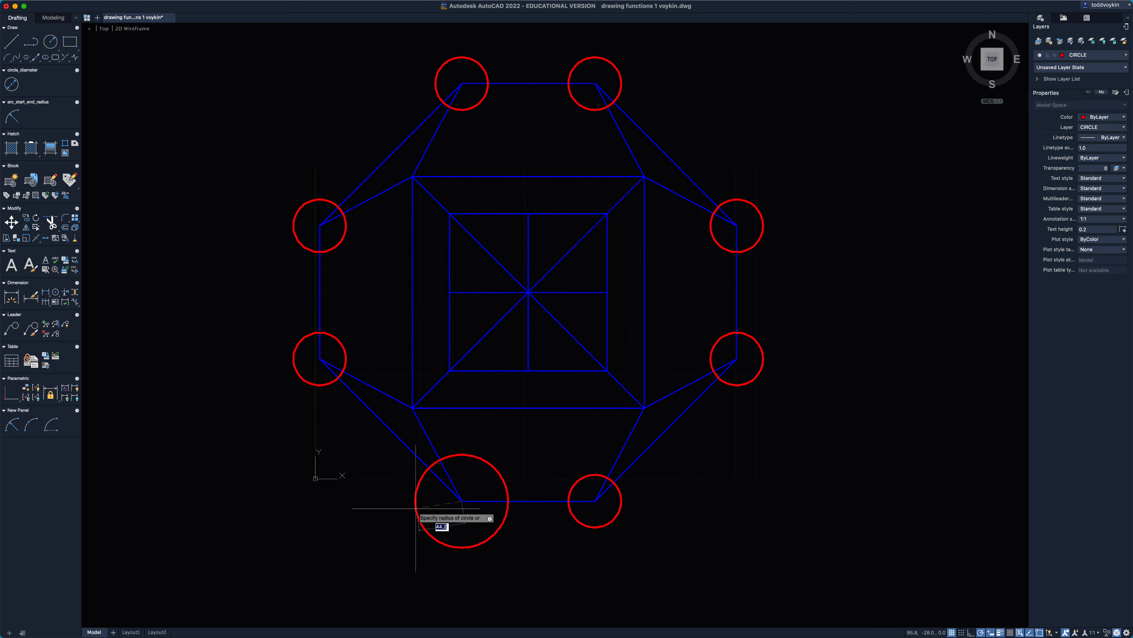
text(25)
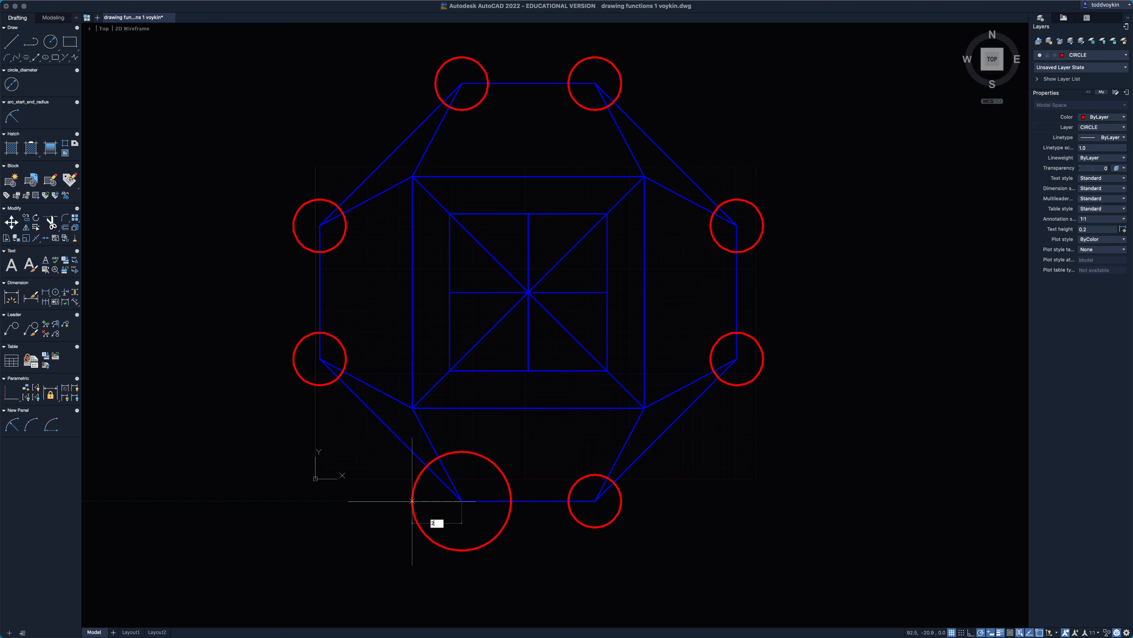
key(Return)
scroll(487, 459, down, 1)
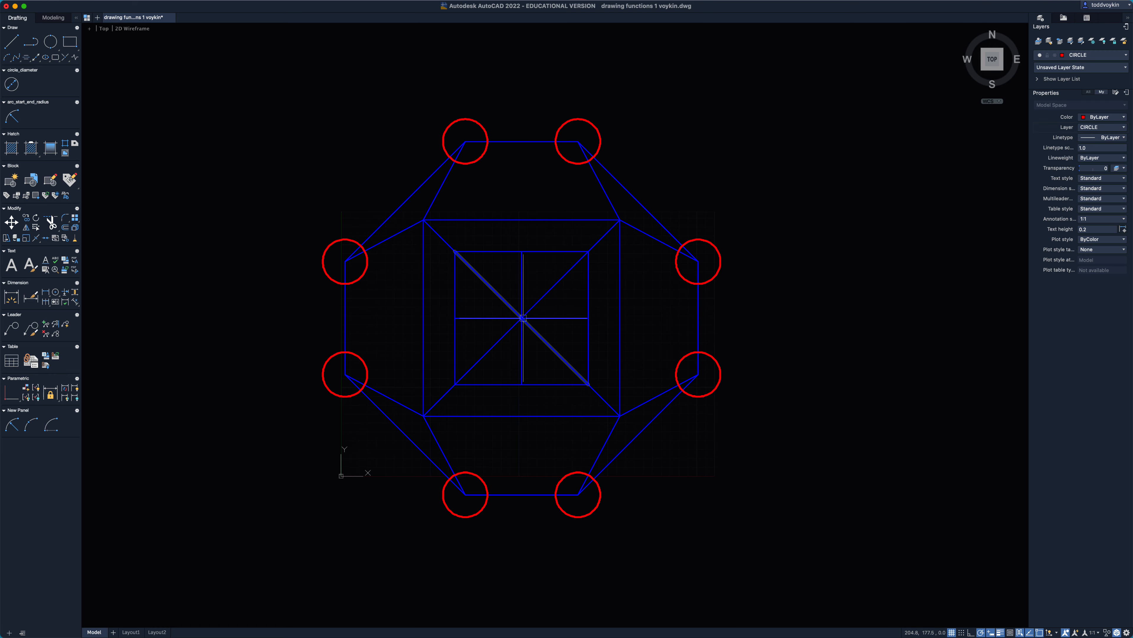
Step: Draw a 75 mm radius circle centred on the intersection of the inner square's diagonals
mouse_move(522, 319)
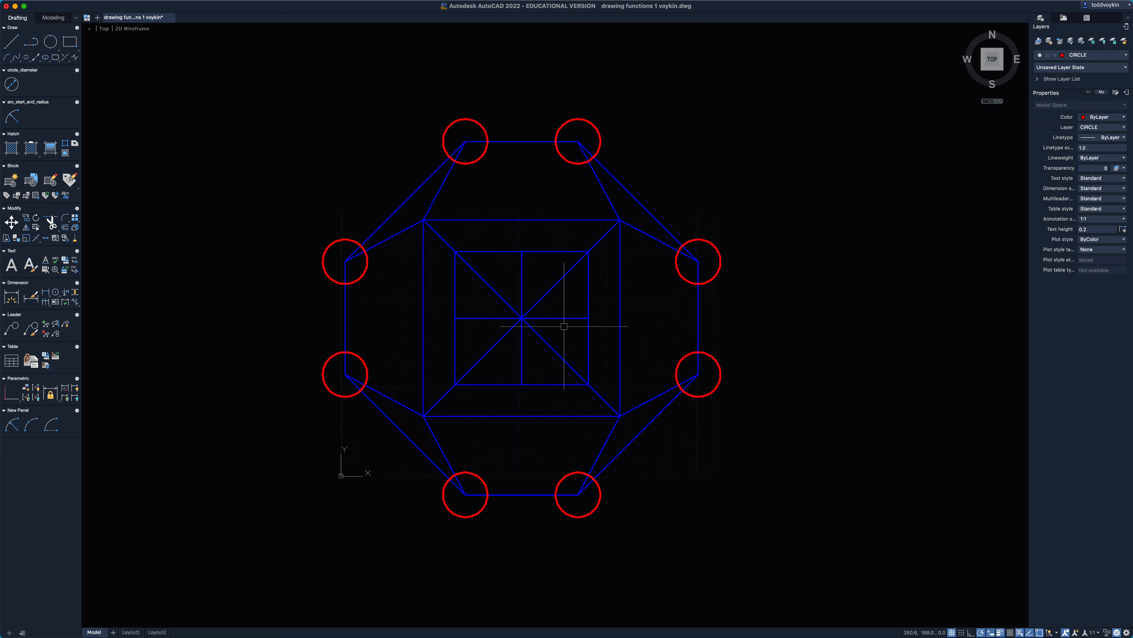
text(c)
key(Return)
click(521, 318)
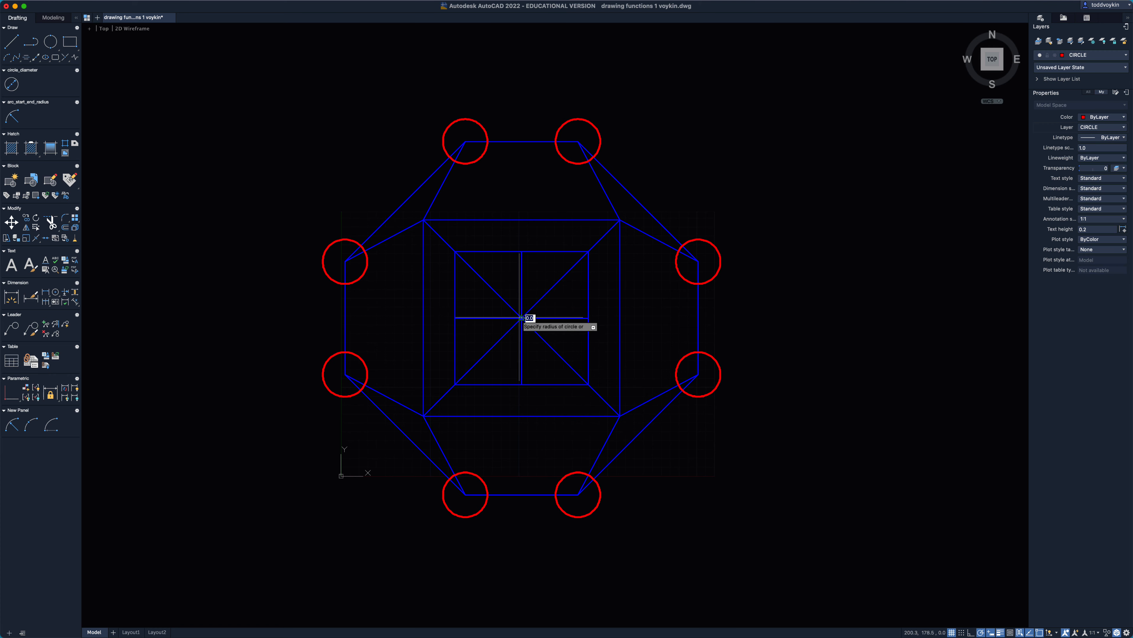
text(75)
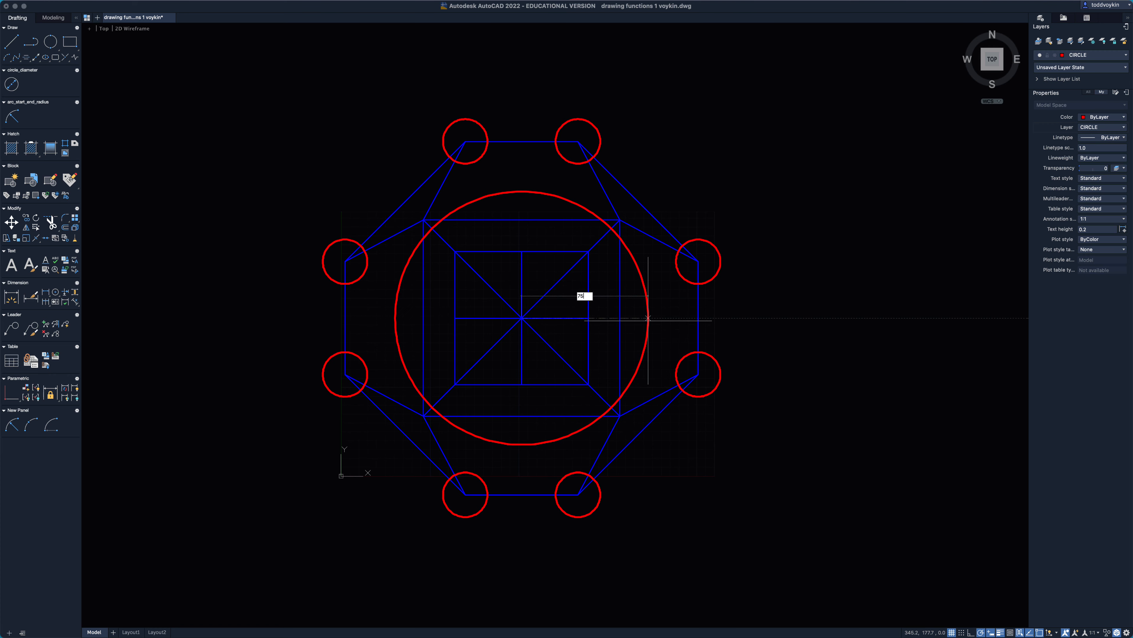
key(Return)
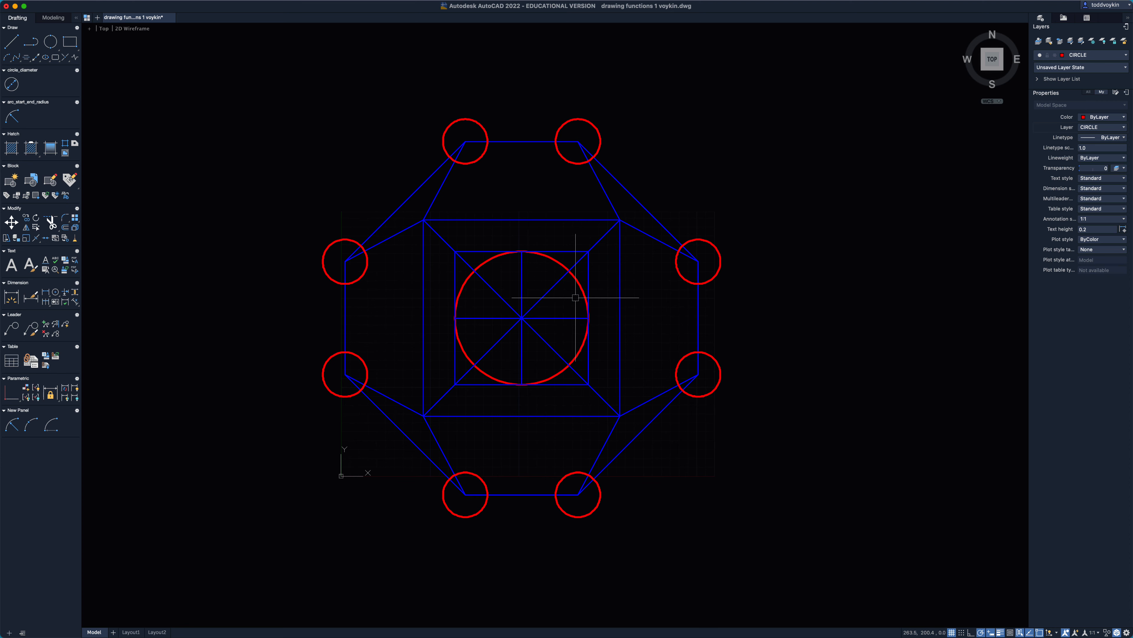
Step: Shrink the central circle to a 37.5 mm radius with its right quadrant grip
mouse_move(580, 291)
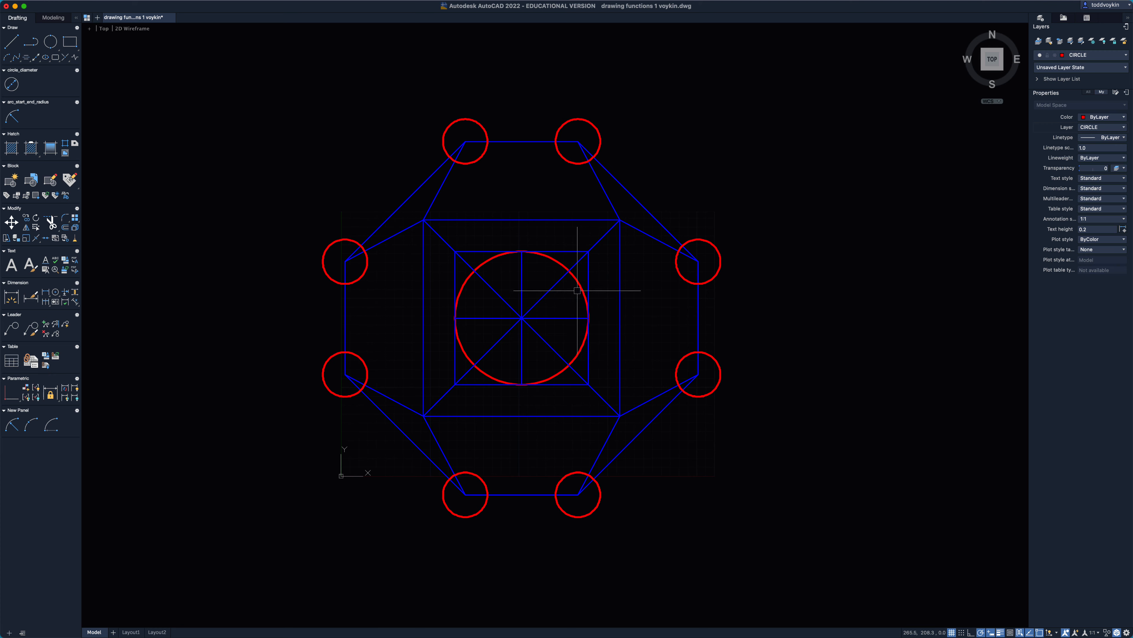
click(581, 294)
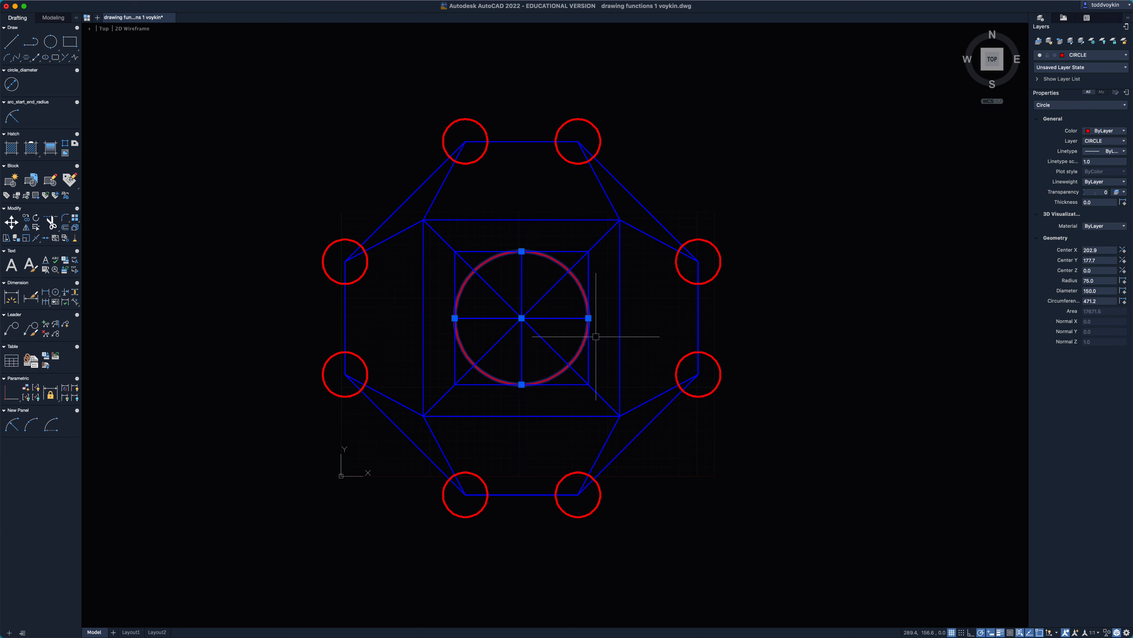
click(589, 318)
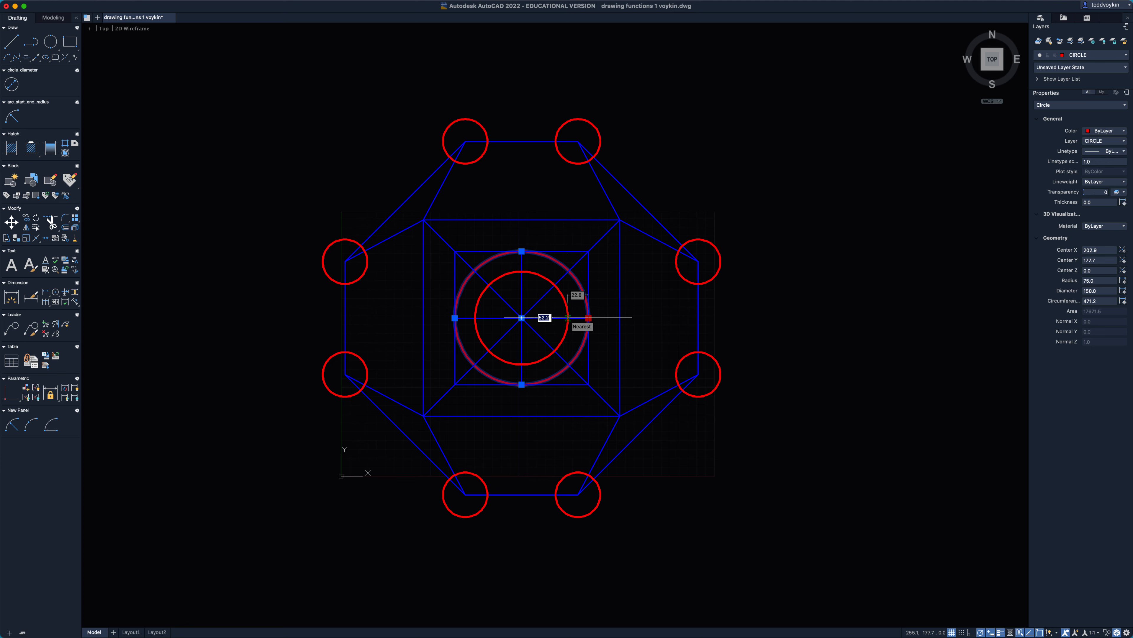
text(37.5)
key(Return)
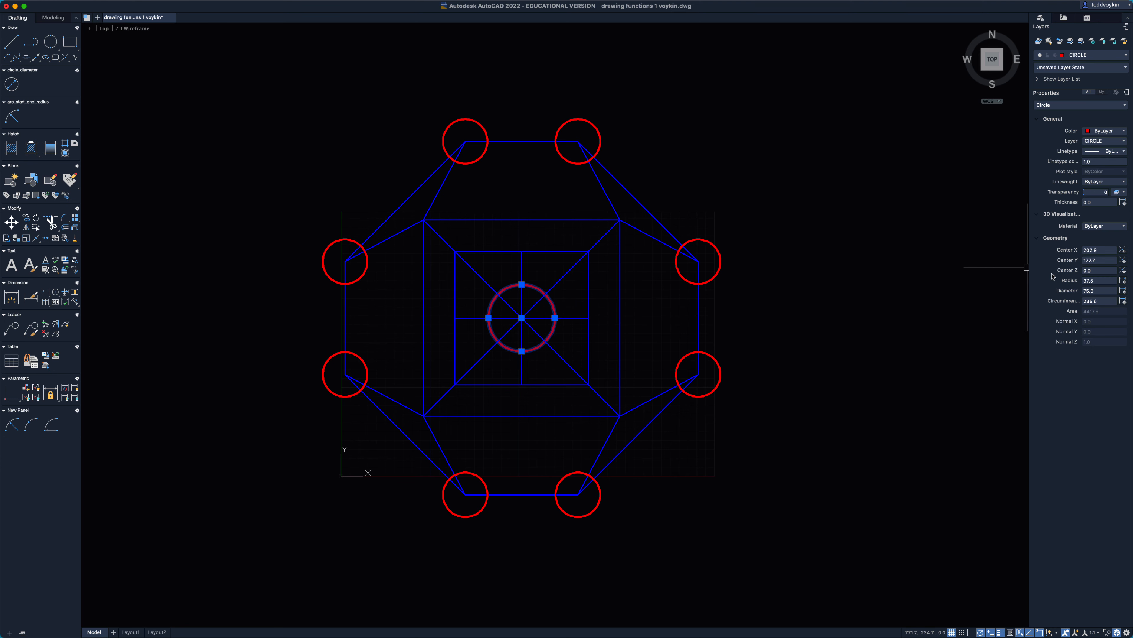
Step: Try radii of 50 mm and 75 mm in the central circle's geometry properties
click(1110, 280)
click(1103, 290)
click(1107, 301)
click(1109, 250)
click(1108, 260)
key(Return)
click(1100, 282)
text(50)
key(Return)
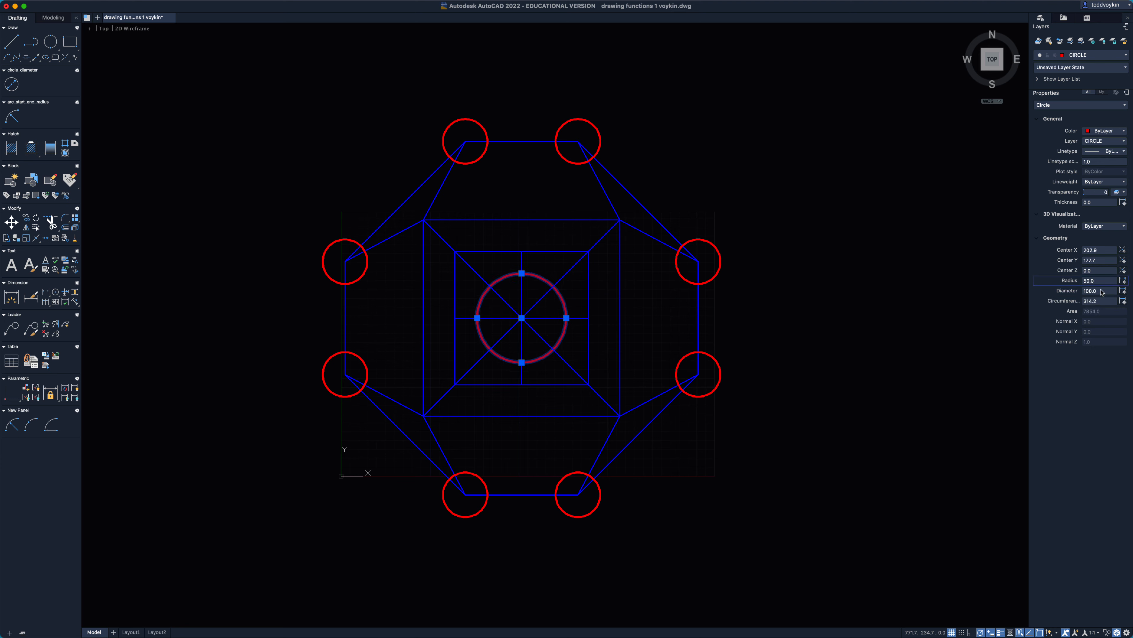
click(1100, 281)
text(75)
key(Return)
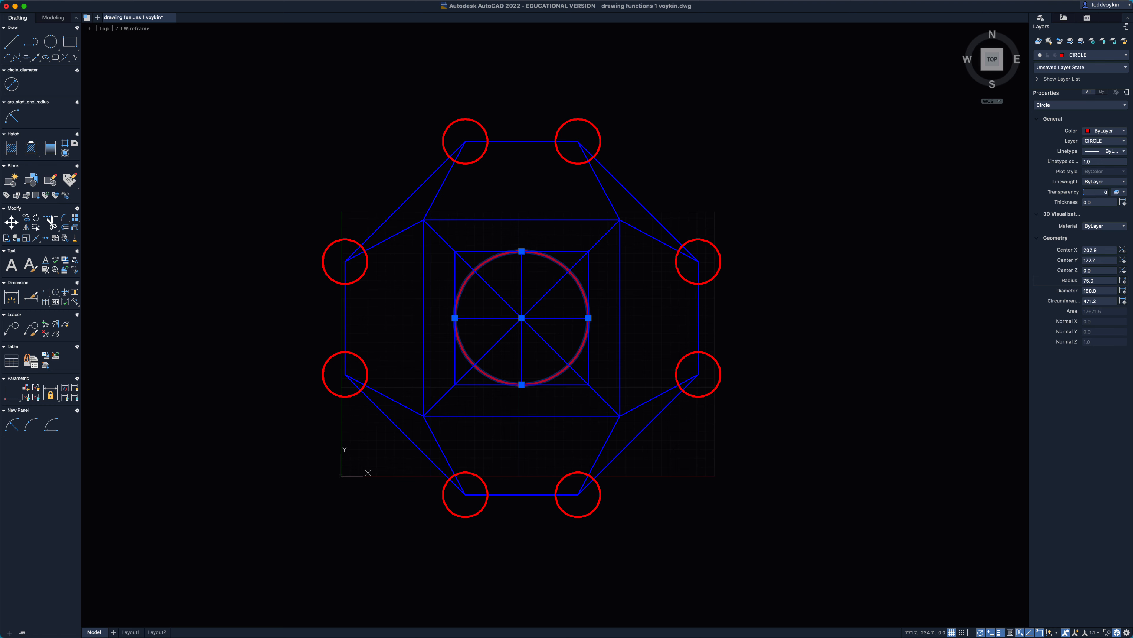
Step: Set the central circle's radius property to 37.5 mm and clear the selection
click(1099, 280)
text(37.5)
key(Return)
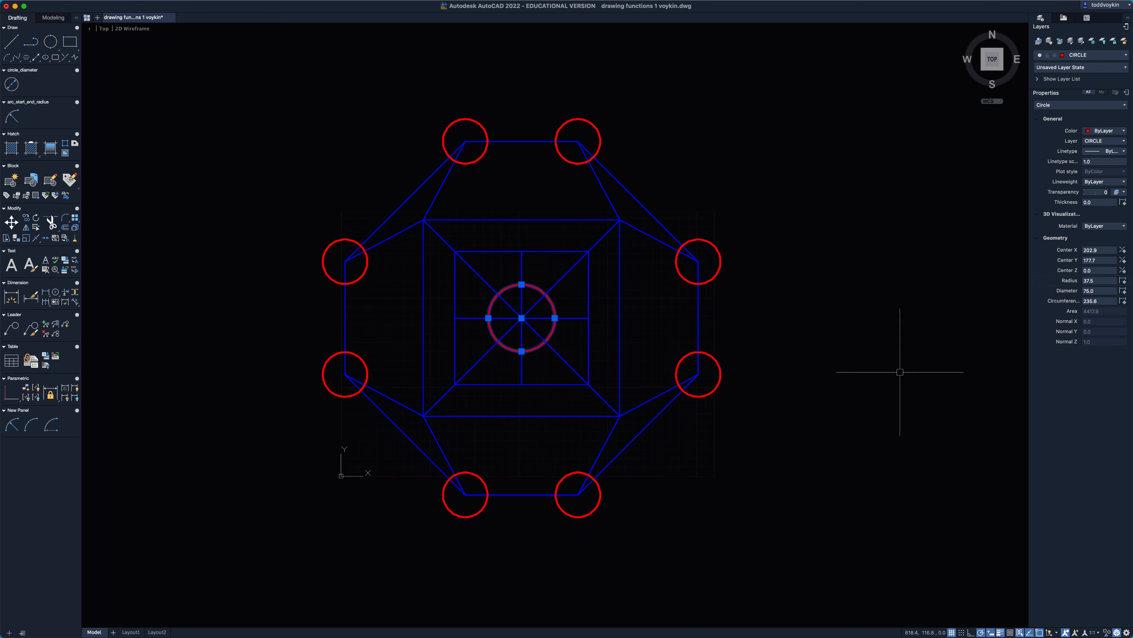
key(Escape)
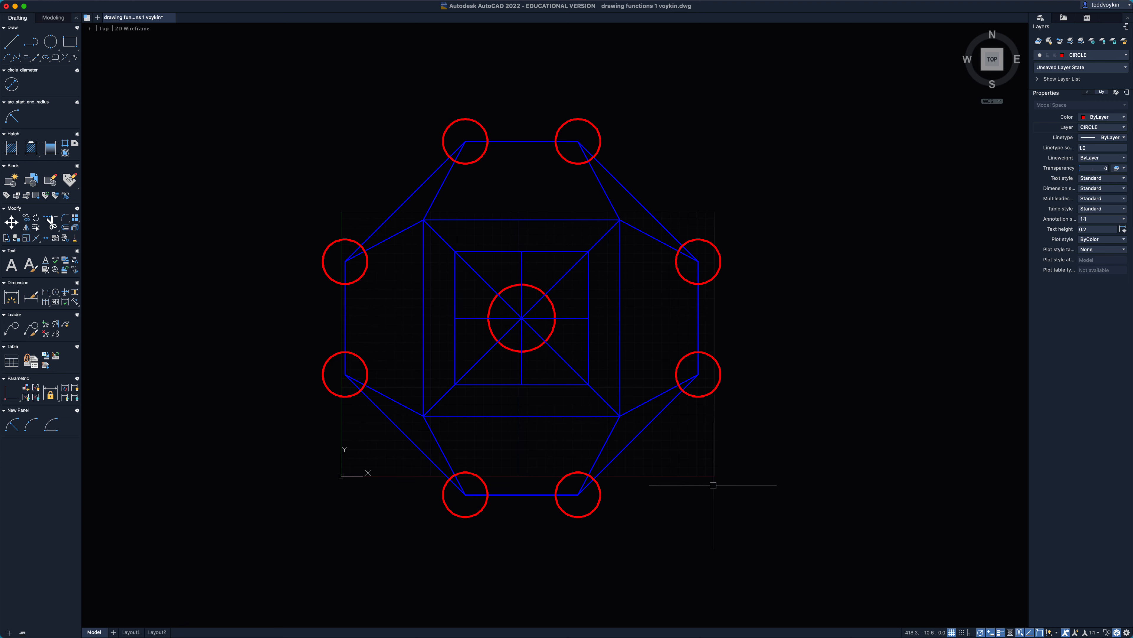
Step: Draw a 90 mm radius circle below the figure, tangent to the two bottom corner circles, with Circle Tan, Tan, Radius
middle_drag(713, 481, 724, 307)
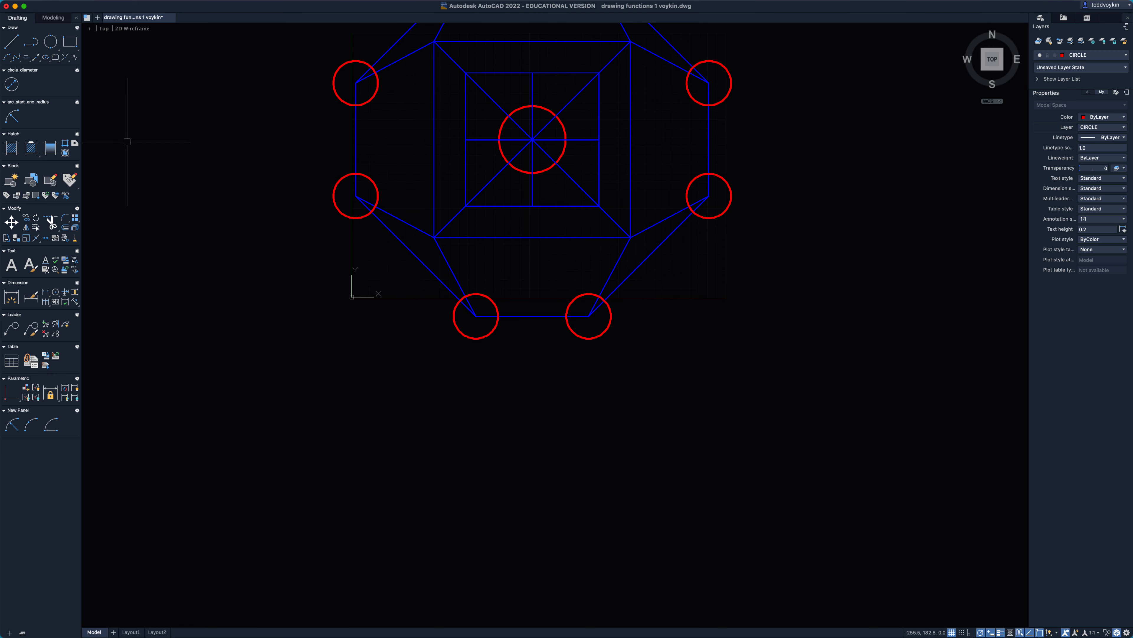
click(52, 44)
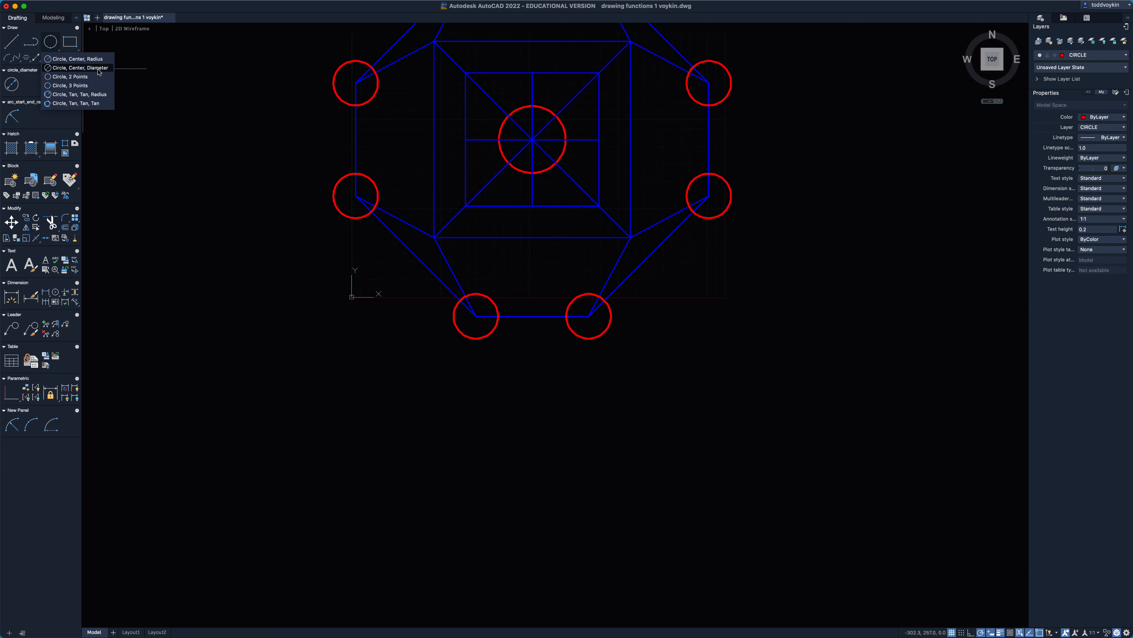
click(104, 103)
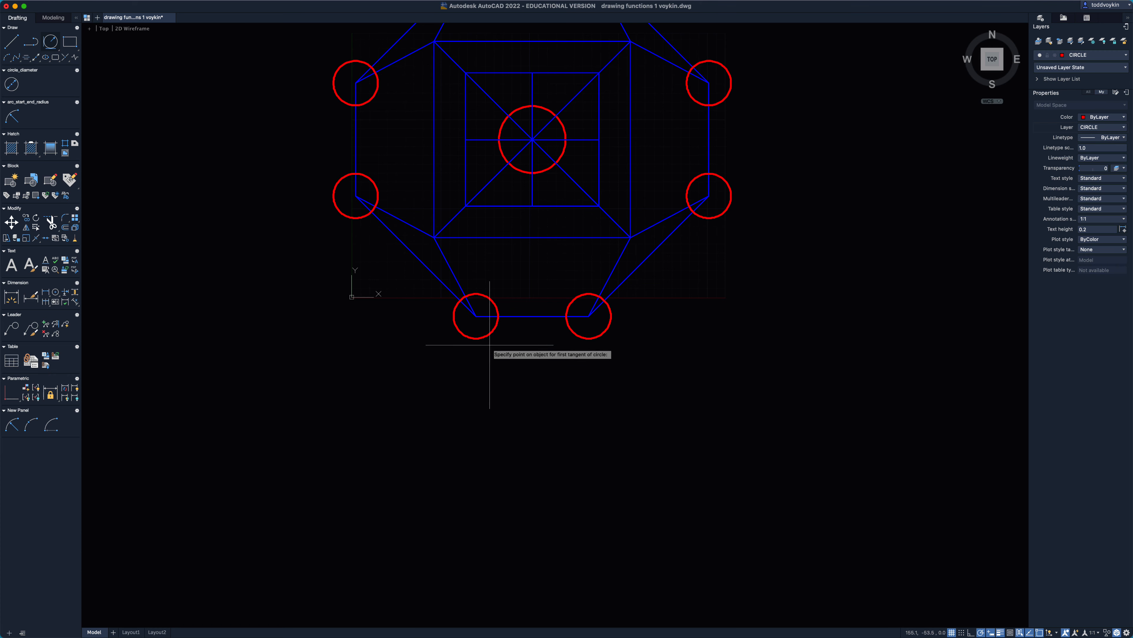
click(490, 335)
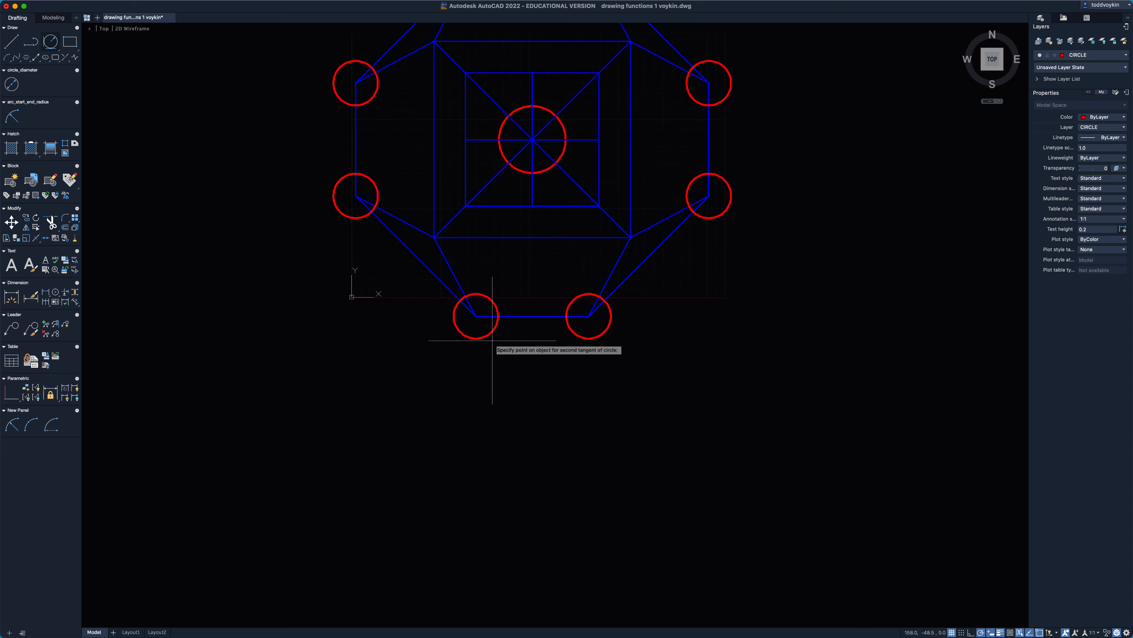
click(576, 332)
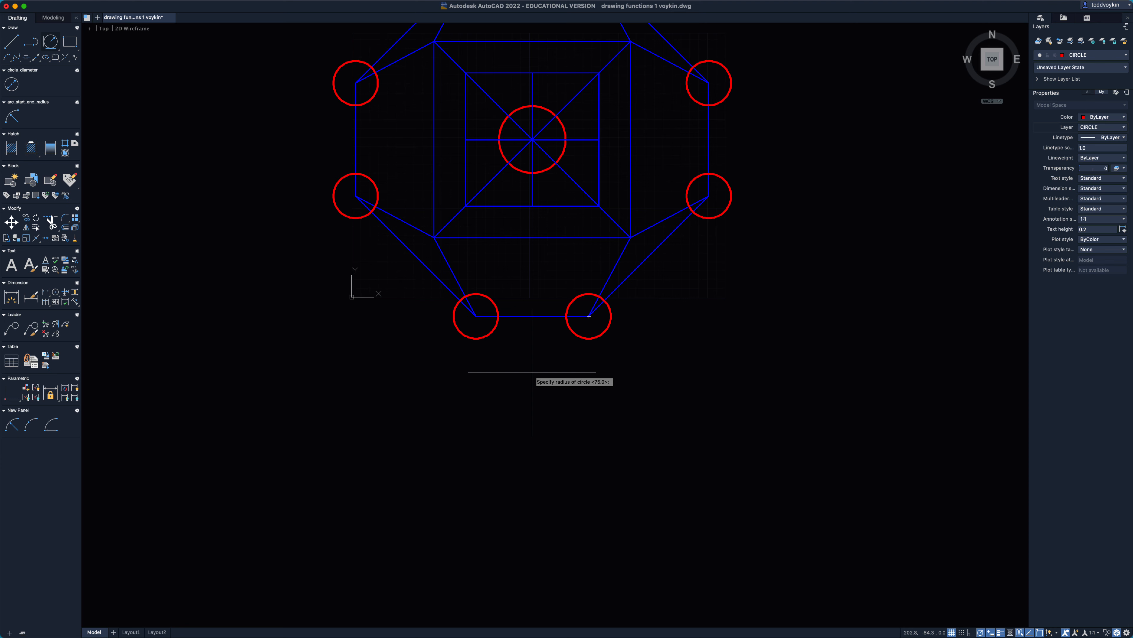
text(90)
key(Return)
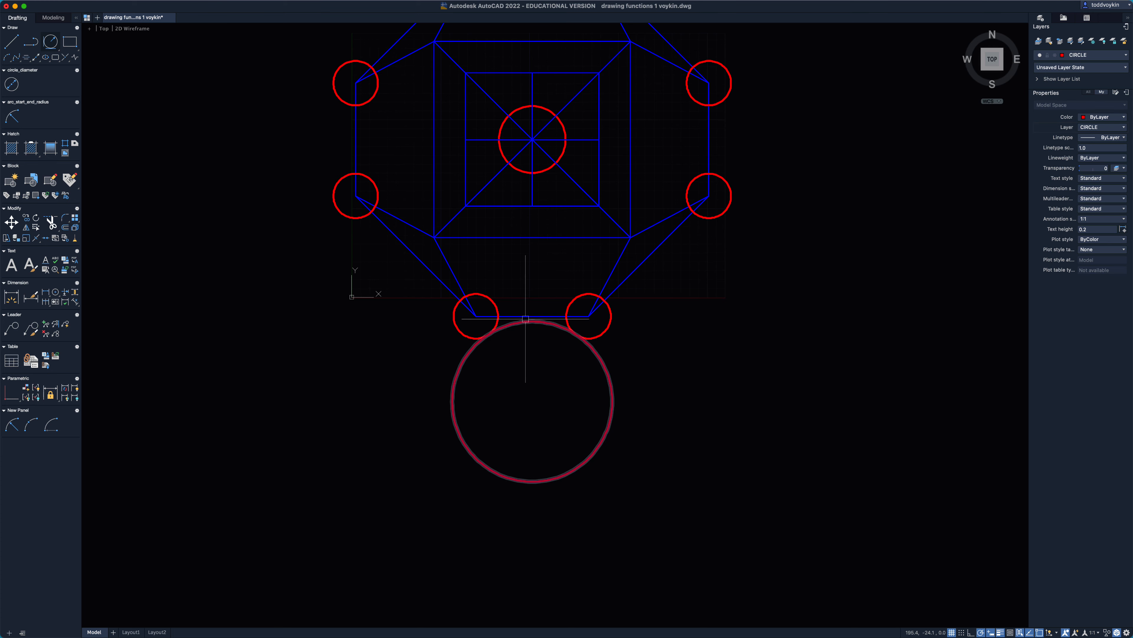
scroll(528, 333, down, 1)
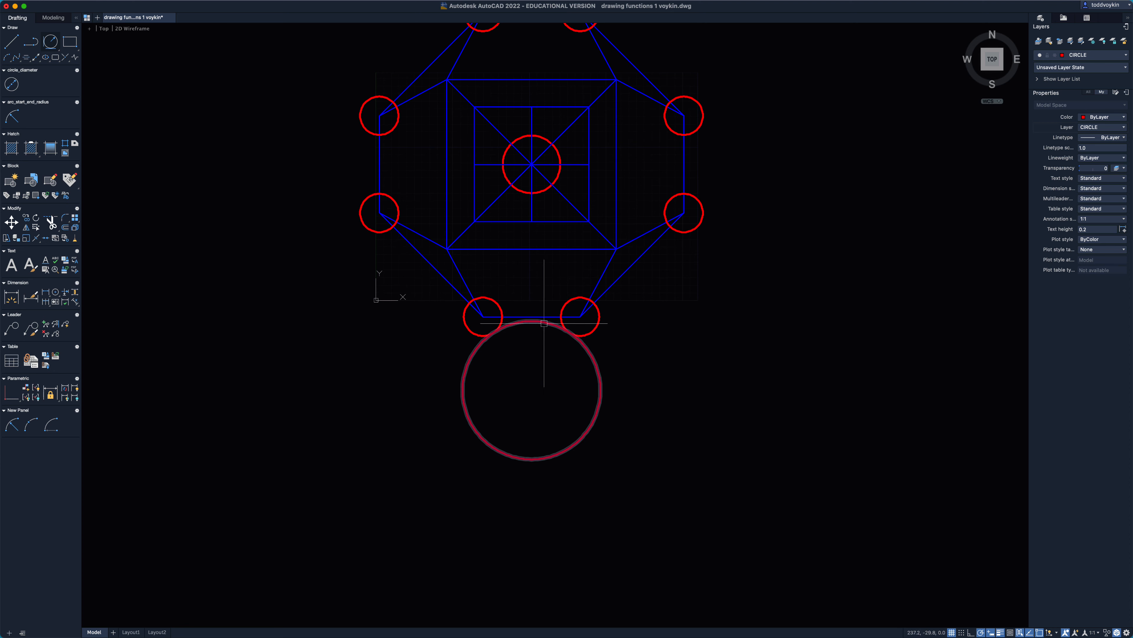
click(563, 314)
click(502, 316)
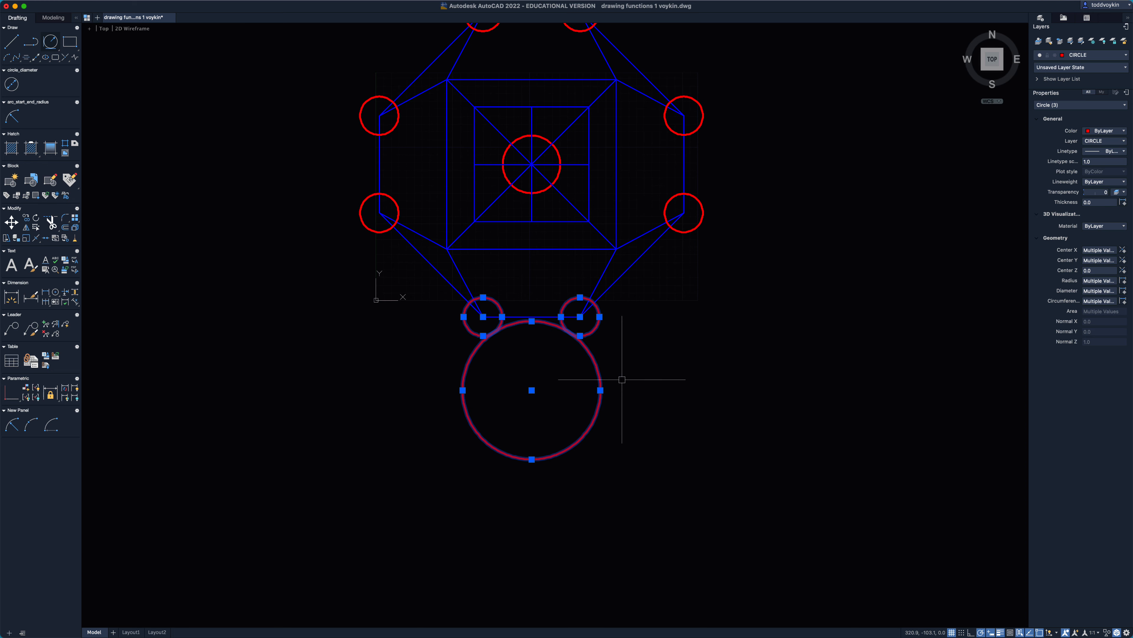
key(Escape)
Step: Draw a 90 mm radius circle outside the figure, tangent to the two right corner circles
middle_drag(627, 375, 622, 518)
scroll(621, 518, down, 1)
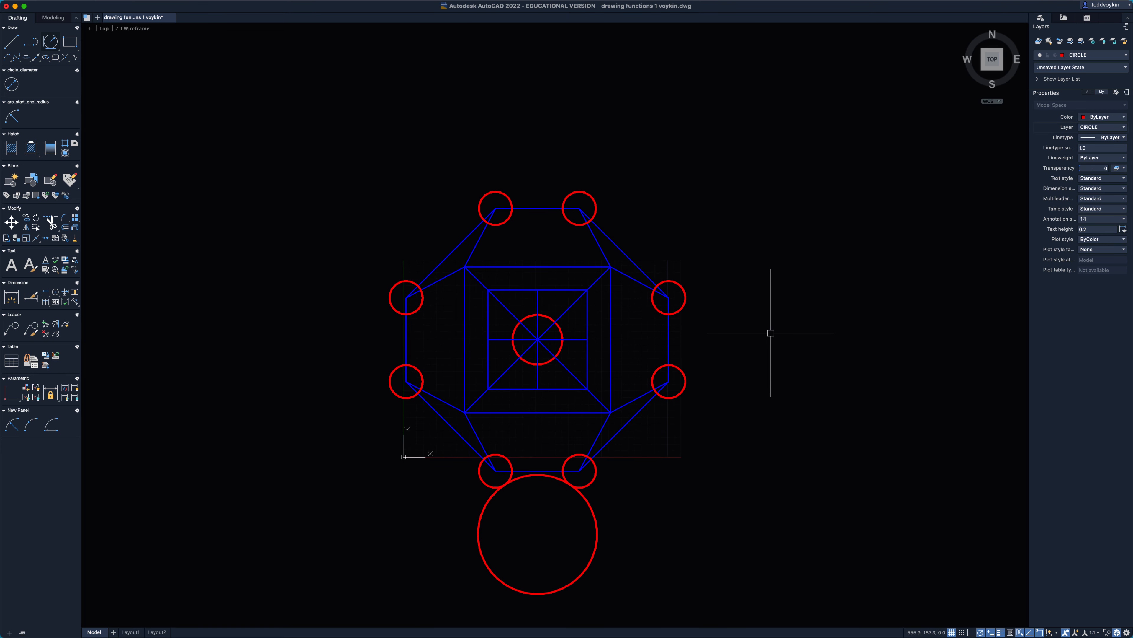
key(space)
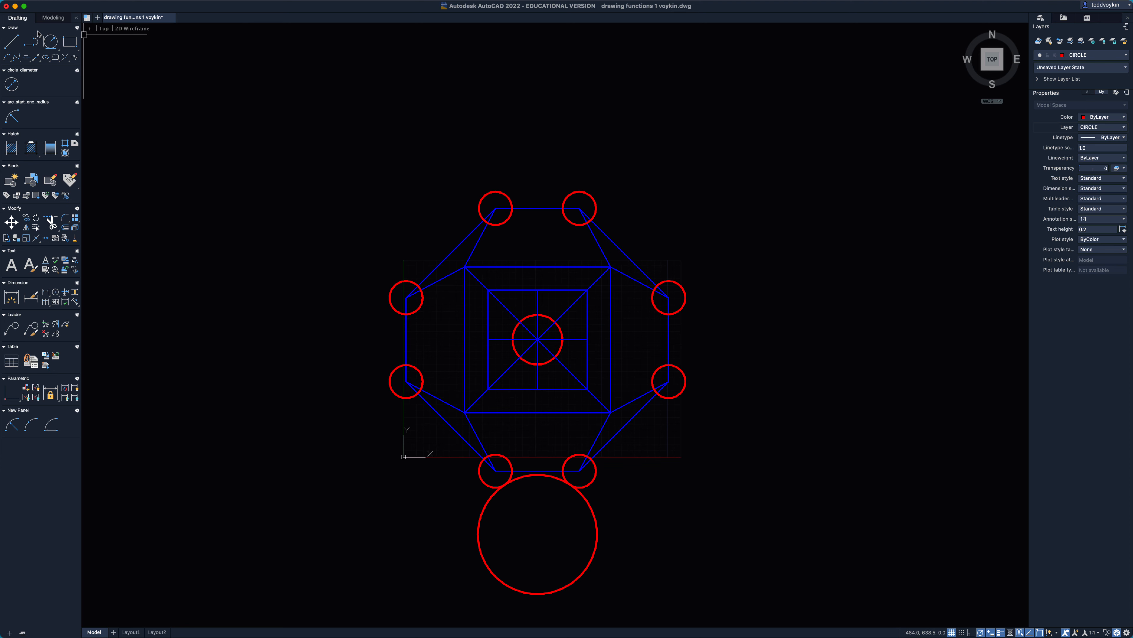
click(51, 42)
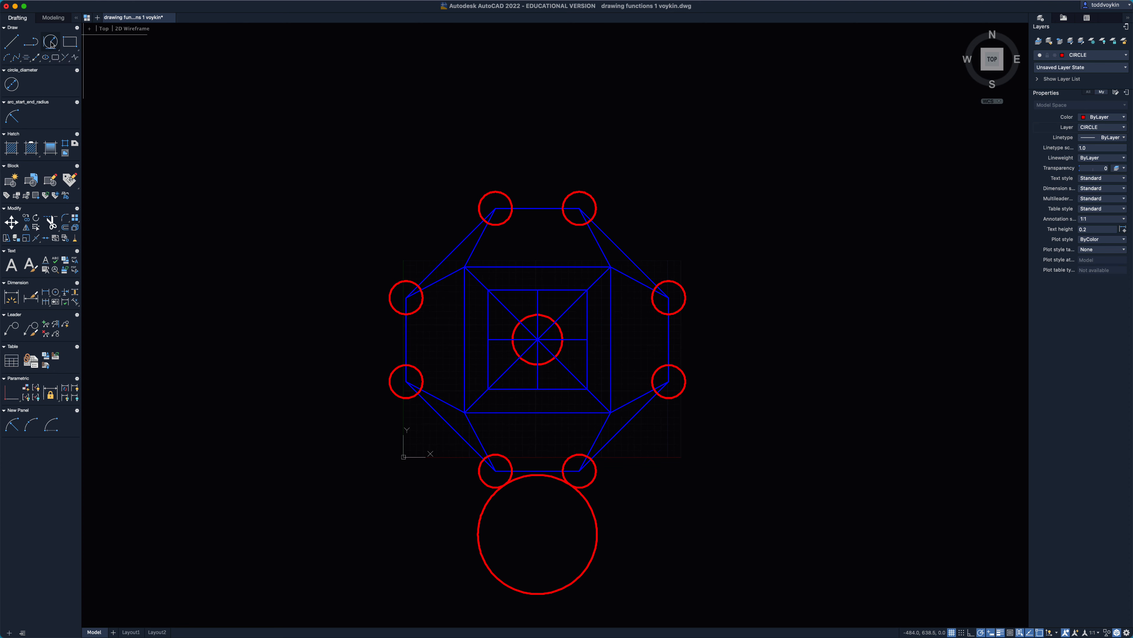
click(680, 364)
click(679, 316)
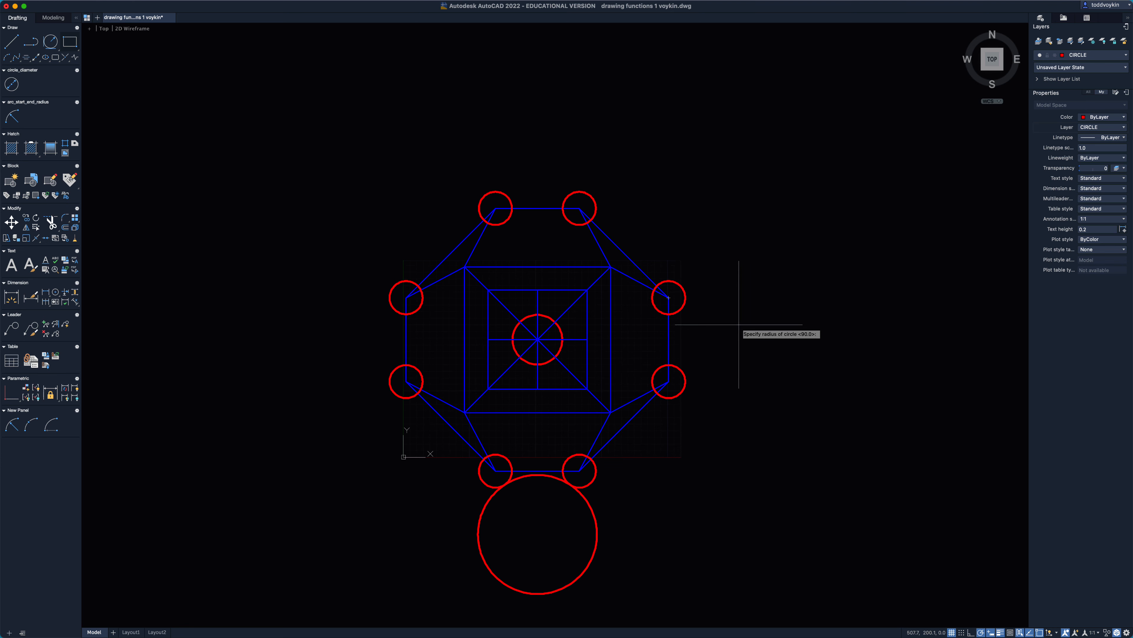
key(Return)
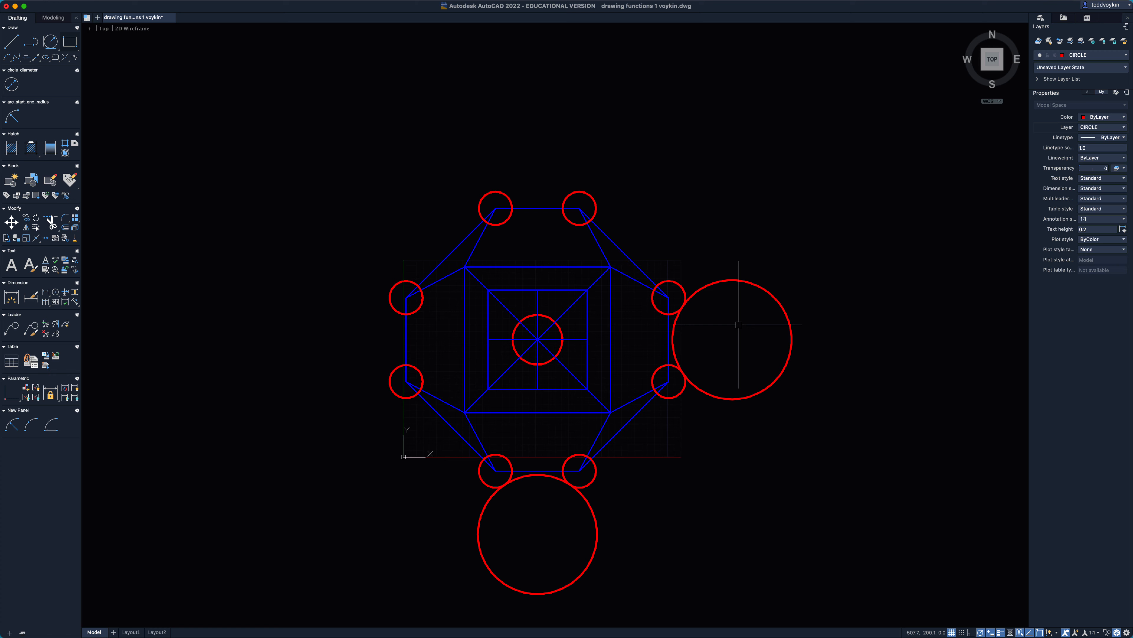
Step: Draw 90 mm radius circles outside the figure, one tangent to the two top corner circles and one tangent to the two left ones
click(50, 41)
click(507, 197)
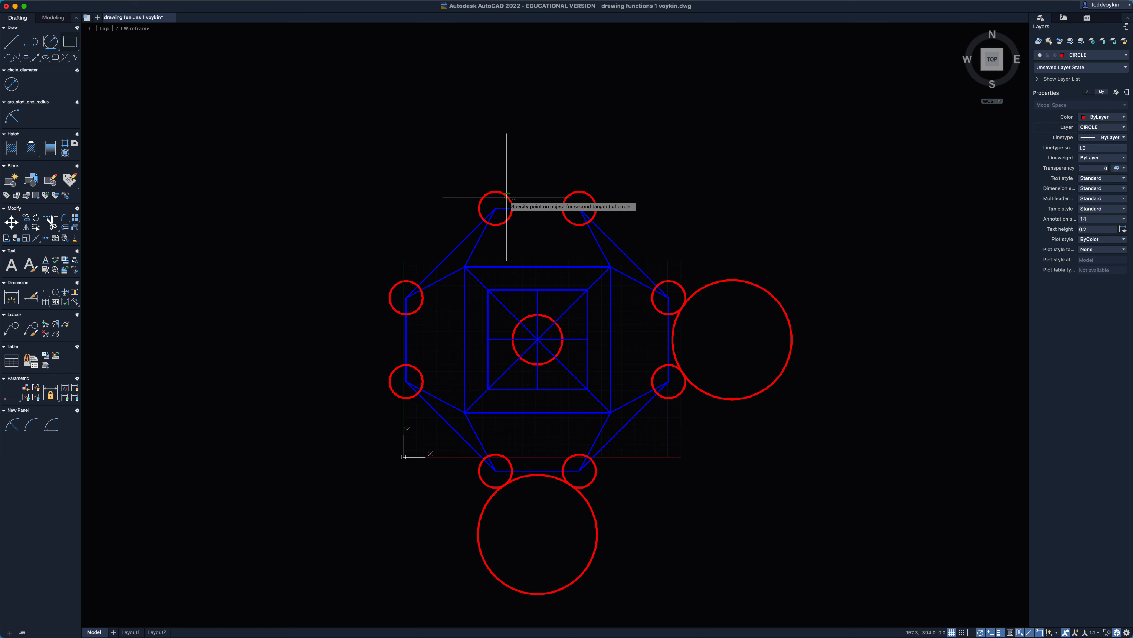
click(564, 200)
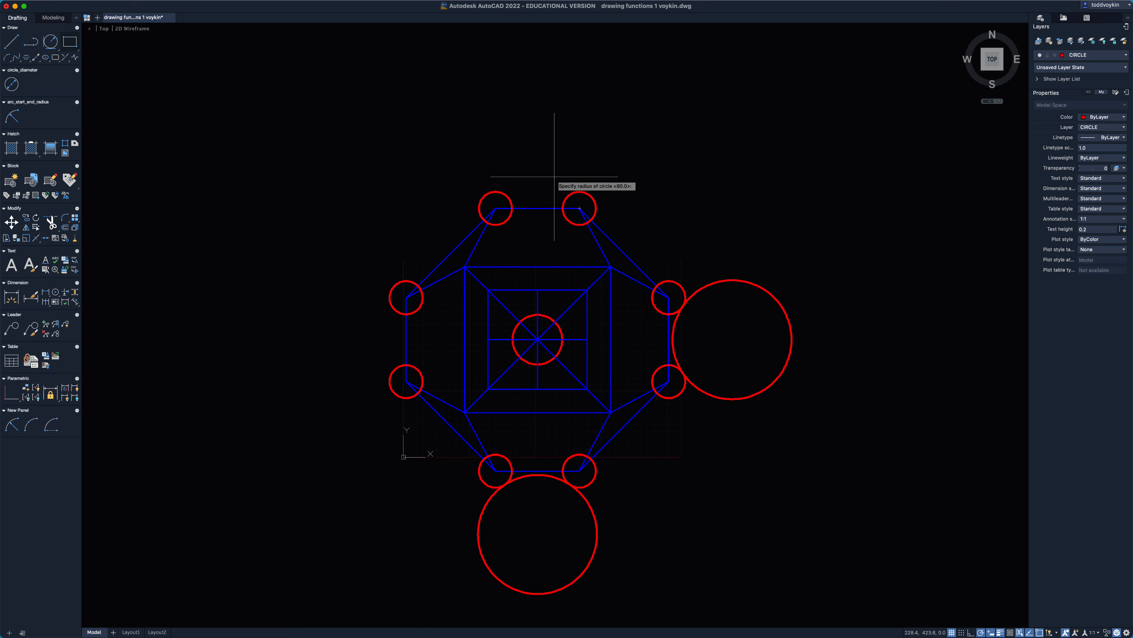
key(Return)
click(50, 42)
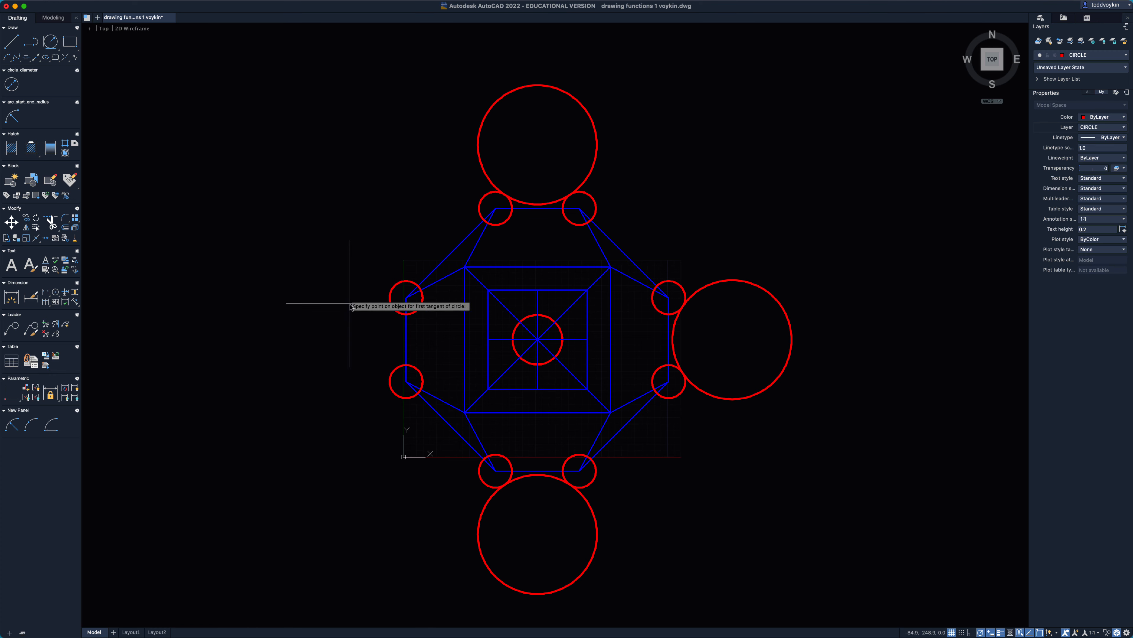
click(390, 309)
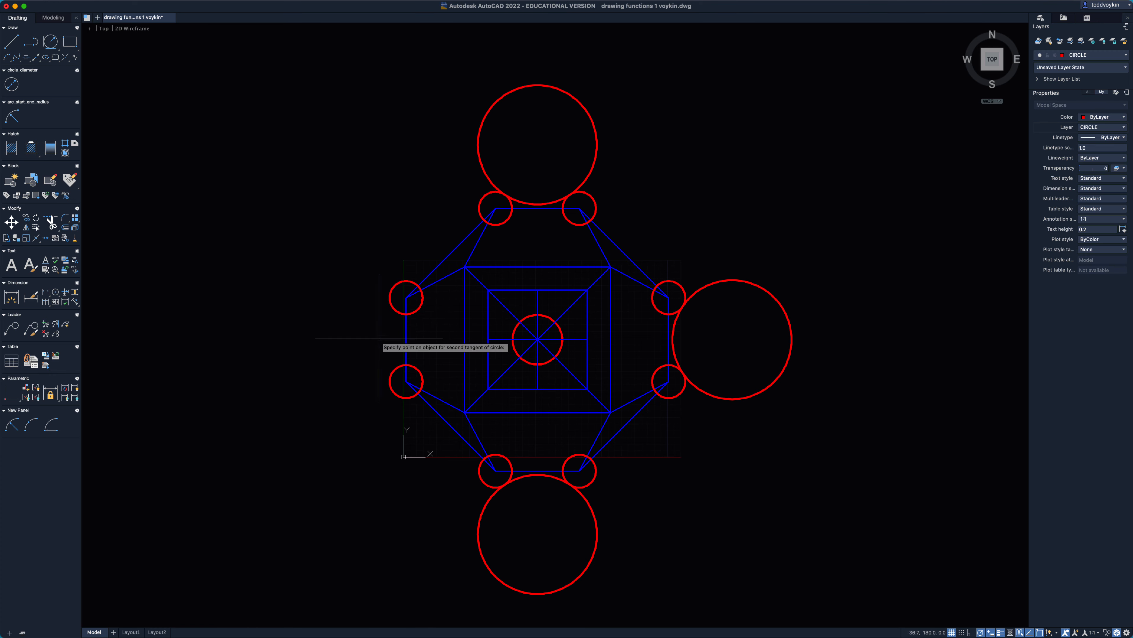
click(393, 368)
key(Return)
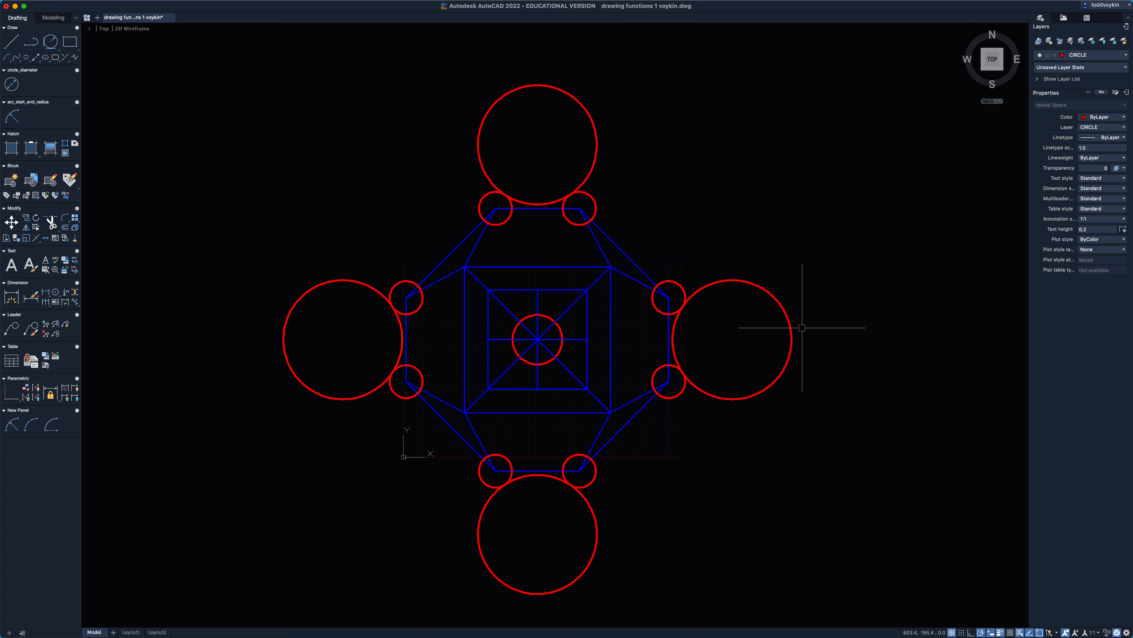
Step: Draw a large circle centred on the figure, with its radius reaching the outer quadrant of the right 90 mm circle
text(c)
key(Return)
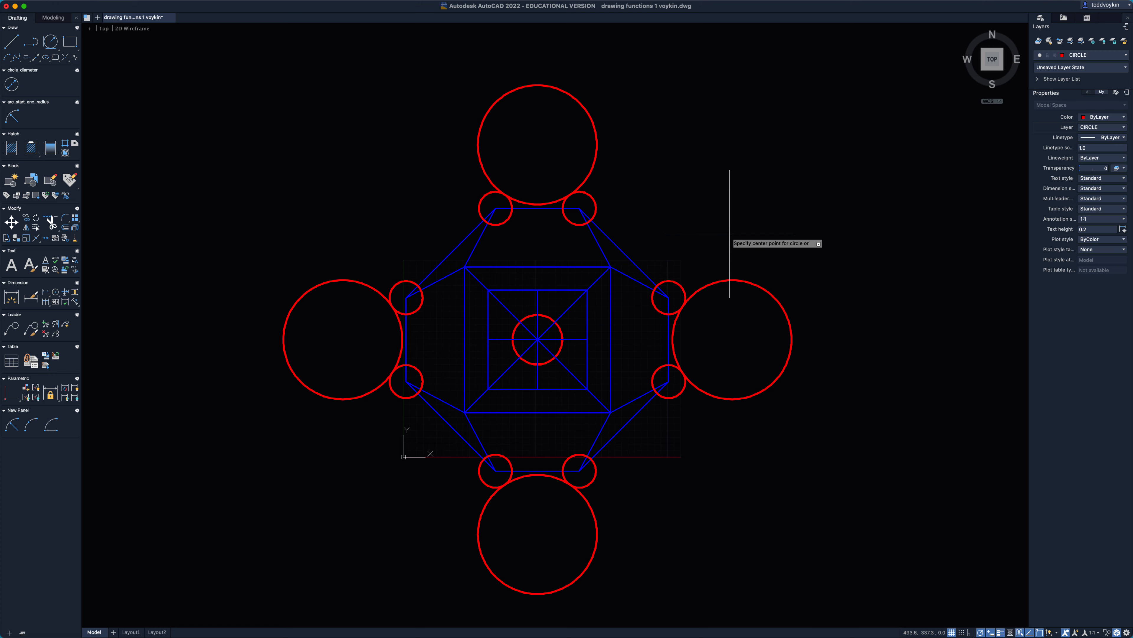
click(537, 339)
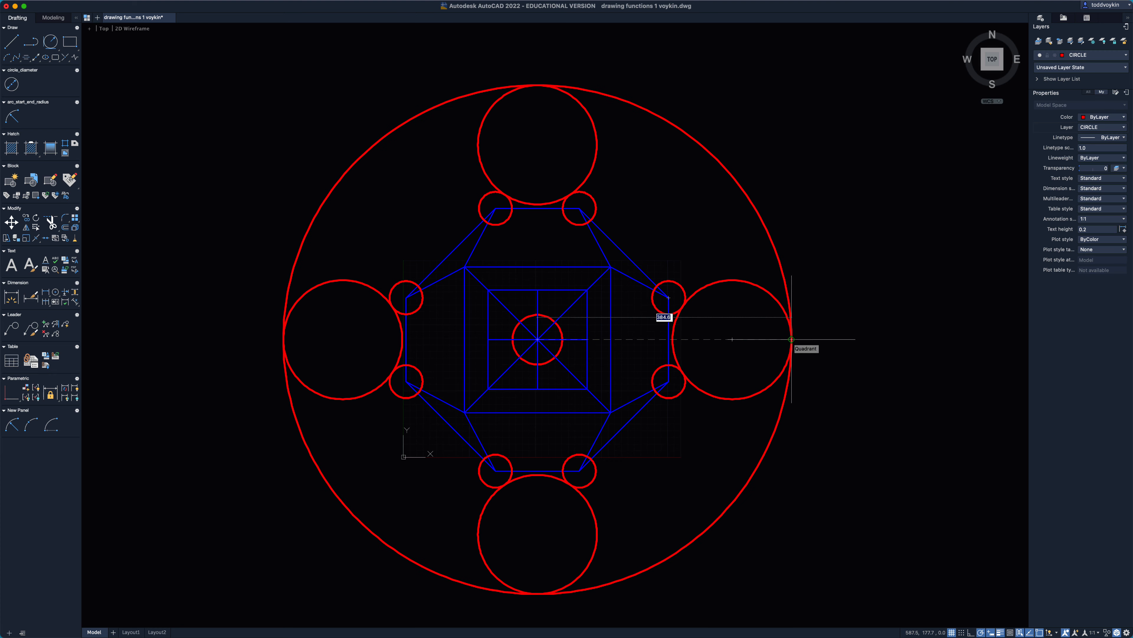
click(791, 339)
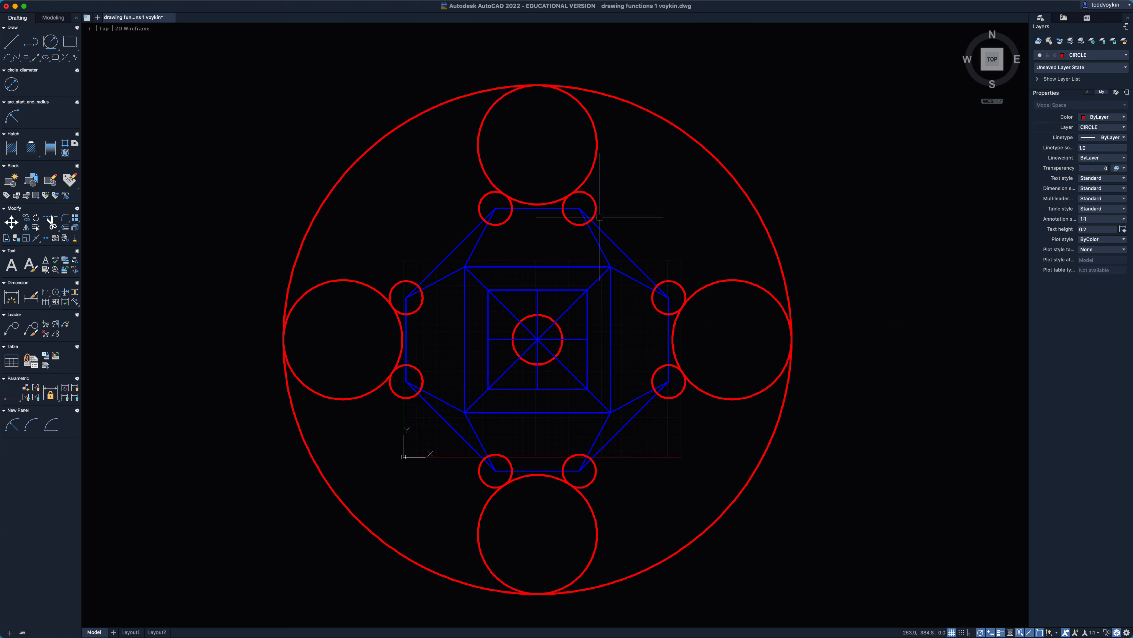
Step: Draw a two-point circle with its diameter running between the centres of the left and right 90 mm radius circles
click(51, 43)
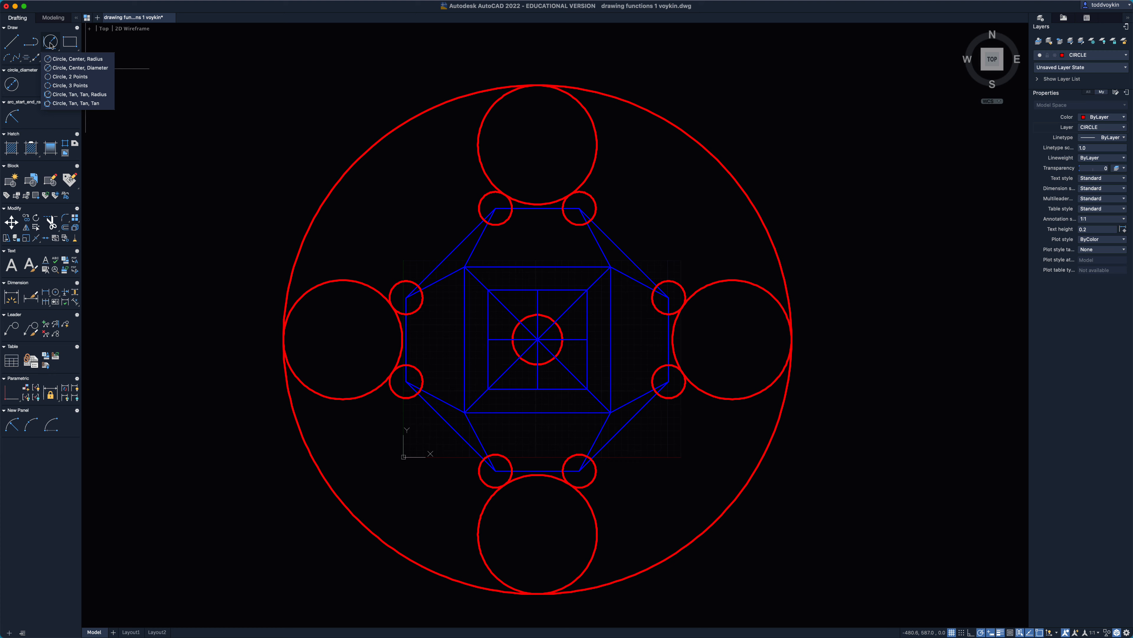
click(65, 78)
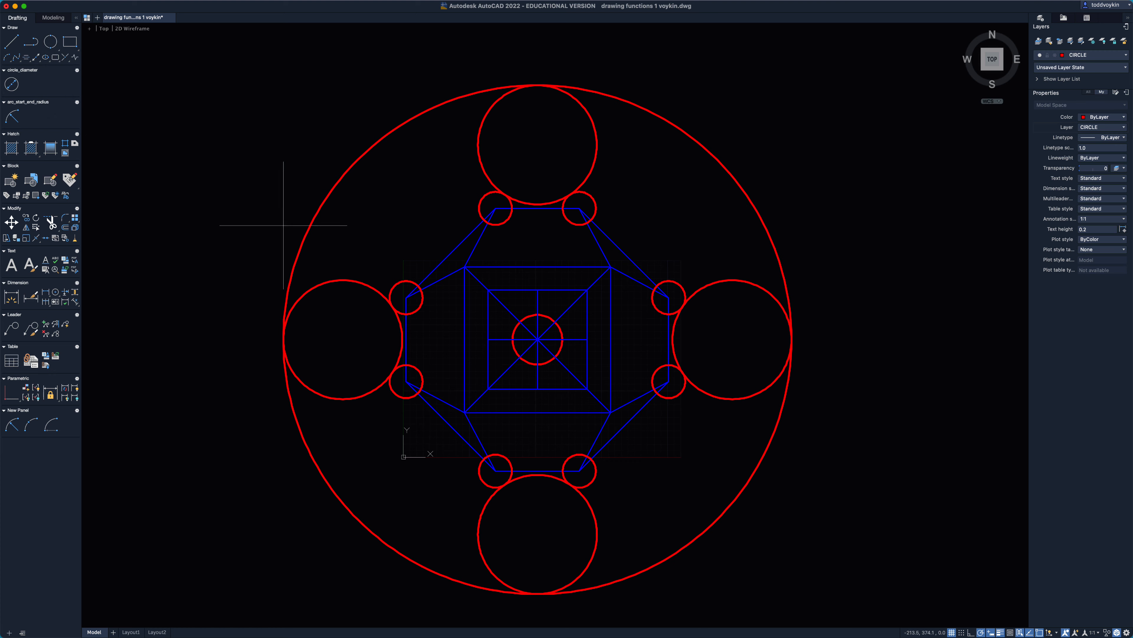
click(342, 339)
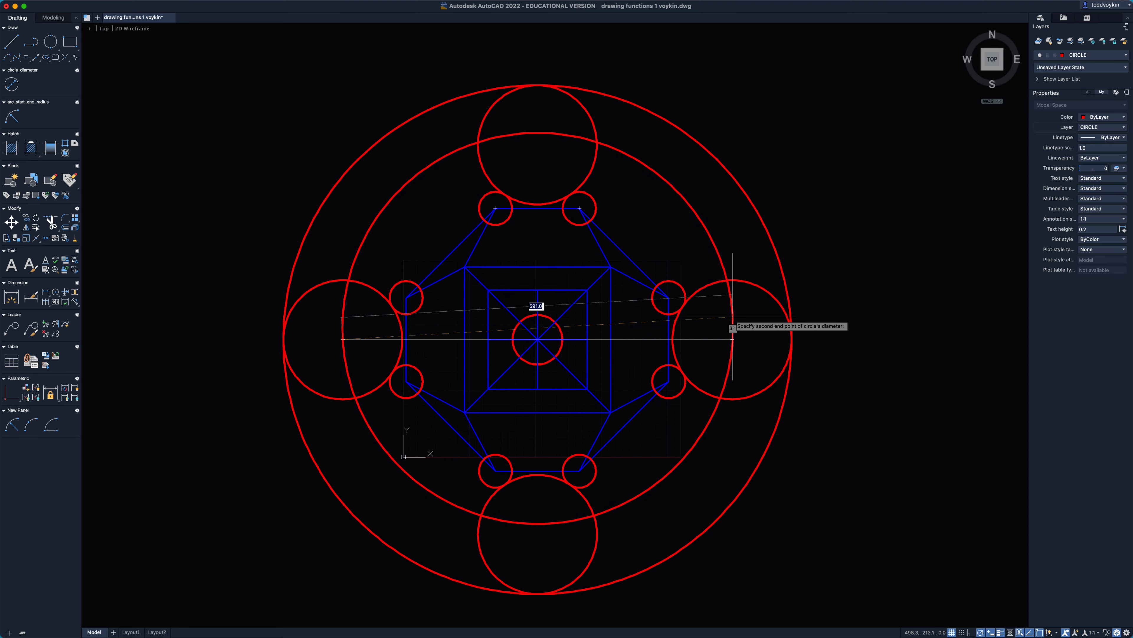
click(732, 334)
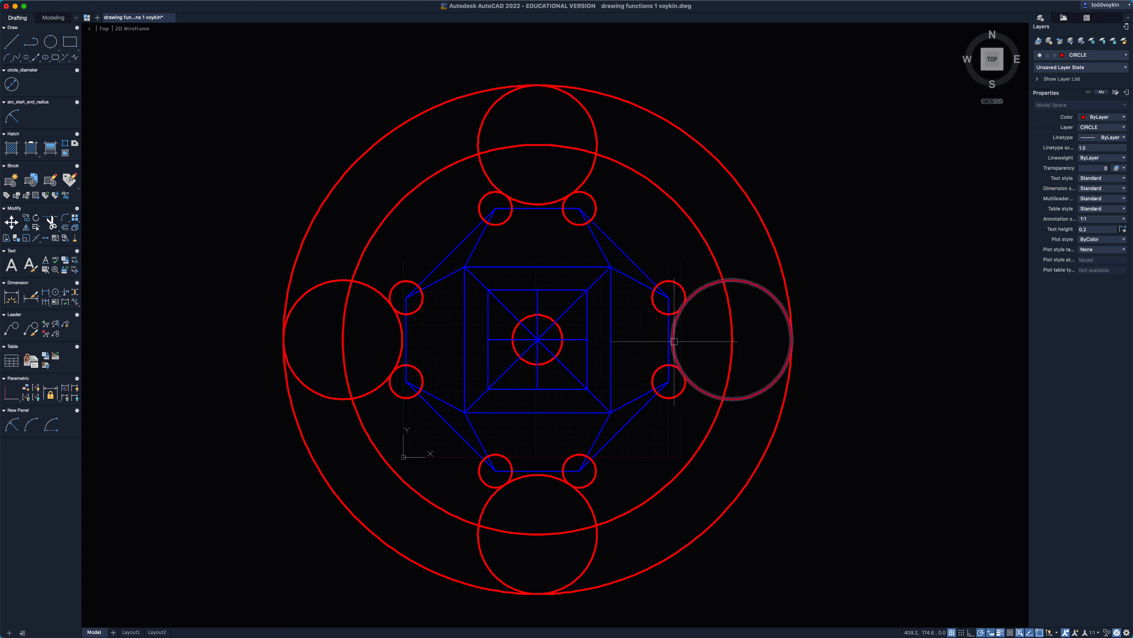
mouse_move(673, 343)
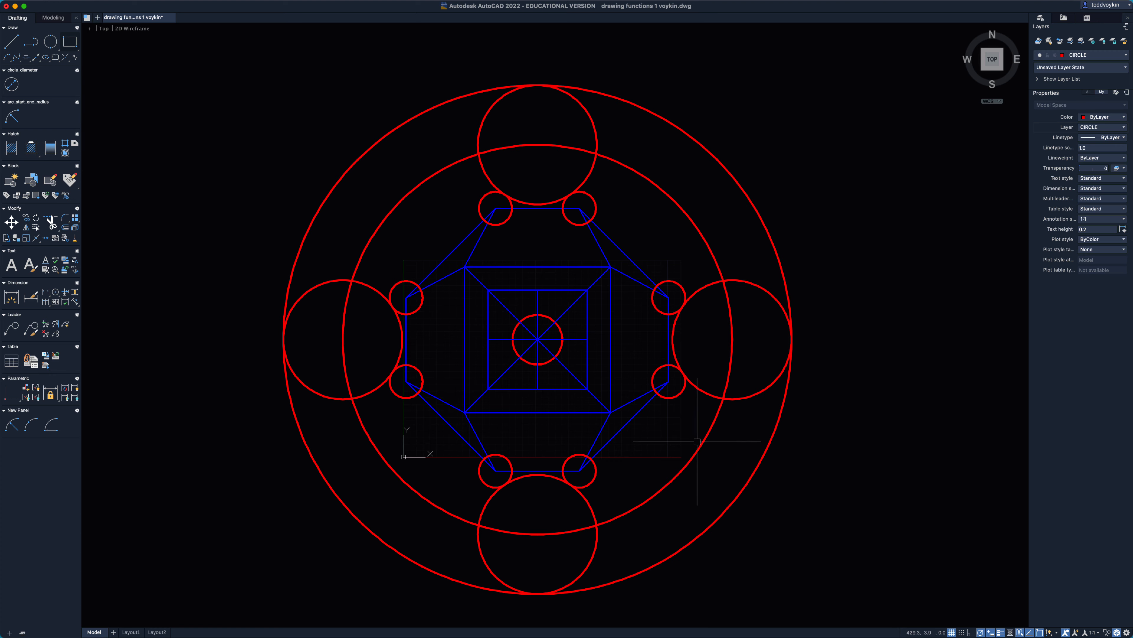
Step: Draw a three-point circle through the inner quadrants of the left, top and right 90 mm radius circles
click(51, 42)
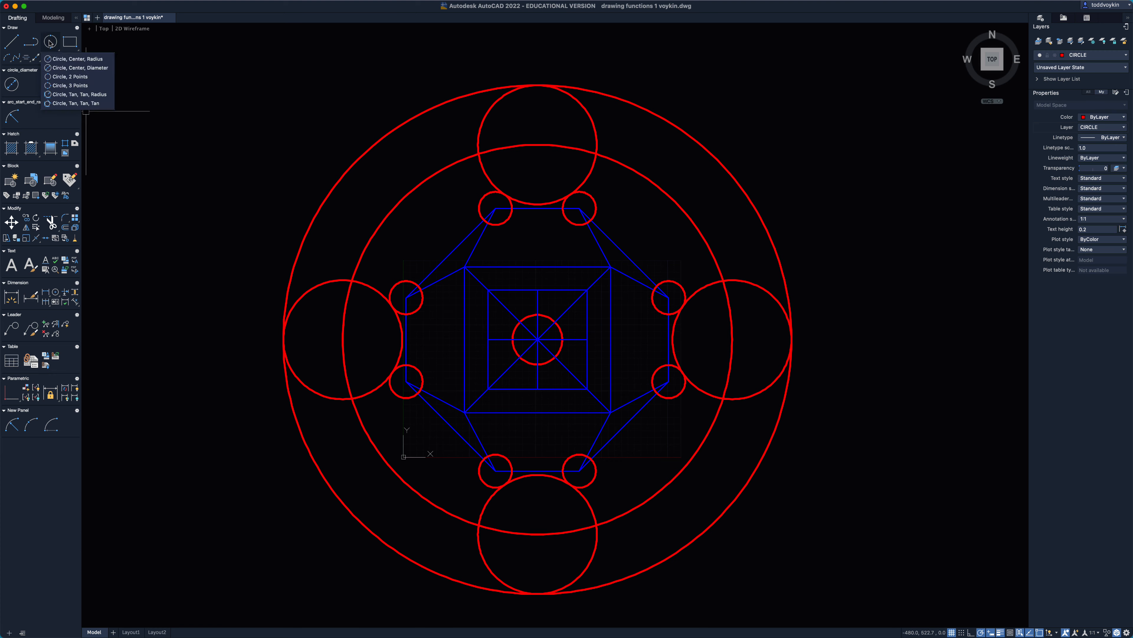
click(72, 86)
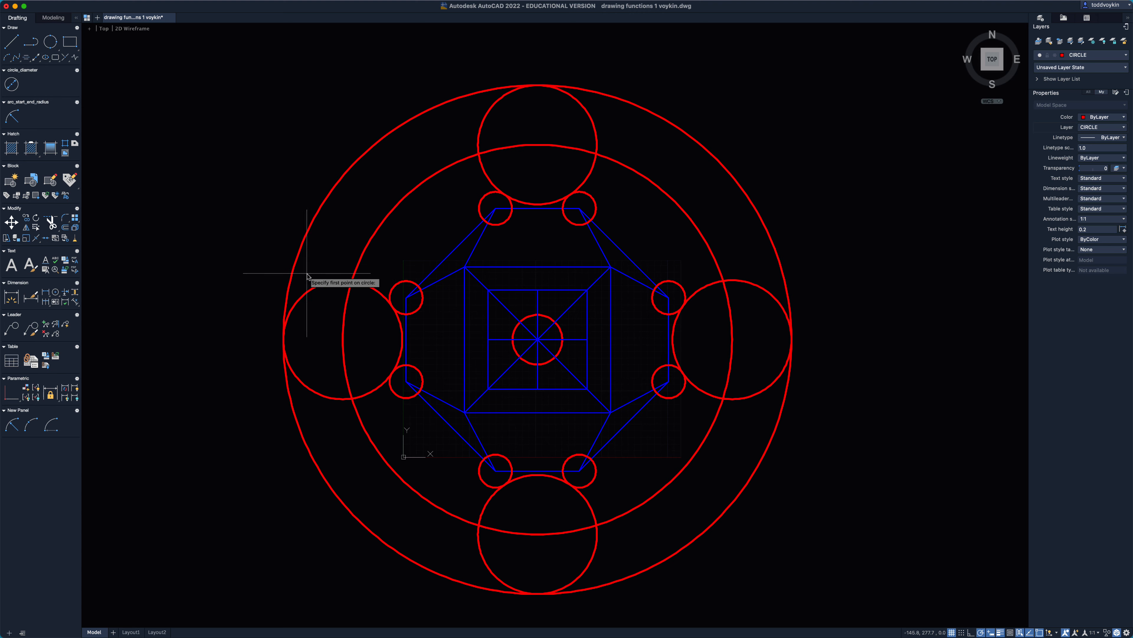
scroll(402, 339, down, 1)
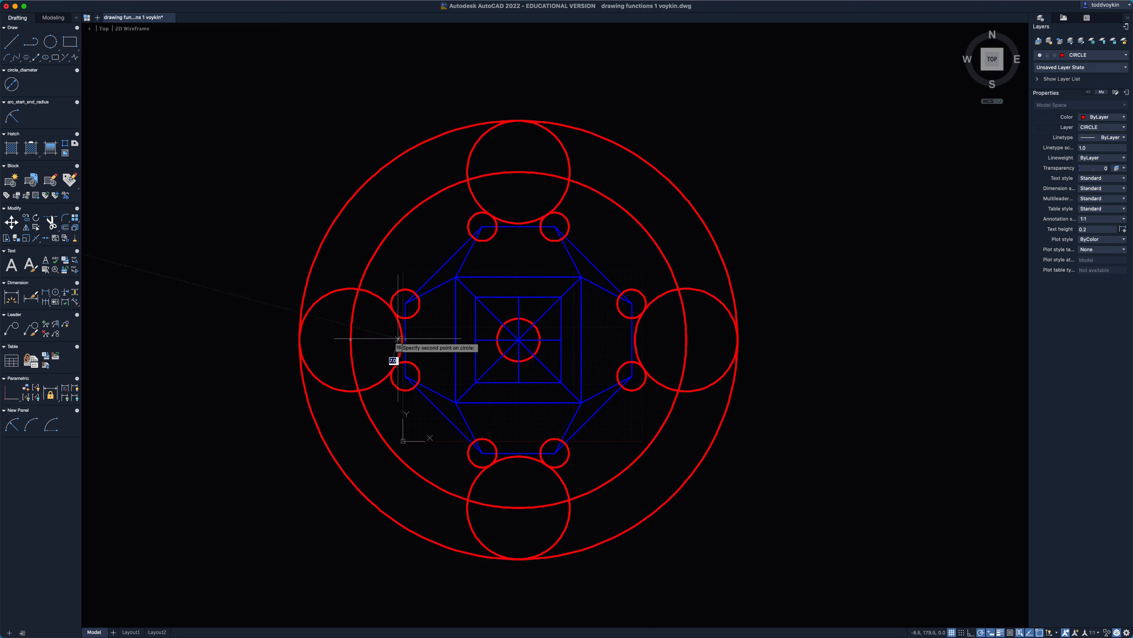
click(402, 339)
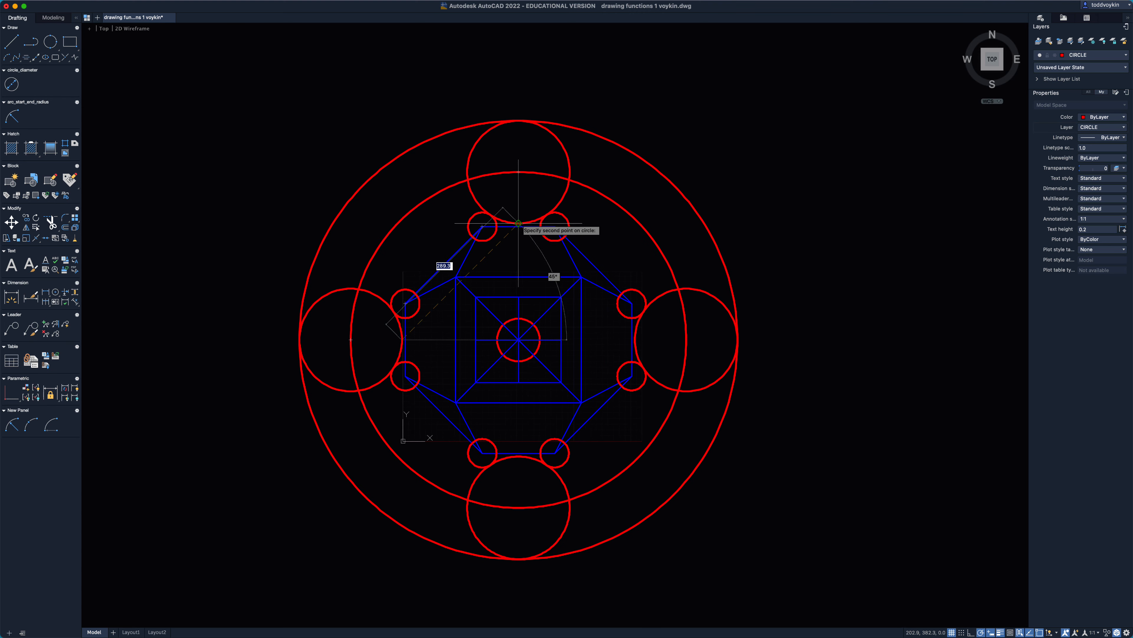
click(519, 223)
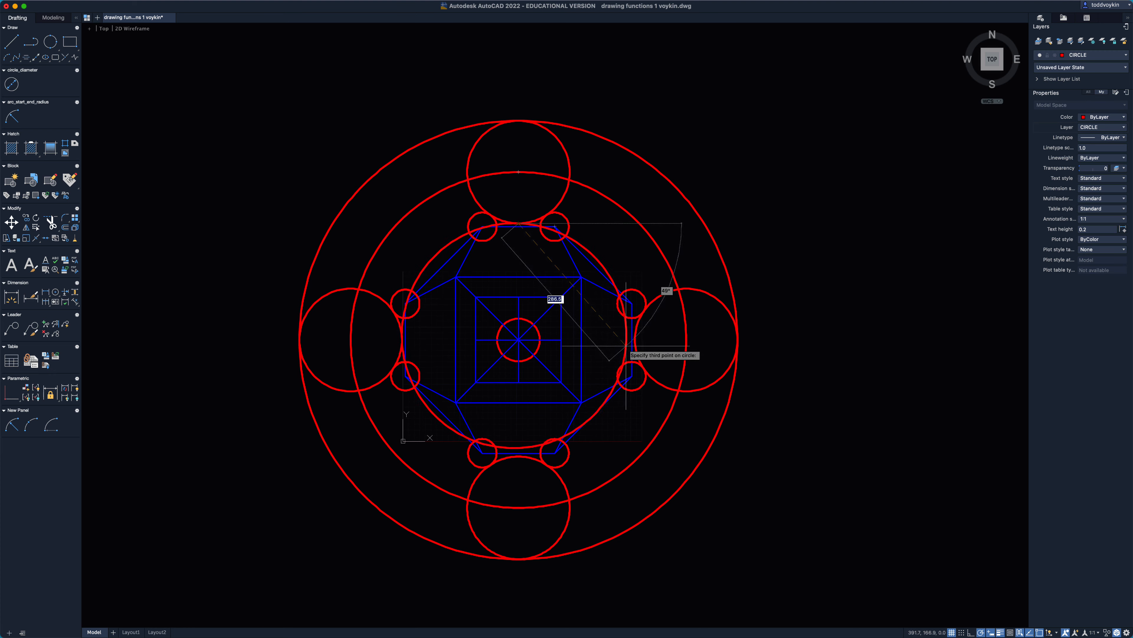
click(636, 339)
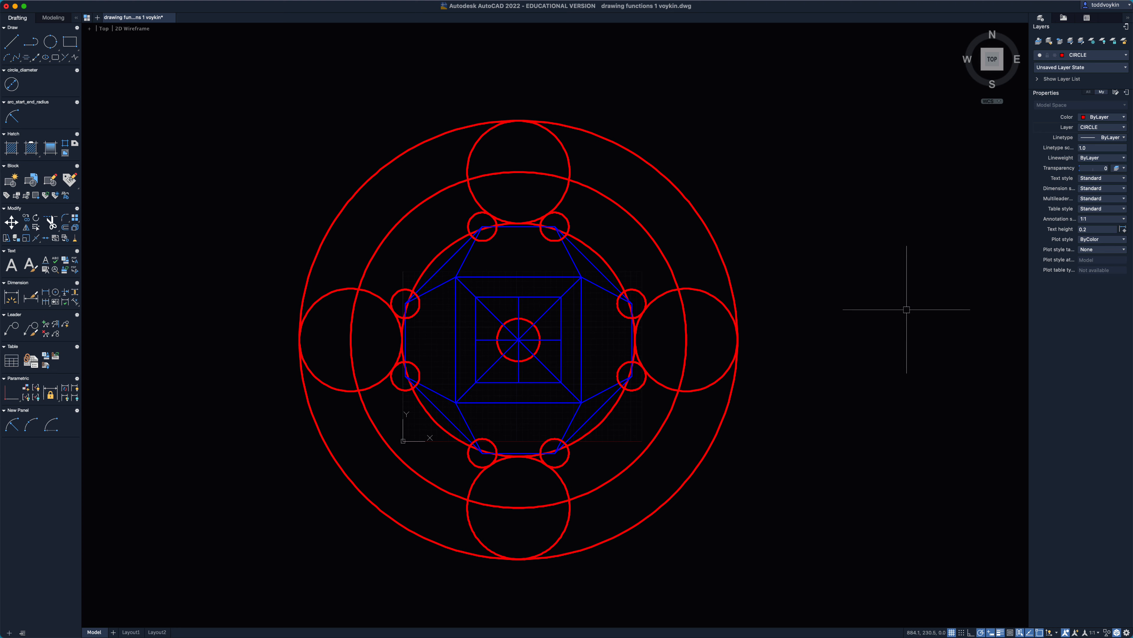
Step: Make RECTANGLE the current layer and draw a 384.6 mm square from the figure's centre up and right, aligned with the outer circle's quadrants
click(1093, 128)
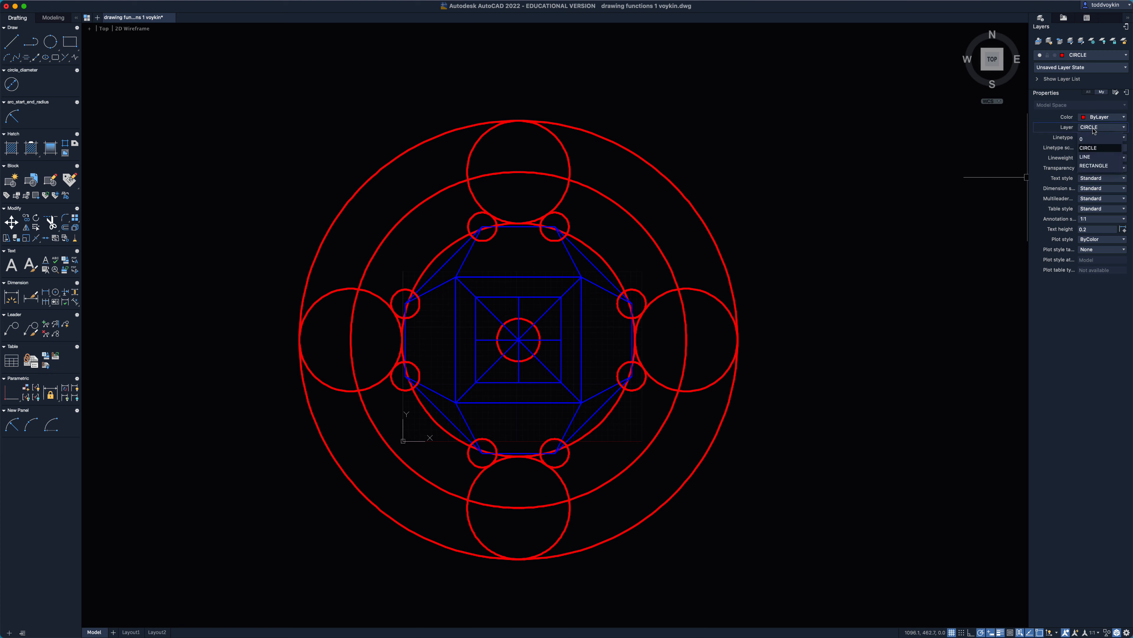
click(1094, 165)
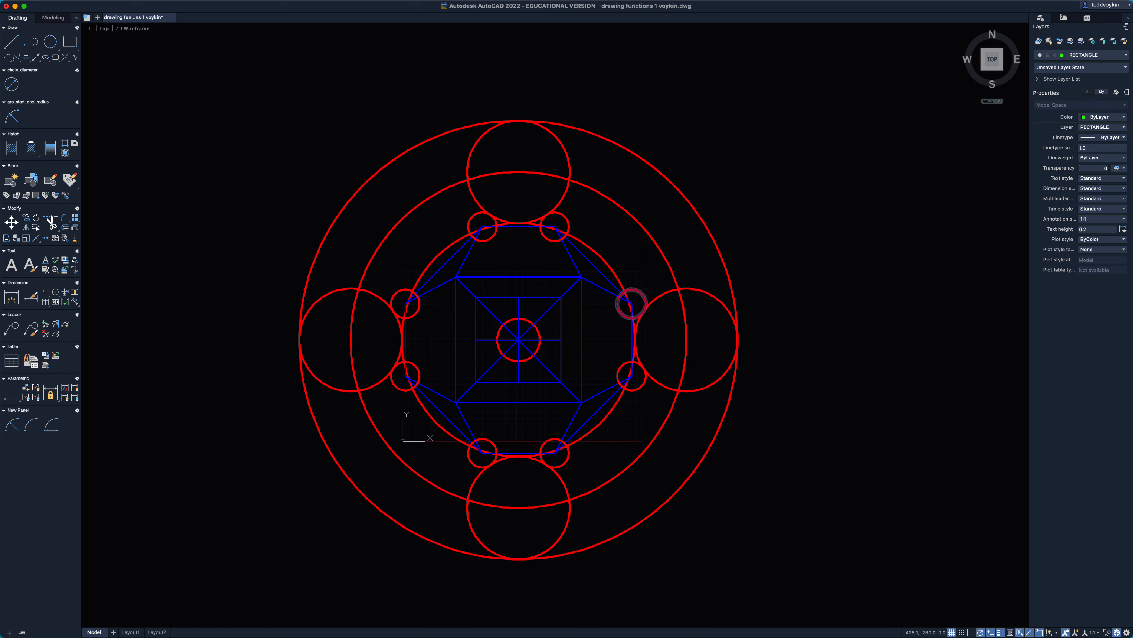
mouse_move(645, 293)
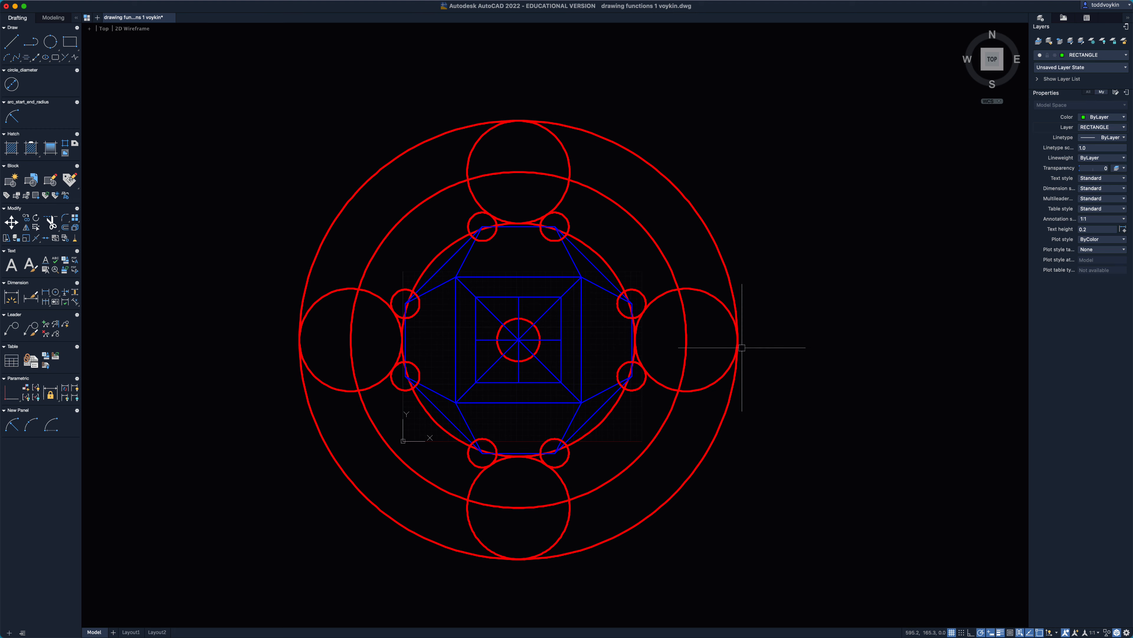
mouse_move(740, 336)
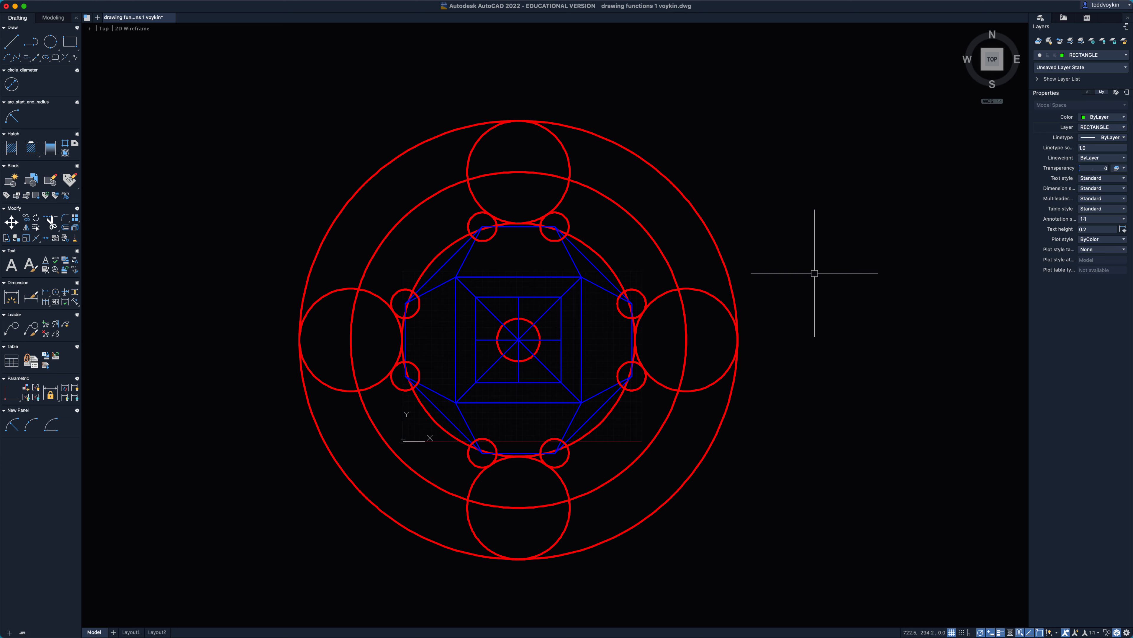
text(rec)
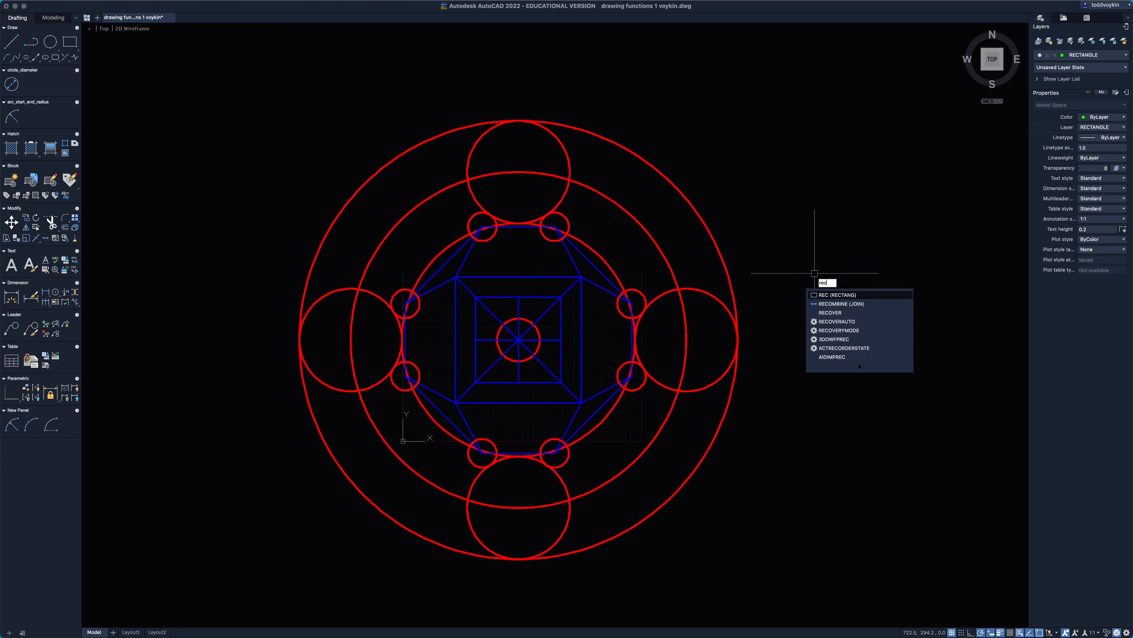
key(Return)
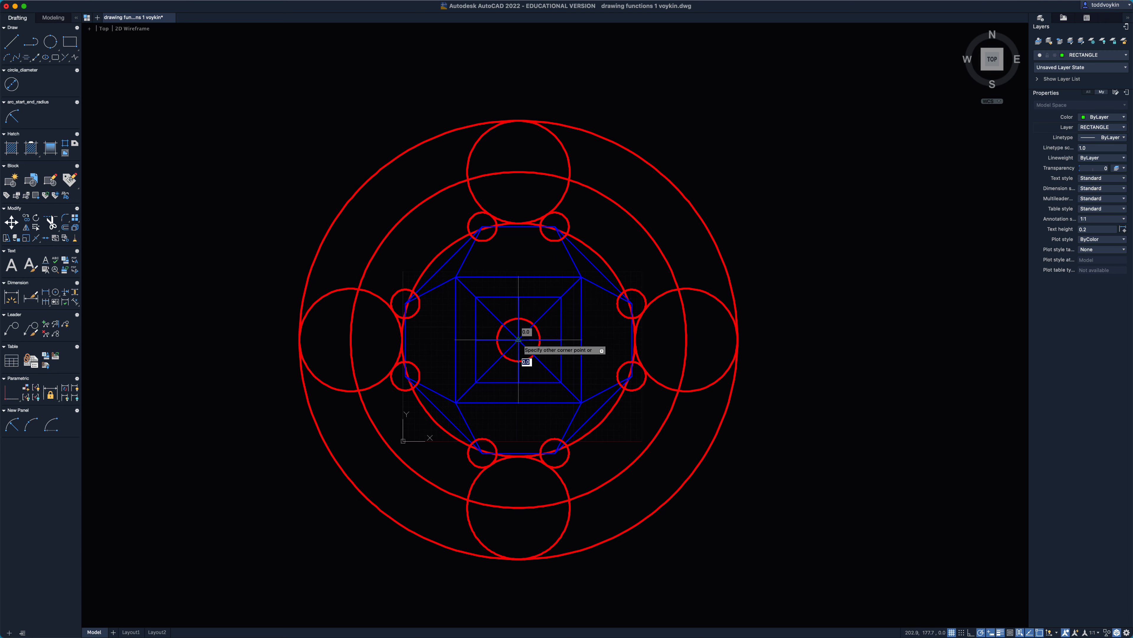
click(519, 339)
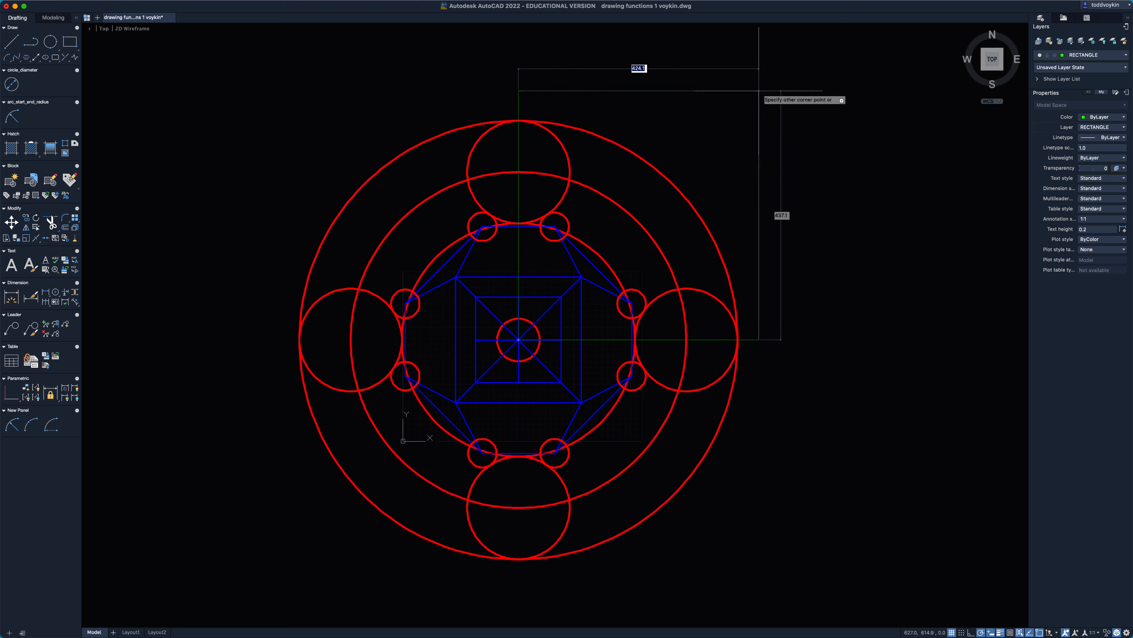
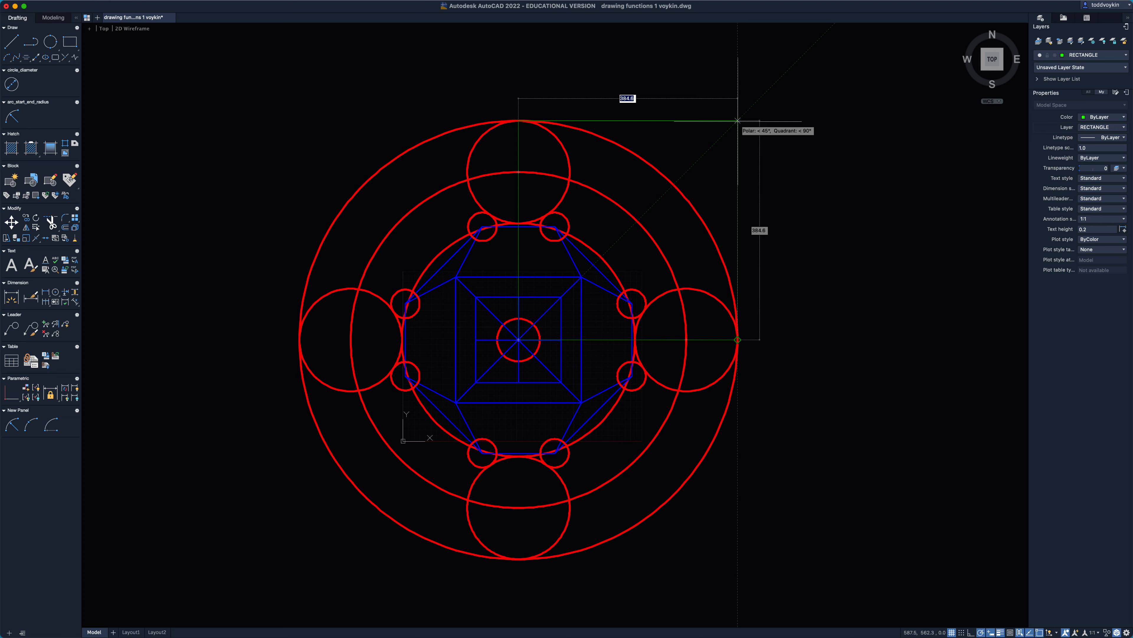
click(737, 120)
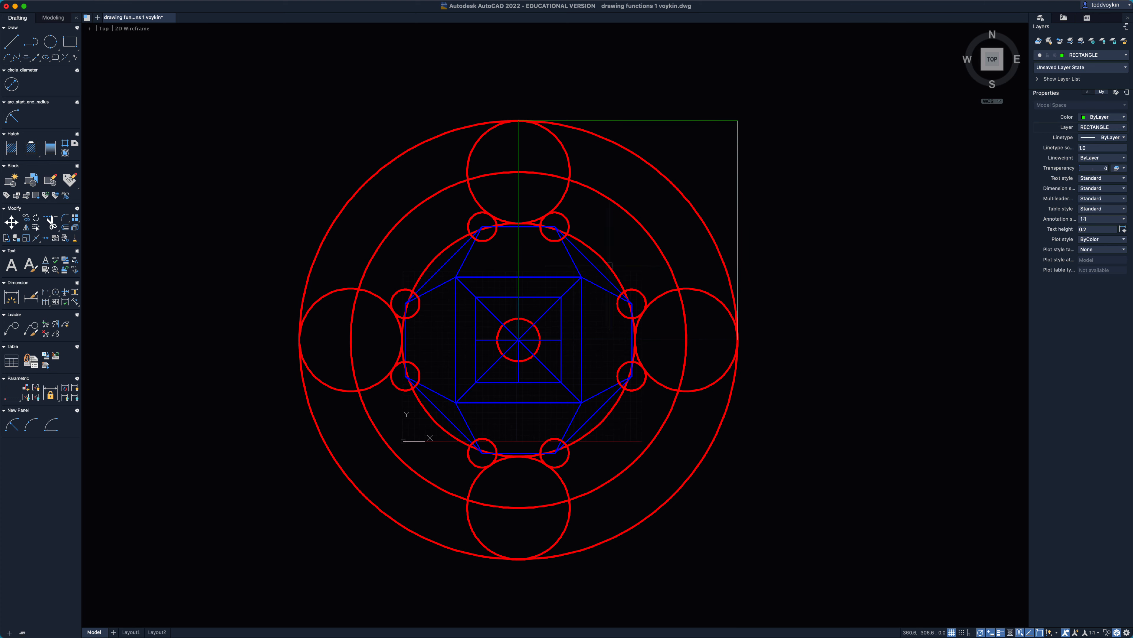
scroll(612, 264, up, 2)
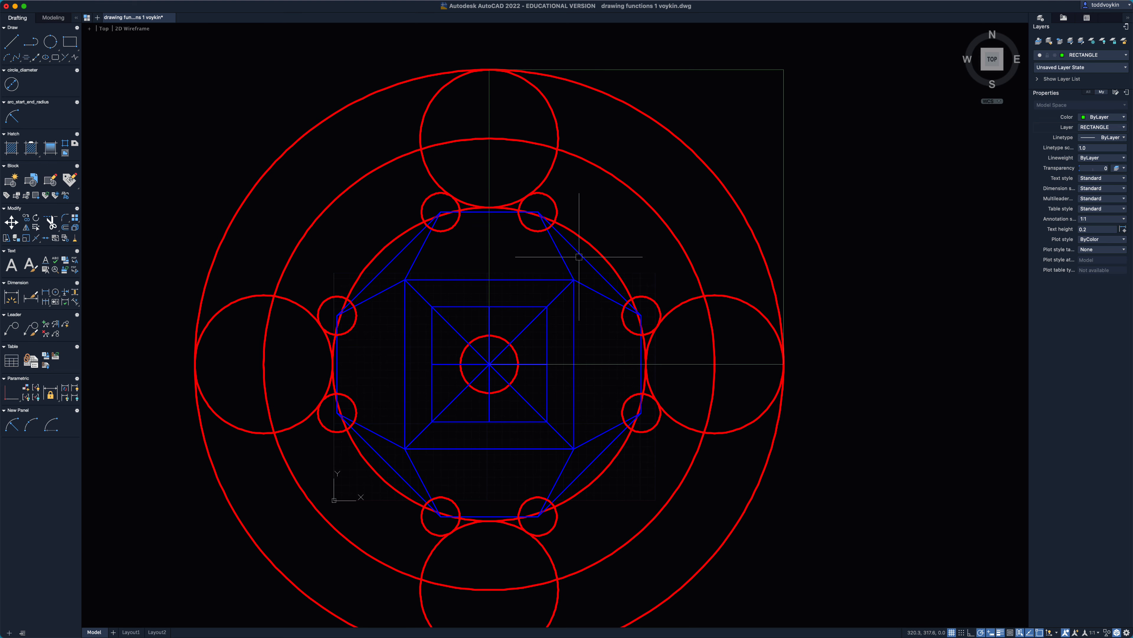
scroll(579, 257, down, 1)
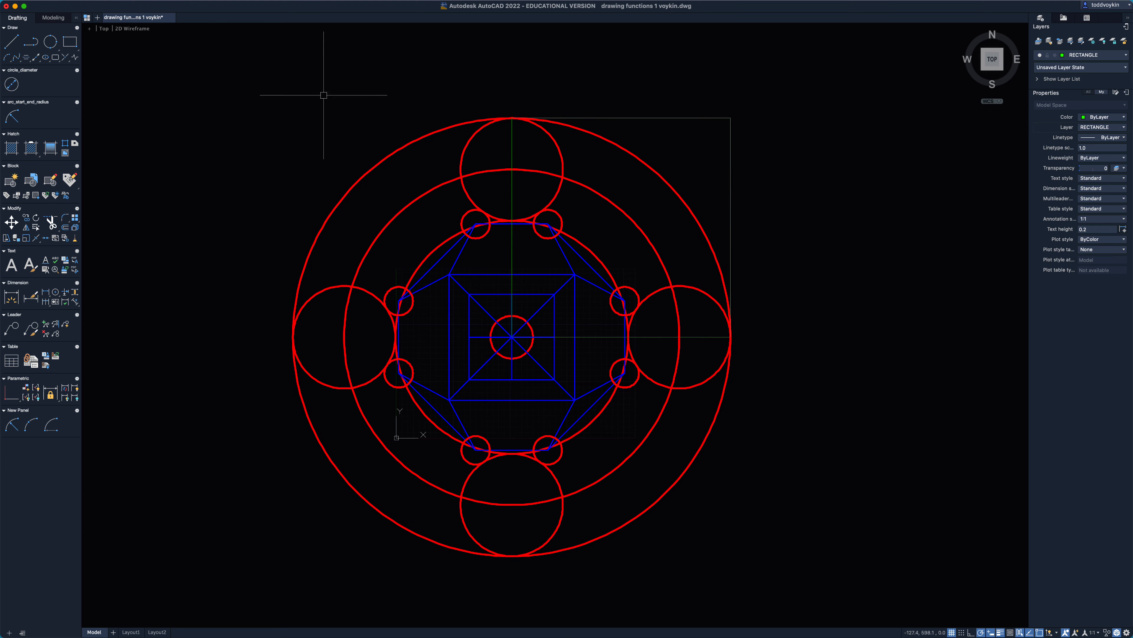
Step: Draw a 384.6 mm square from the figure's centre to the upper-left, aligned with the outer circle's top and left quadrants
text(rec)
key(Return)
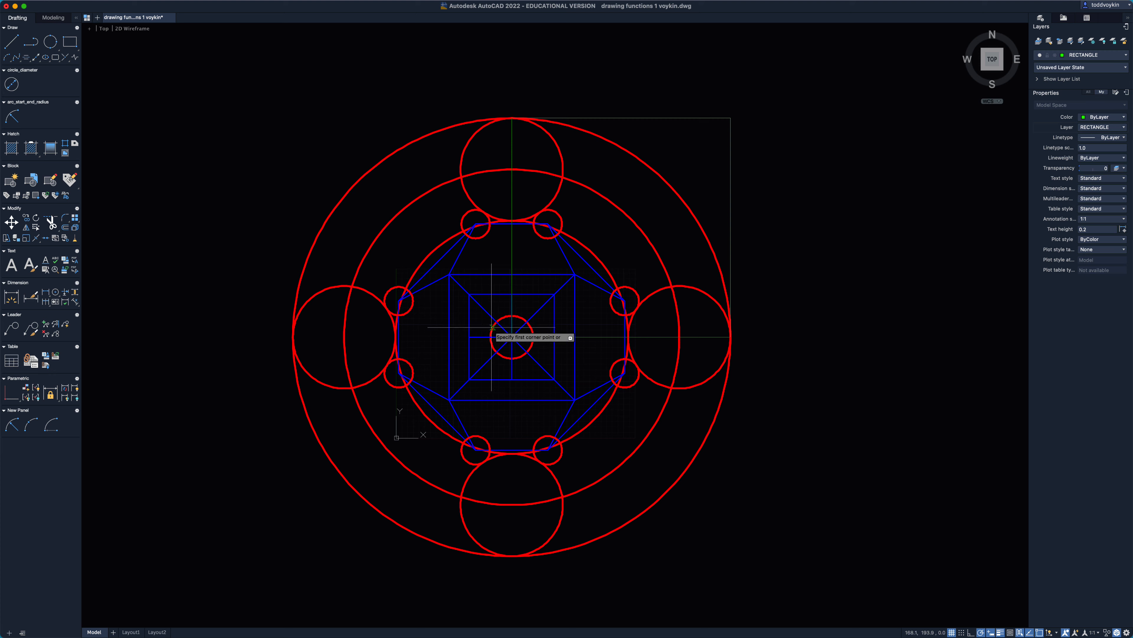
click(512, 336)
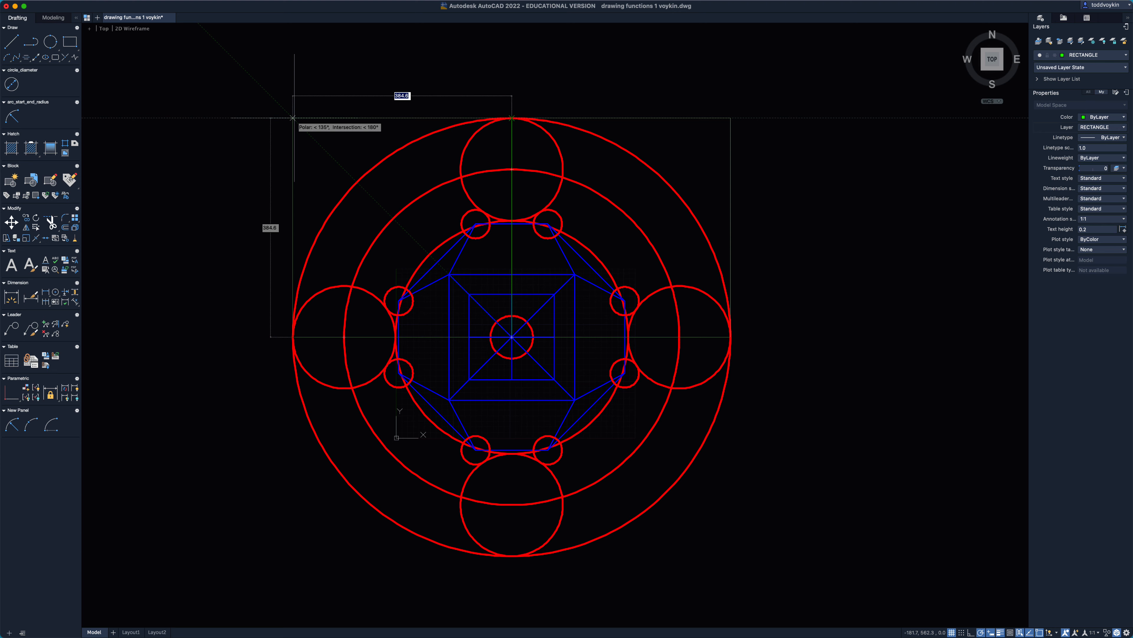
click(292, 118)
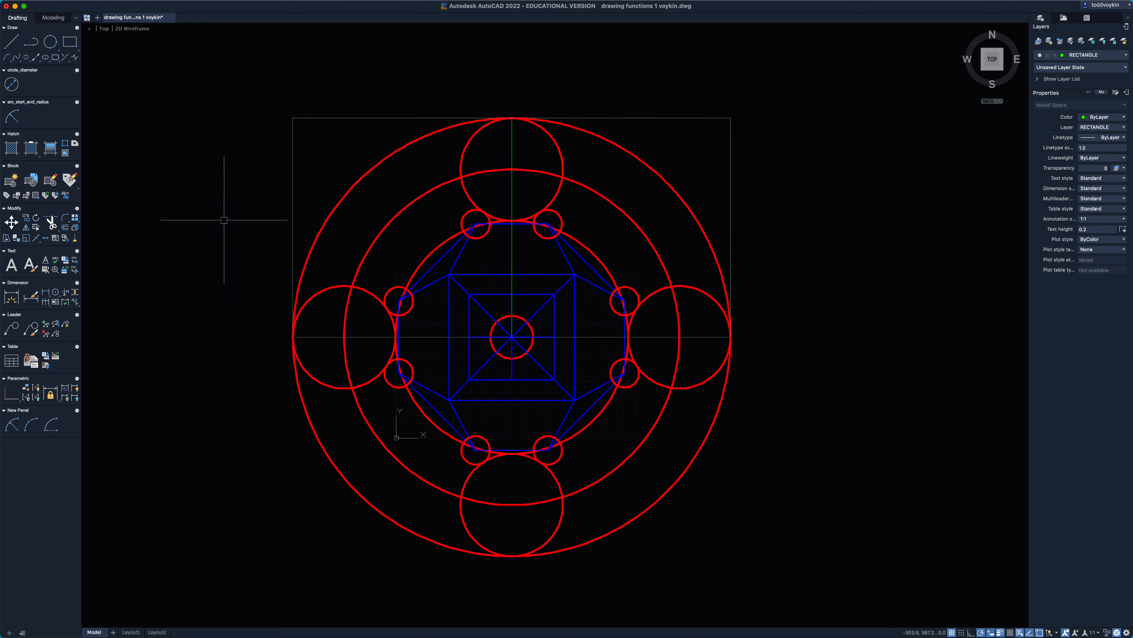
Step: Draw 384.6 mm squares from the figure's centre to the lower-left and lower-right, aligned with the outer circle's quadrants
key(Return)
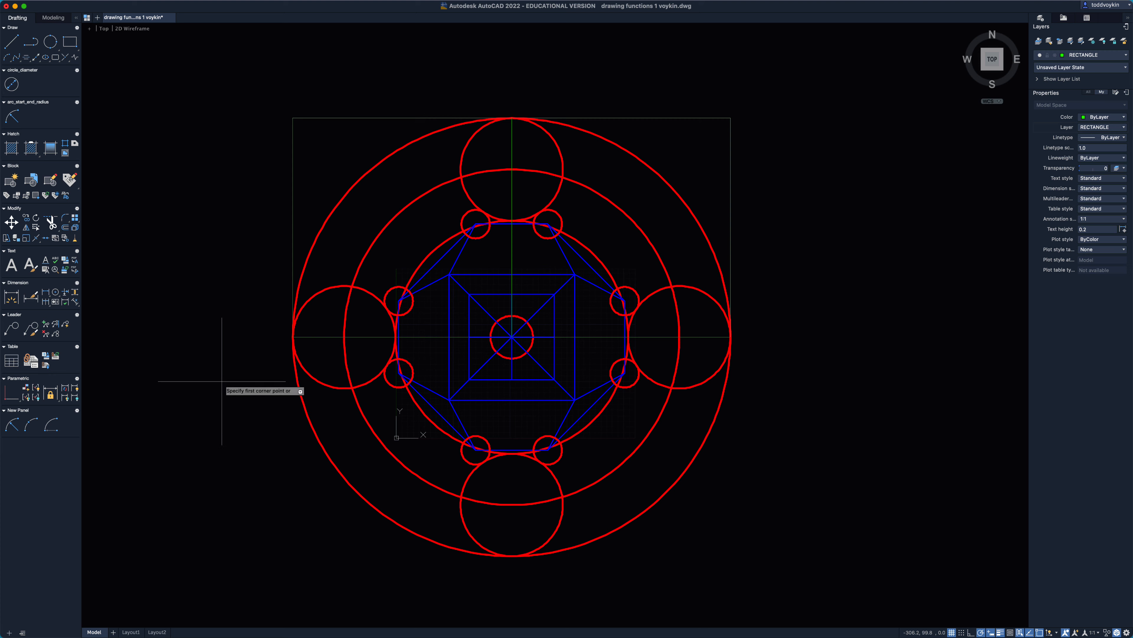
click(513, 338)
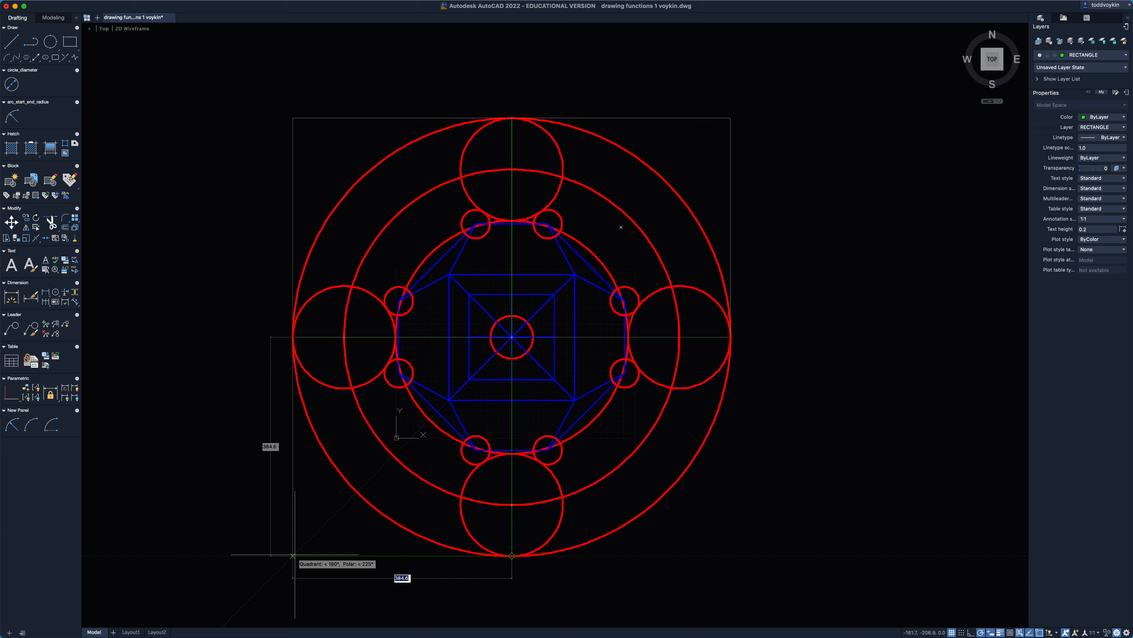
click(293, 554)
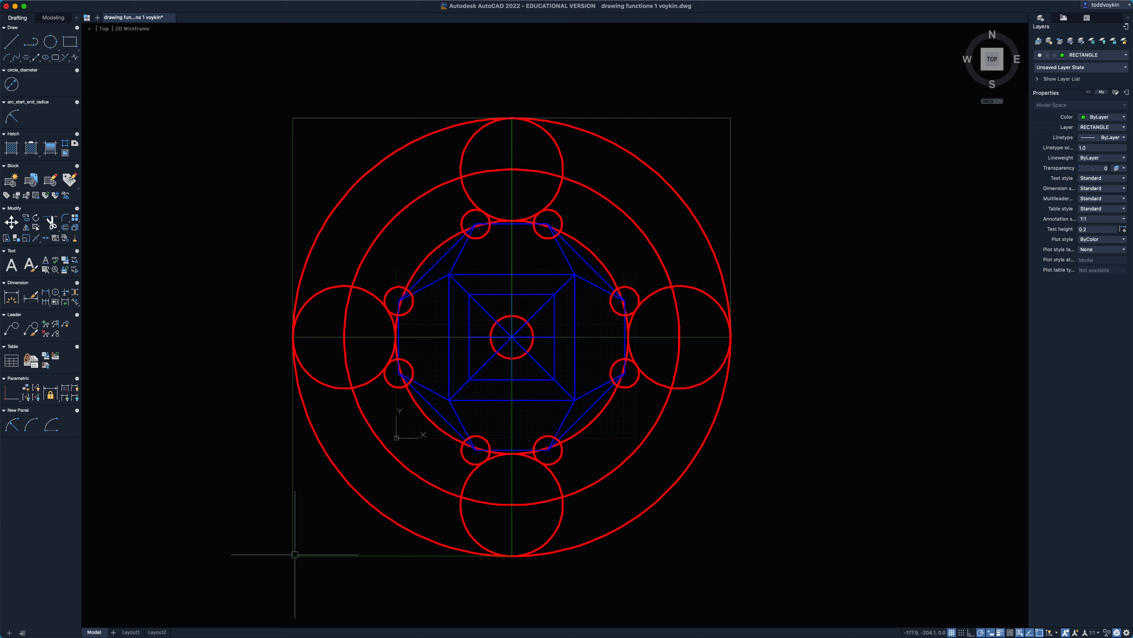
key(space)
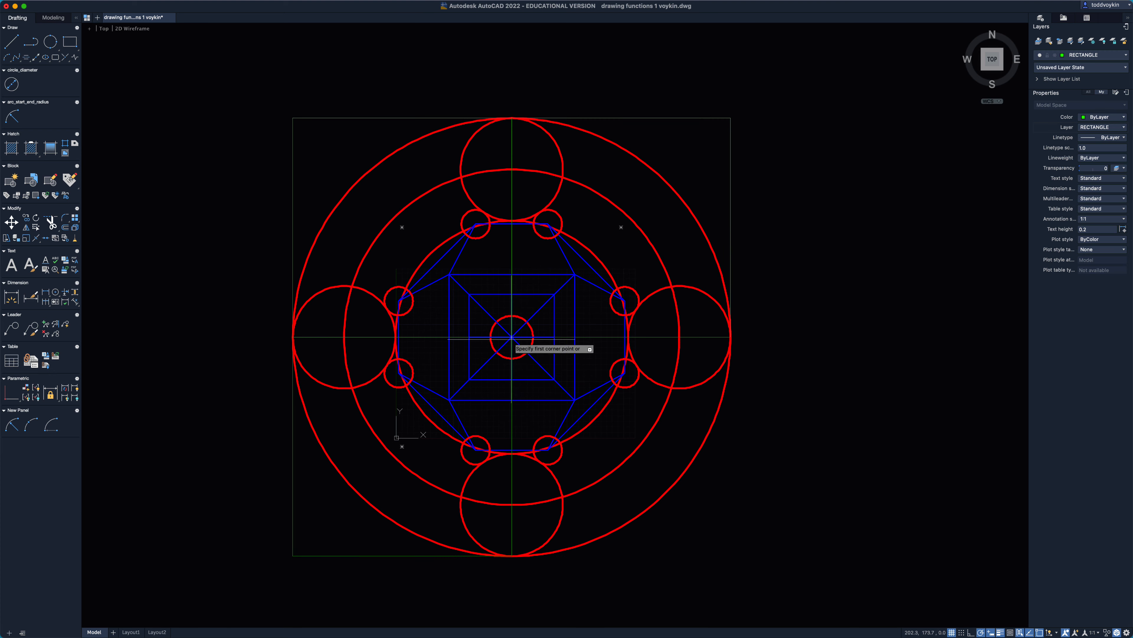
click(512, 337)
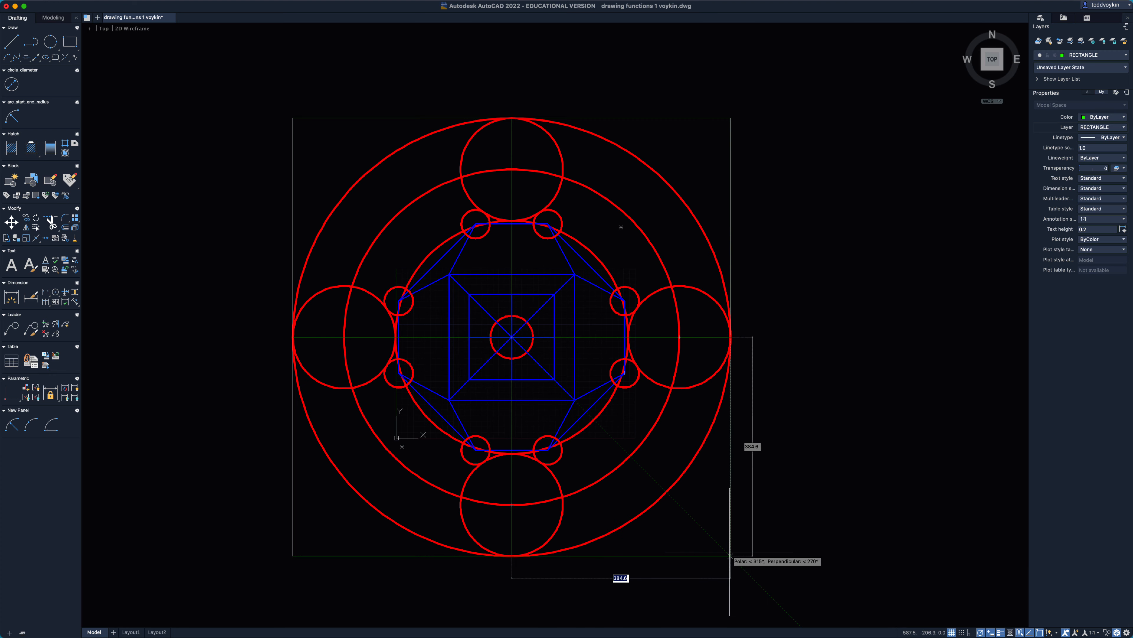
click(730, 555)
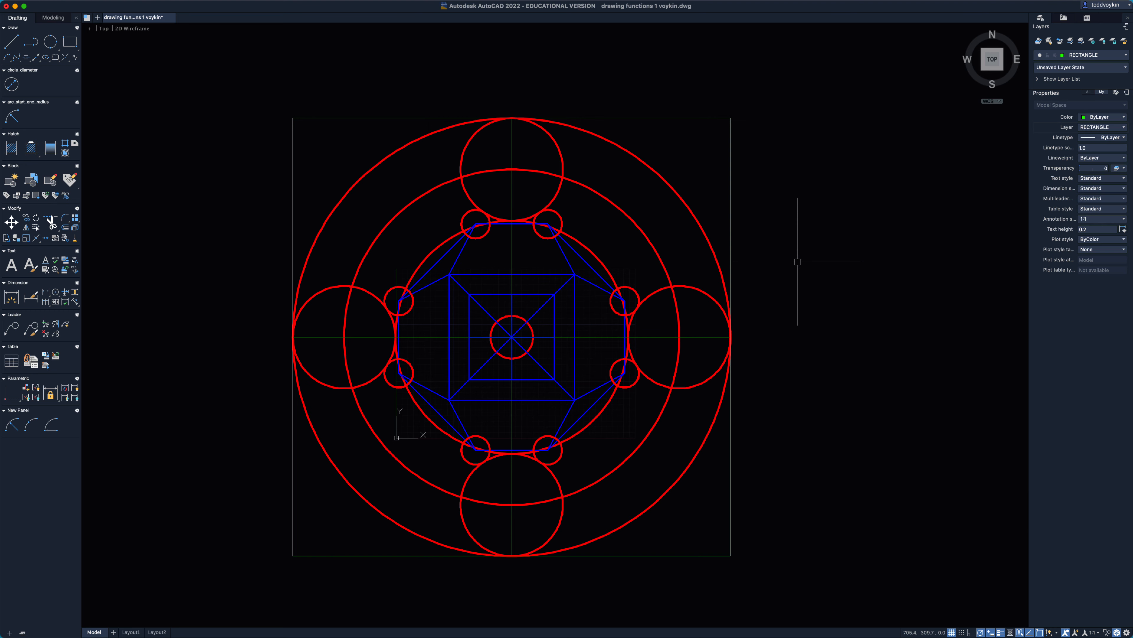
text(rec)
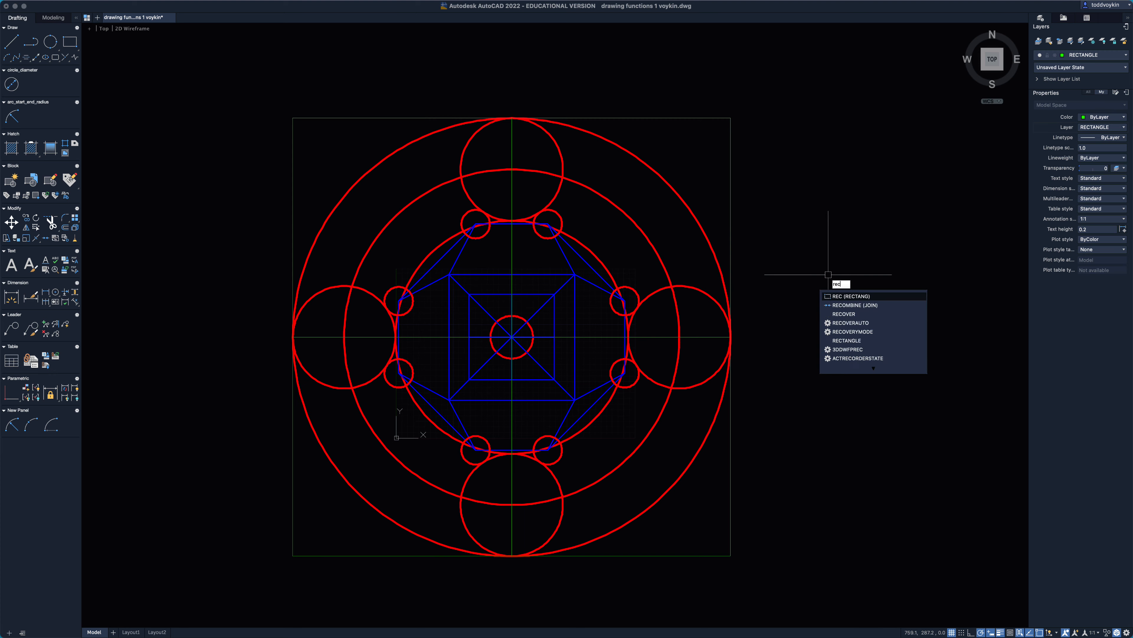
key(Return)
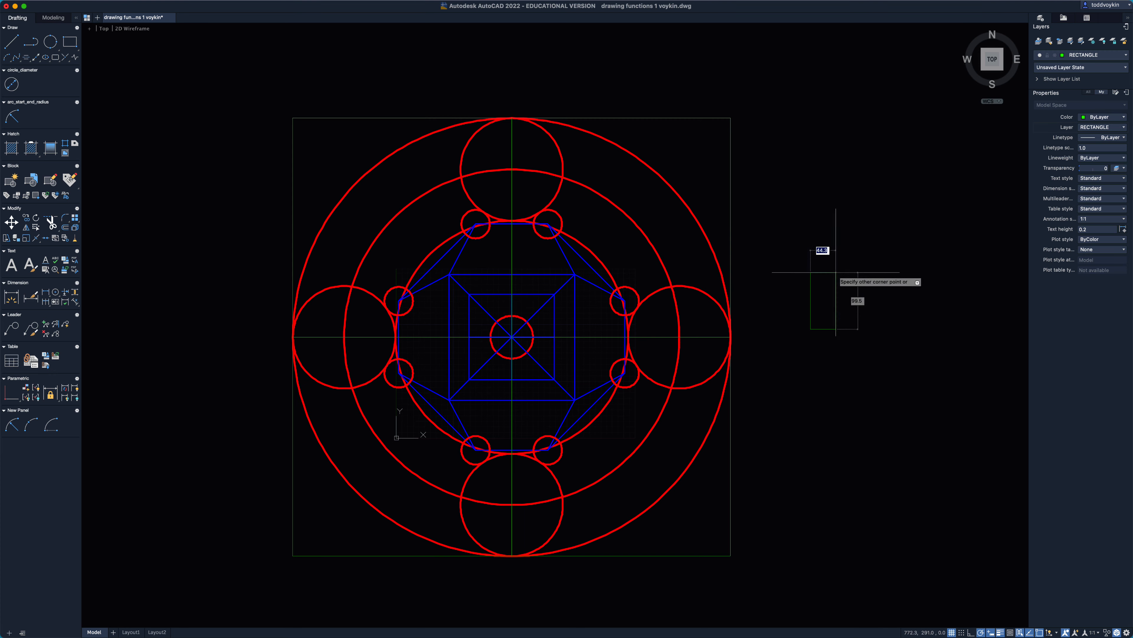
click(810, 329)
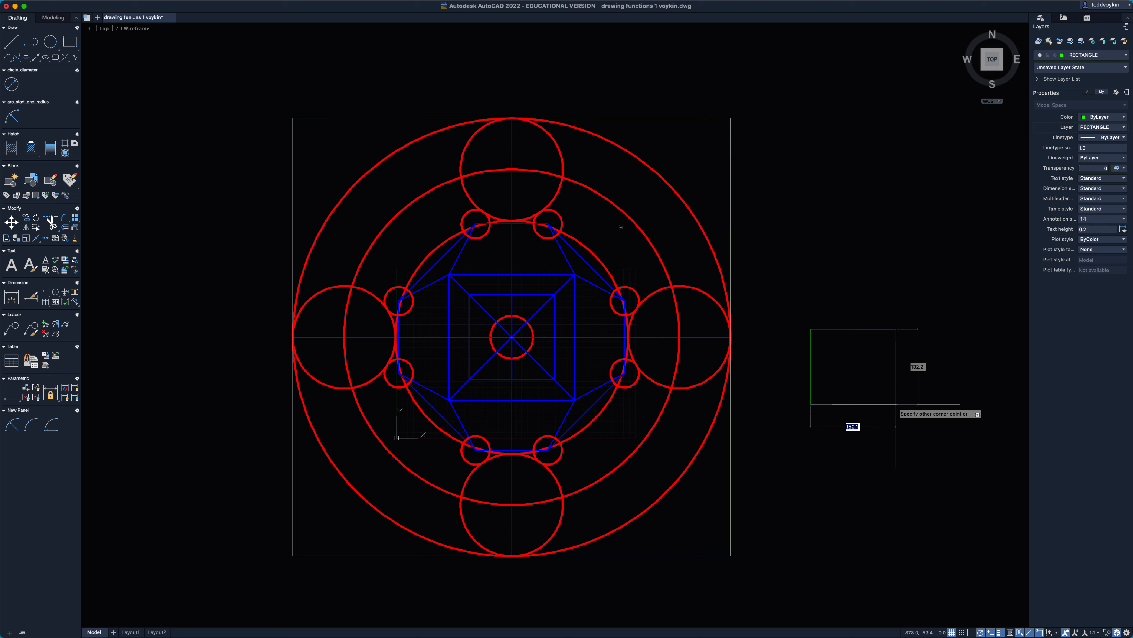
key(Escape)
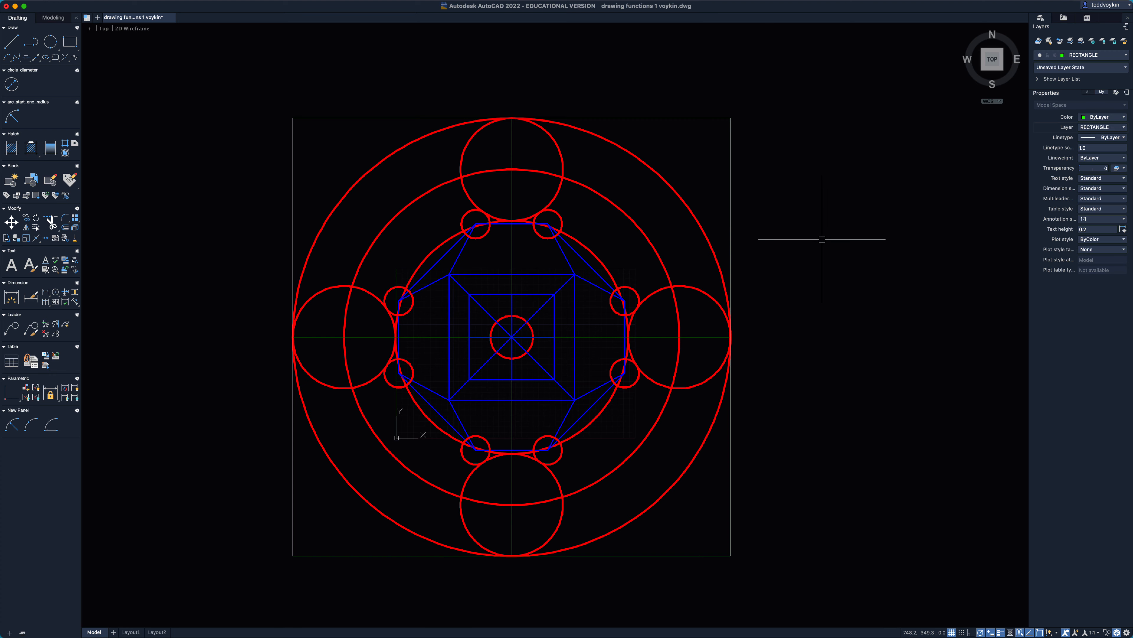
Step: Draw a rectangle 200 mm wide and 250 mm high inward from the figure's upper-right outer corner
text(rec)
key(Return)
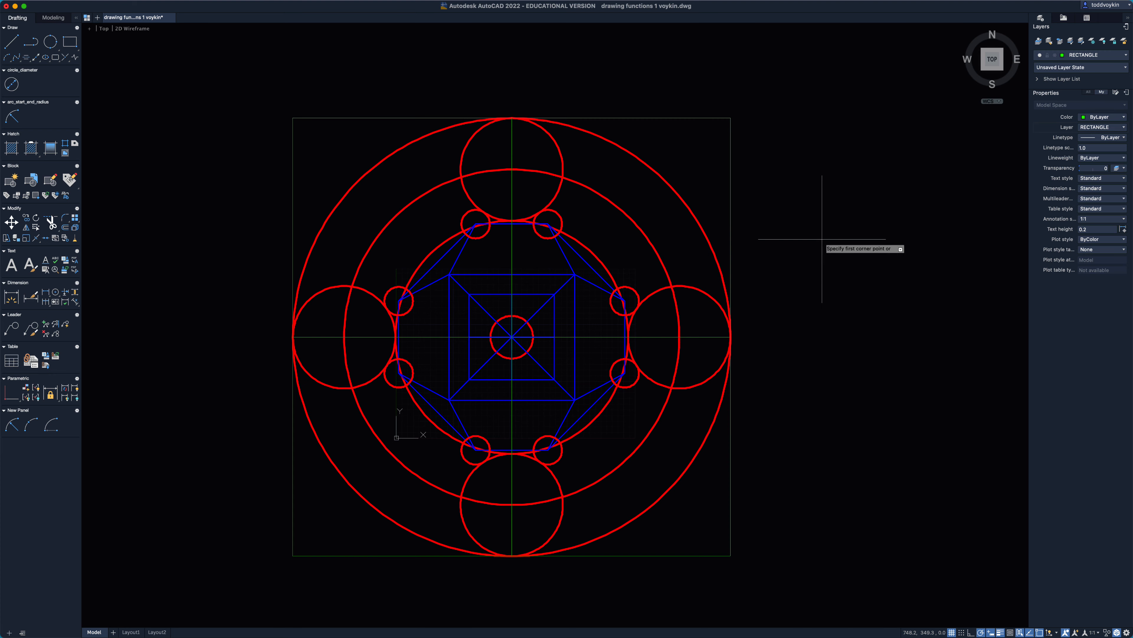
click(731, 118)
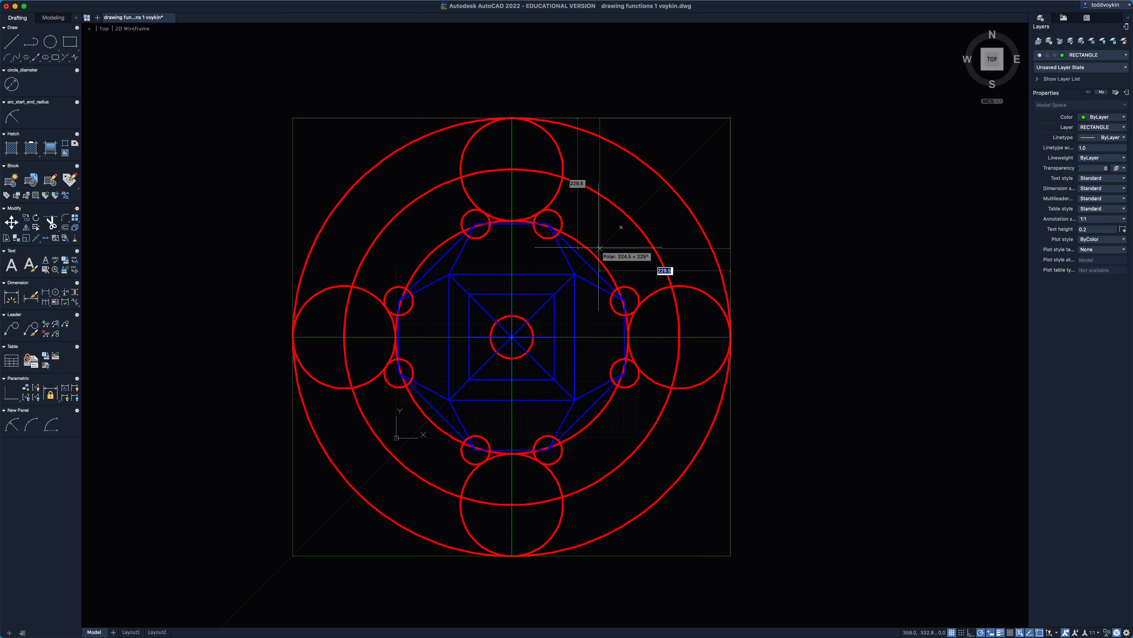
text(-200,)
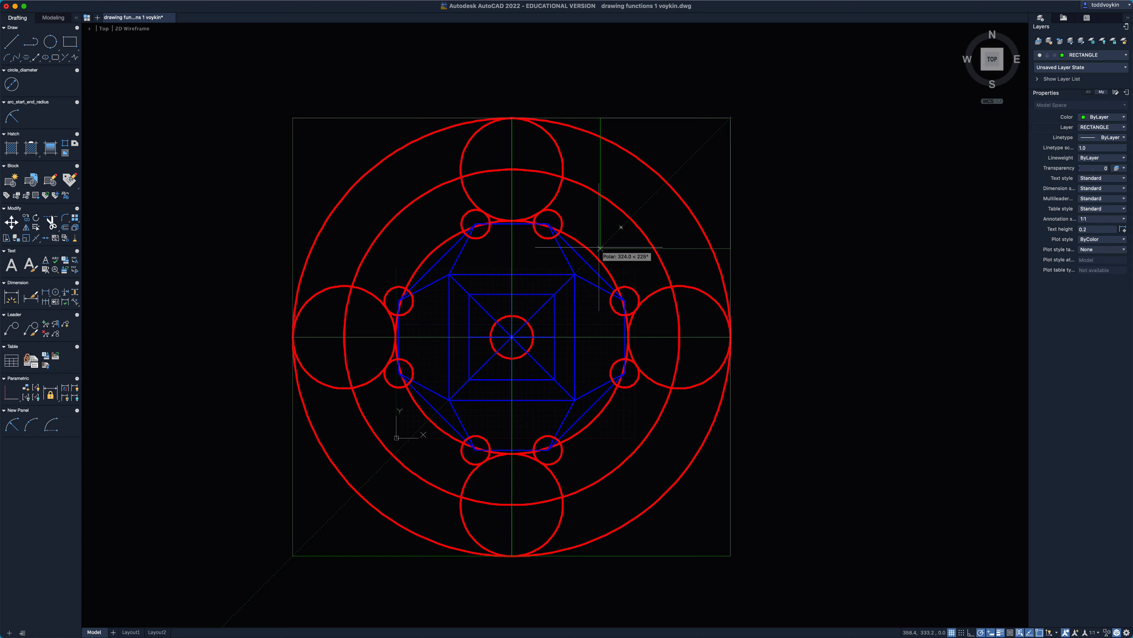
text(-)
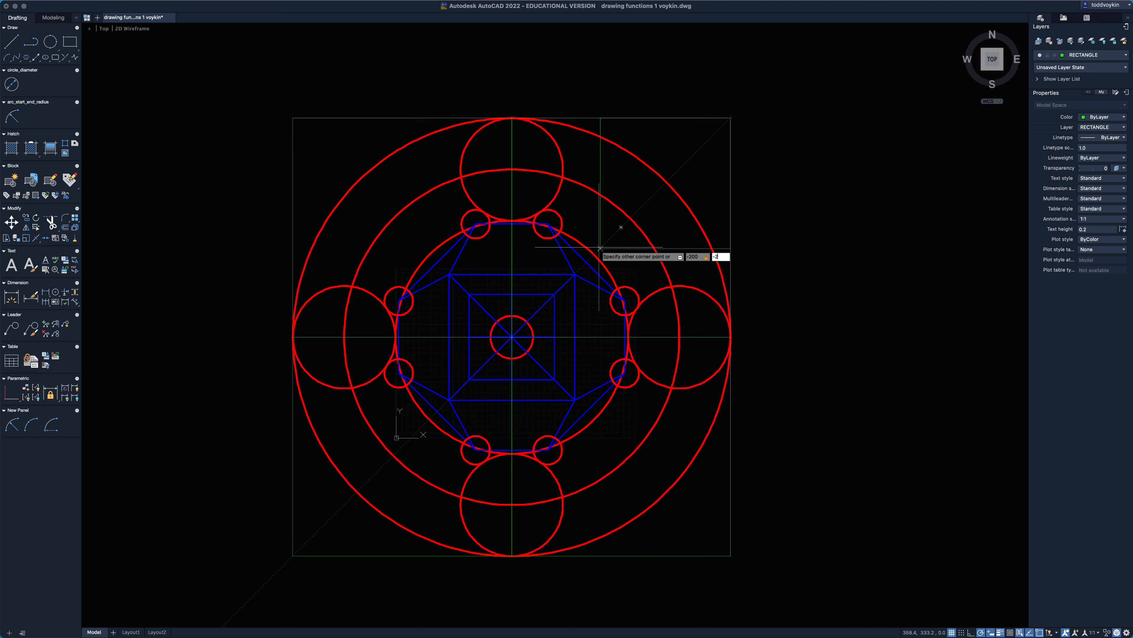
text(250)
key(Return)
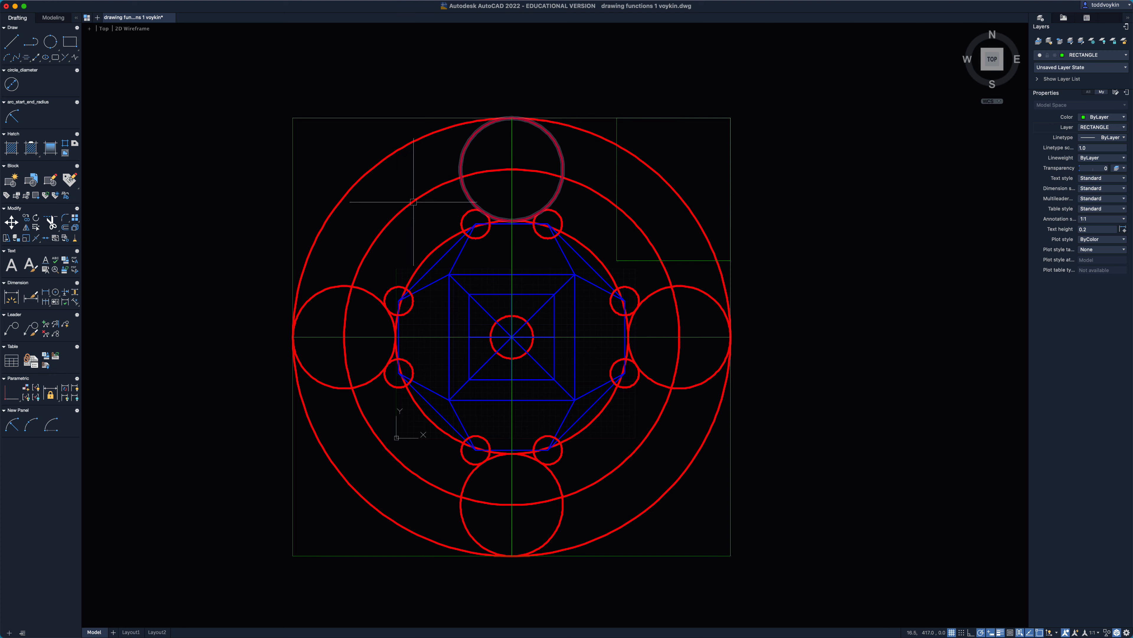
Step: Draw a rectangle 200 mm wide and 250 mm high inward from the figure's upper-left outer corner
key(Return)
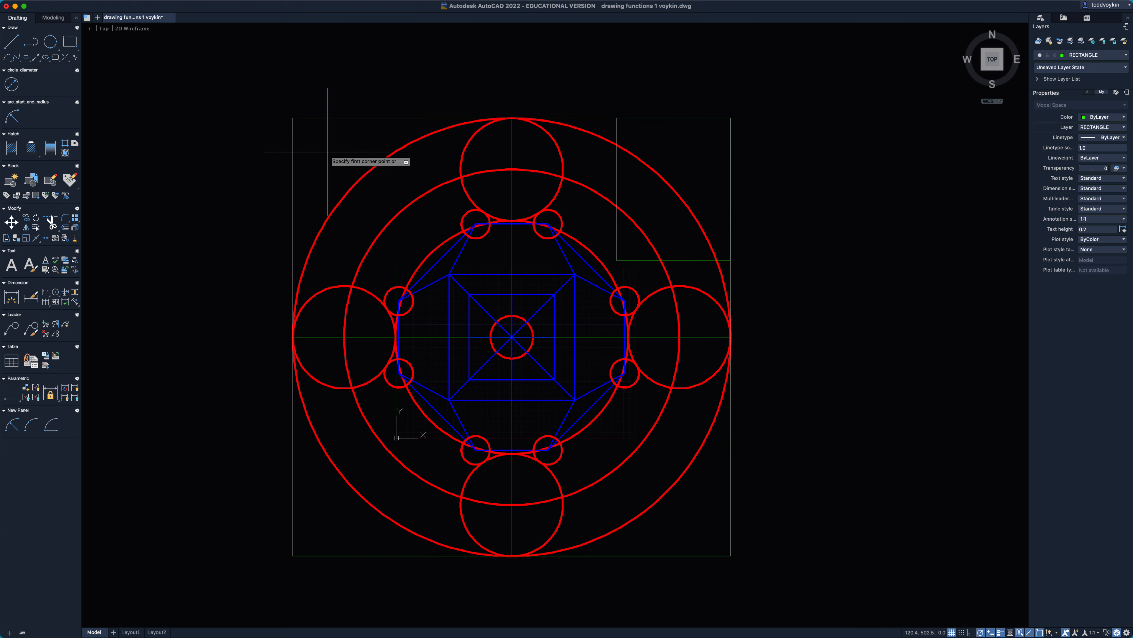
click(293, 118)
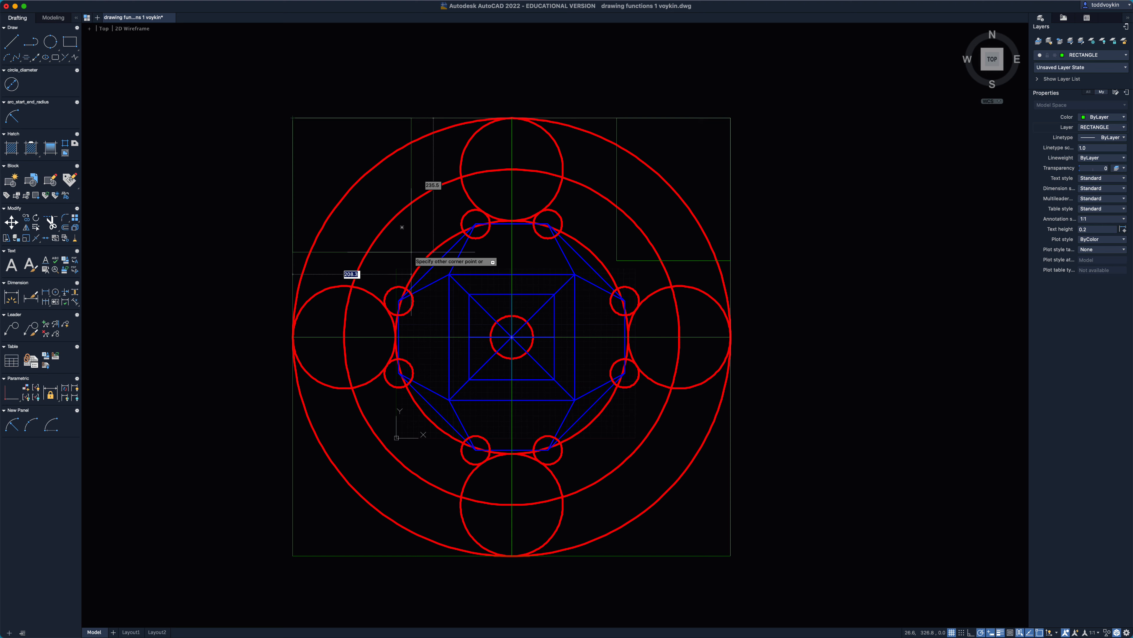
text(200)
key(Tab)
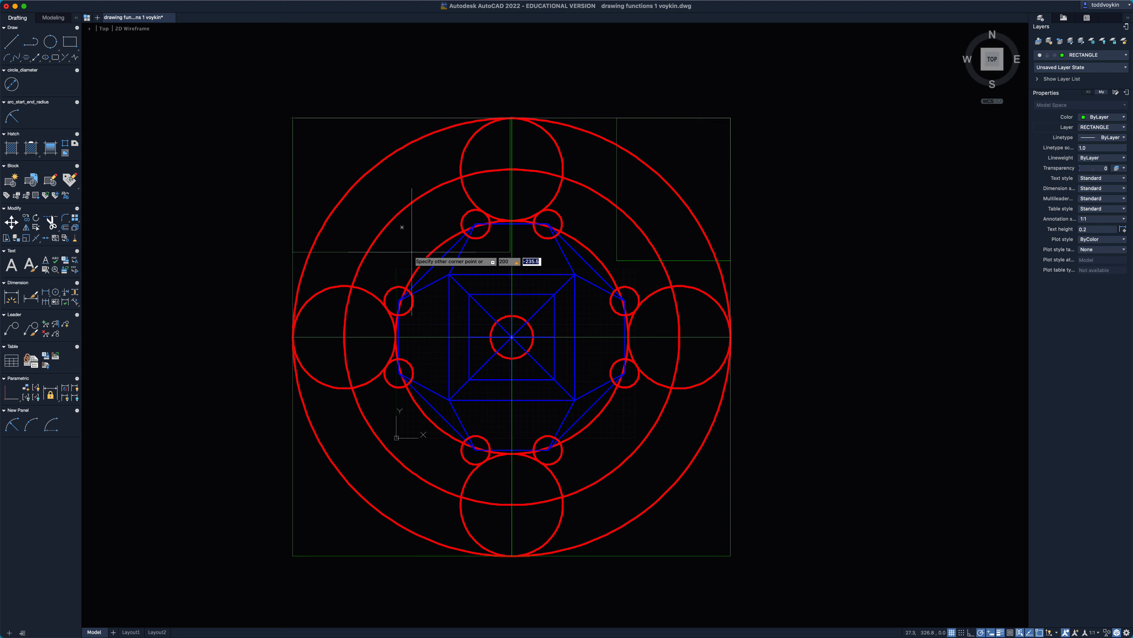
text(-250)
key(Return)
Step: Draw a rectangle 200 mm wide and 250 mm high inward from the figure's lower-left outer corner
key(Return)
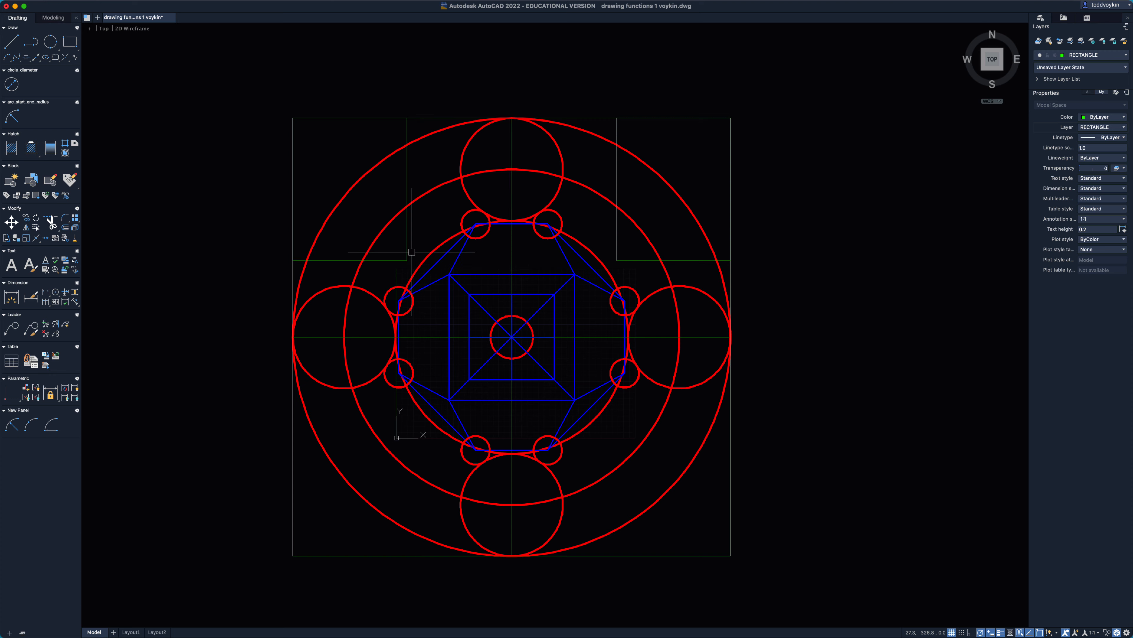
click(293, 556)
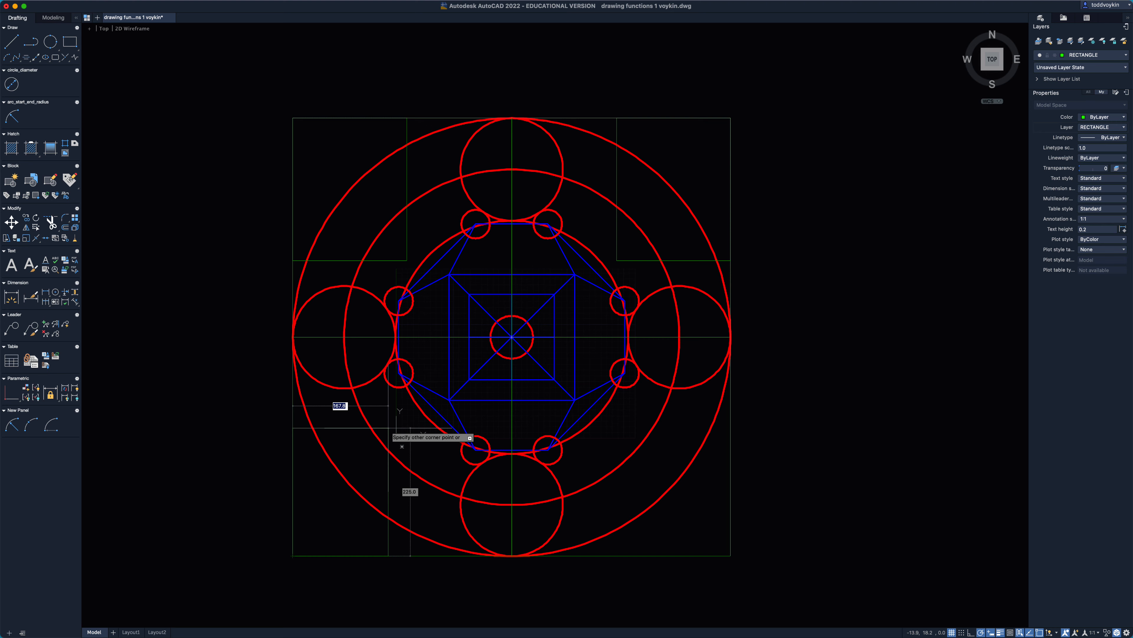
text(200)
key(Tab)
text(2)
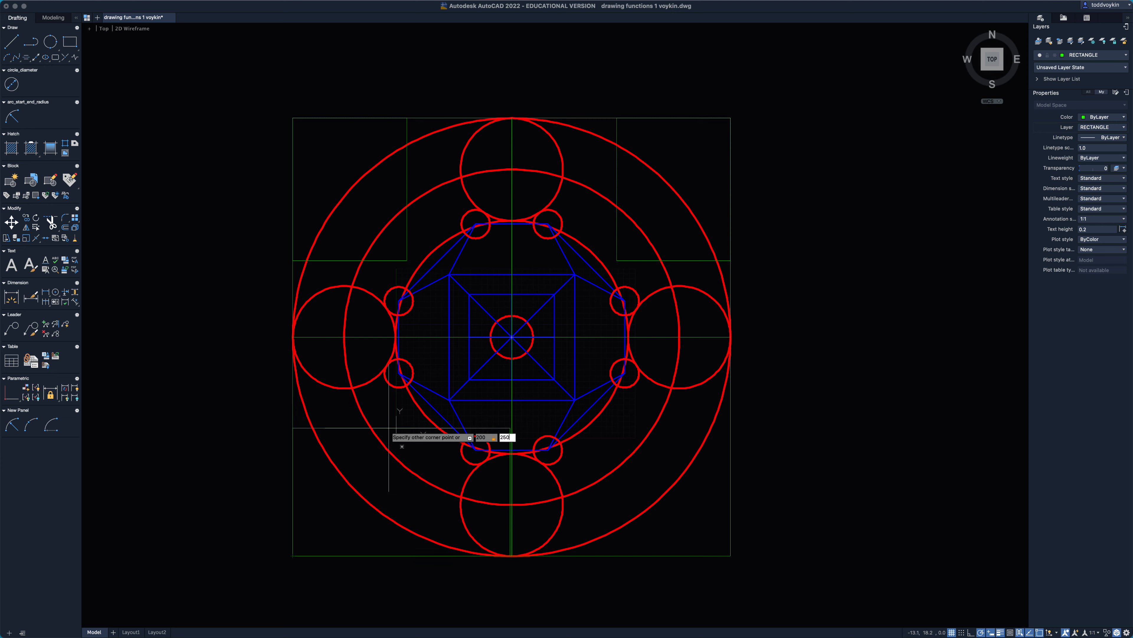
key(Return)
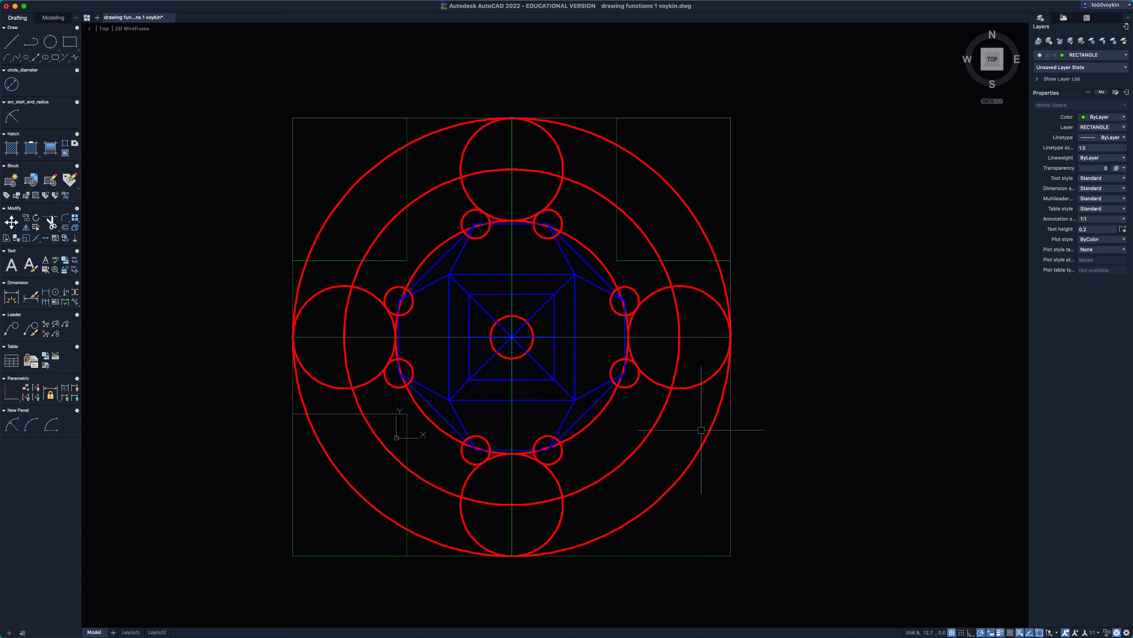
Step: Draw a rectangle 200 mm wide and 250 mm high inward from the figure's lower-right outer corner
key(Return)
click(730, 555)
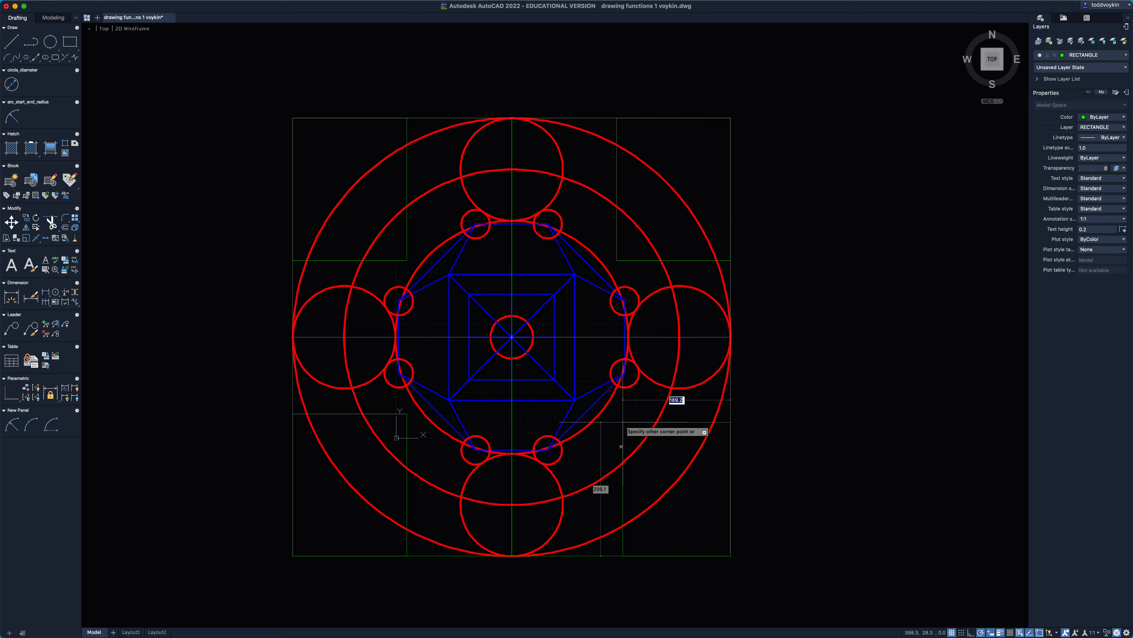
text(-200)
key(Tab)
text(2)
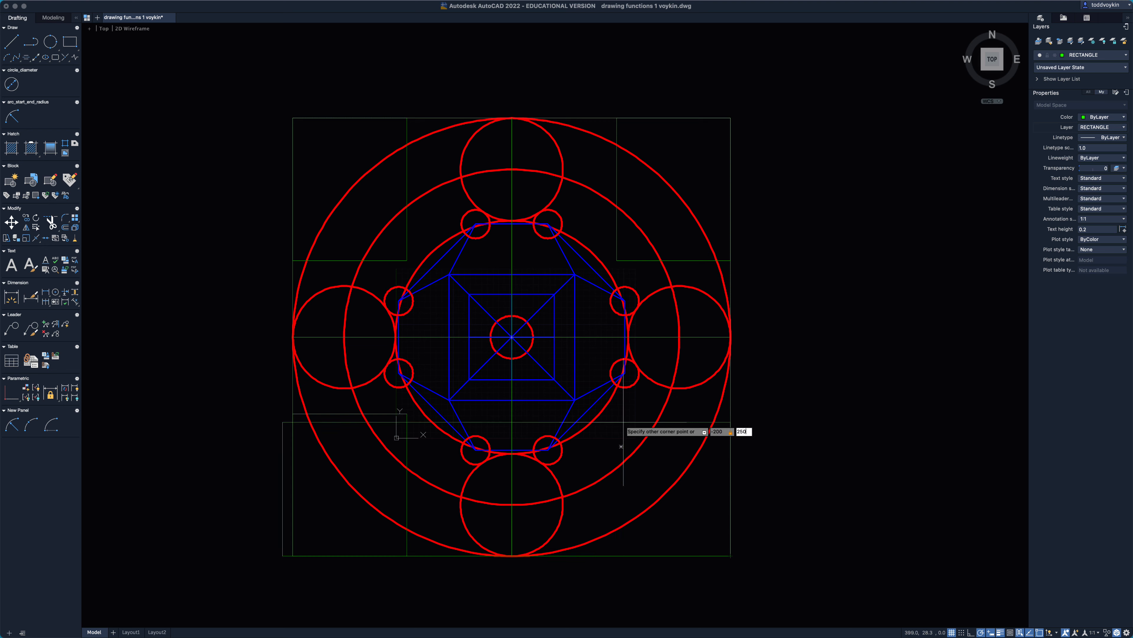
key(Return)
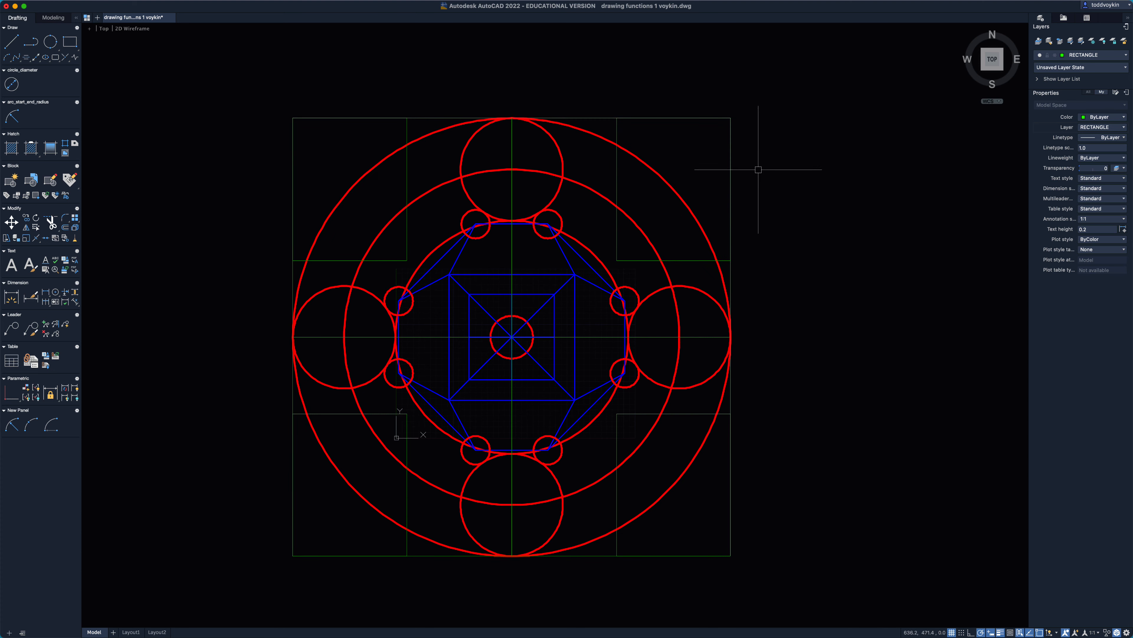
Step: Start a rectangle with the Chamfer option, setting both chamfer distances to 20 mm
text(rec)
key(Return)
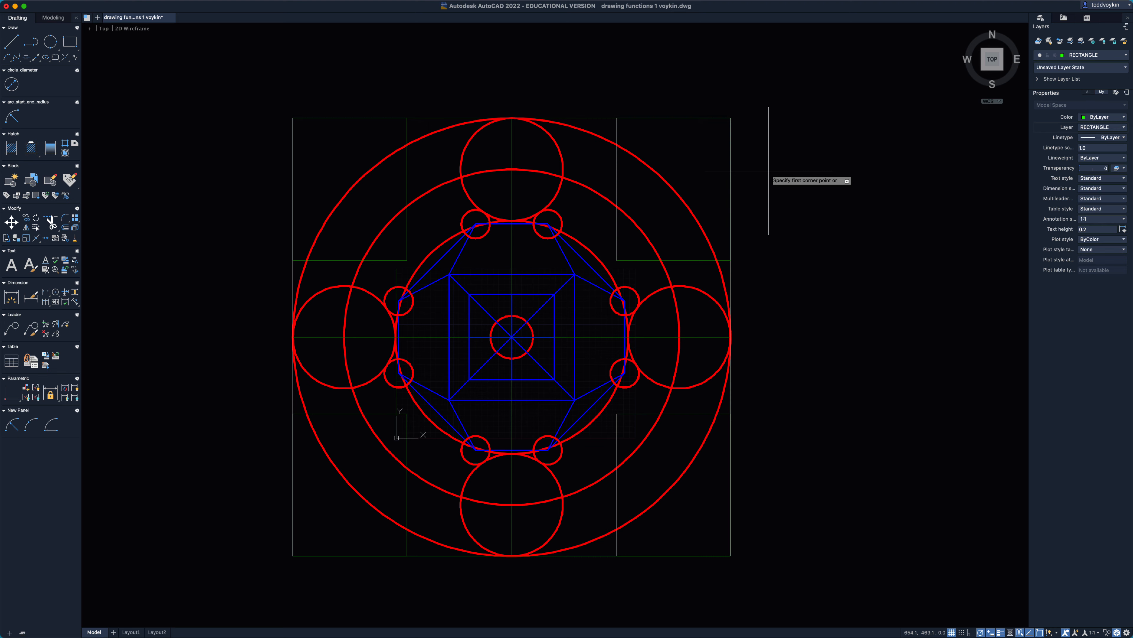
key(Down)
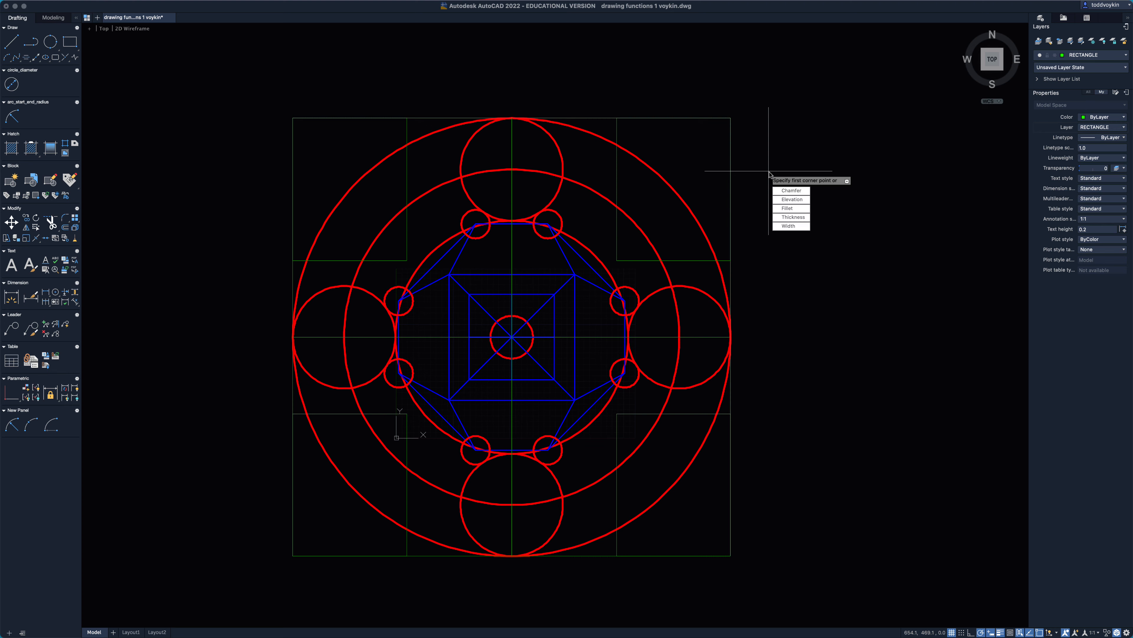
click(805, 192)
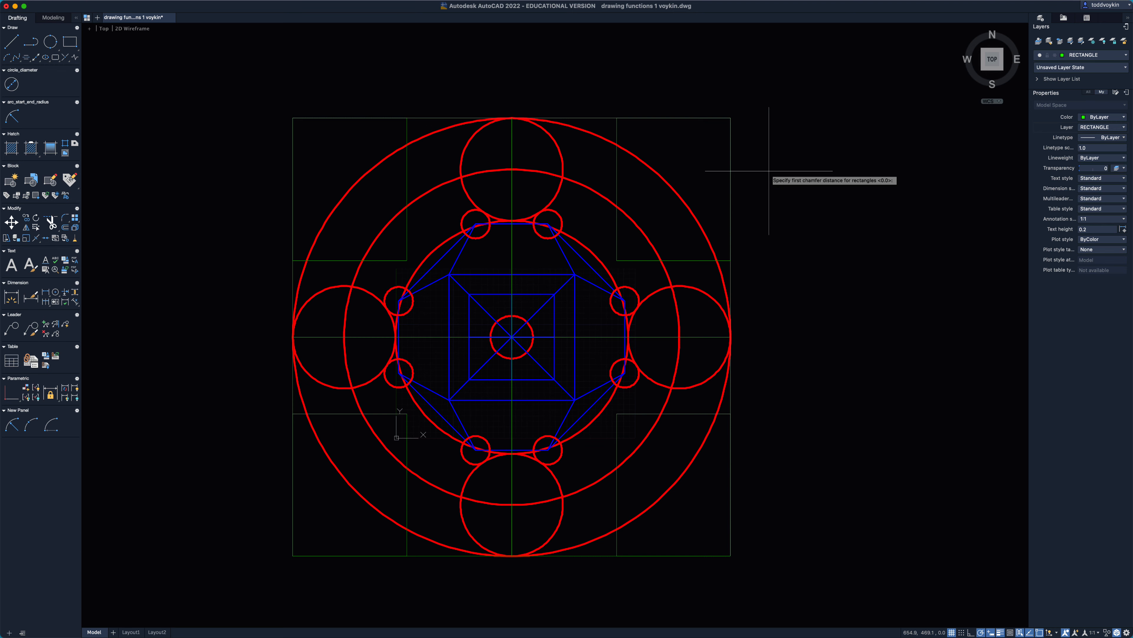
text(20)
key(Return)
text(20)
key(Return)
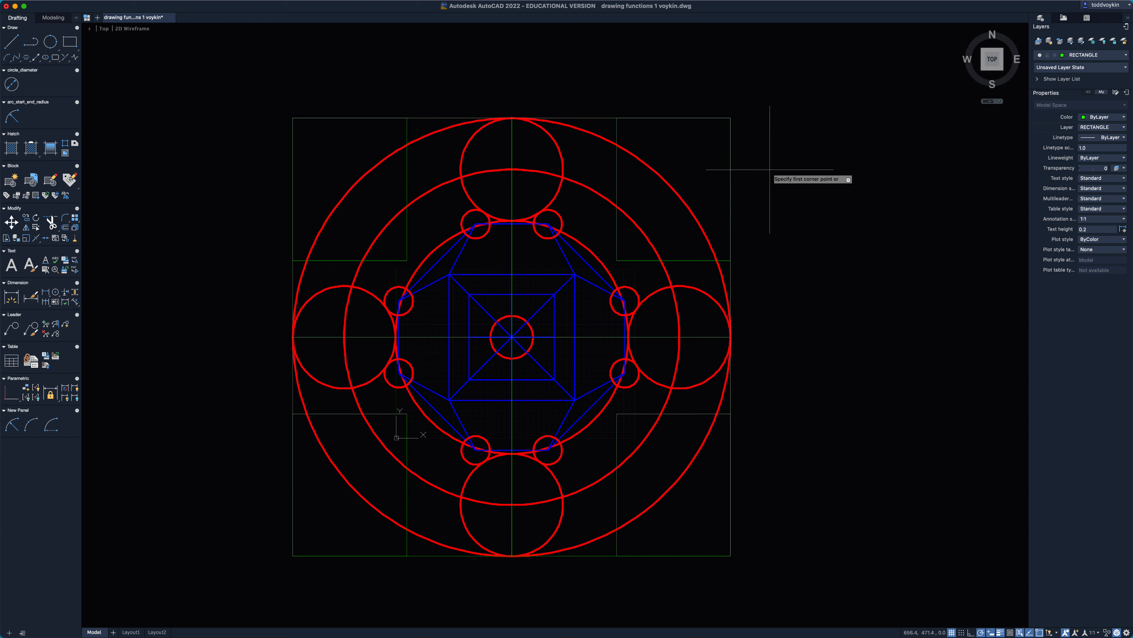
Step: Draw a 100 mm chamfered square inward from the figure's upper-right outer corner
click(730, 118)
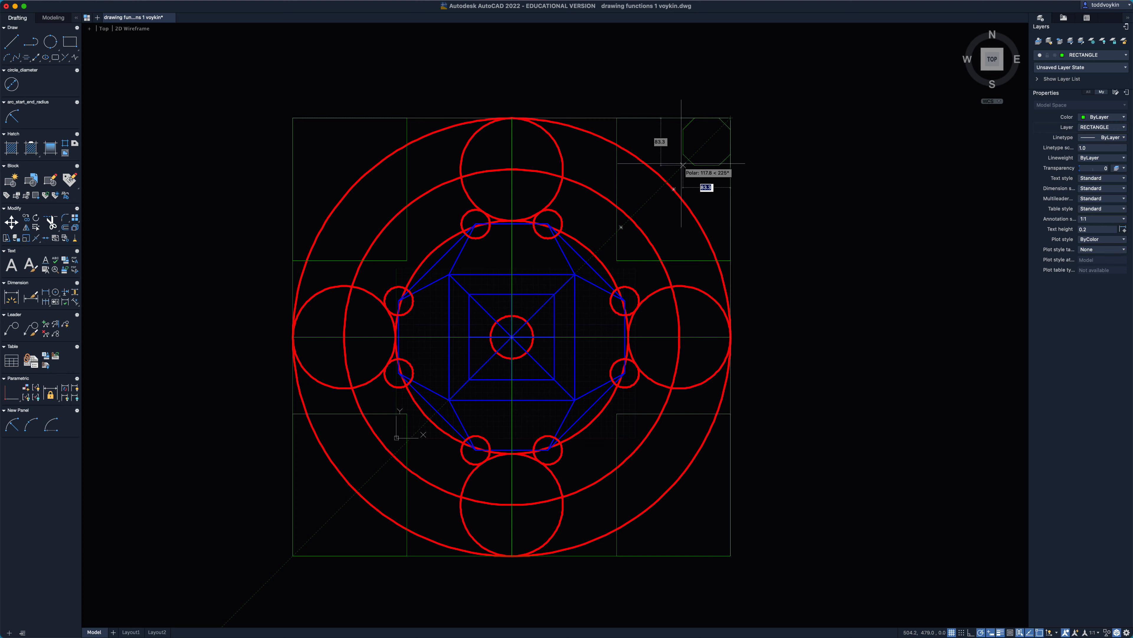
text(-1)
key(Tab)
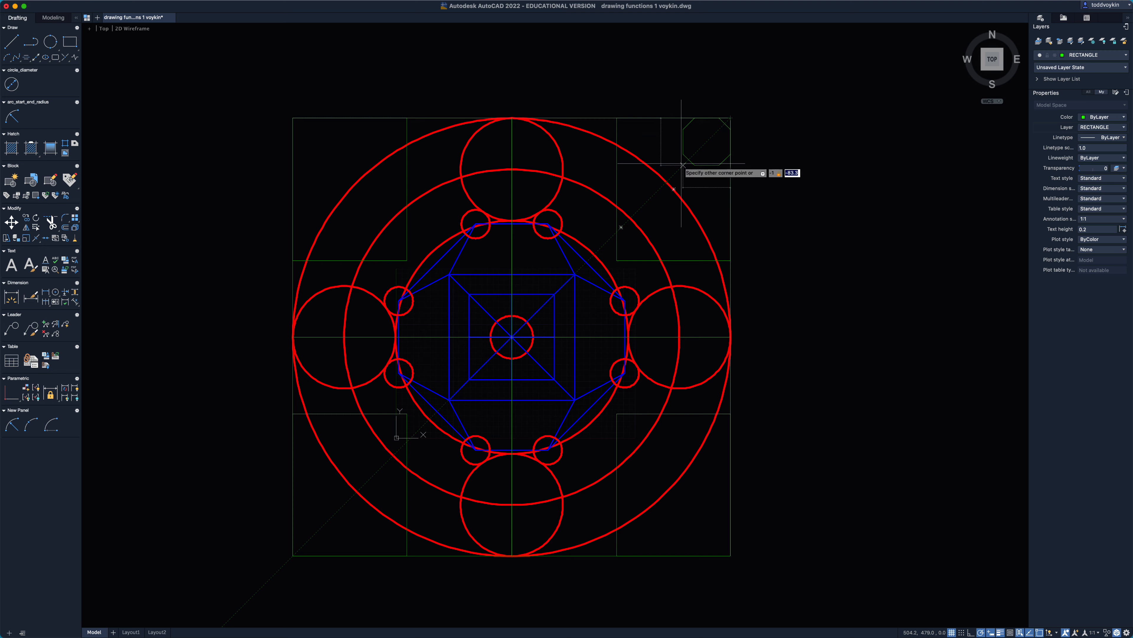
text(-100)
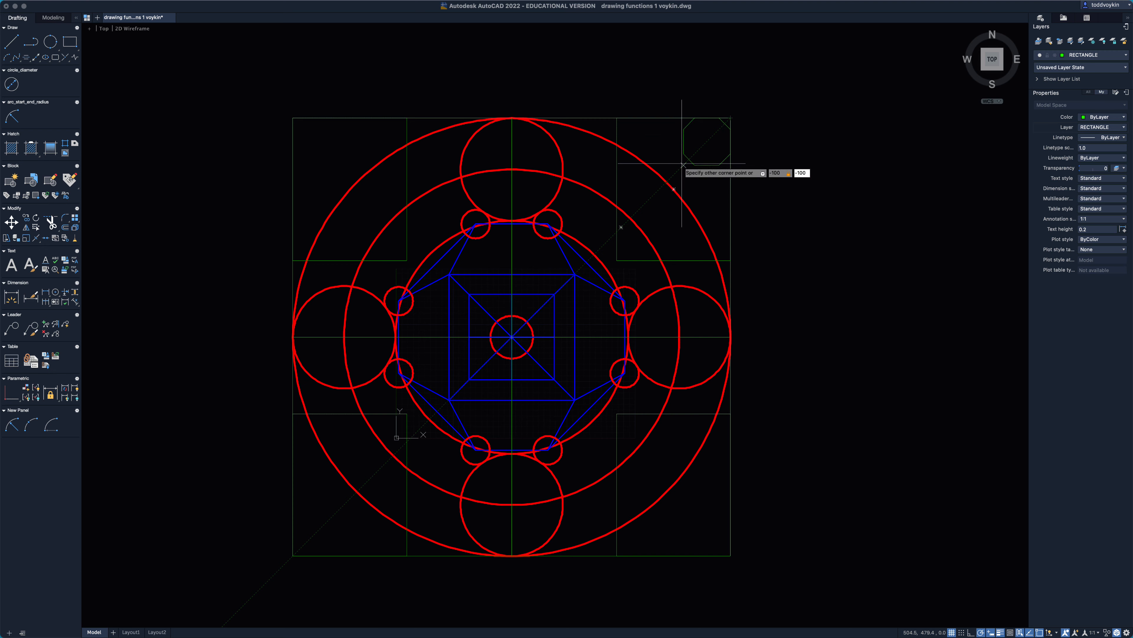
key(Return)
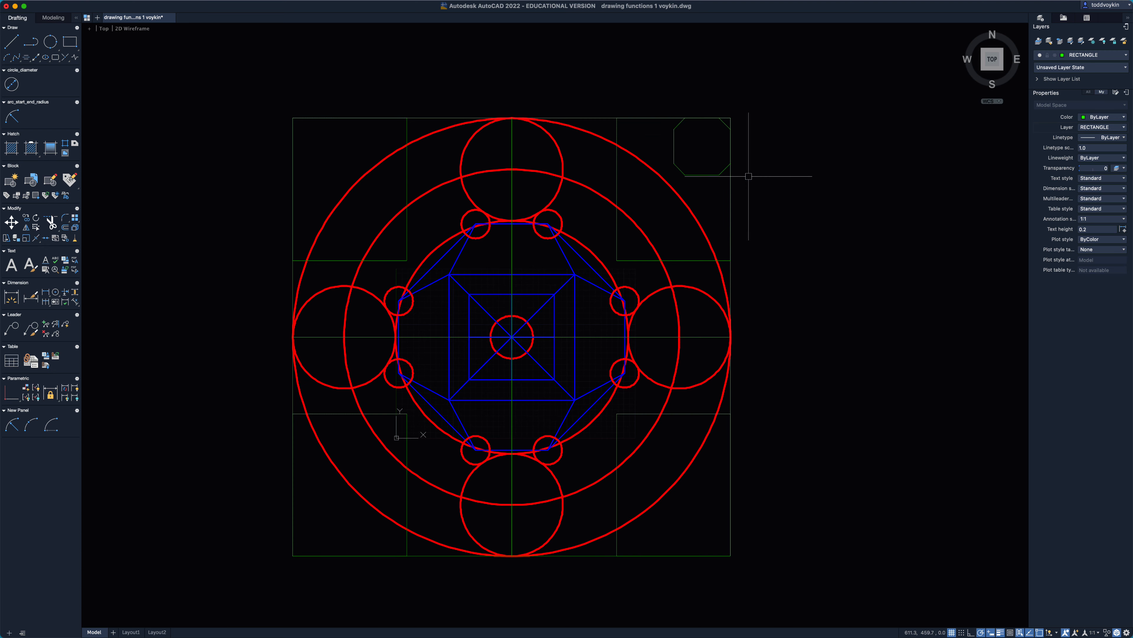
Step: Draw a 100 mm chamfered square inward from the figure's upper-left outer corner
key(Return)
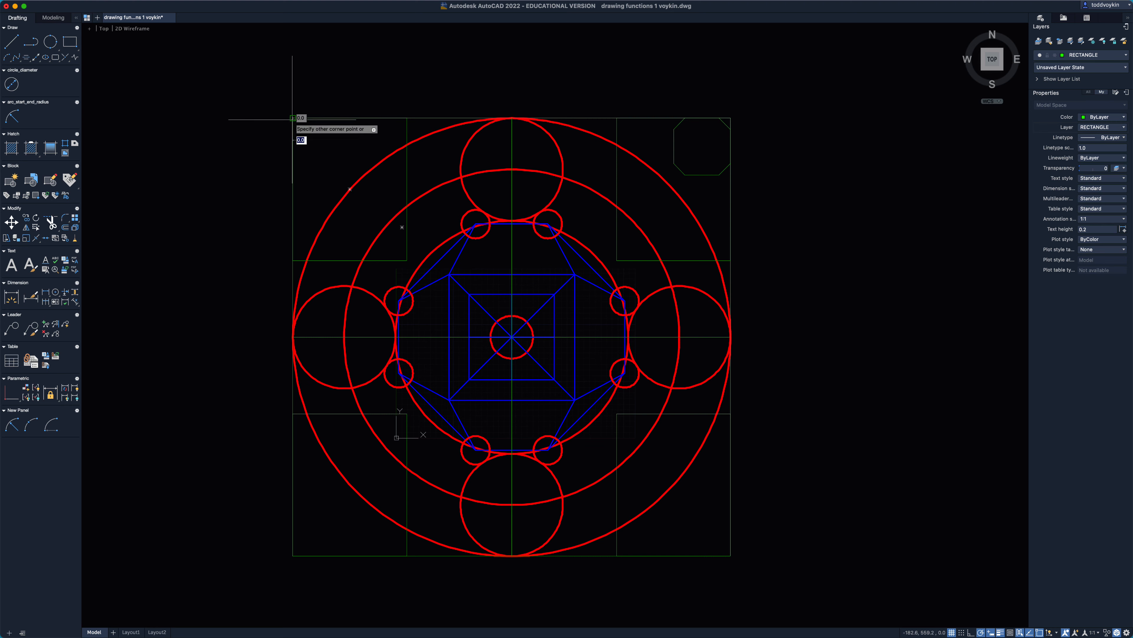
click(292, 118)
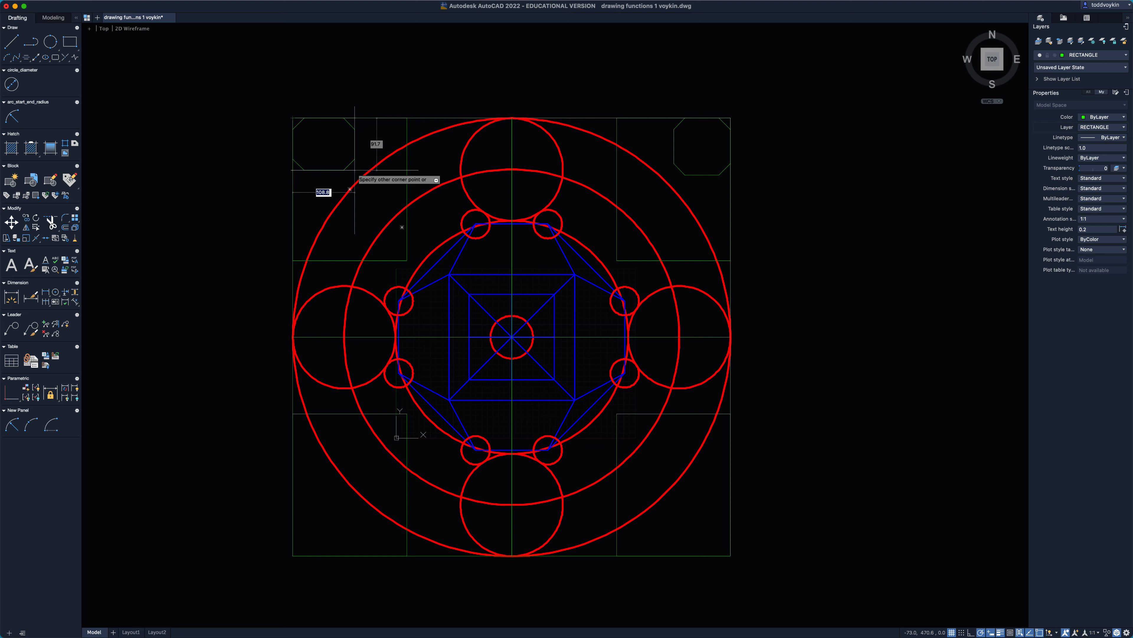
text(100)
key(Tab)
text(-10)
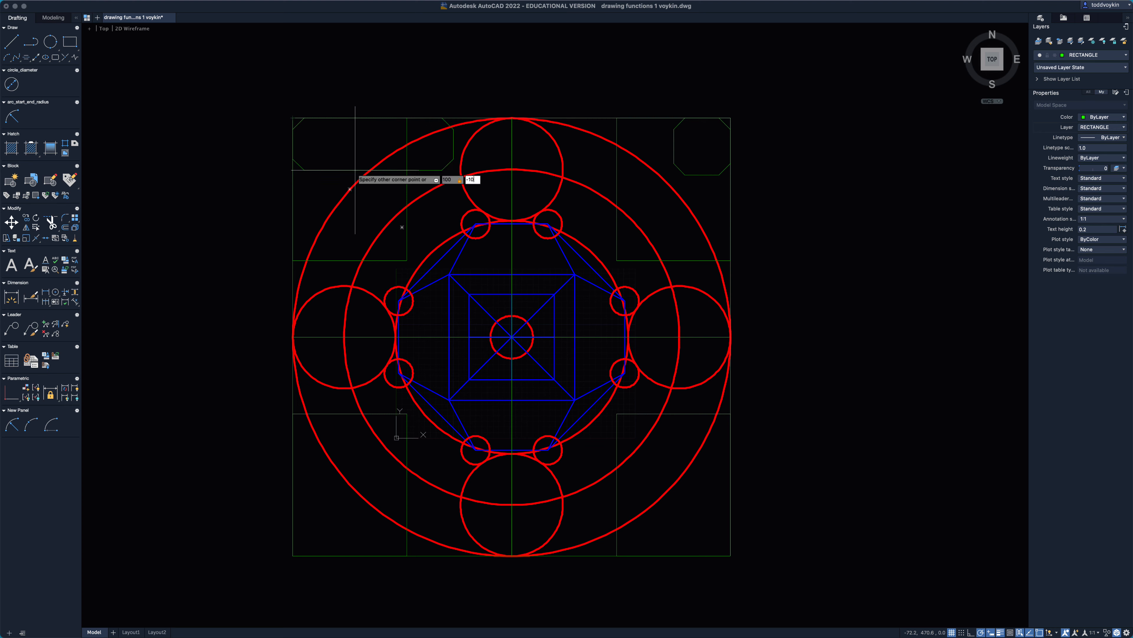
text(0)
key(Return)
Step: Draw a 100 mm chamfered square inward from the figure's lower-left outer corner
key(Return)
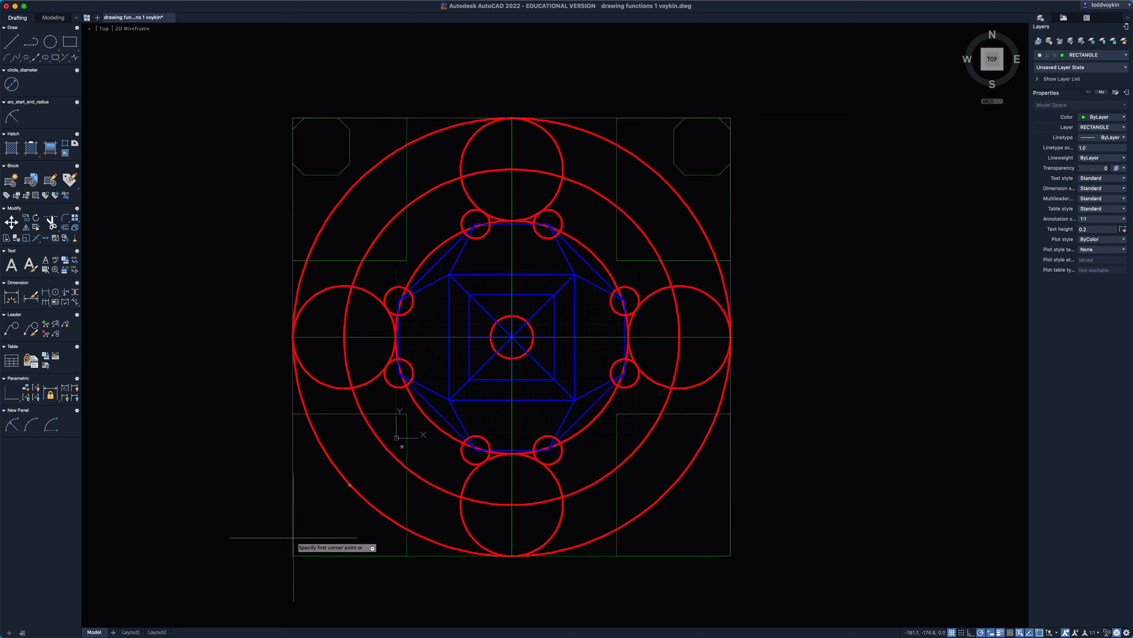
click(292, 556)
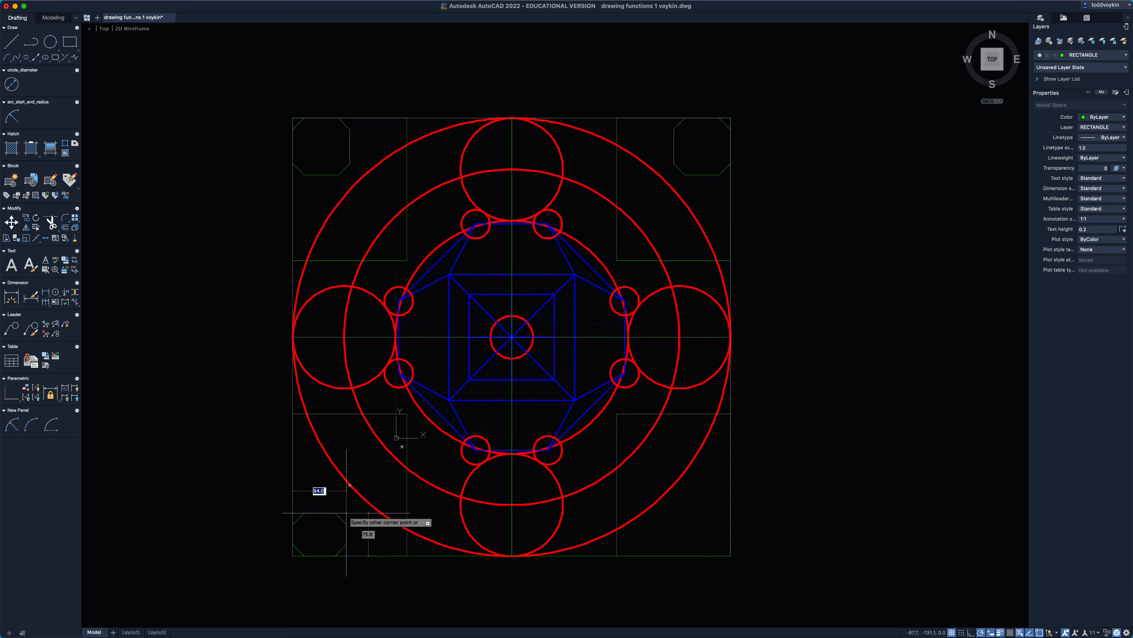
text(100)
key(Tab)
text(100)
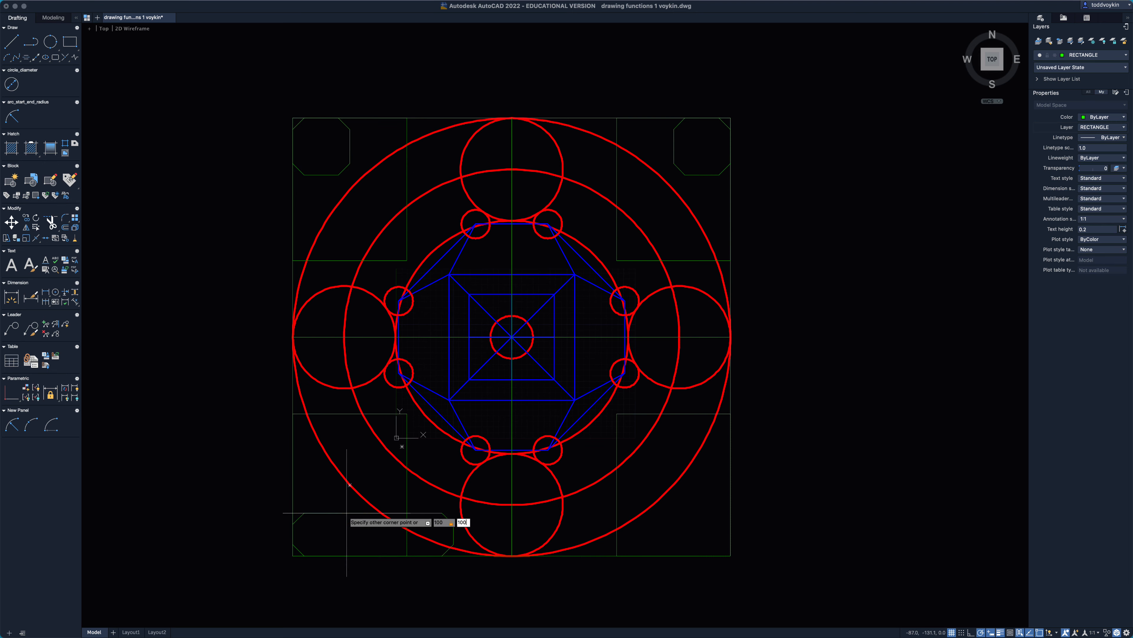
key(Return)
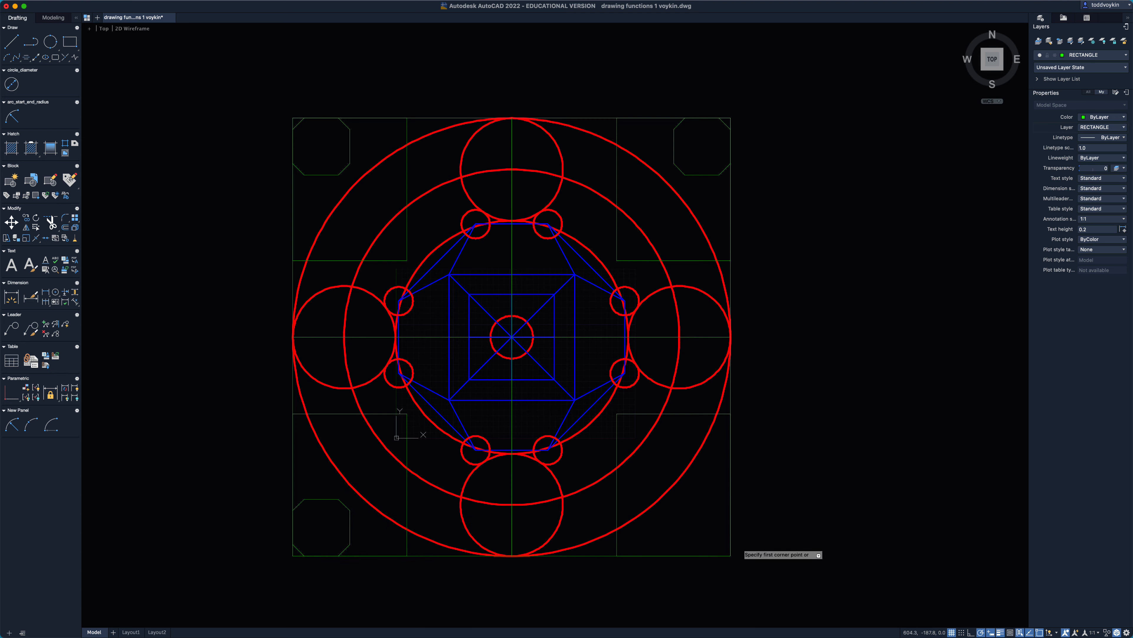
Step: Draw a 100 mm chamfered square inward from the figure's lower-right outer corner
click(731, 556)
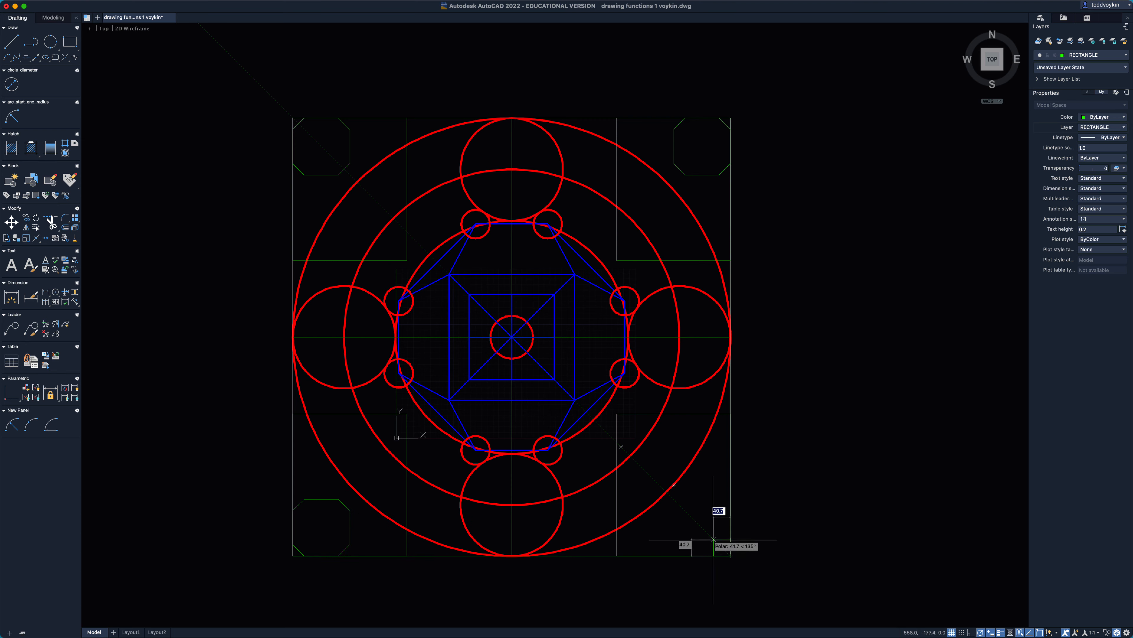
click(677, 502)
text(-100)
key(Tab)
text(1)
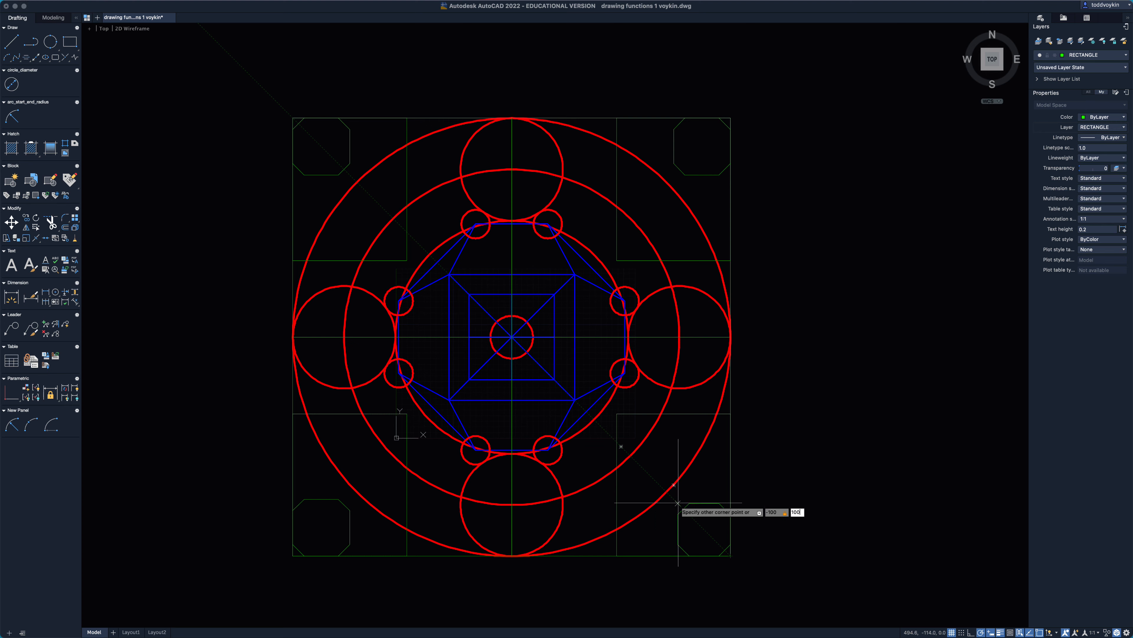
text(00)
key(Return)
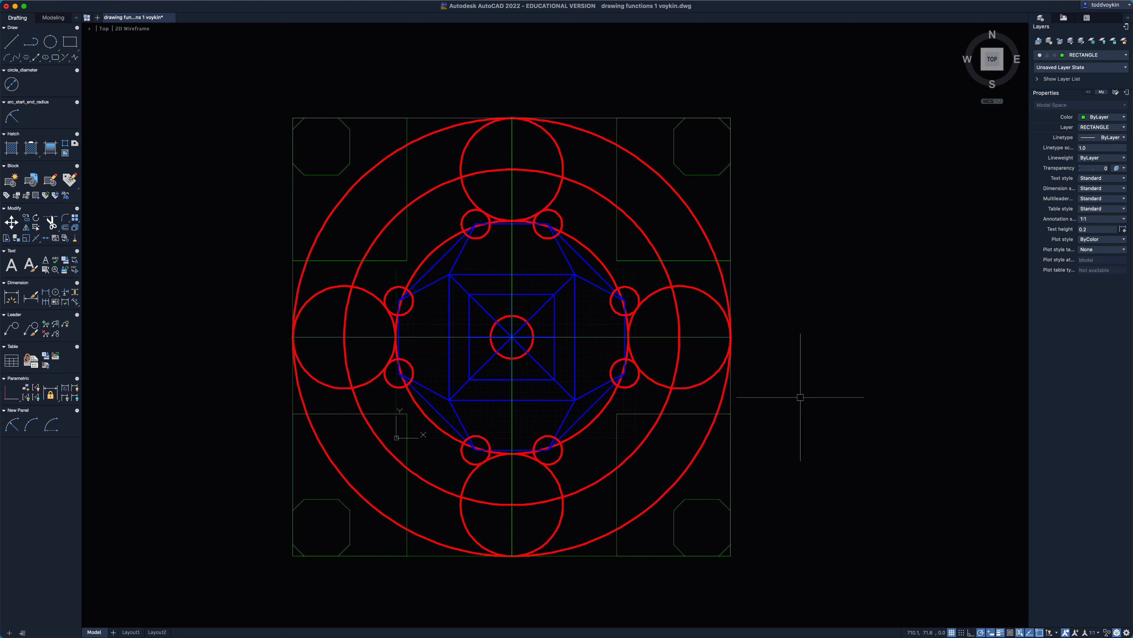
Step: Reset both chamfer distances for rectangles to 0
text(rec)
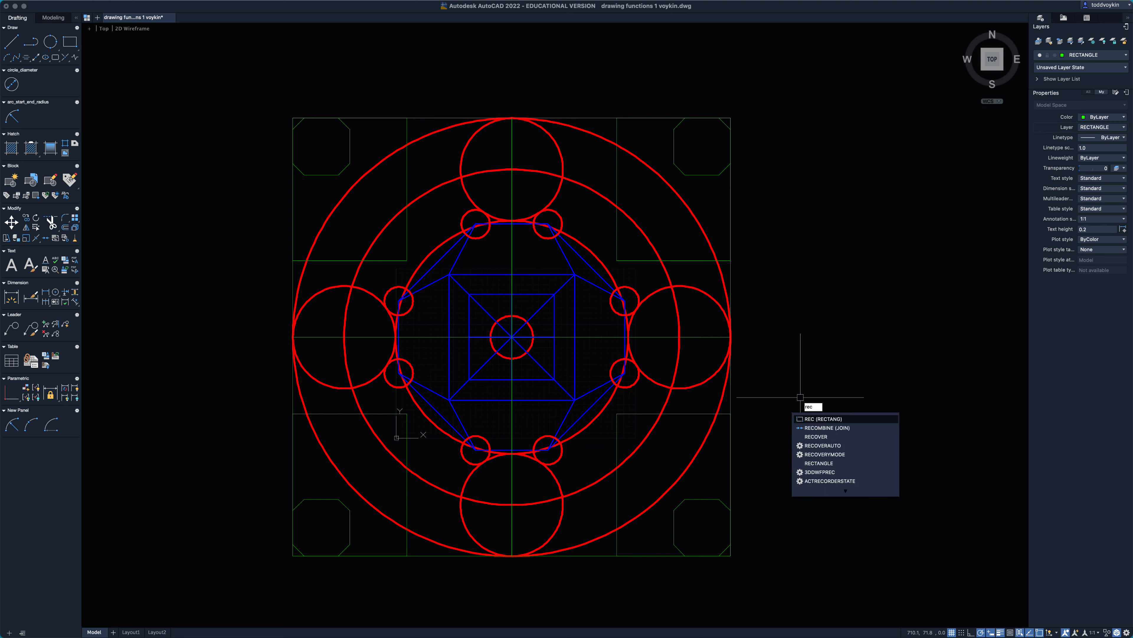
key(Return)
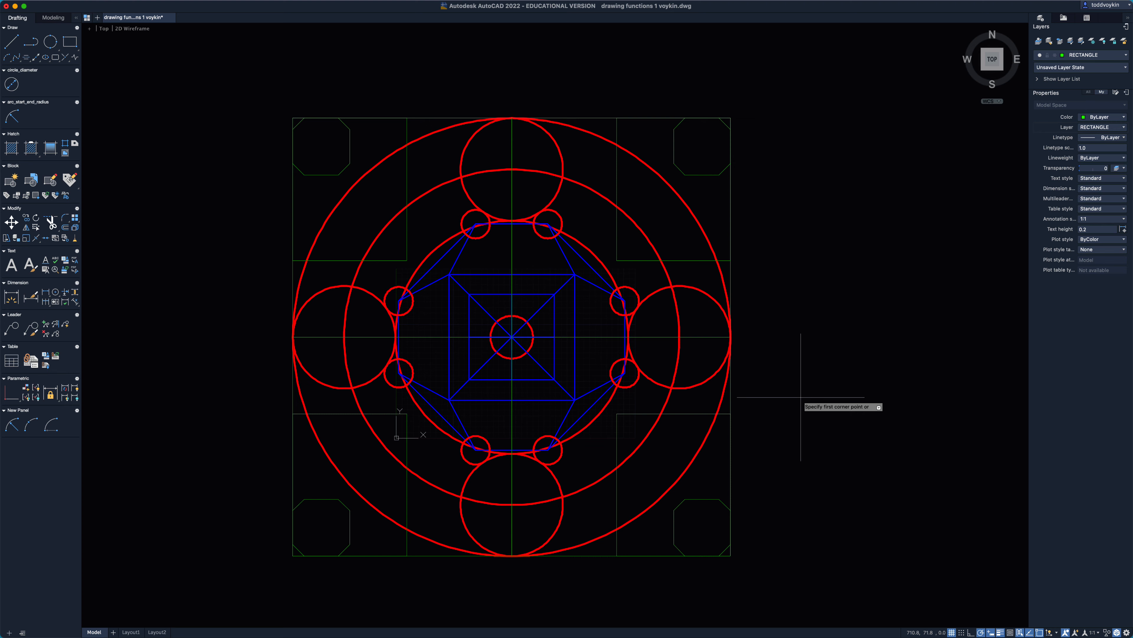
key(Down)
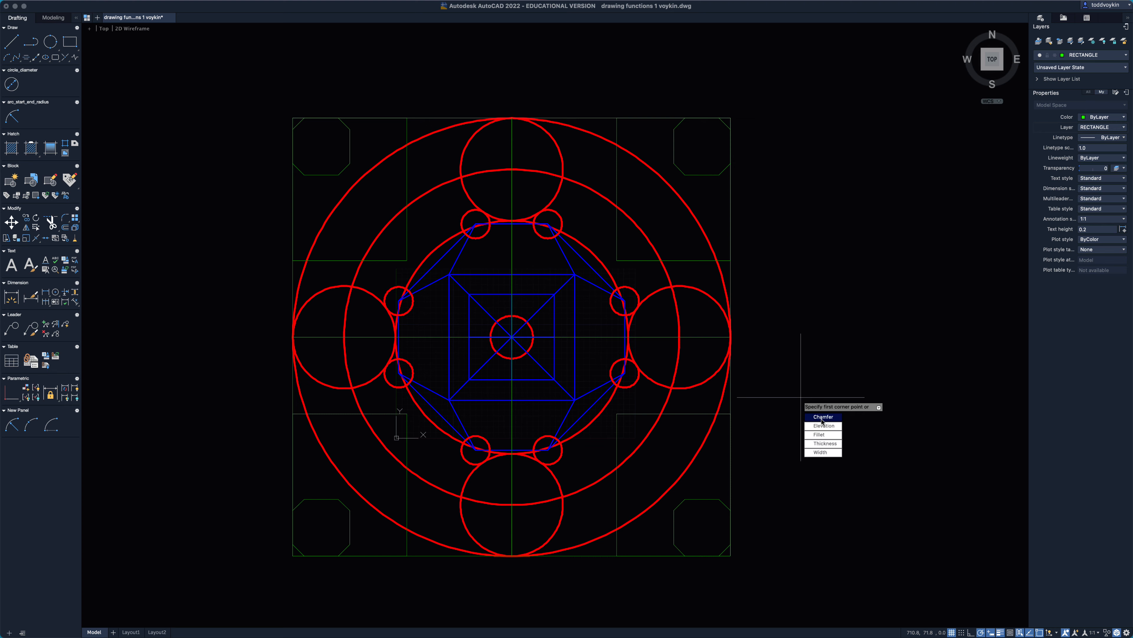
click(822, 417)
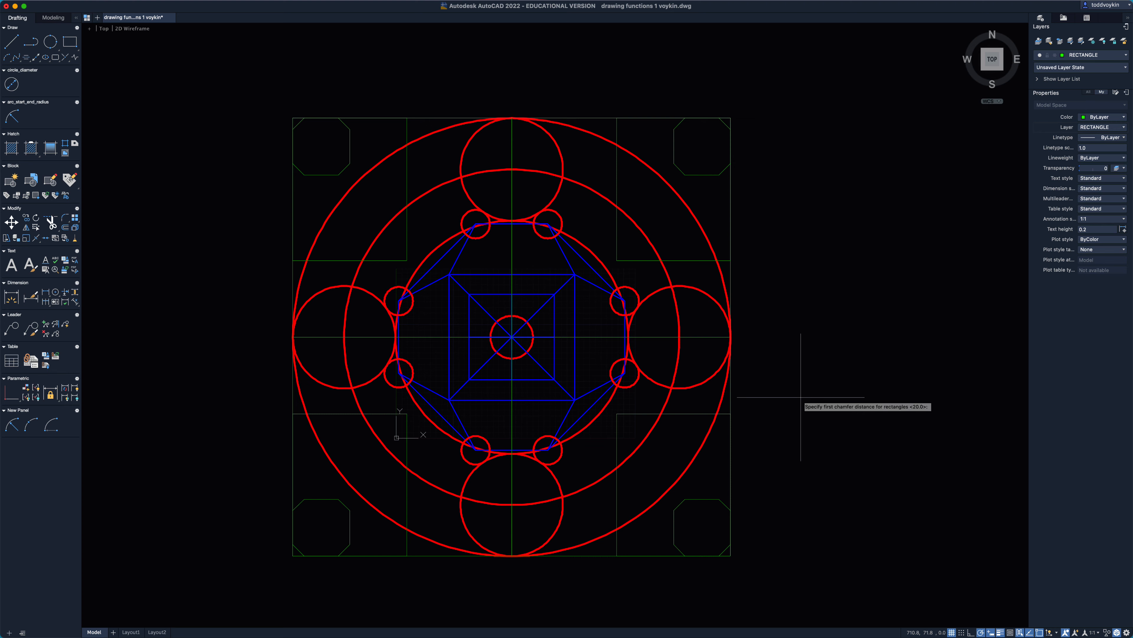
text(0)
key(Return)
text(0)
key(Return)
key(Escape)
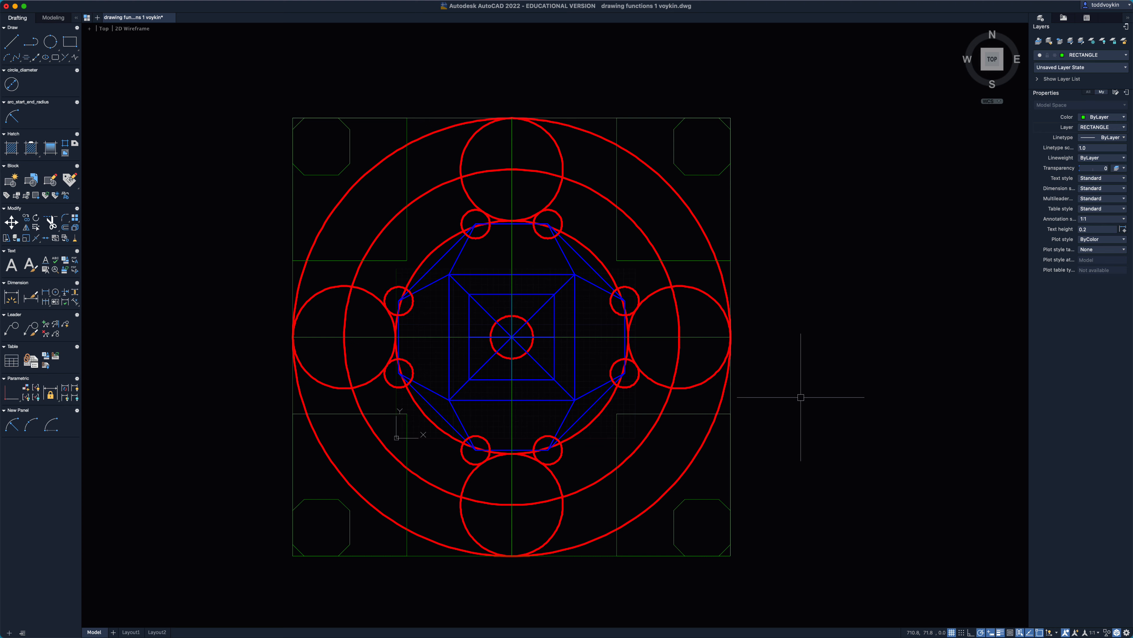
Step: Draw a 50 × 50 mm rectangle with a 10 mm fillet radius from the centre of the lower-right chamfered square
text(rec)
key(Return)
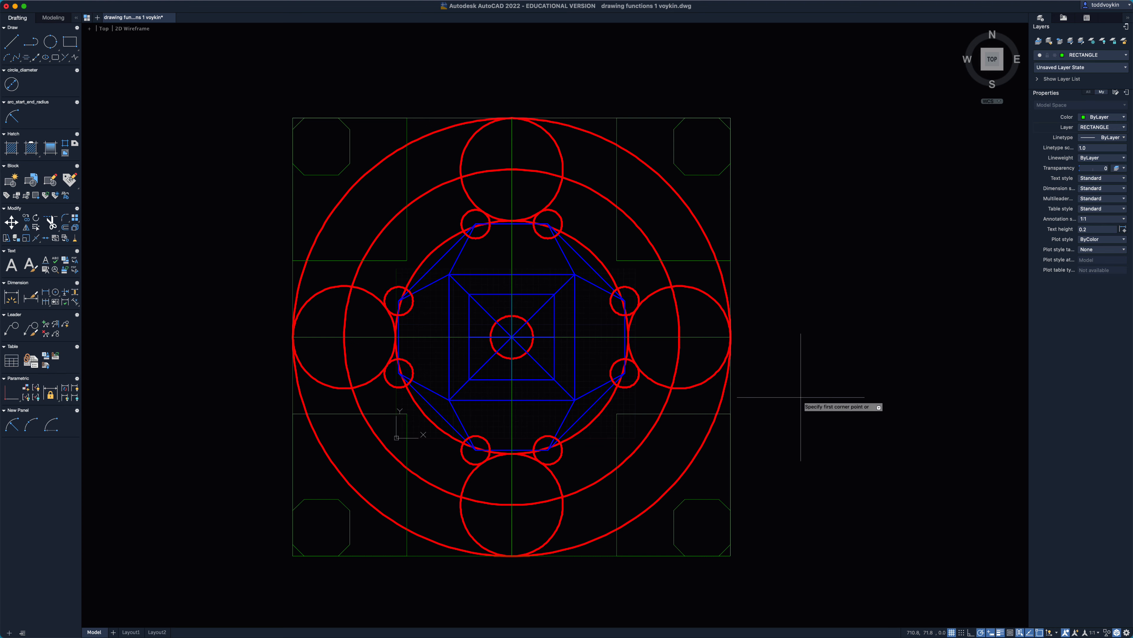
key(Down)
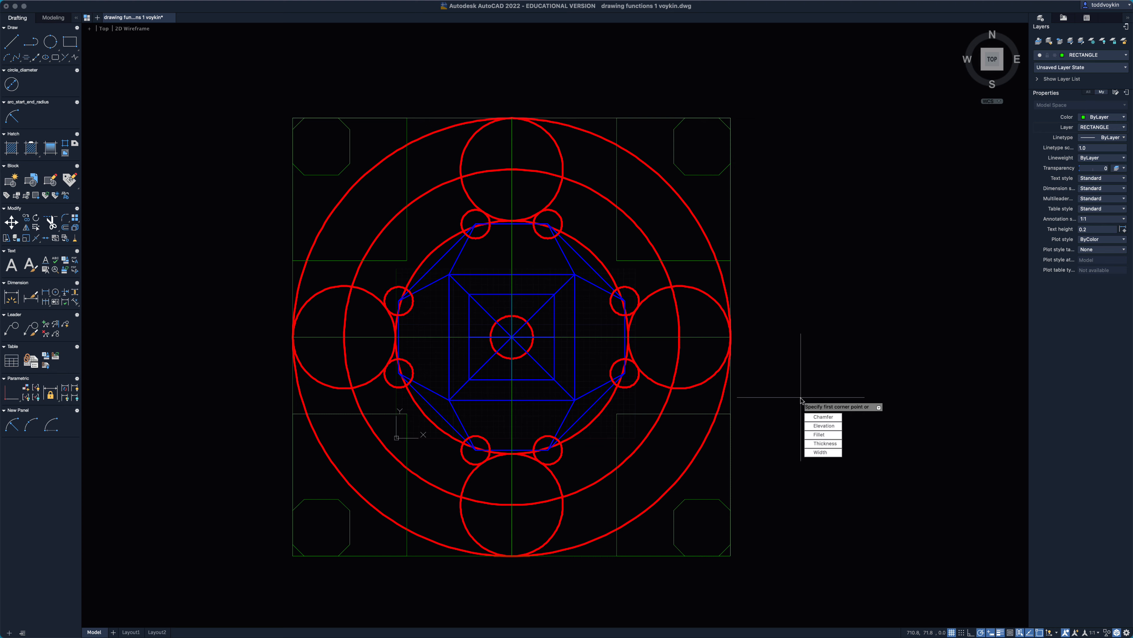
click(820, 434)
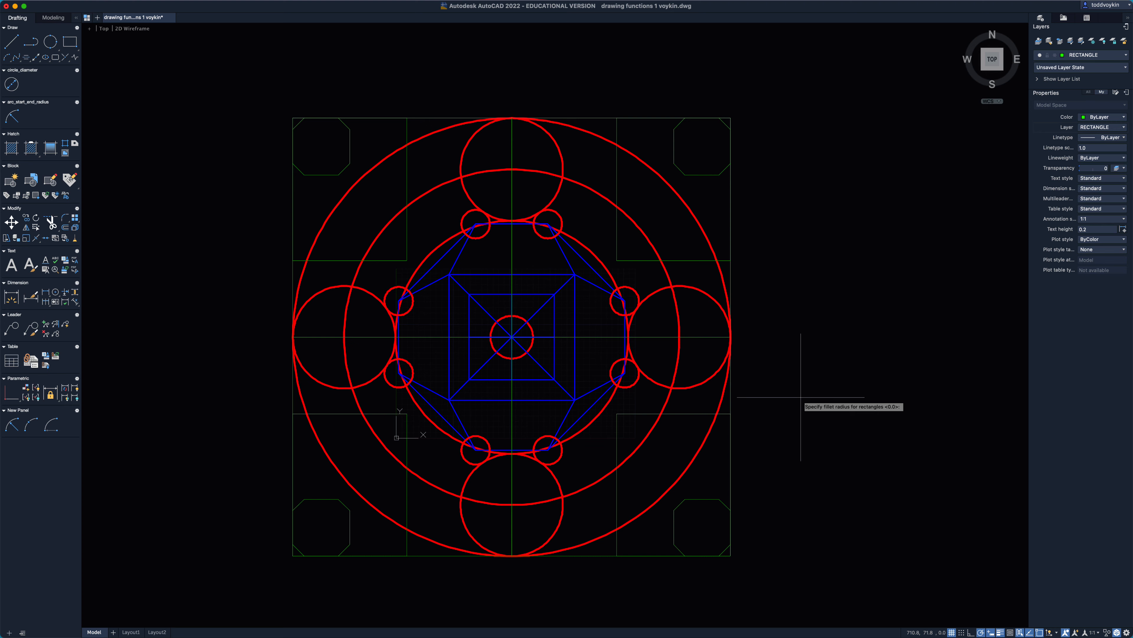
text(10)
key(Return)
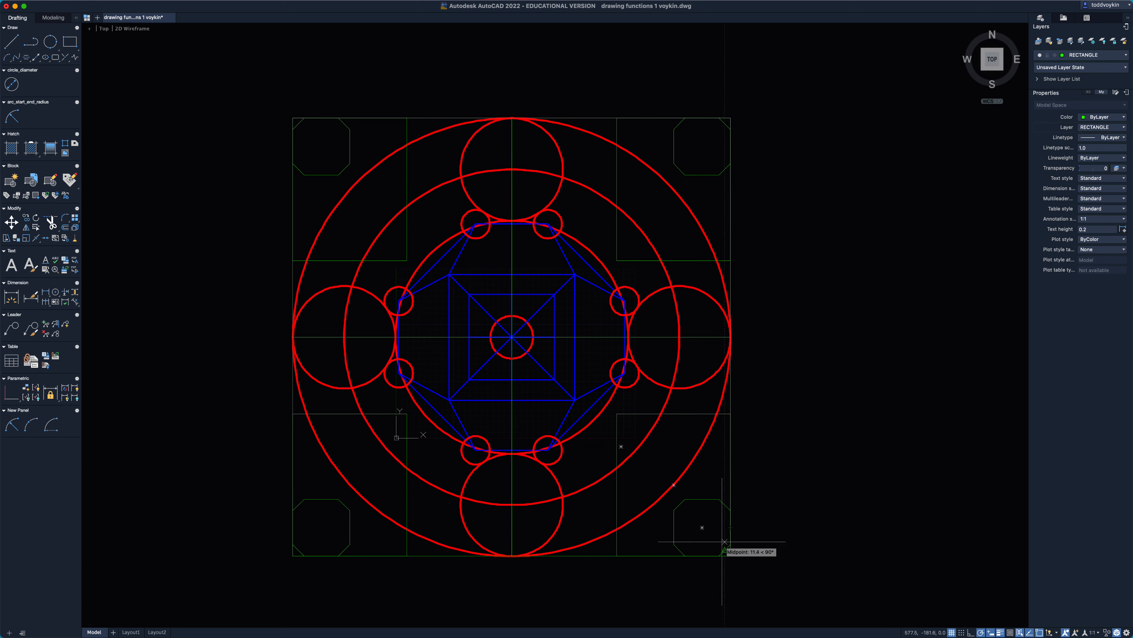
click(702, 527)
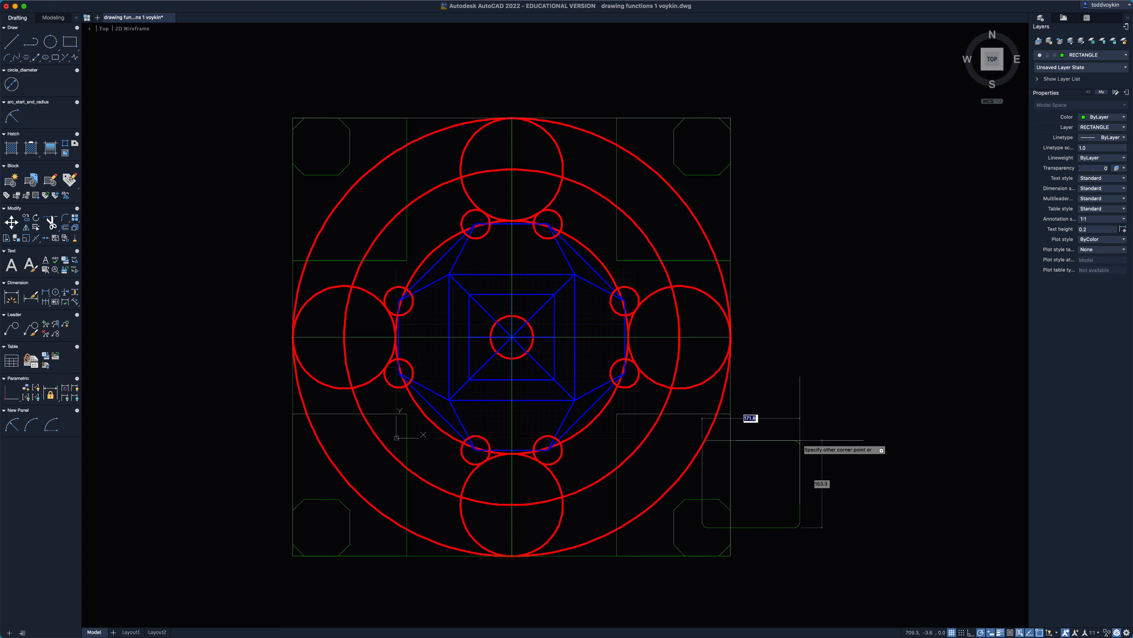
text(50)
key(Tab)
text(5)
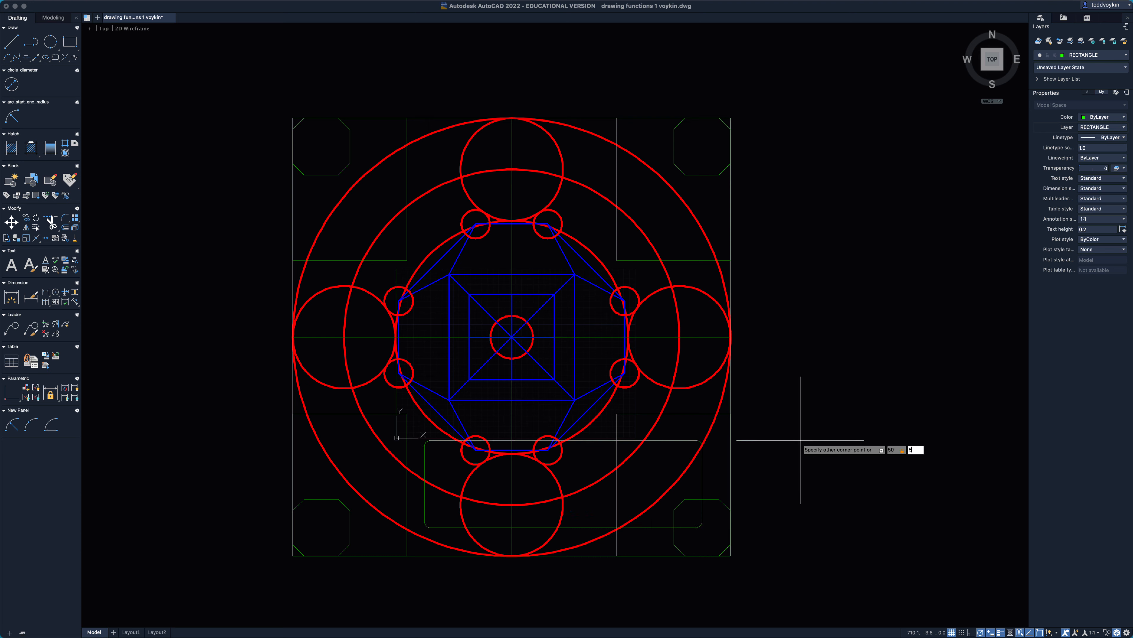
key(Return)
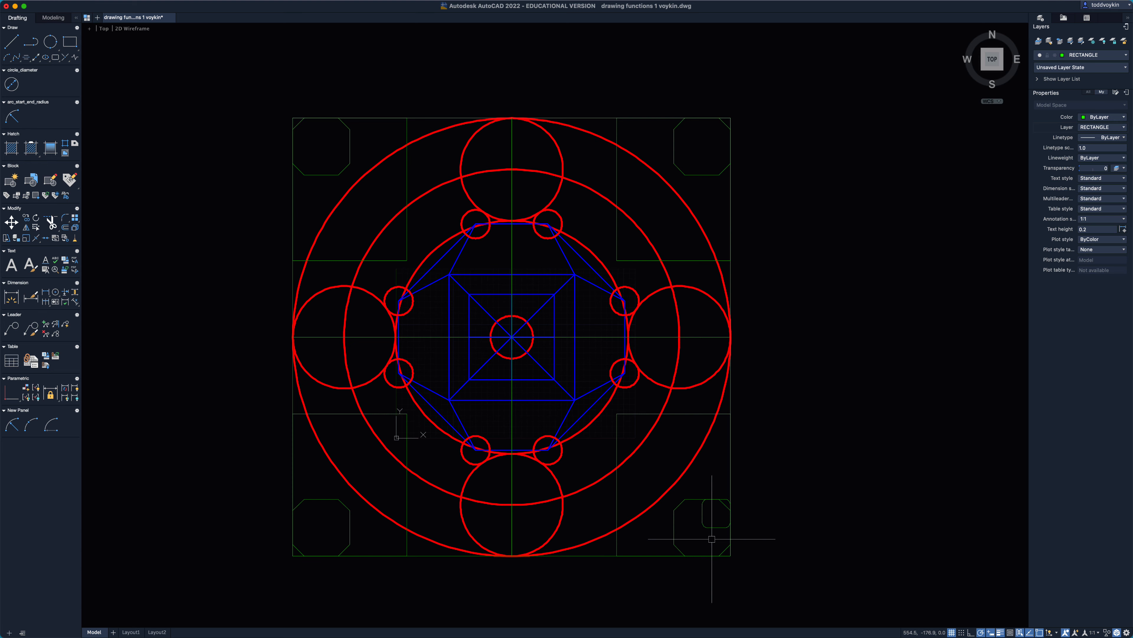
Step: Move the rounded square by its centre onto the centre of the lower-right chamfered square
scroll(701, 536, up, 4)
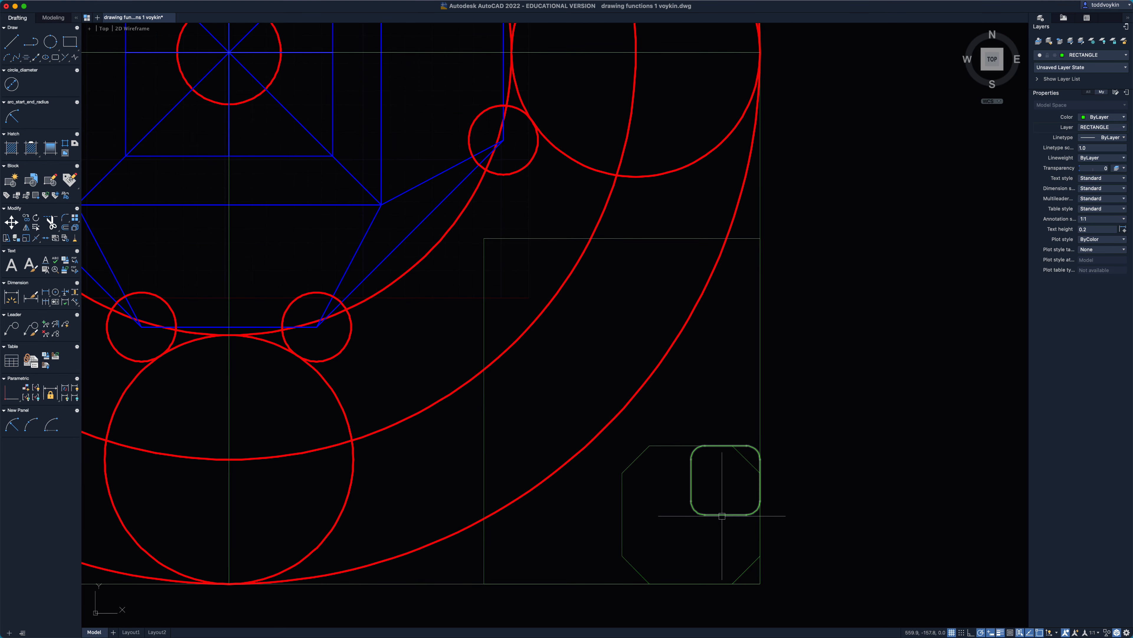
click(720, 516)
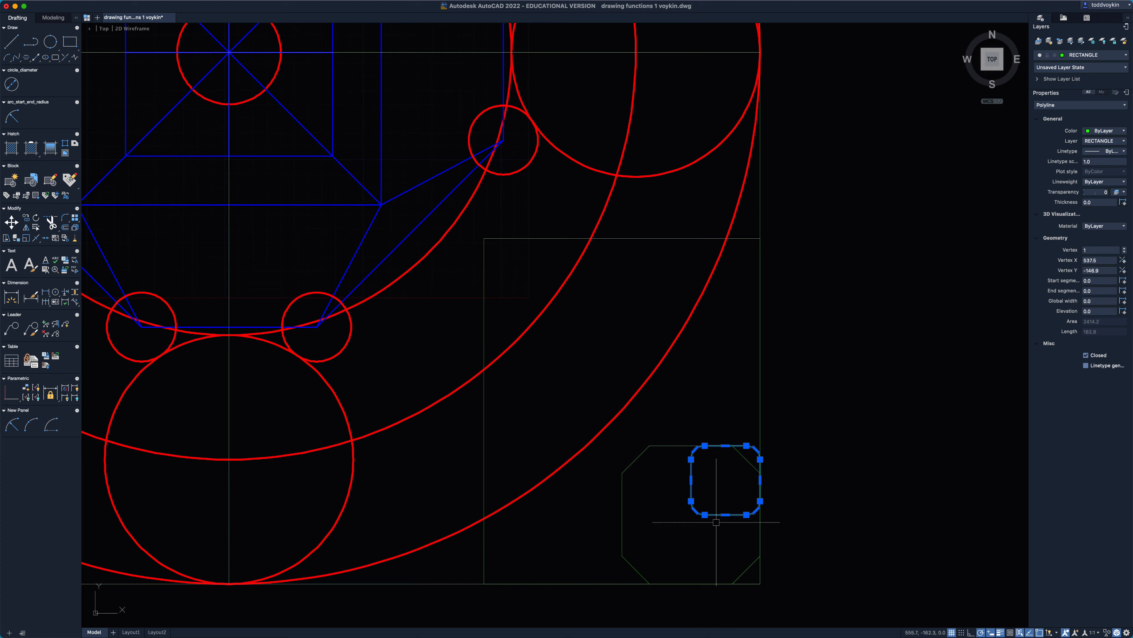
text(m)
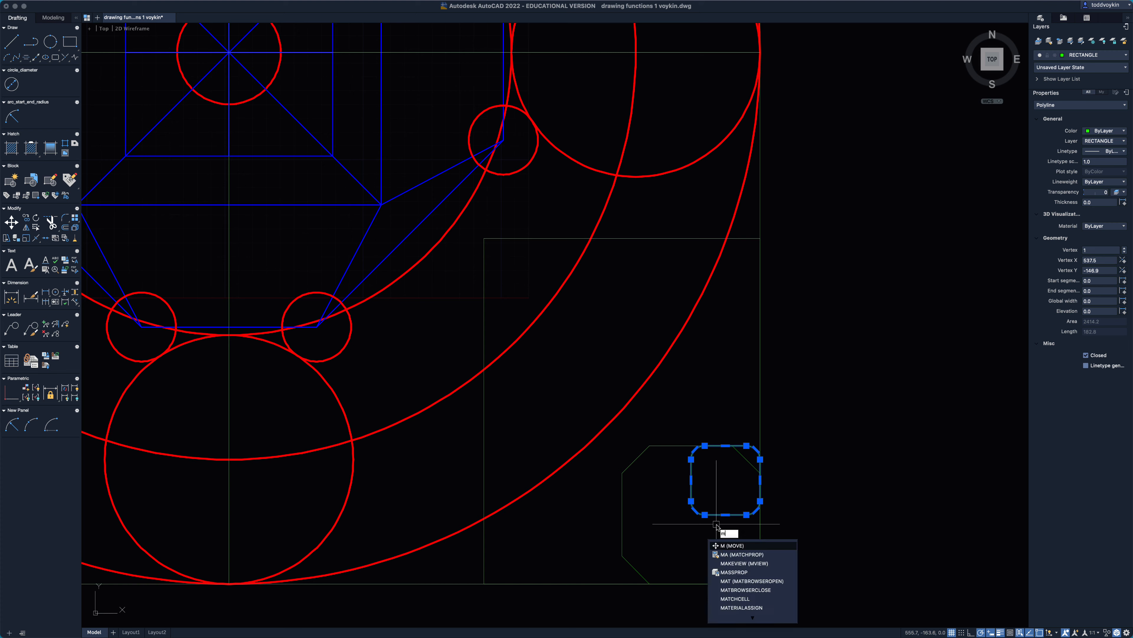
key(Return)
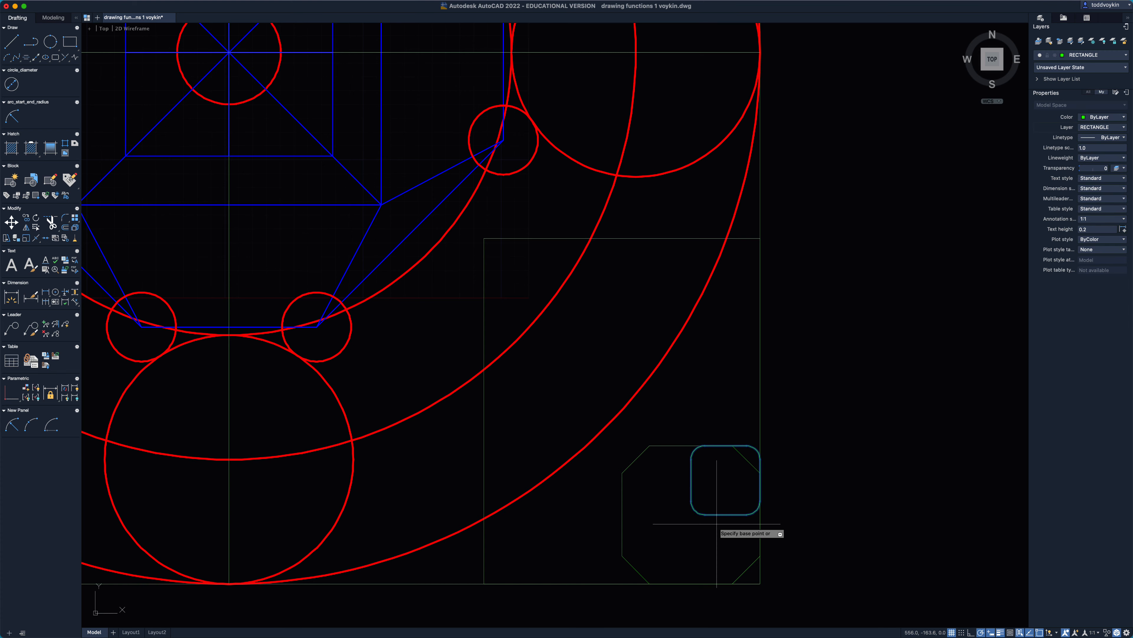
click(725, 480)
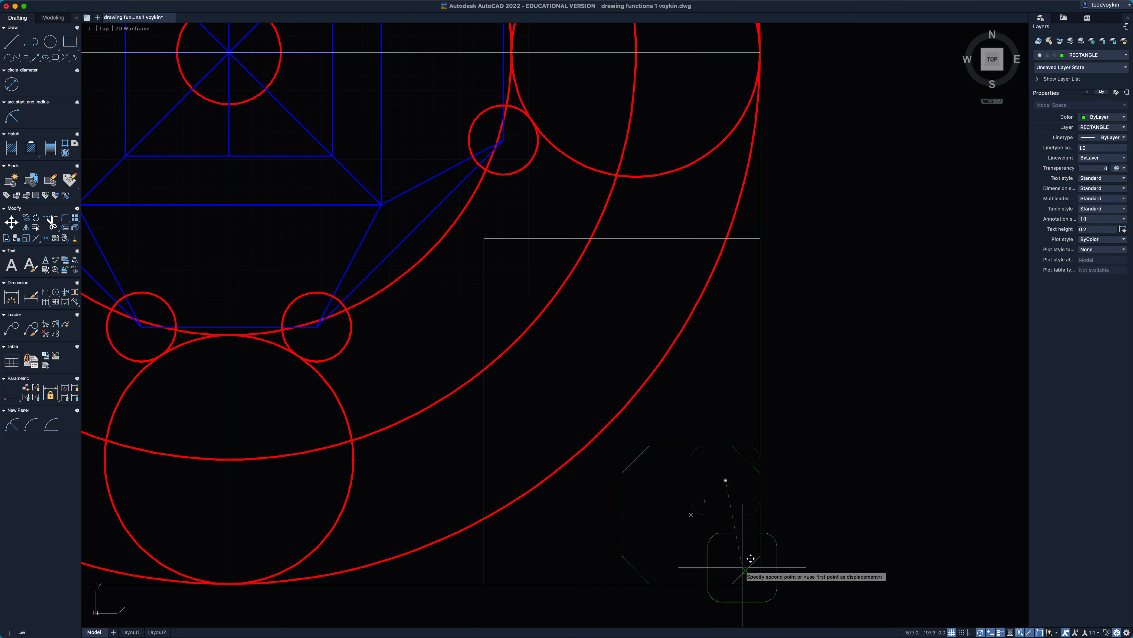
click(699, 509)
Step: Draw a 50 × 50 mm rounded square in the empty space outside the figure, beside its lower-left corner
scroll(627, 545, down, 2)
scroll(634, 546, down, 2)
middle_drag(532, 545, 729, 518)
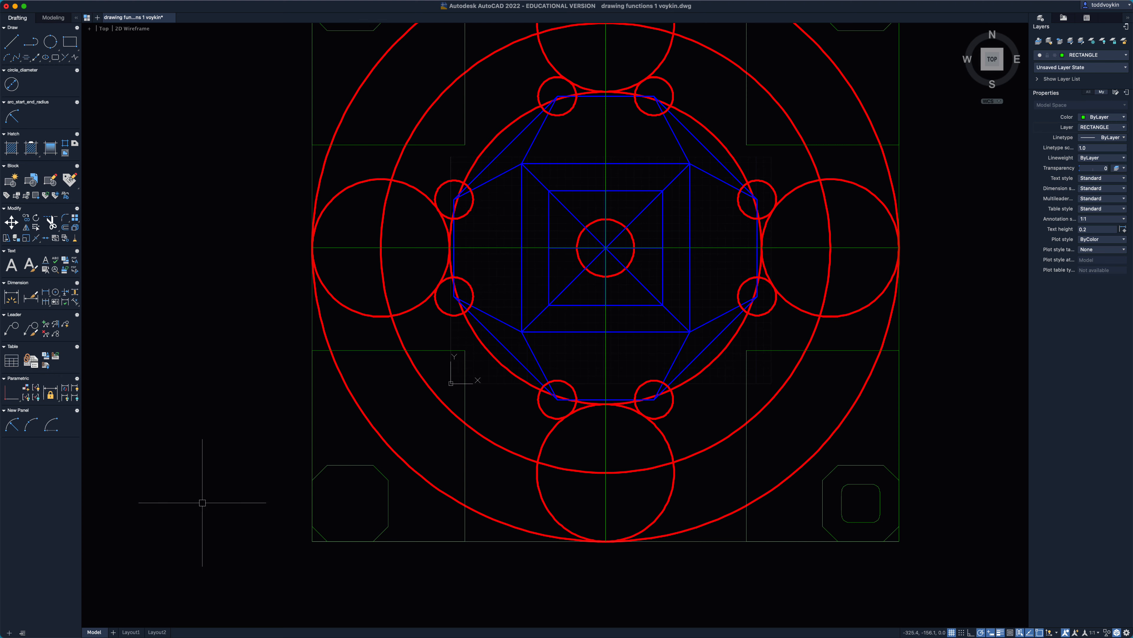
text(rec)
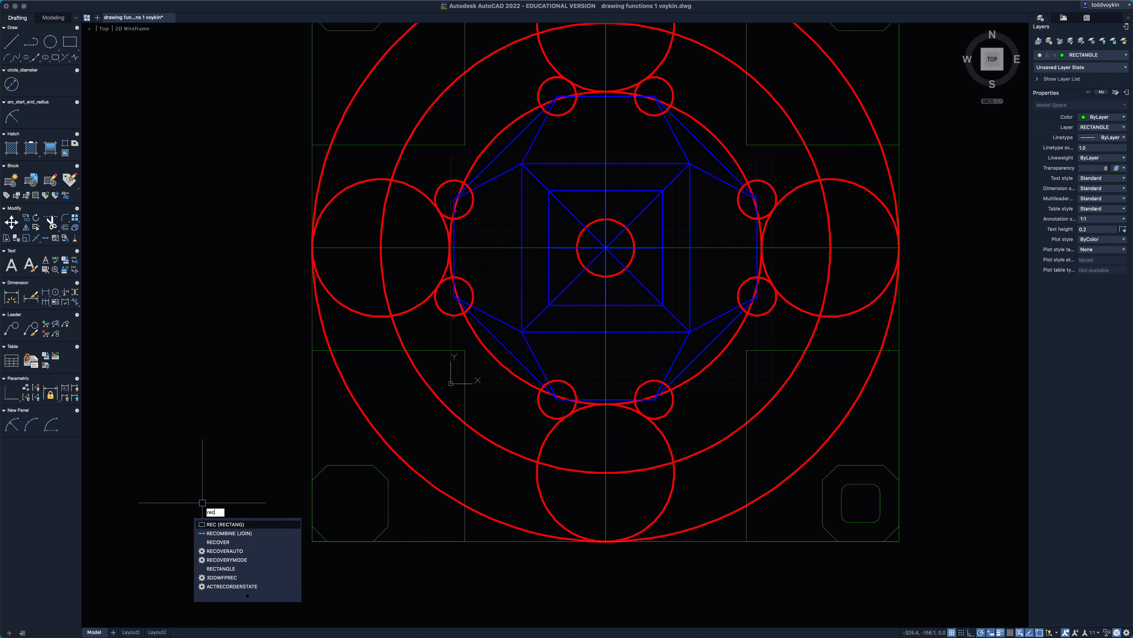
key(Return)
click(180, 524)
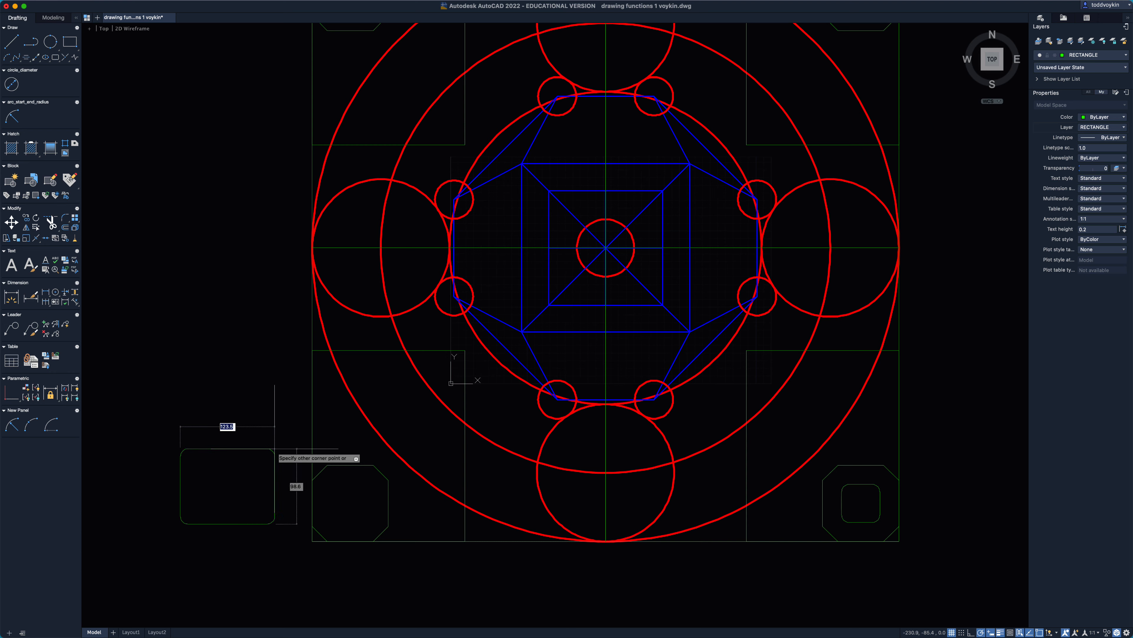
text(50,50)
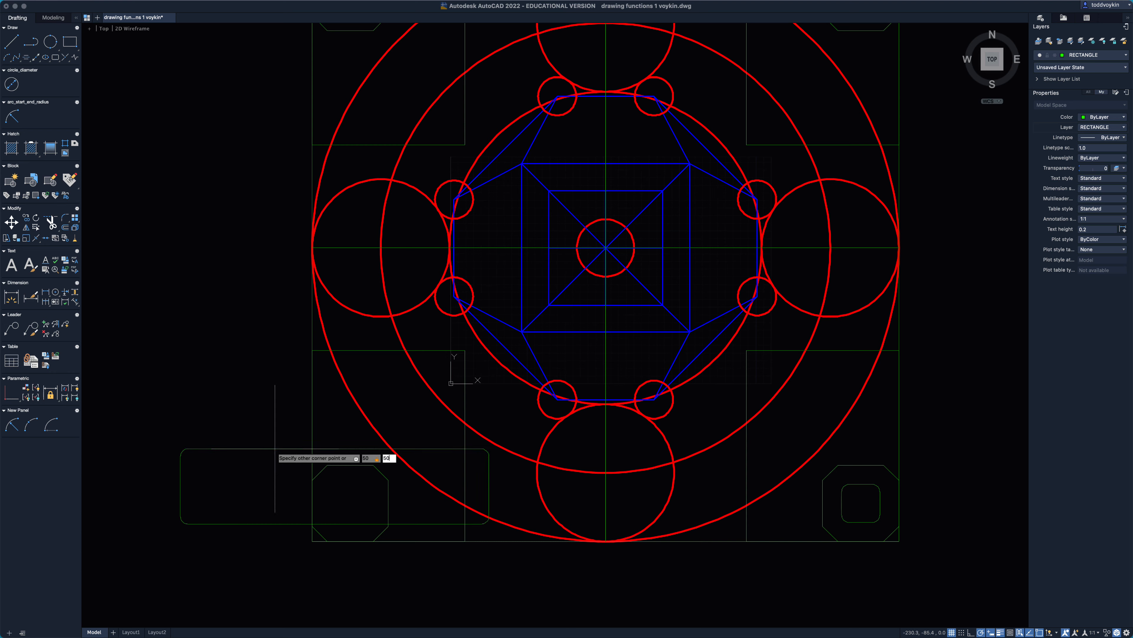
key(Return)
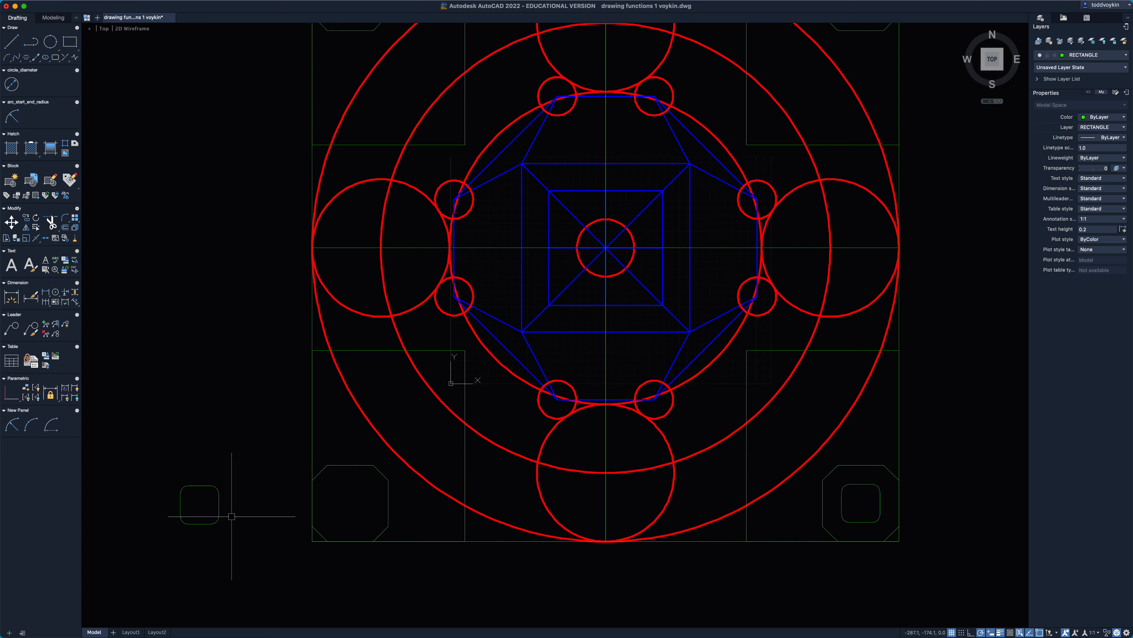
Step: Move the new rounded square by its centre onto the centre of the lower-left chamfered square
click(234, 540)
click(165, 462)
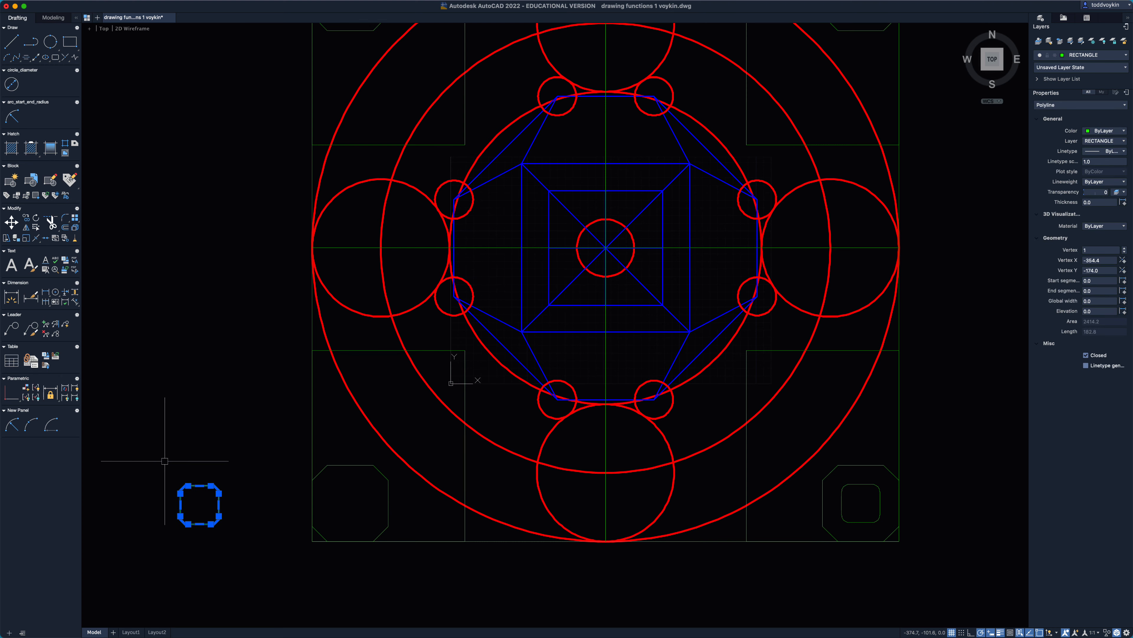
text(m)
key(Return)
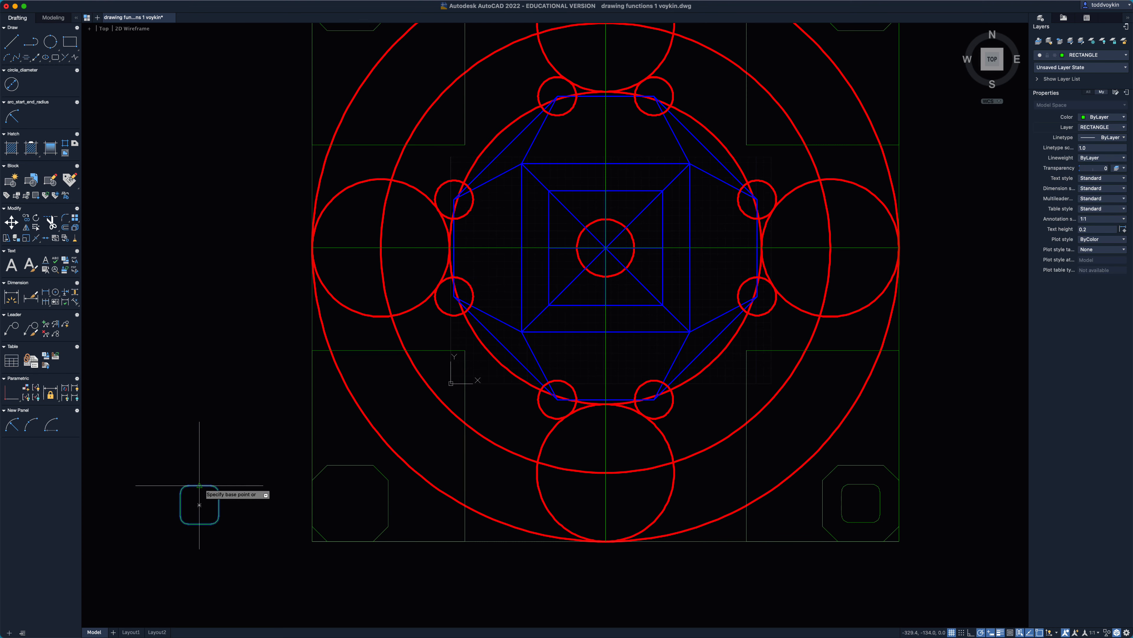
click(199, 503)
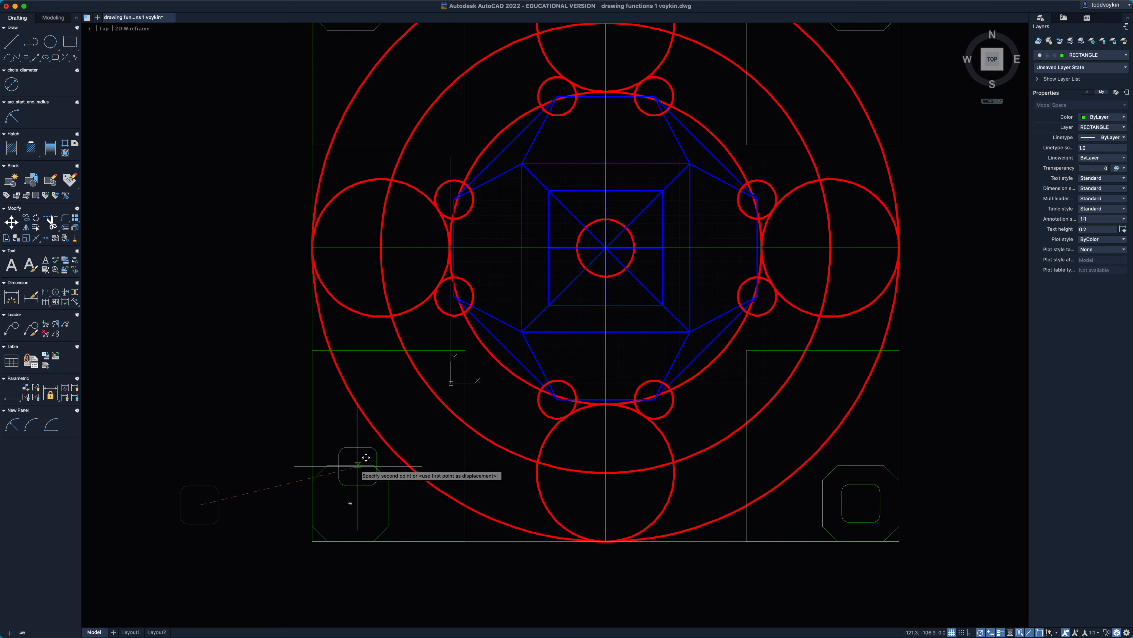
click(350, 500)
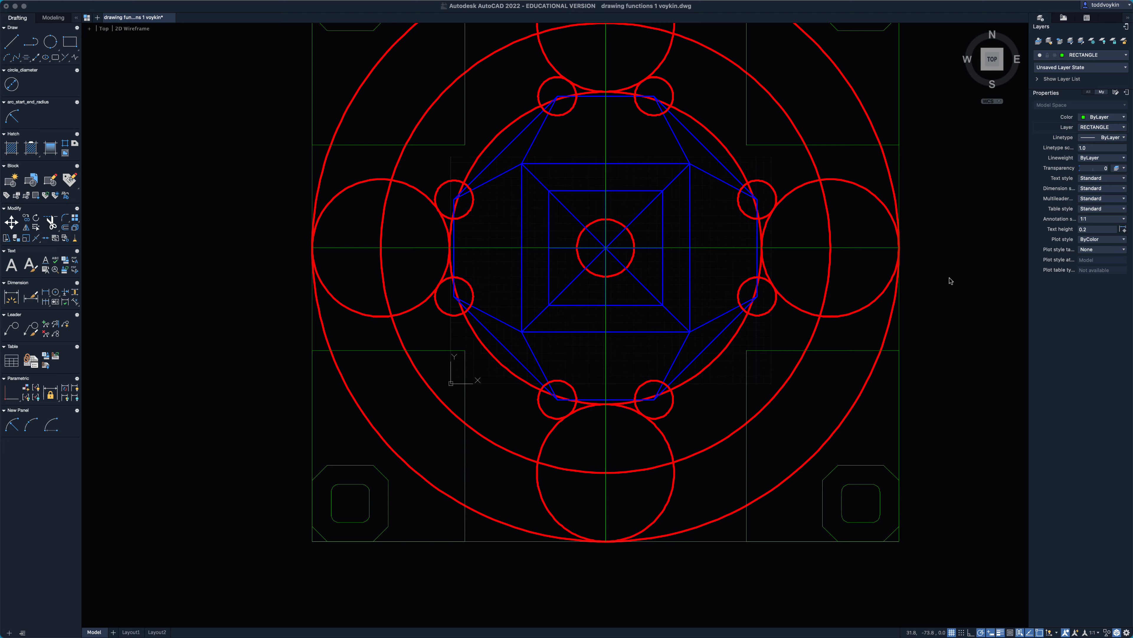
Step: Draw a 50 × 50 mm rectangle with a 25 mm fillet radius in the empty space outside the figure, beside its upper-right corner
mouse_move(949, 278)
middle_down()
mouse_move(901, 362)
mouse_move(895, 456)
middle_up()
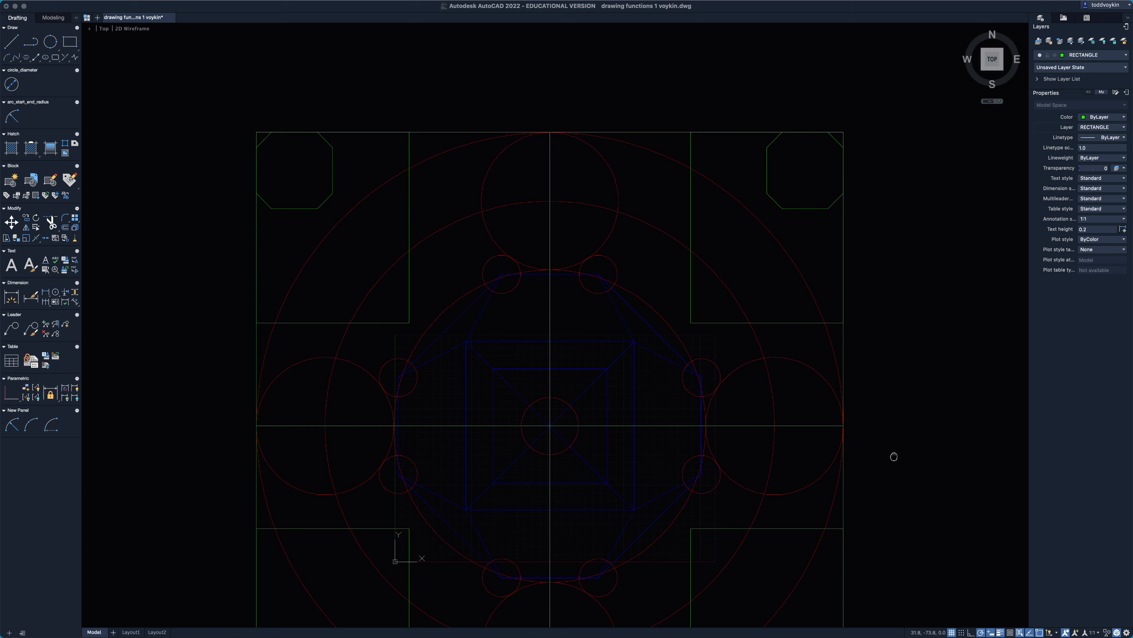
click(900, 253)
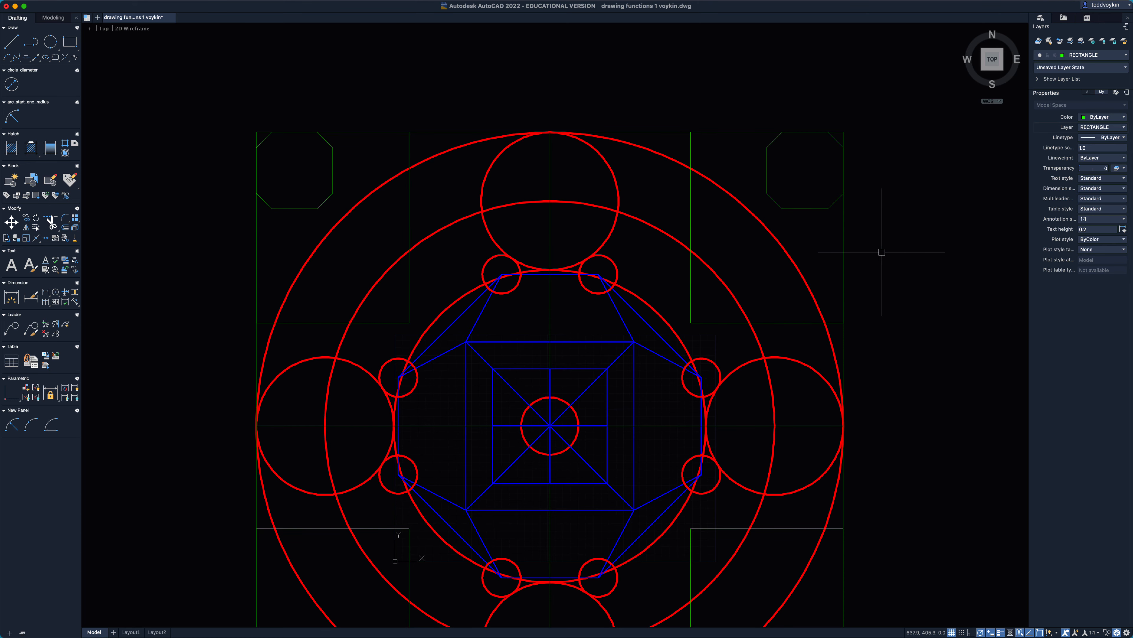
text(rec)
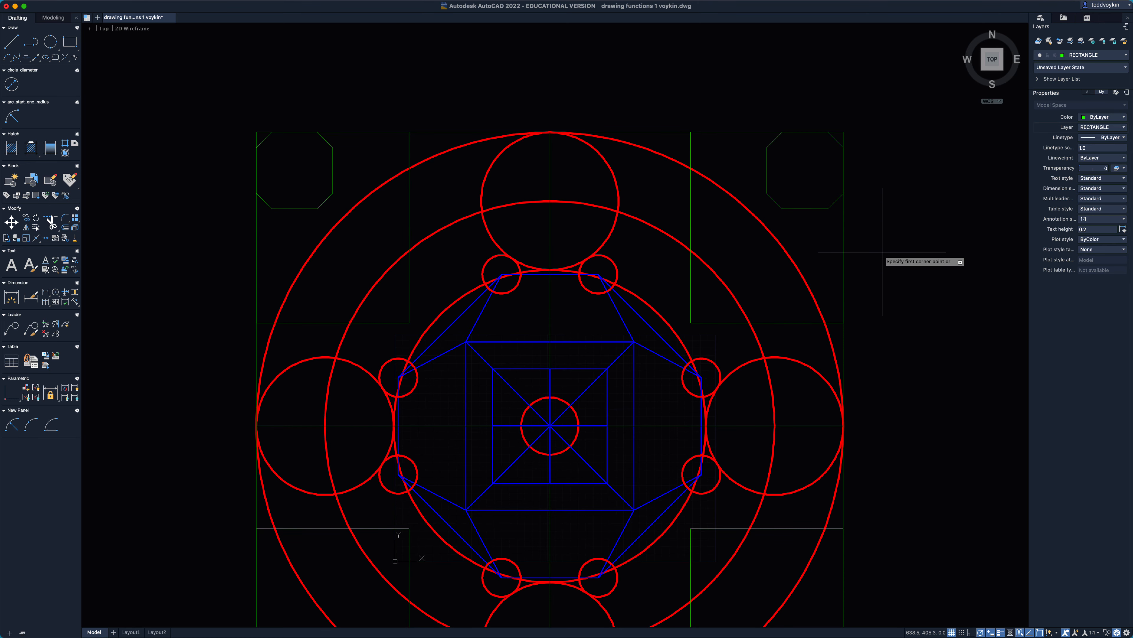
key(Down)
key(Down)
key(Down)
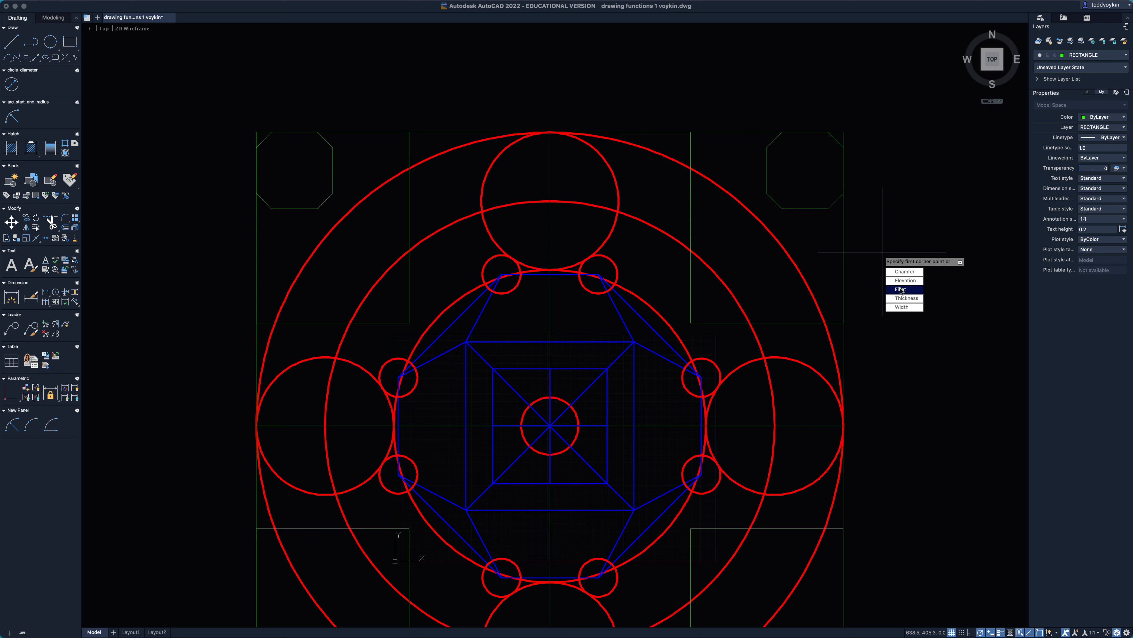
key(Return)
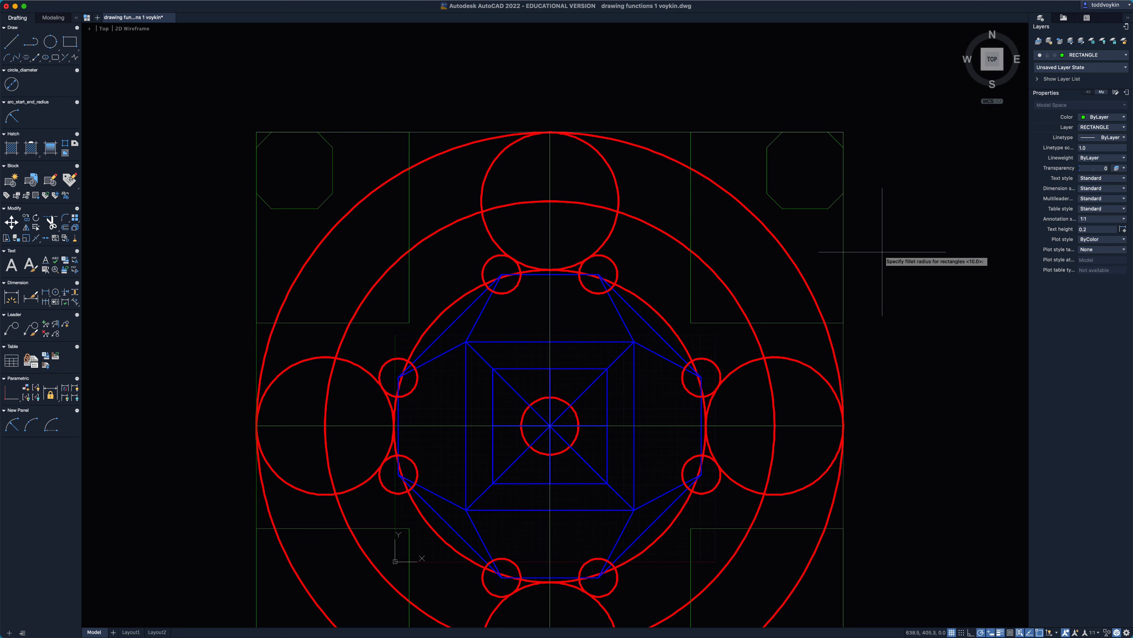
text(25)
key(Return)
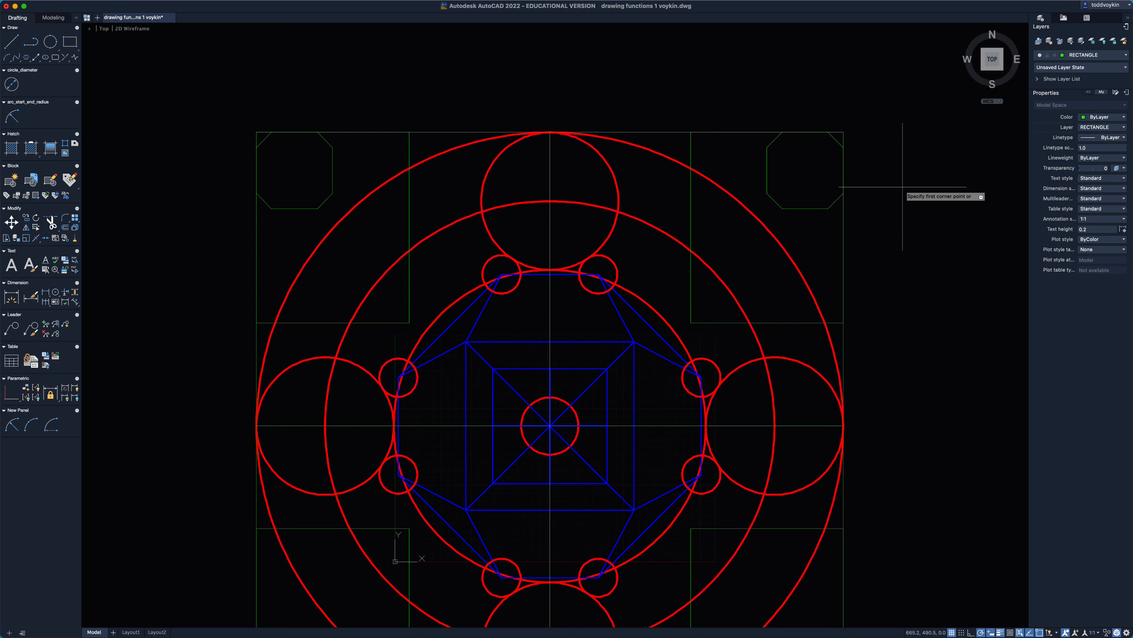
click(921, 195)
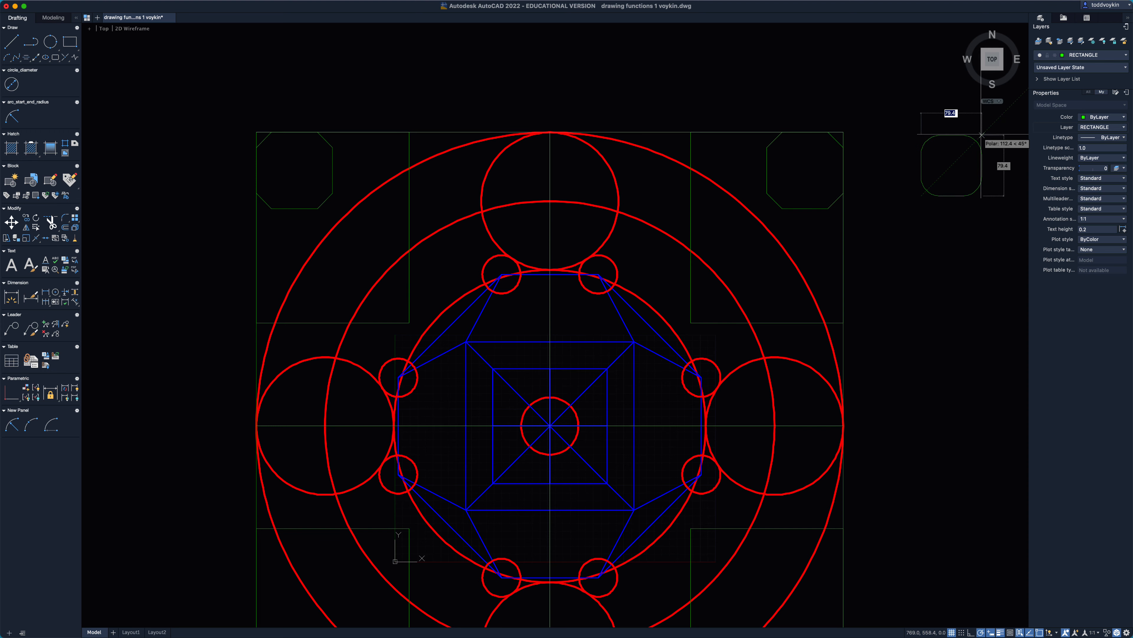
text(50,5)
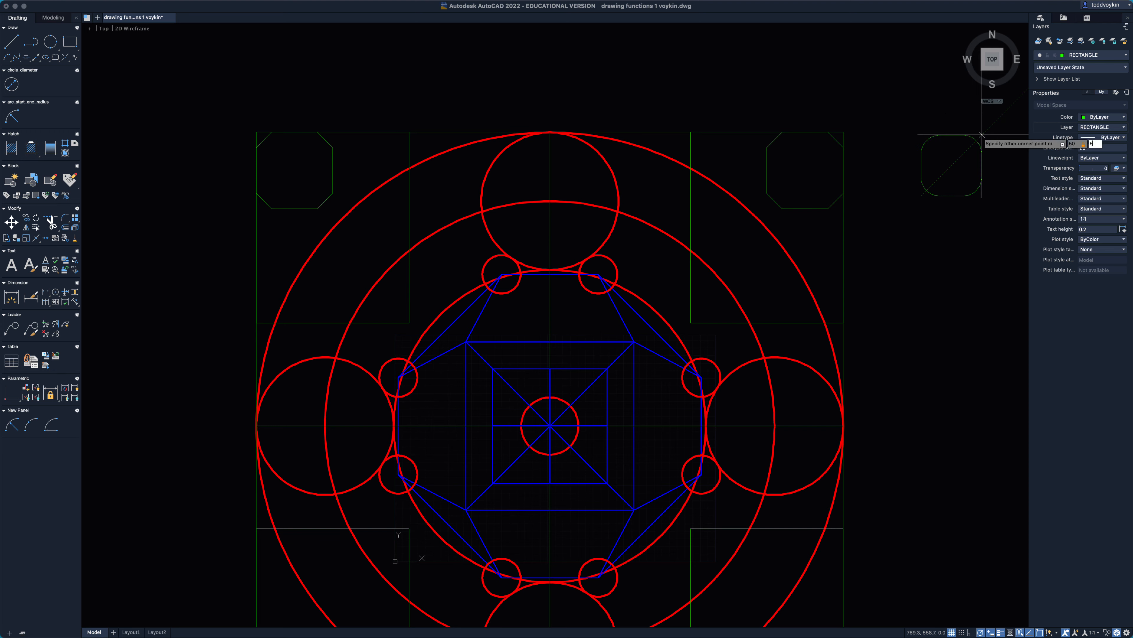
key(Return)
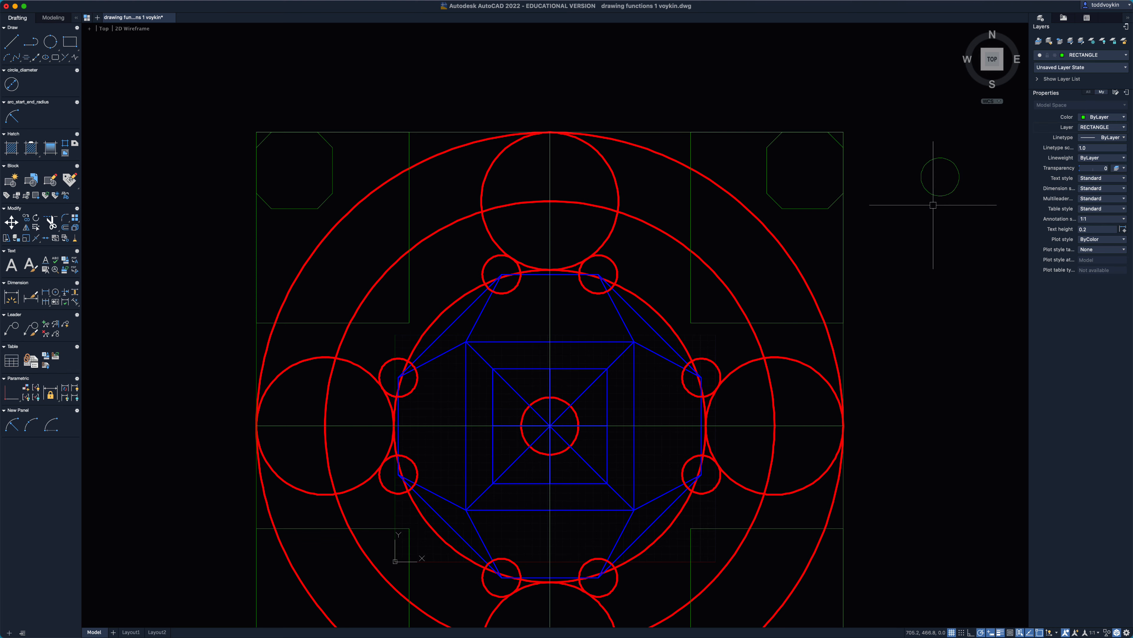
Step: Move the fully rounded 50 mm square by its centre onto the centre of the upper-right chamfered square
click(975, 211)
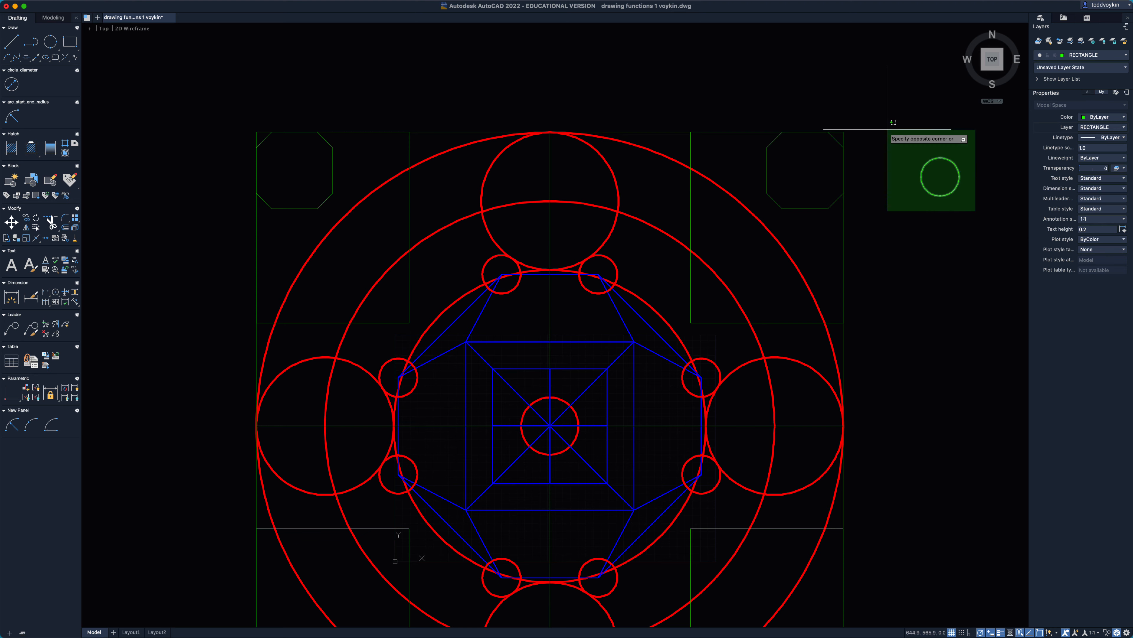
key(Escape)
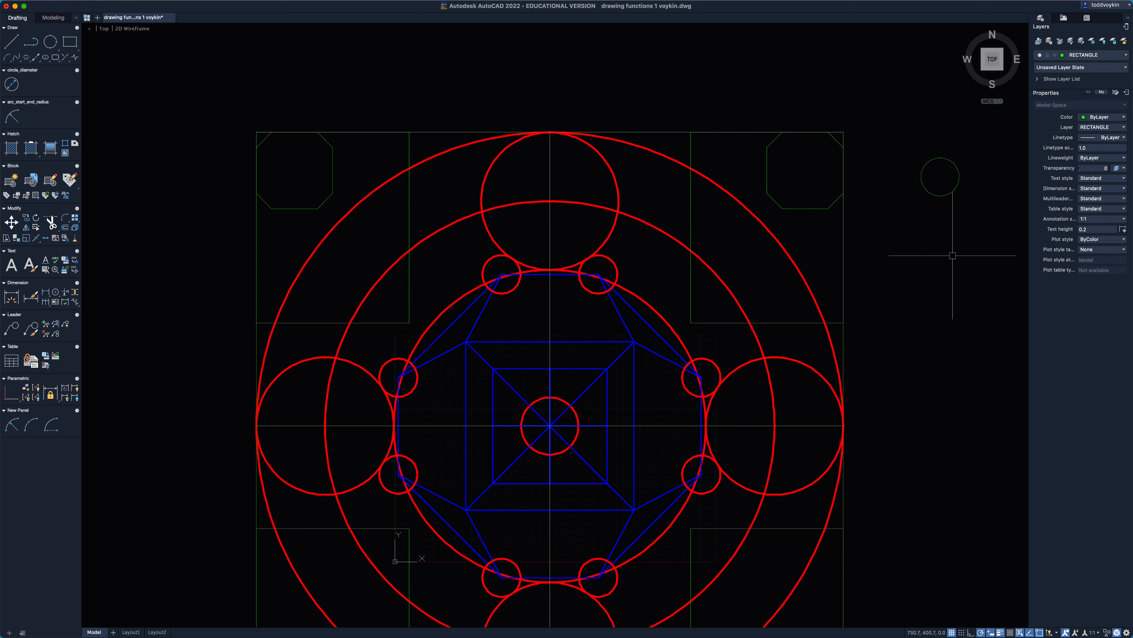
text(m)
key(Return)
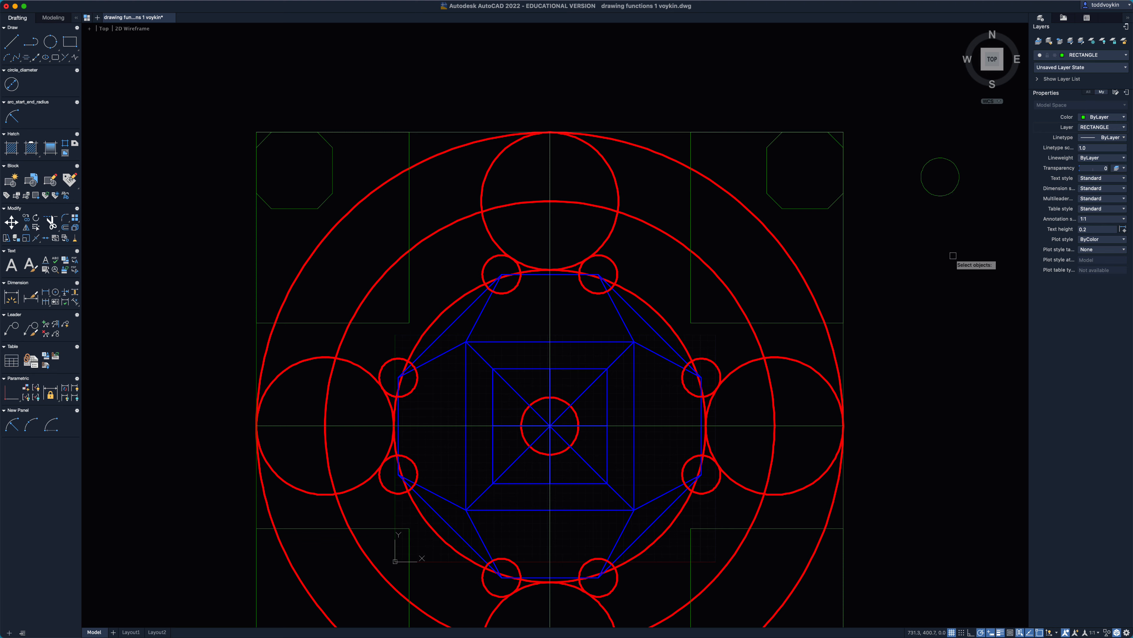
click(959, 178)
key(Return)
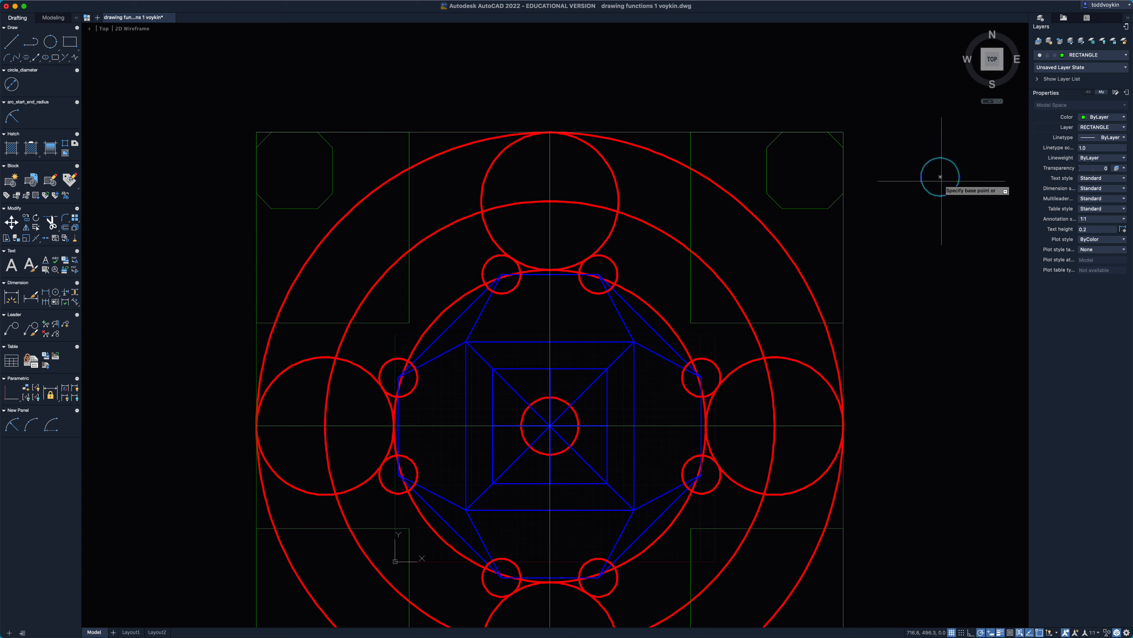
click(940, 177)
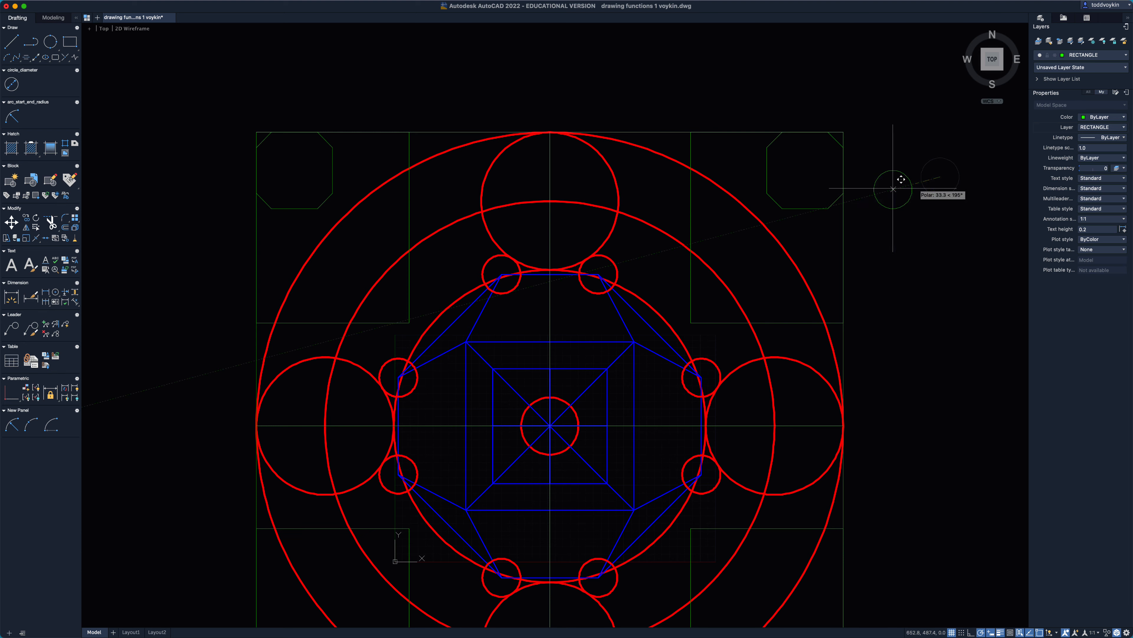
click(804, 170)
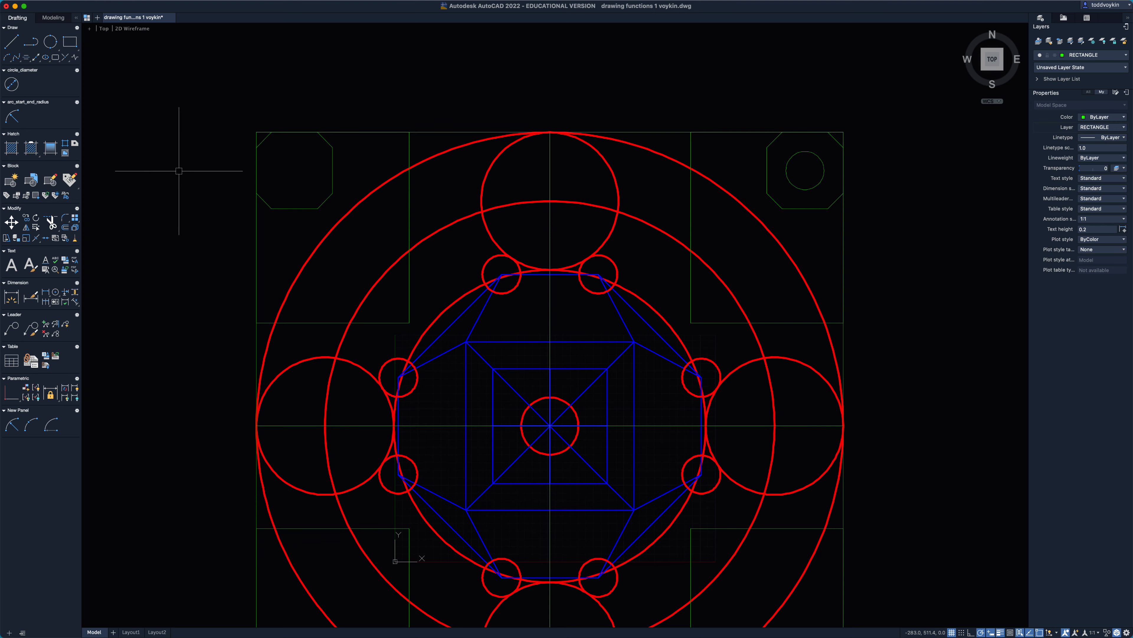
Step: Draw another 50 × 50 mm fully rounded square in the empty space outside the figure, beside its upper-left corner
text(rec)
key(Return)
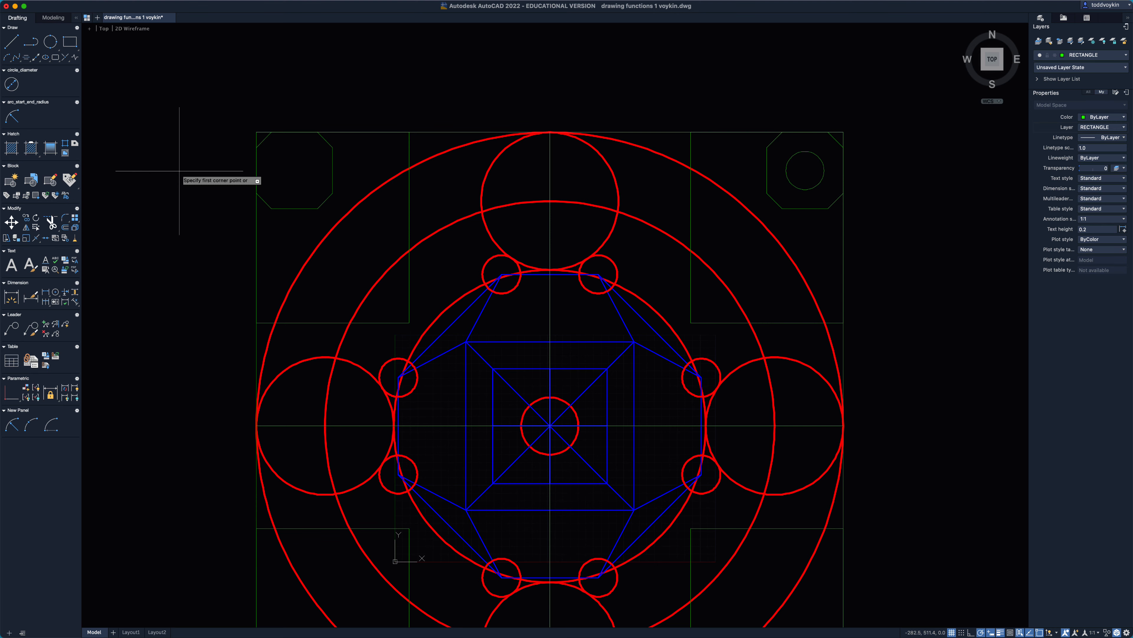
click(156, 177)
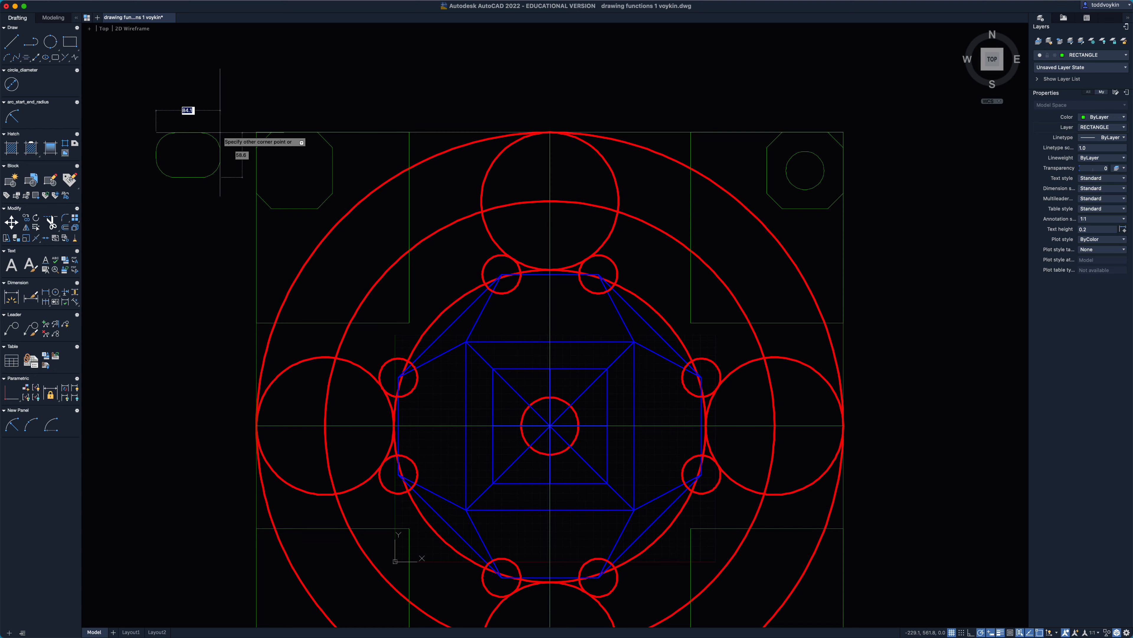
text(50)
key(Tab)
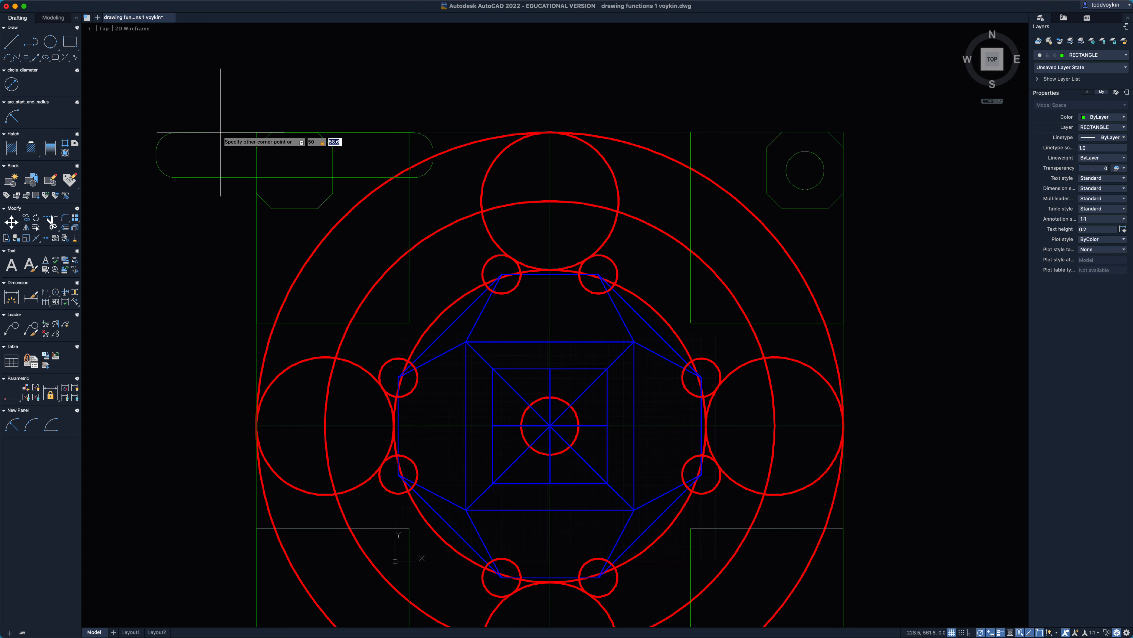
text(50)
key(Return)
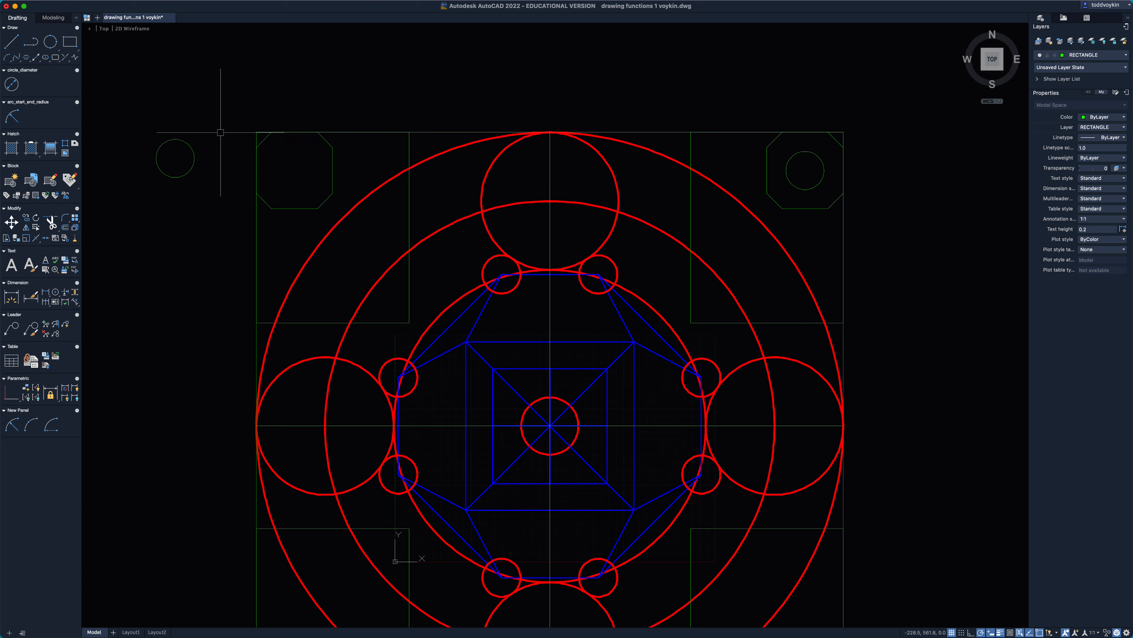
Step: Move the new fully rounded square by its centre onto the centre of the upper-left chamfered square
text(m)
key(Return)
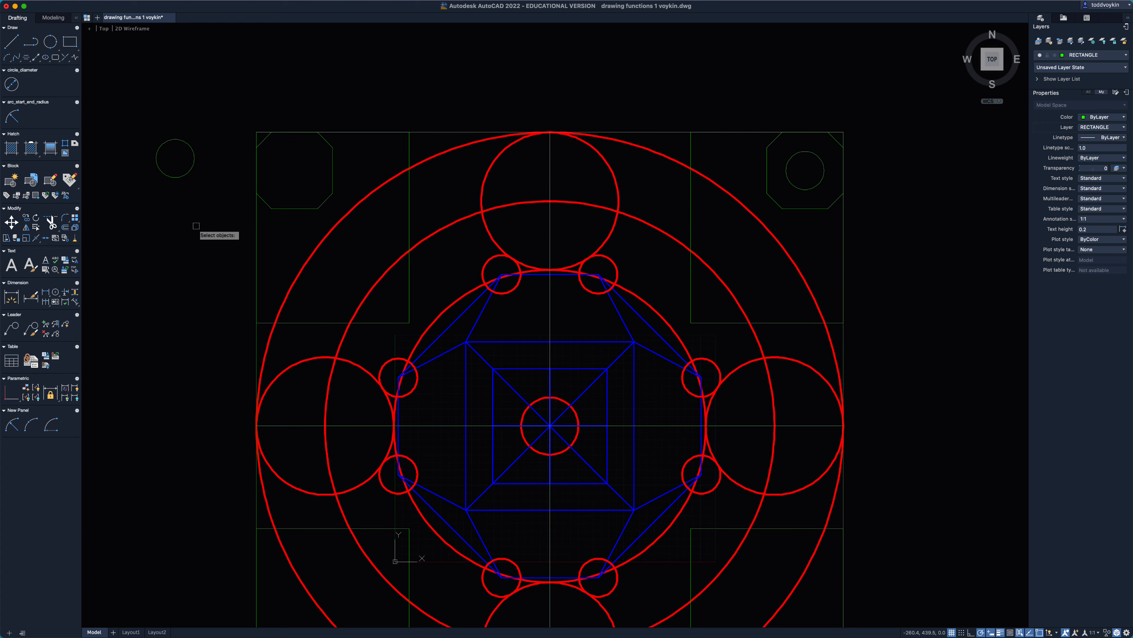
click(181, 177)
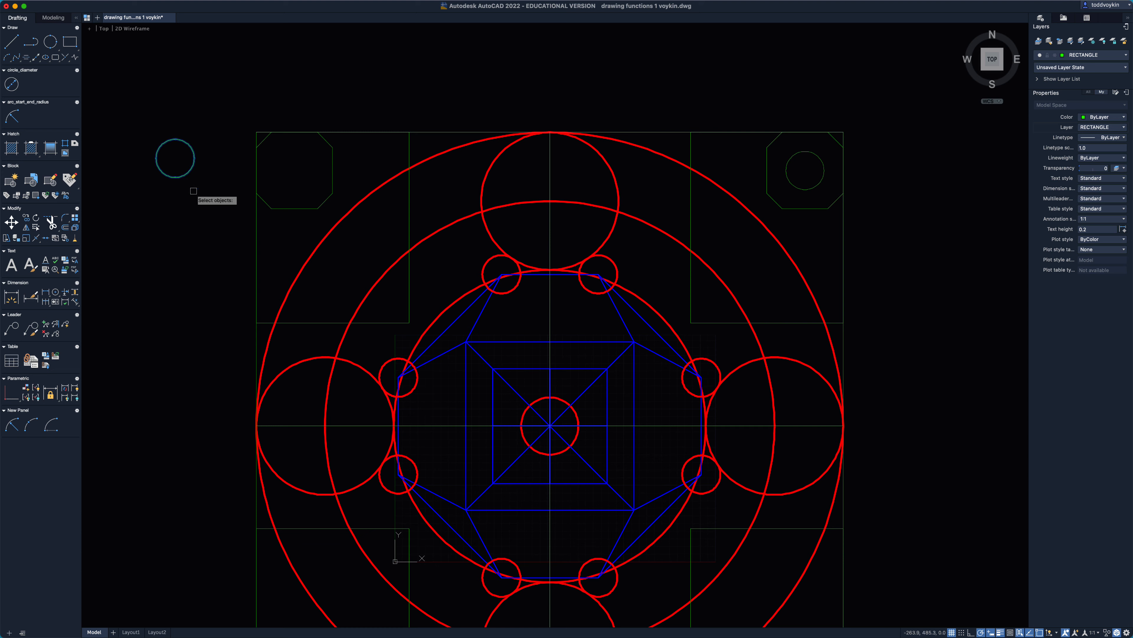
key(Return)
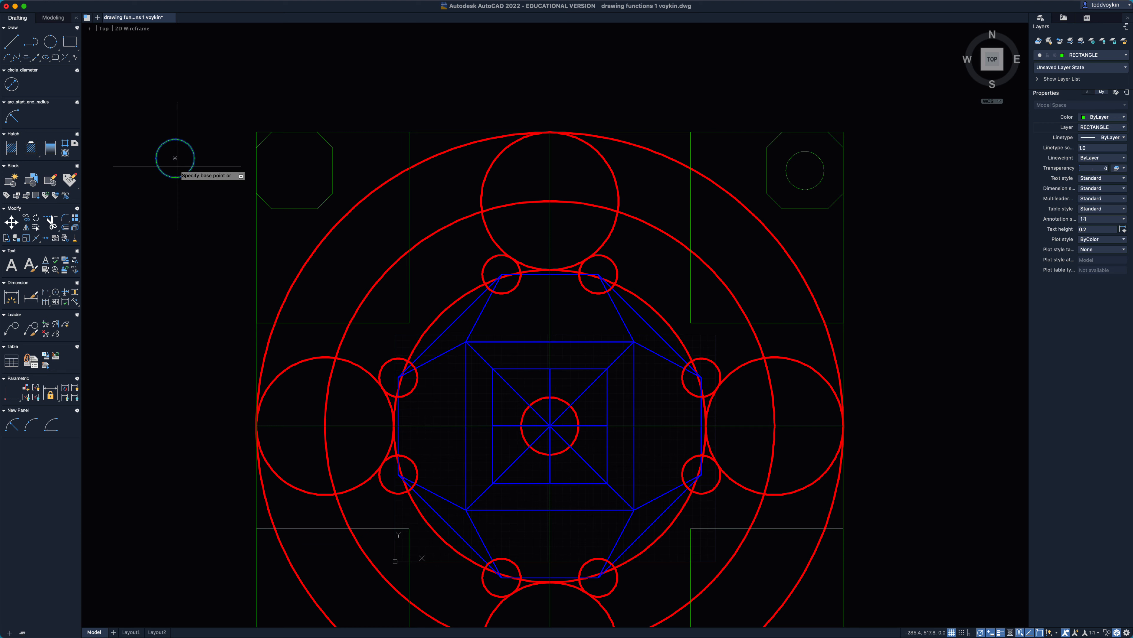
click(175, 159)
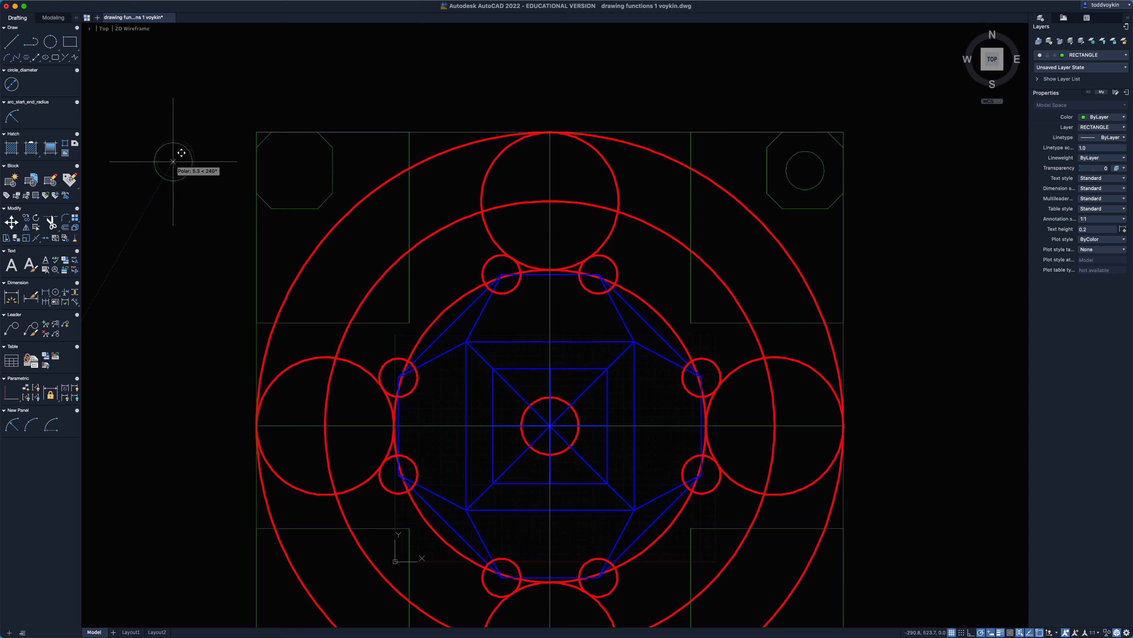
click(294, 170)
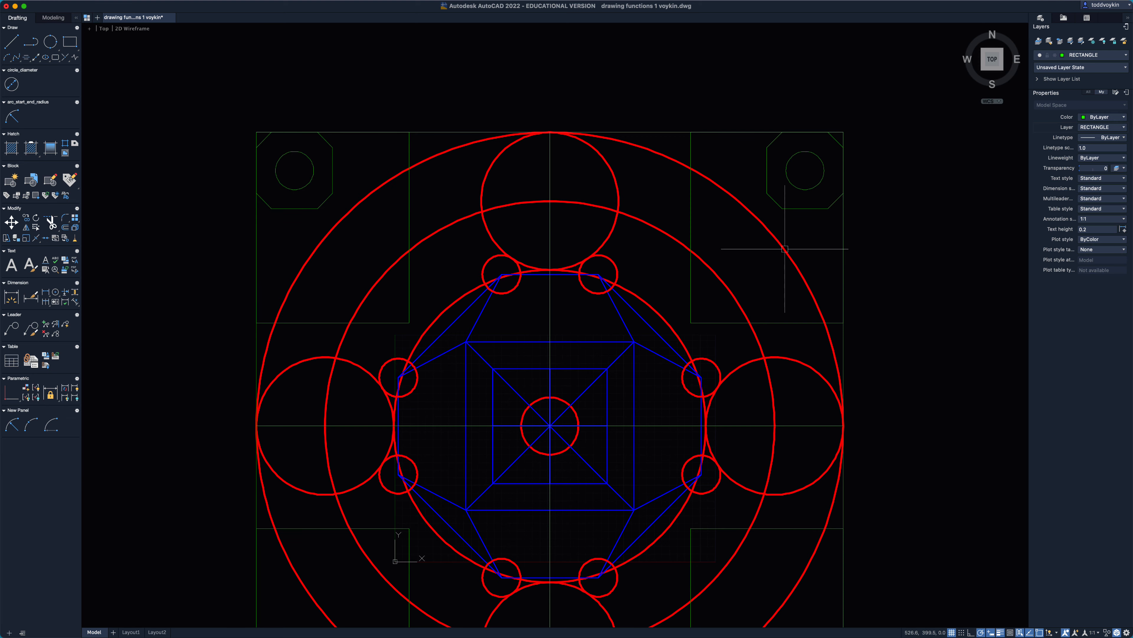
Step: Draw a 12-sided polygon centred on the figure's centre, inscribed in a circle with a radius of 625 mm
scroll(832, 278, down, 1)
middle_drag(796, 320, 769, 249)
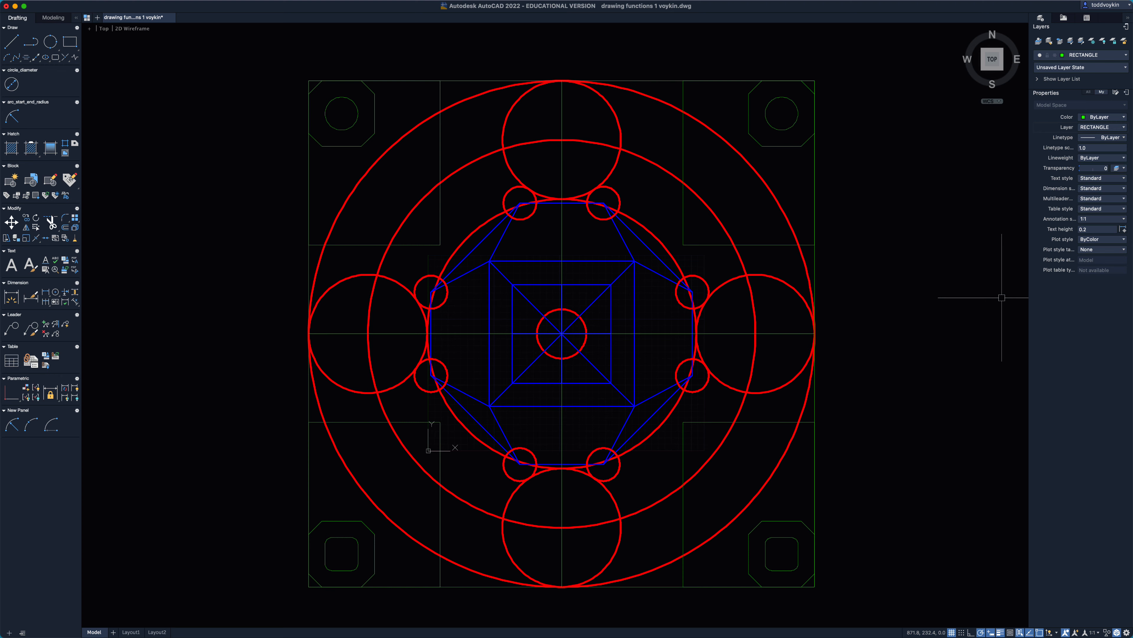
scroll(598, 306, down, 1)
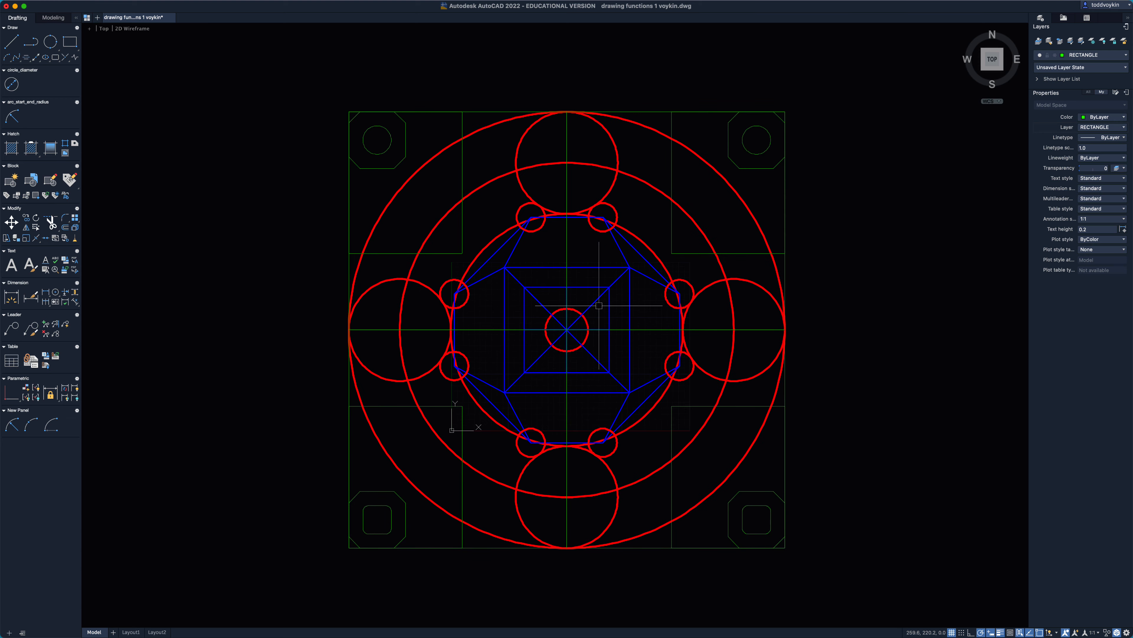
middle_drag(599, 306, 595, 298)
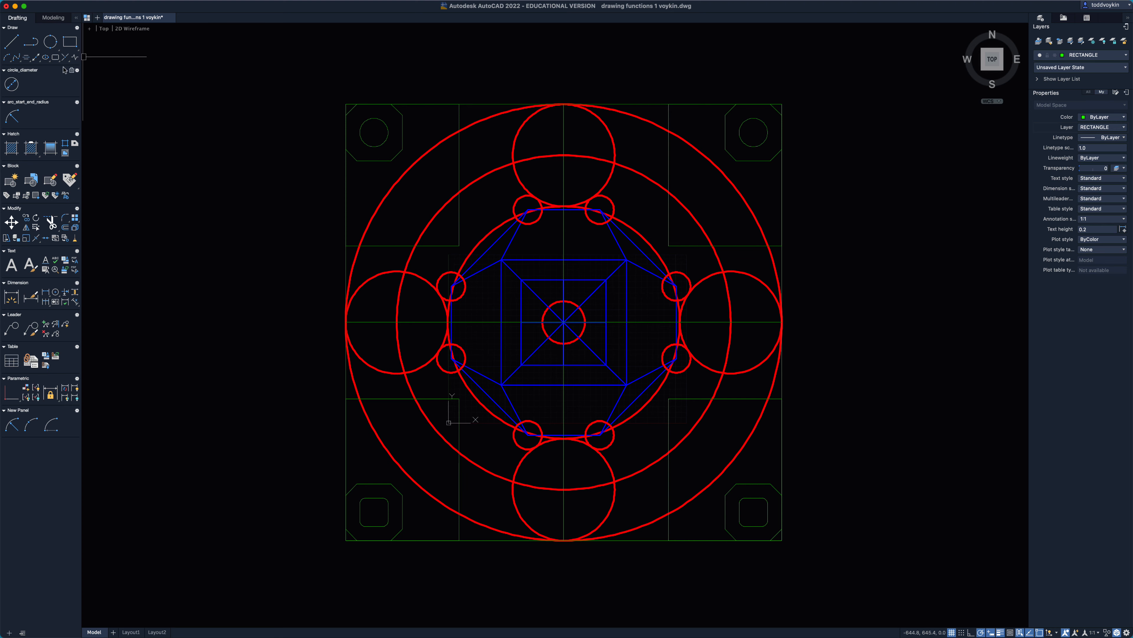
click(70, 43)
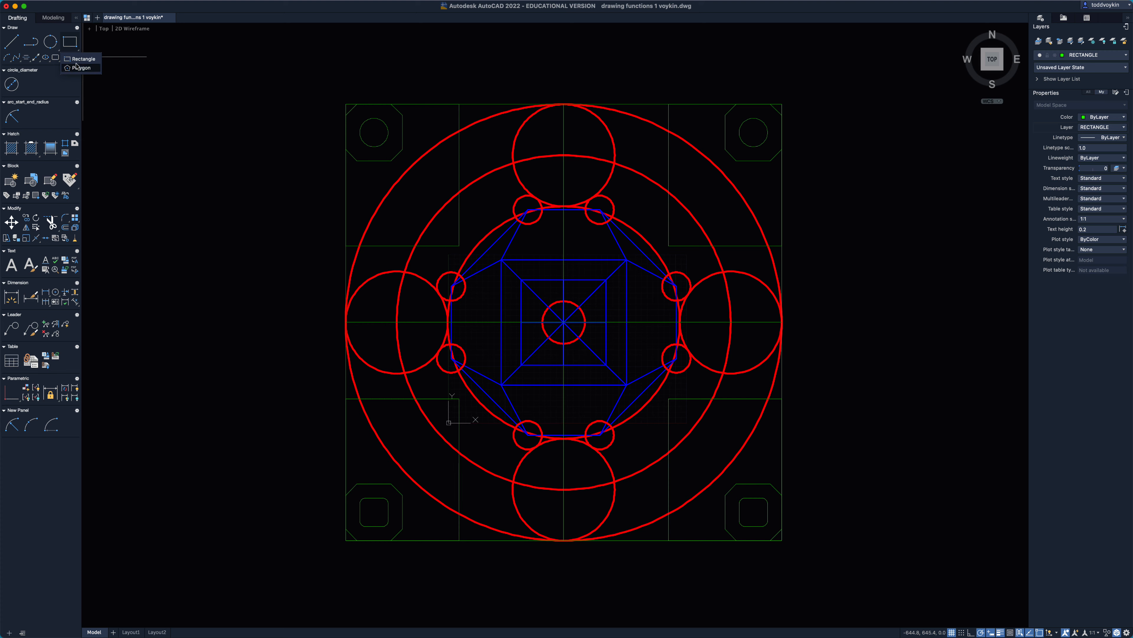
click(96, 73)
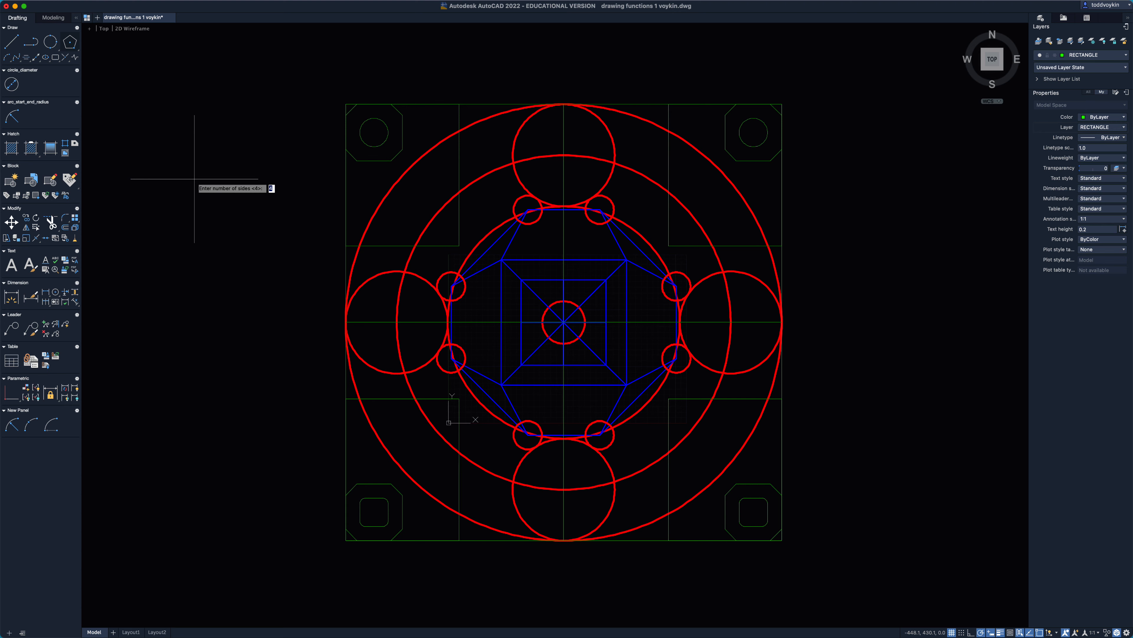
text(12)
key(Return)
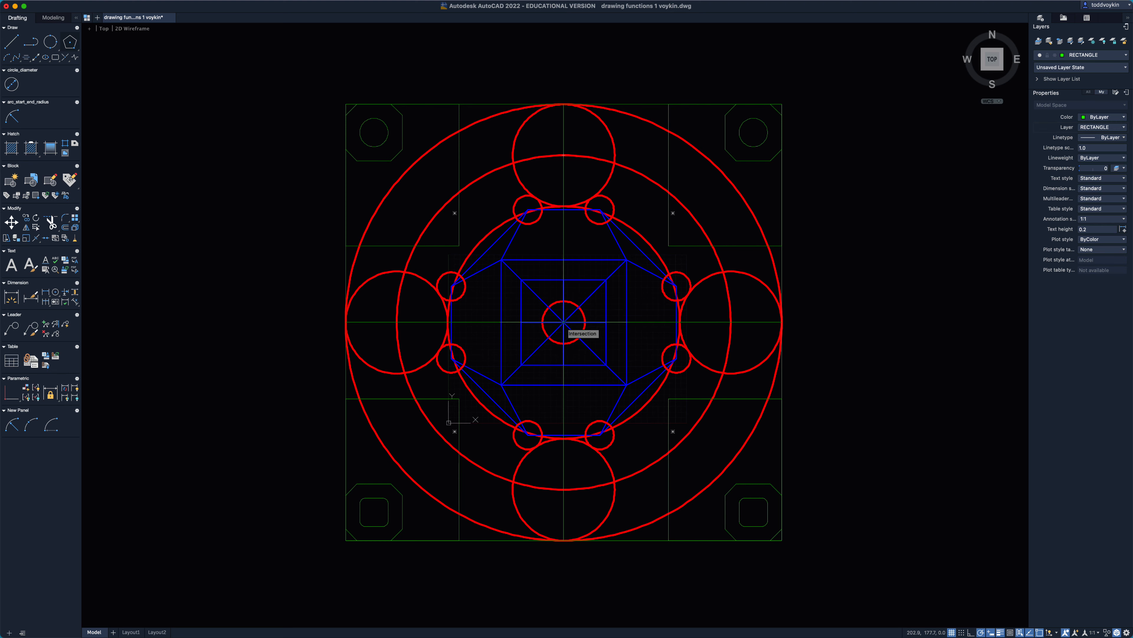
click(563, 322)
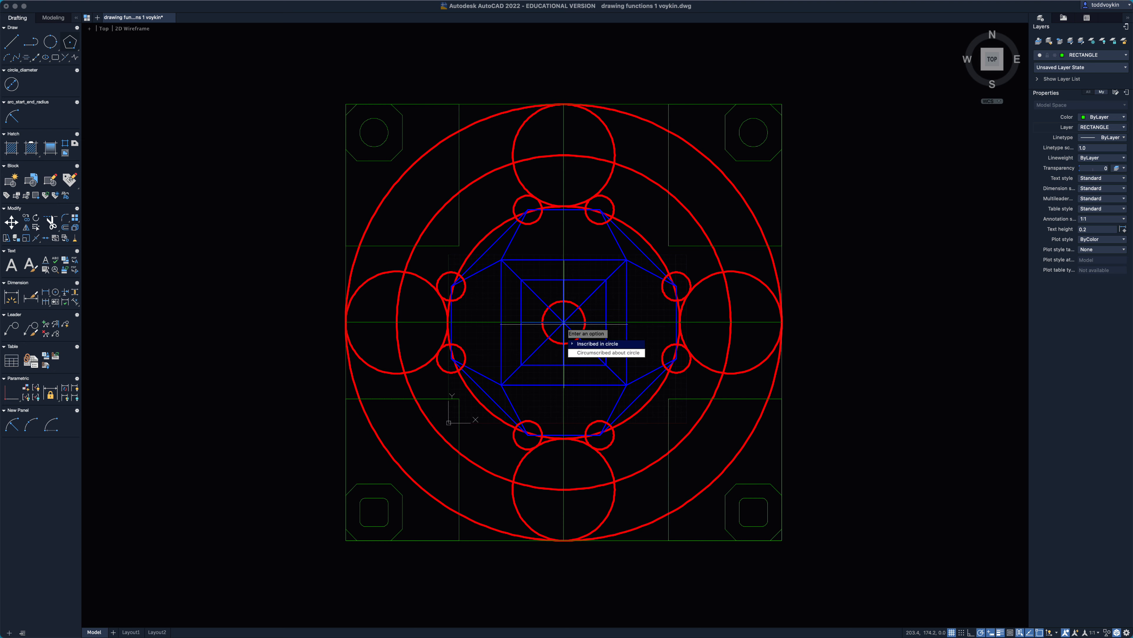
click(618, 345)
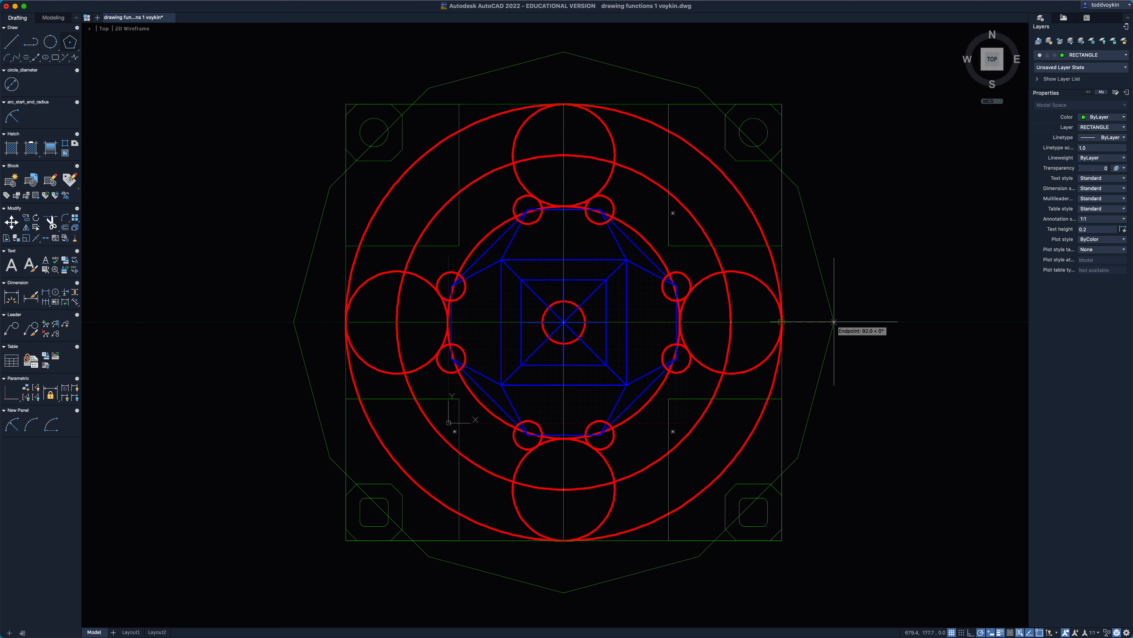
text(625)
key(Return)
Step: Make CIRCLE the current layer and draw a circle with a 625 mm radius from the figure's centre, around the 12-sided polygon
scroll(835, 322, down, 4)
middle_drag(830, 321, 702, 307)
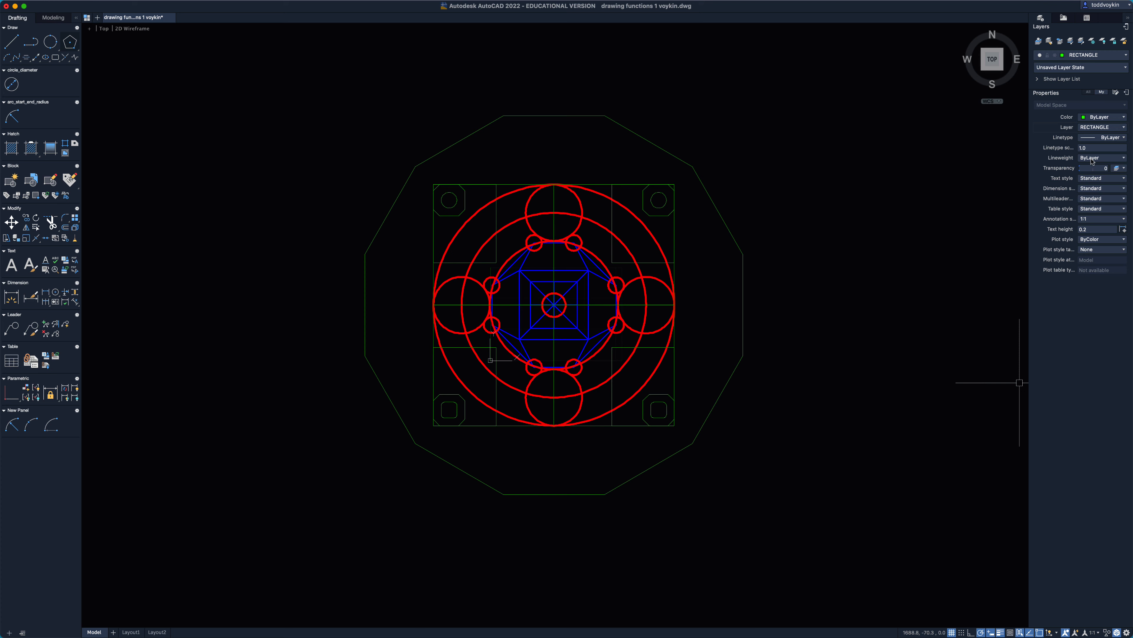
click(1099, 128)
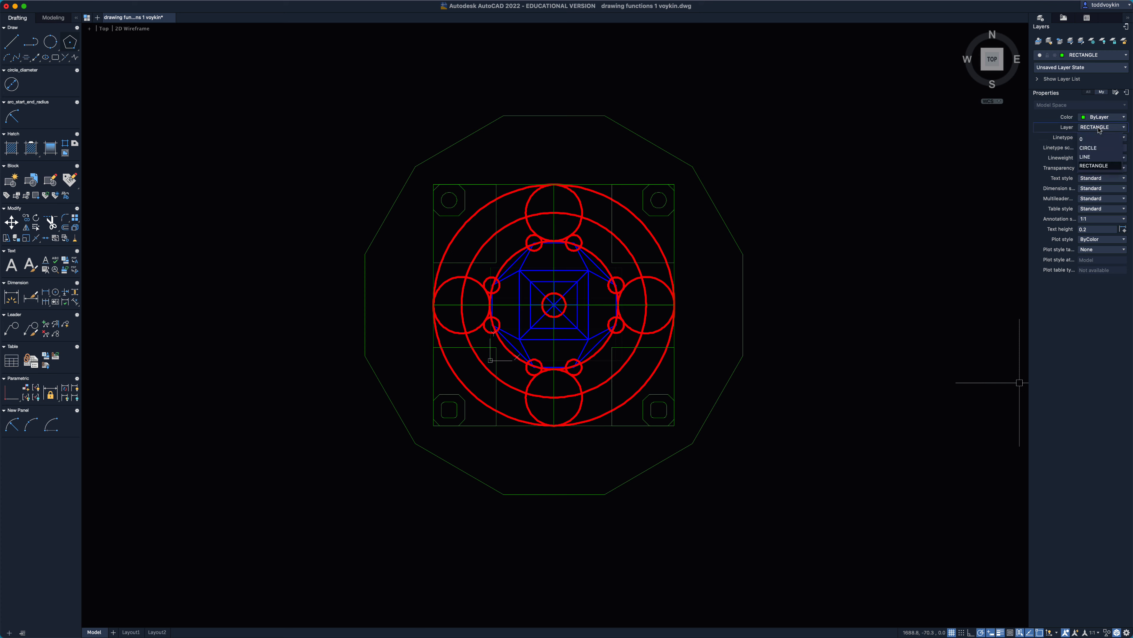
click(1098, 148)
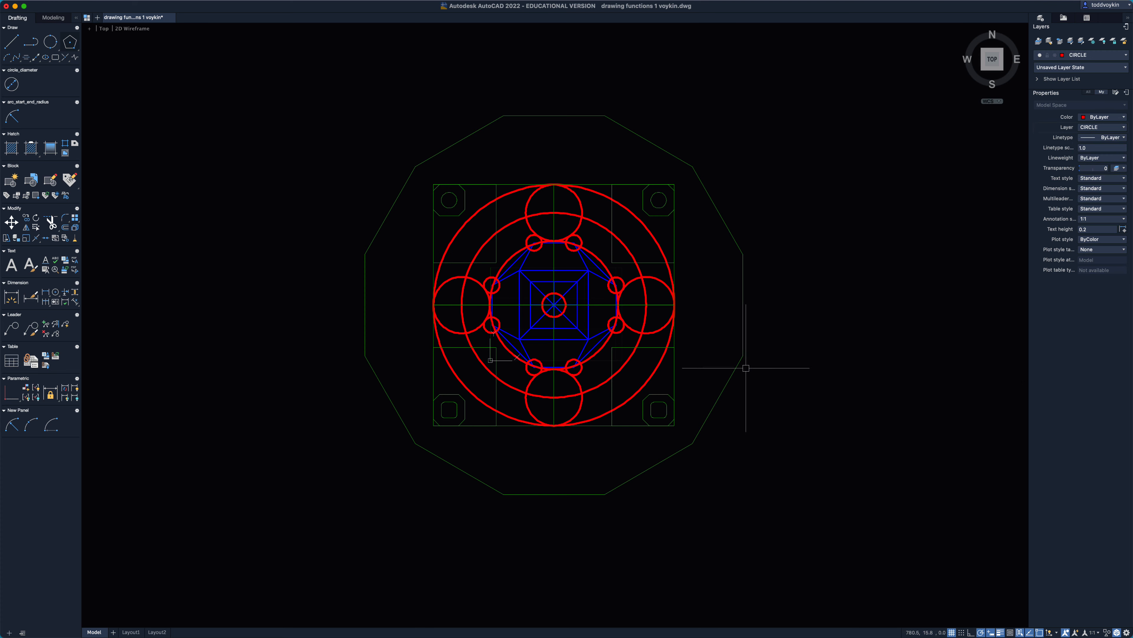
mouse_move(522, 341)
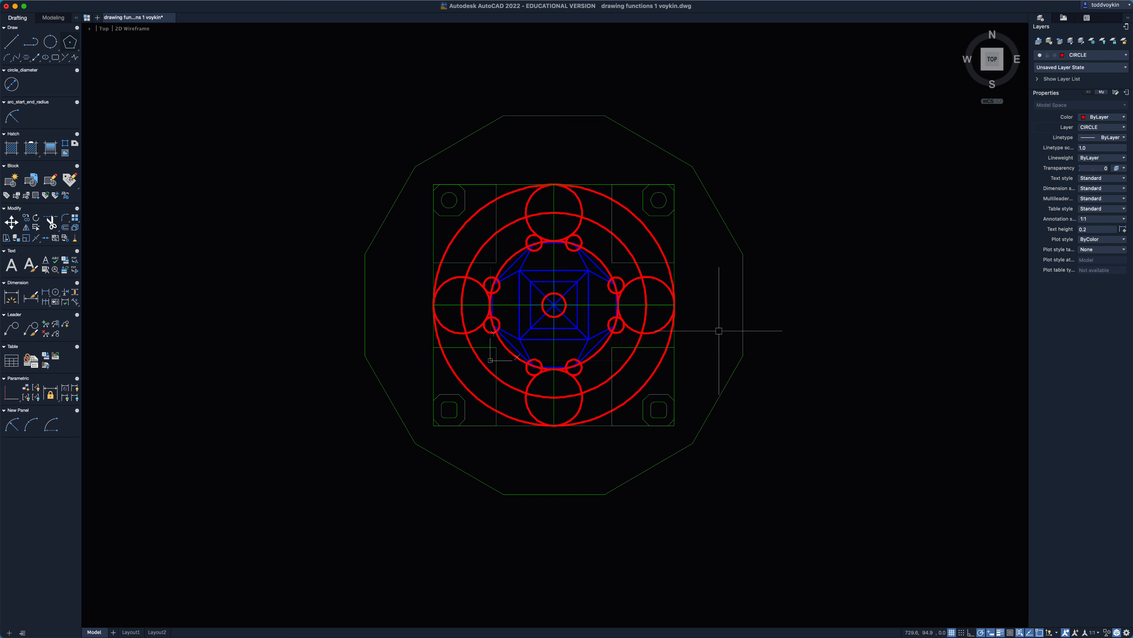
text(c)
key(Return)
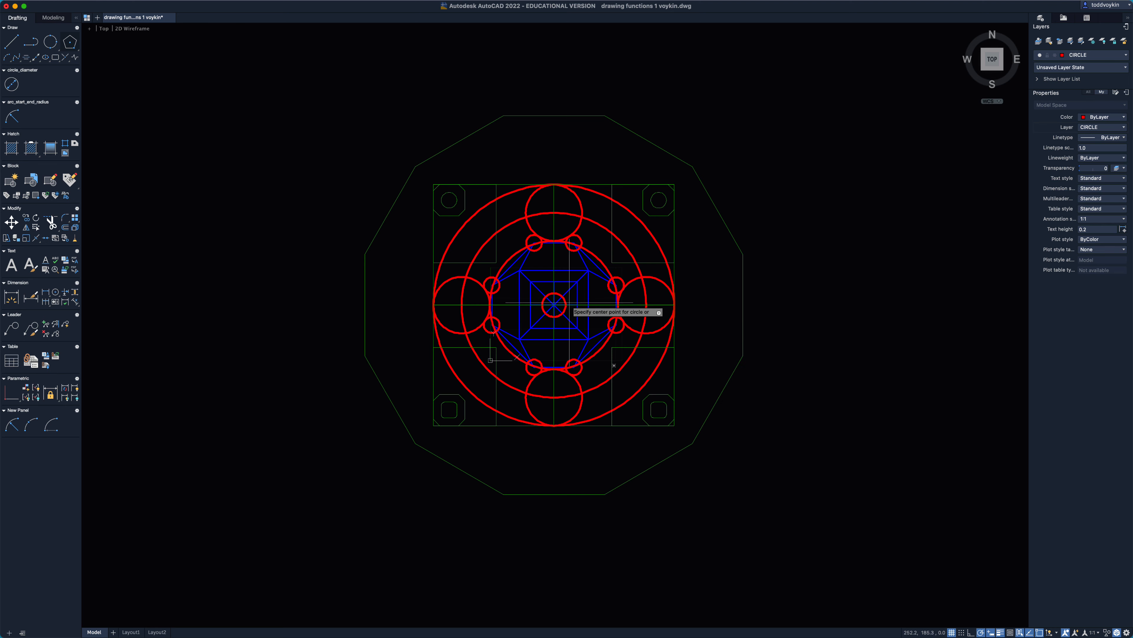
click(554, 305)
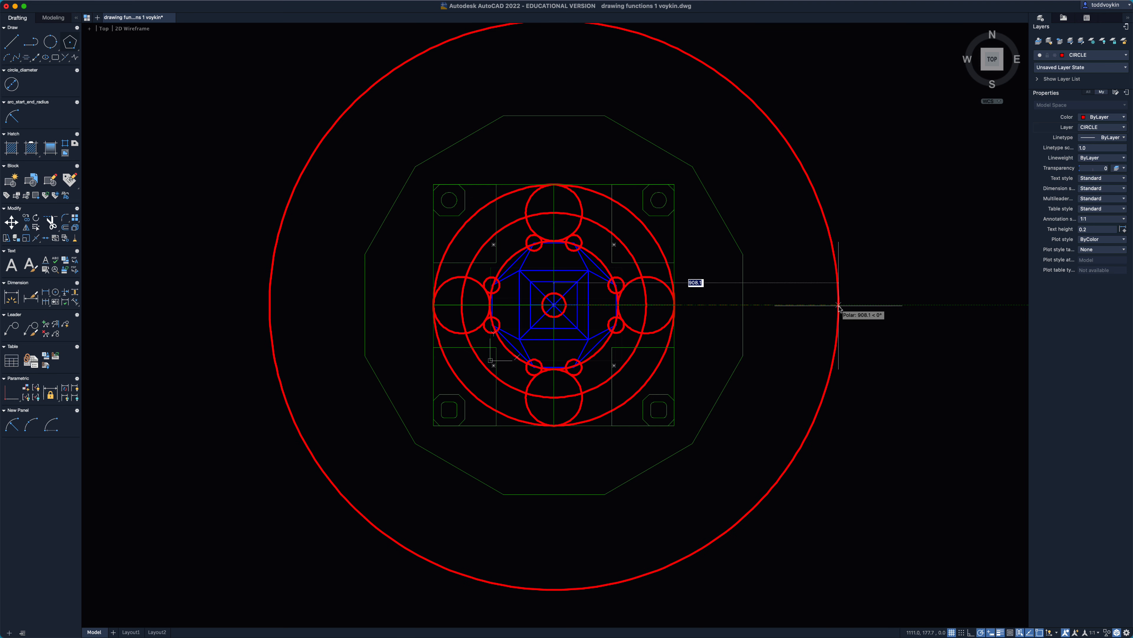
text(625)
key(Return)
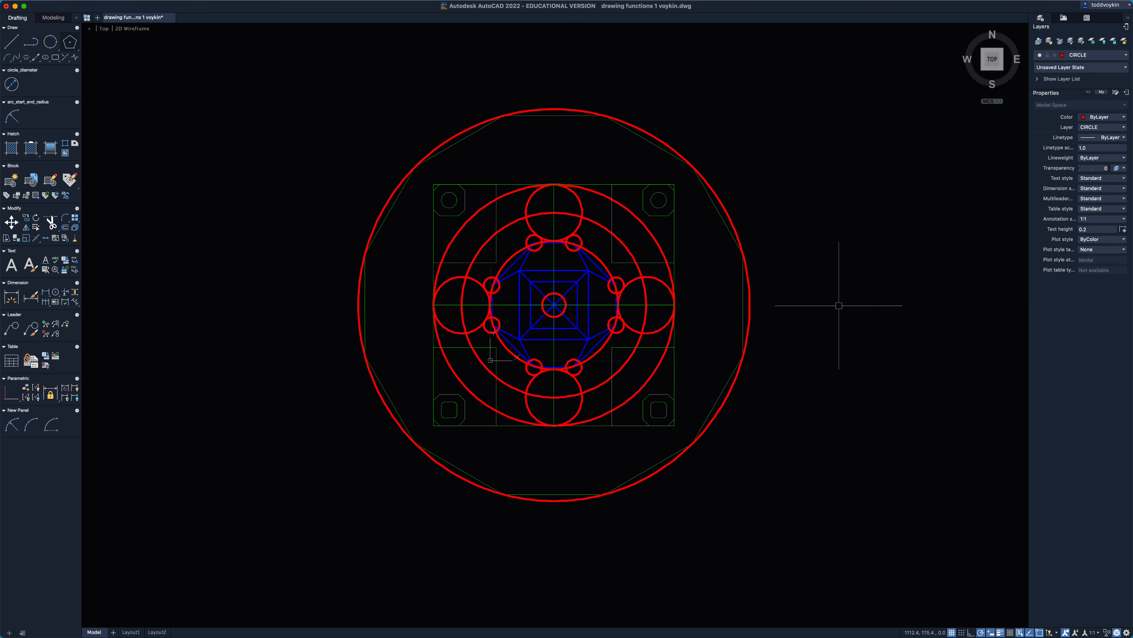